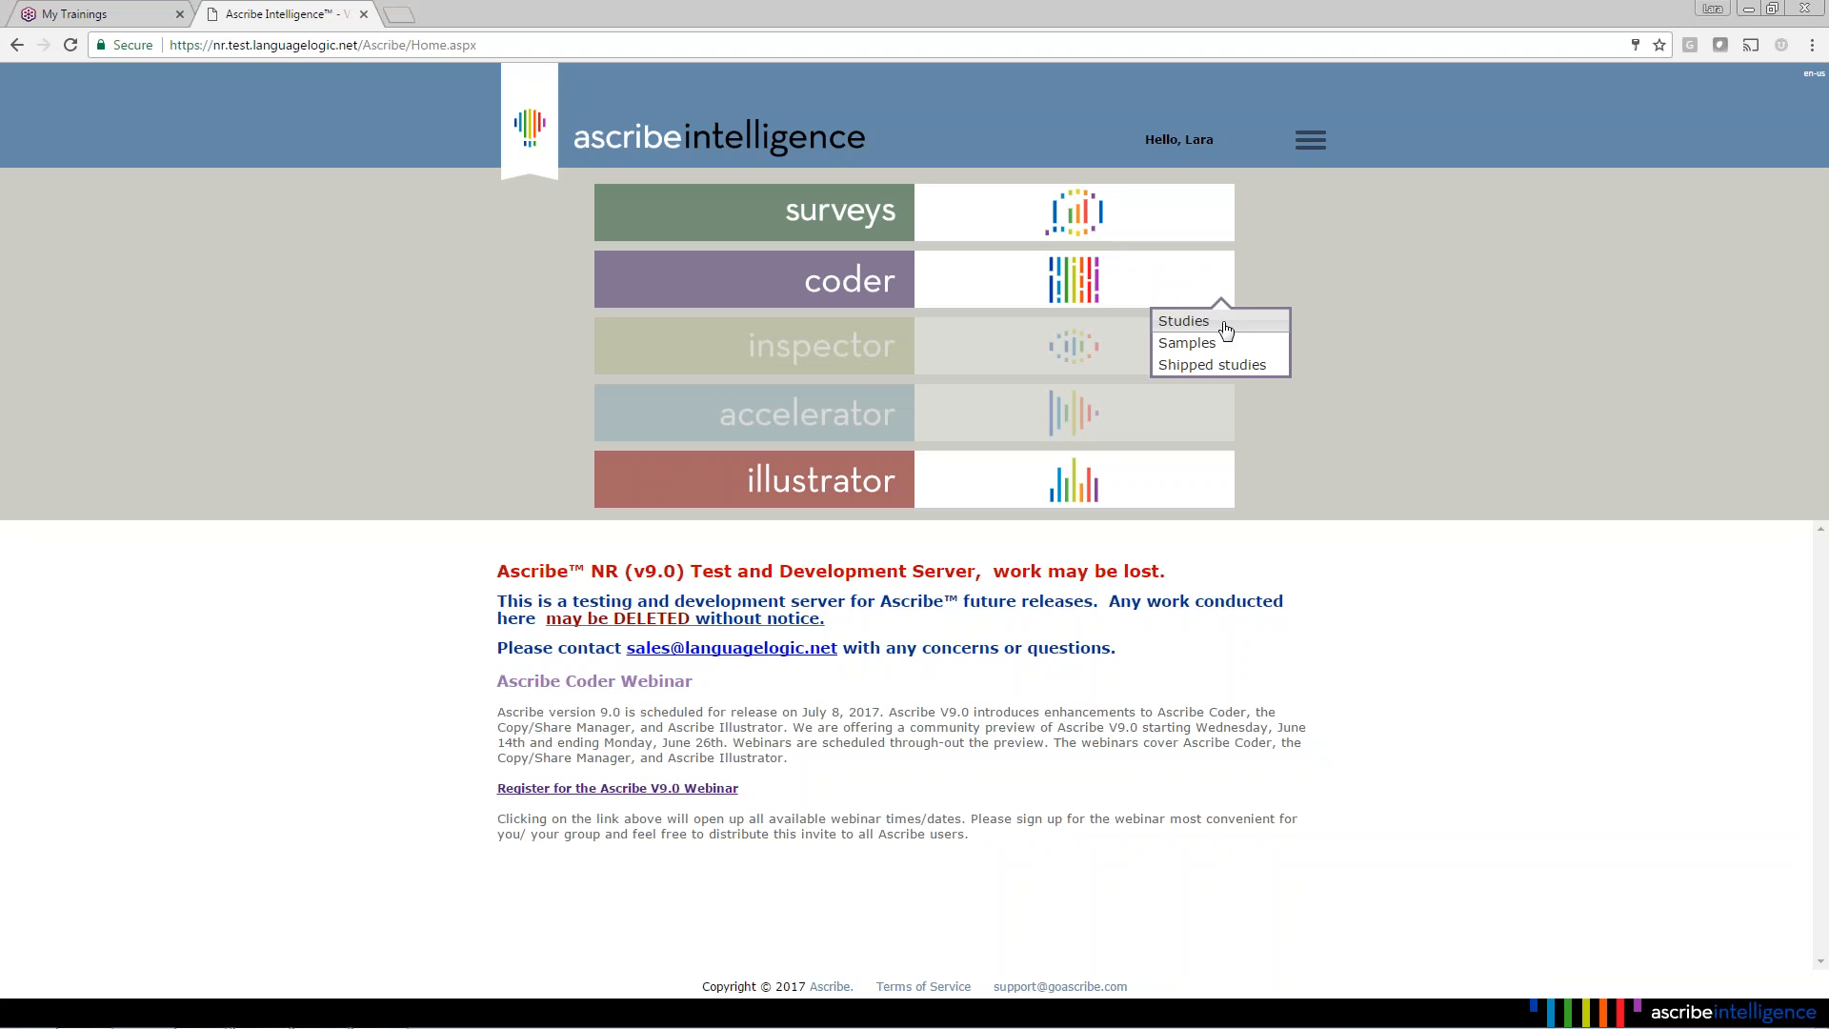
- Open the Coder studies list and show the questions of the Fitness Club study
{"action": "left_click", "coordinate": [1209, 328]}
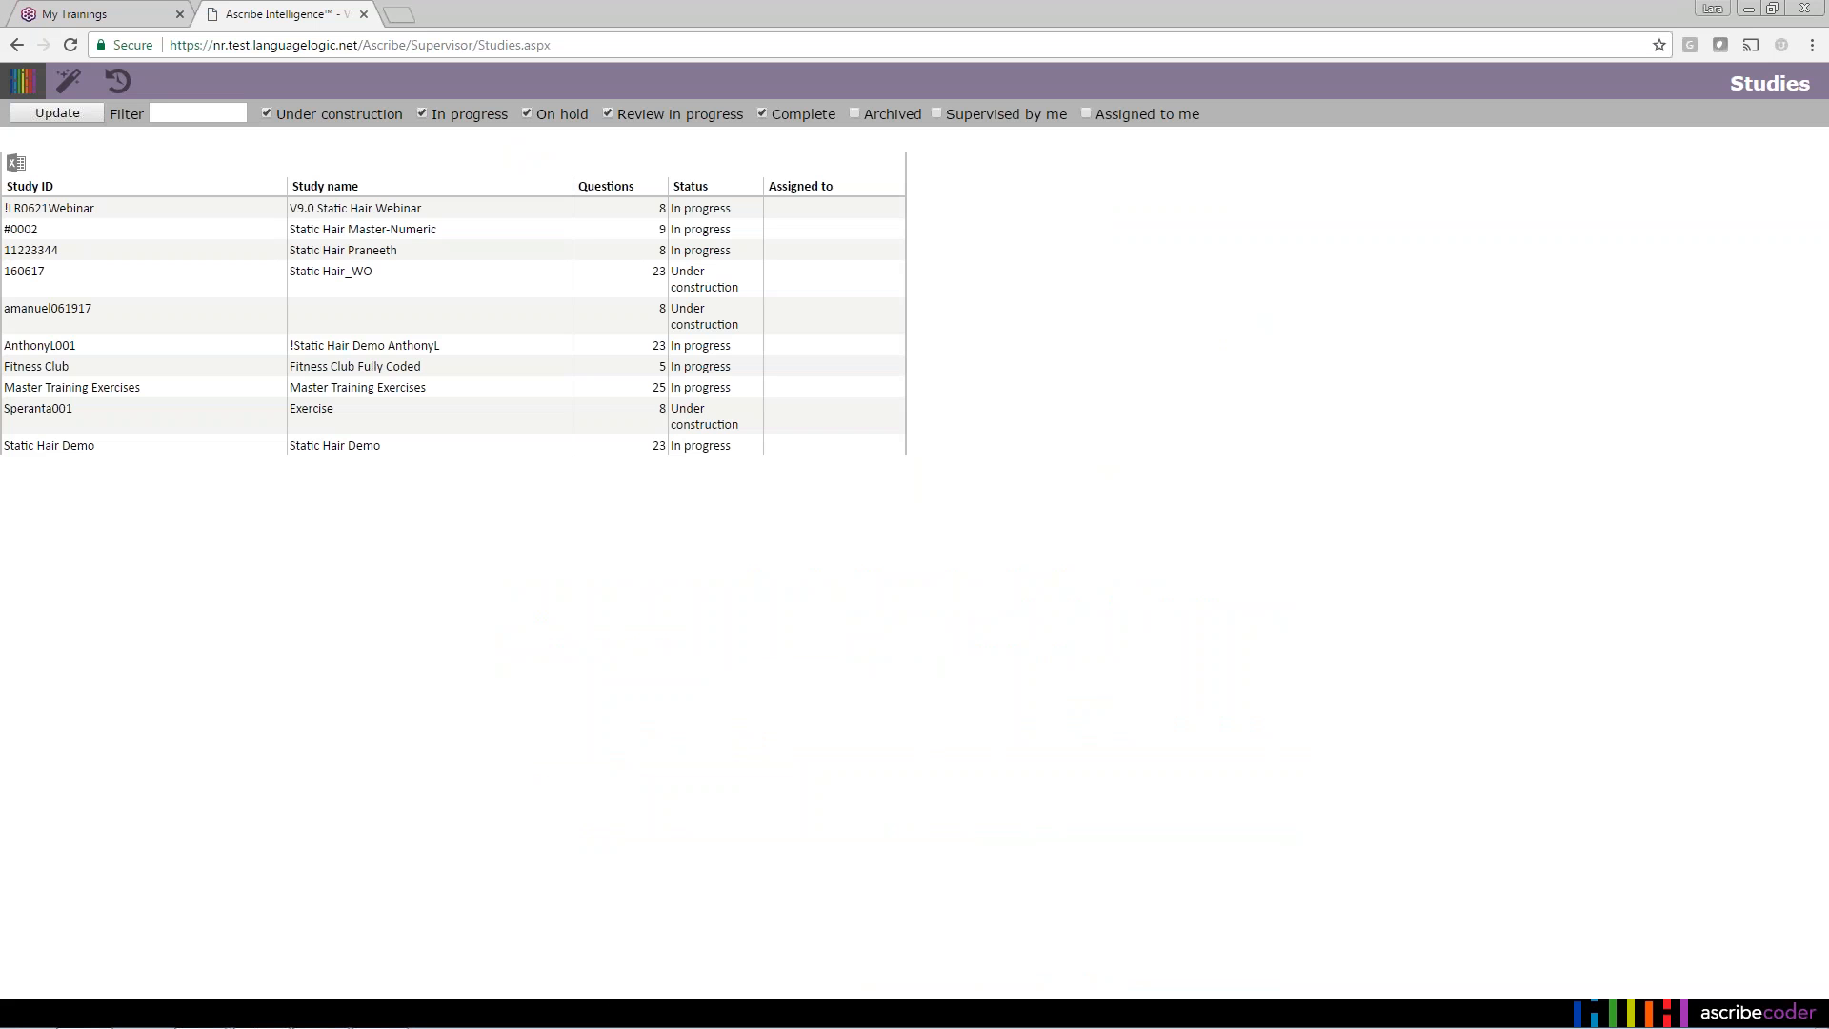
{"action": "right_click", "coordinate": [481, 377]}
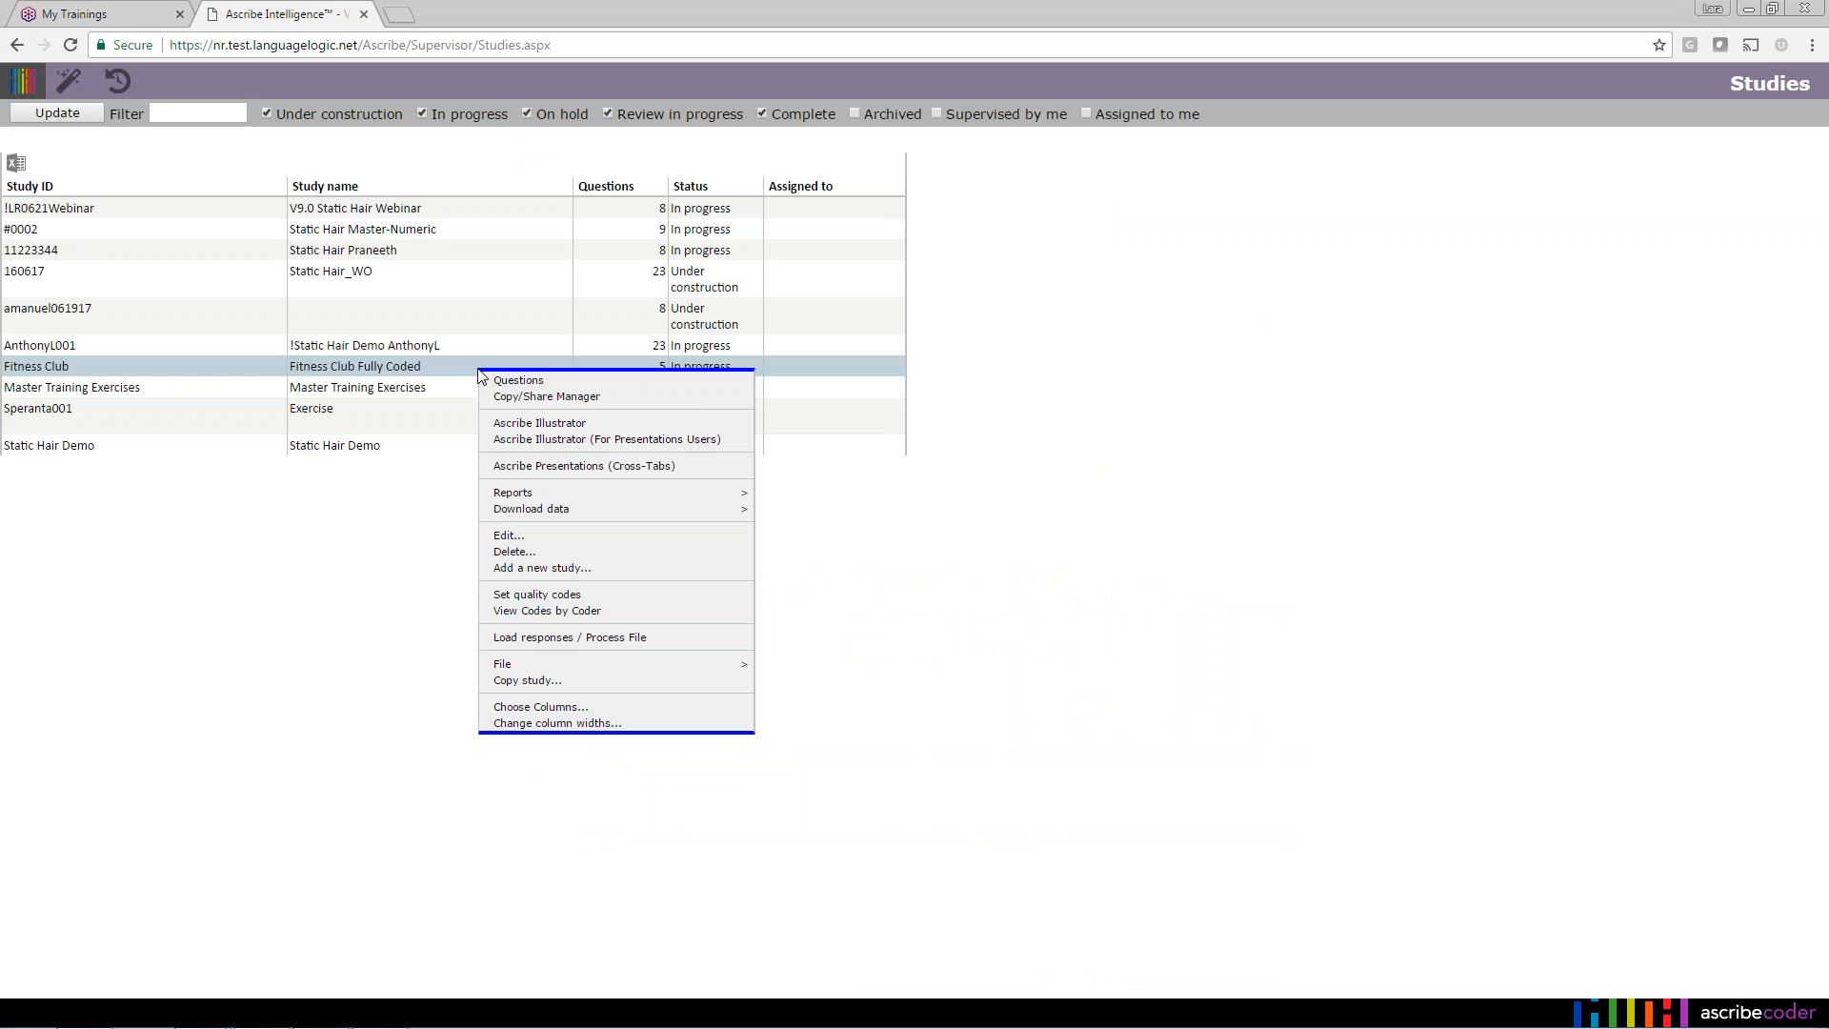
{"action": "left_click", "coordinate": [526, 379]}
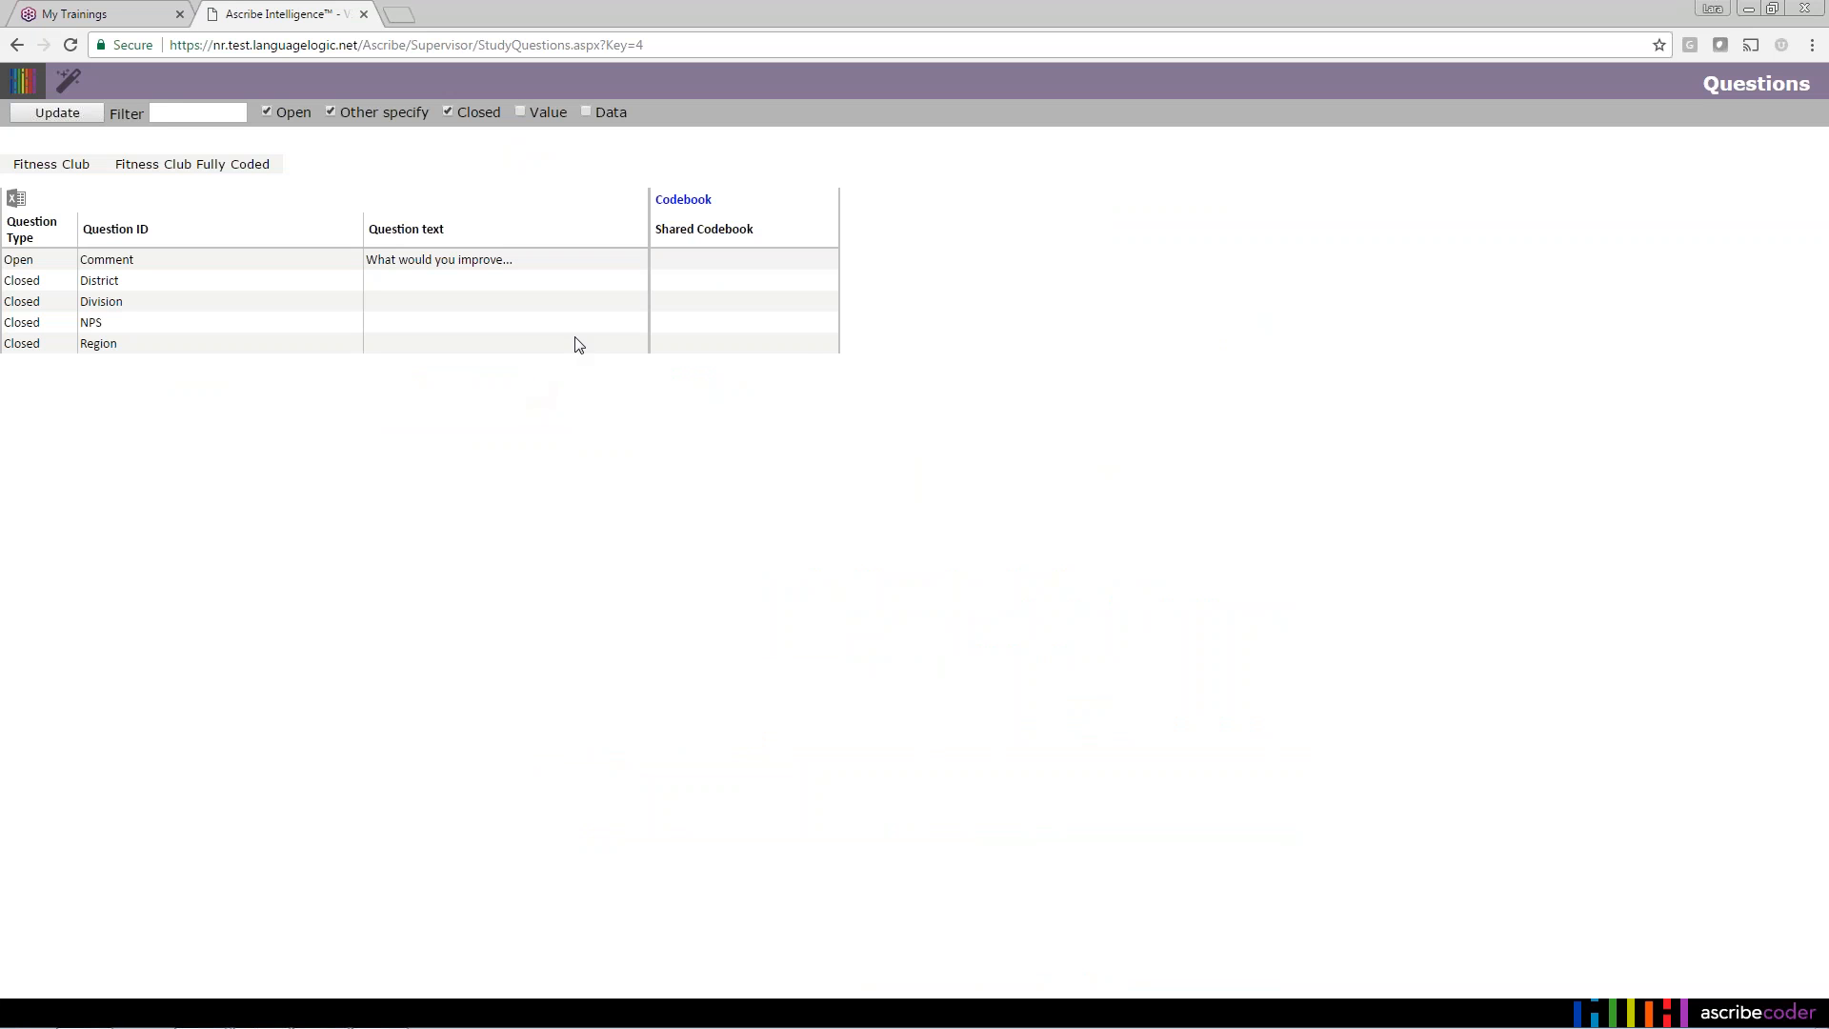
- Add the Responses columns to the Fitness Club question list
{"action": "right_click", "coordinate": [598, 305]}
{"action": "left_click", "coordinate": [678, 602]}
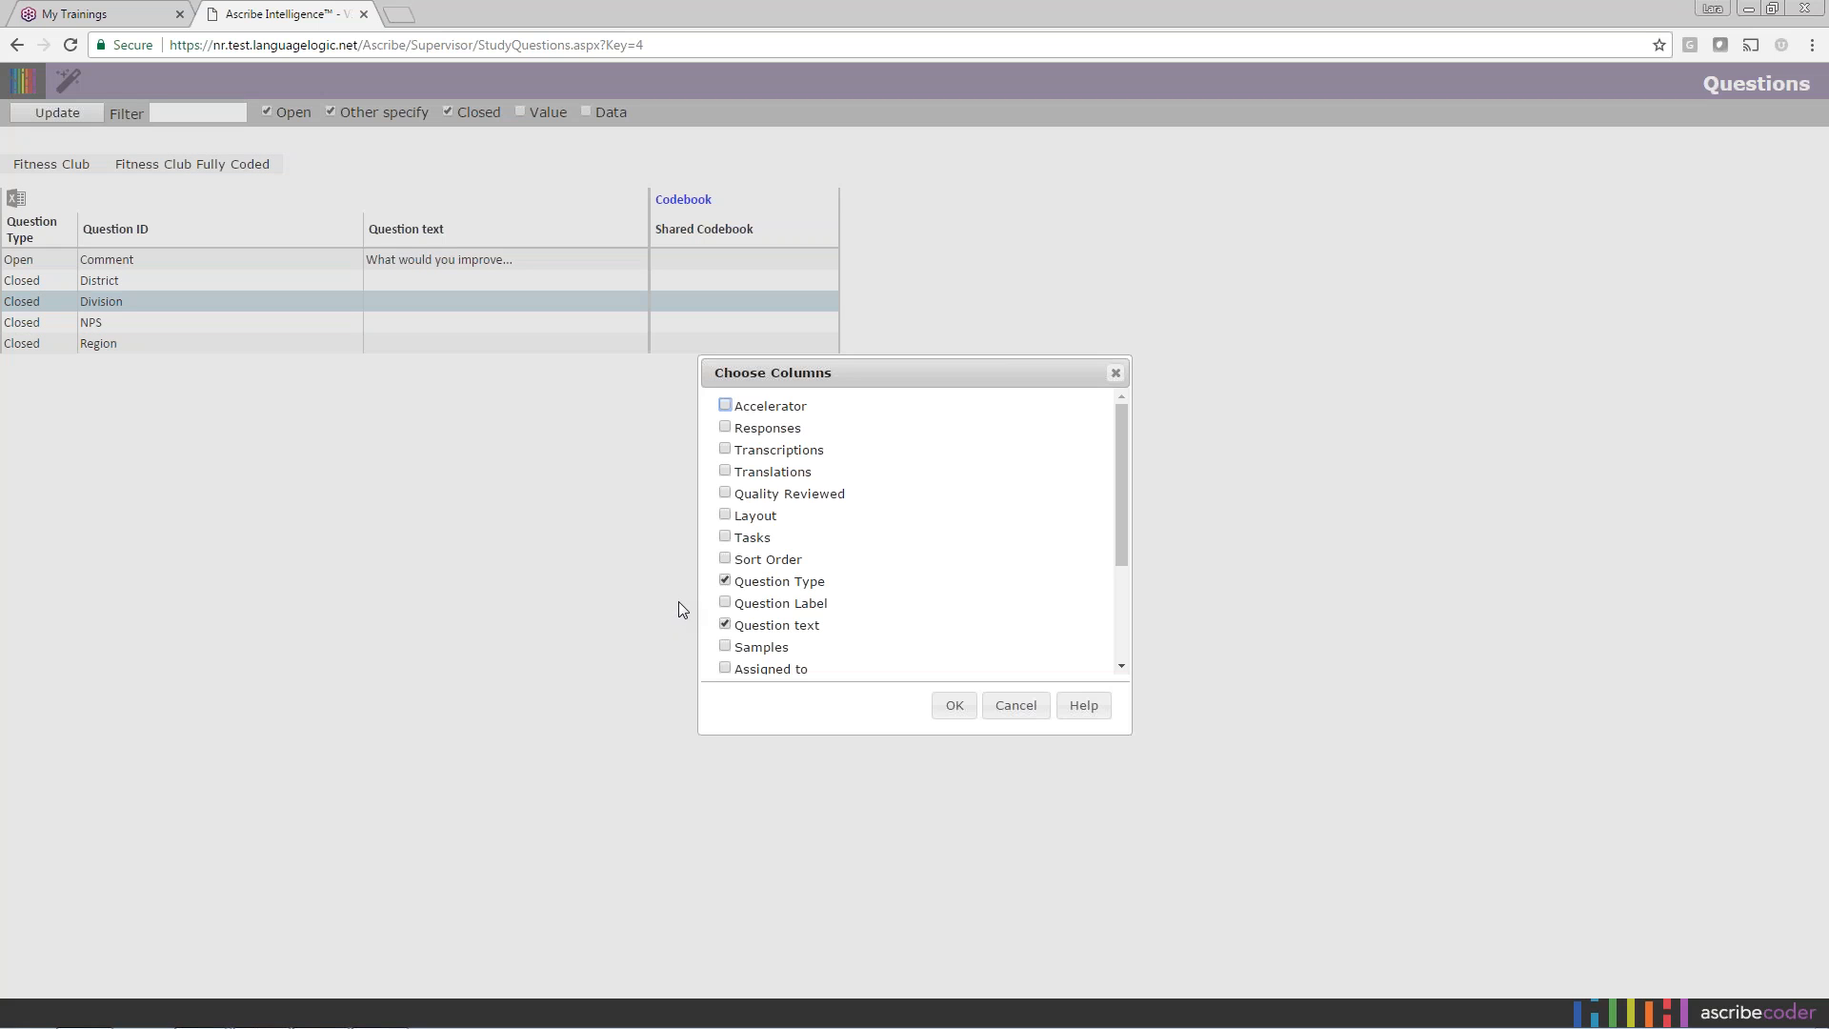
{"action": "left_click", "coordinate": [725, 428]}
{"action": "left_click", "coordinate": [952, 707]}
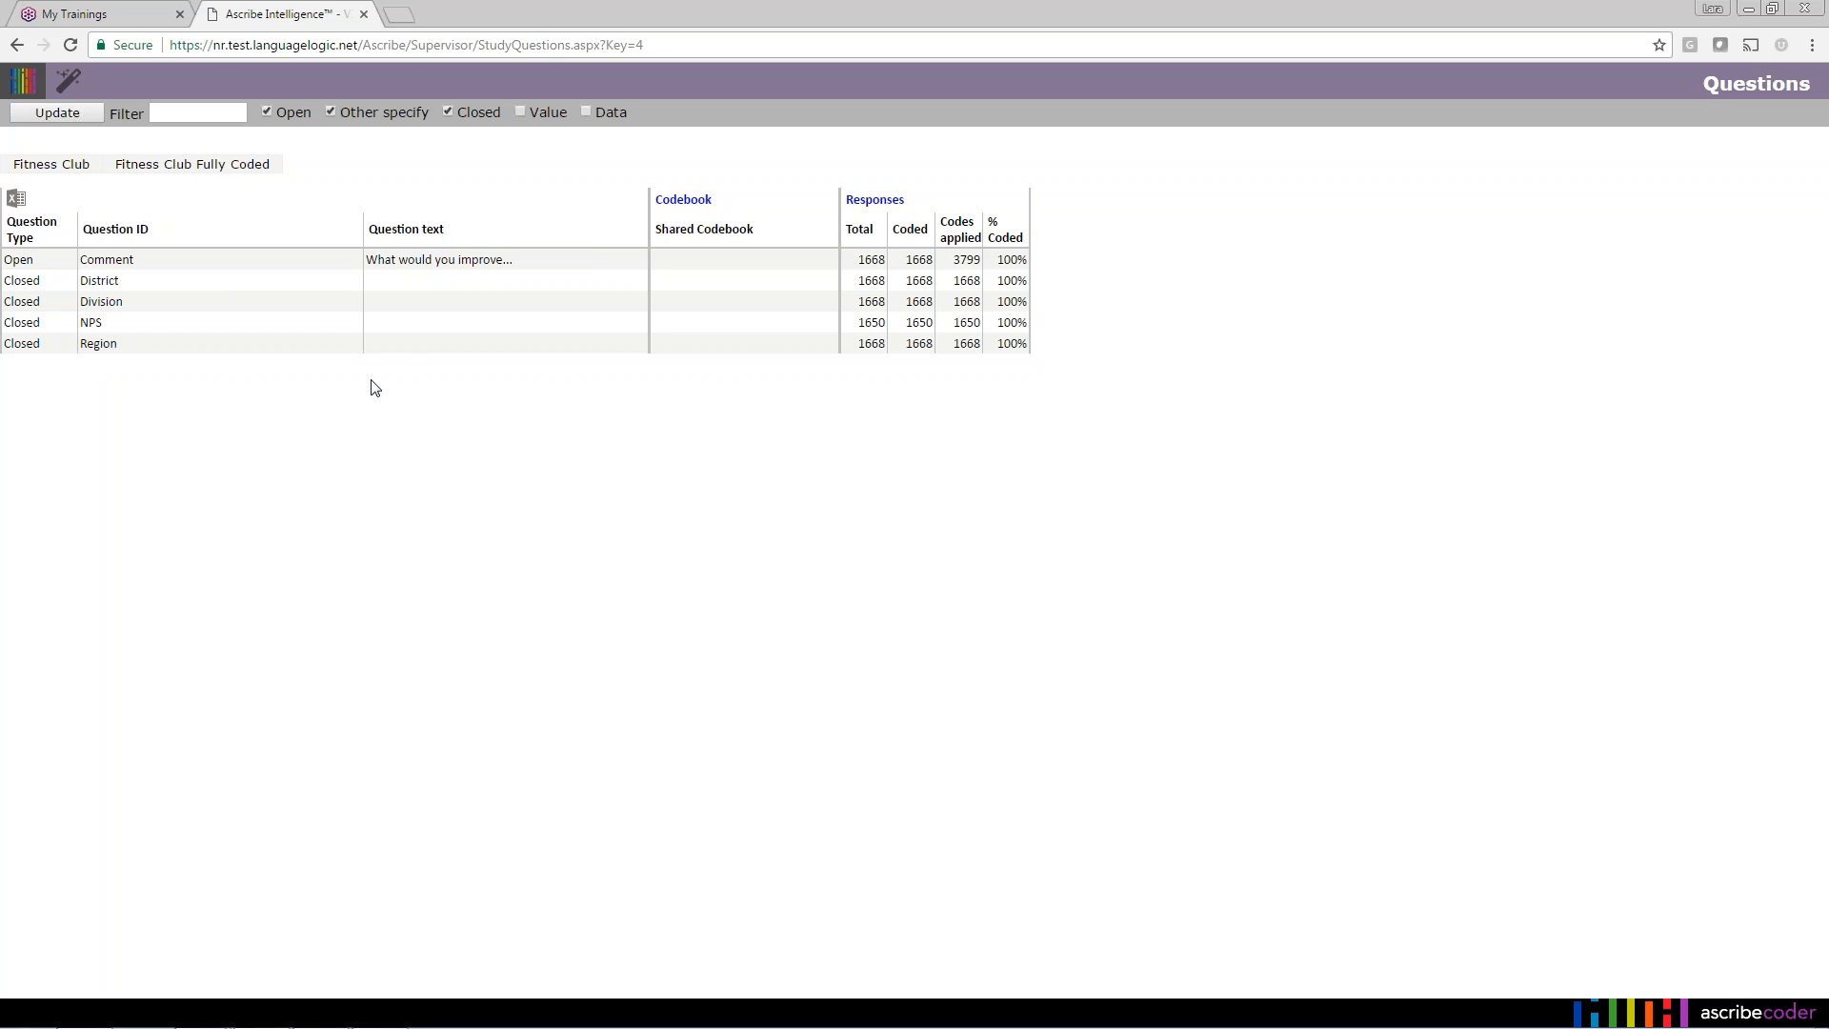
- Return to the studies list and open the Fitness Club study in Ascribe Presentations (Cross-Tabs)
{"action": "left_click", "coordinate": [27, 100]}
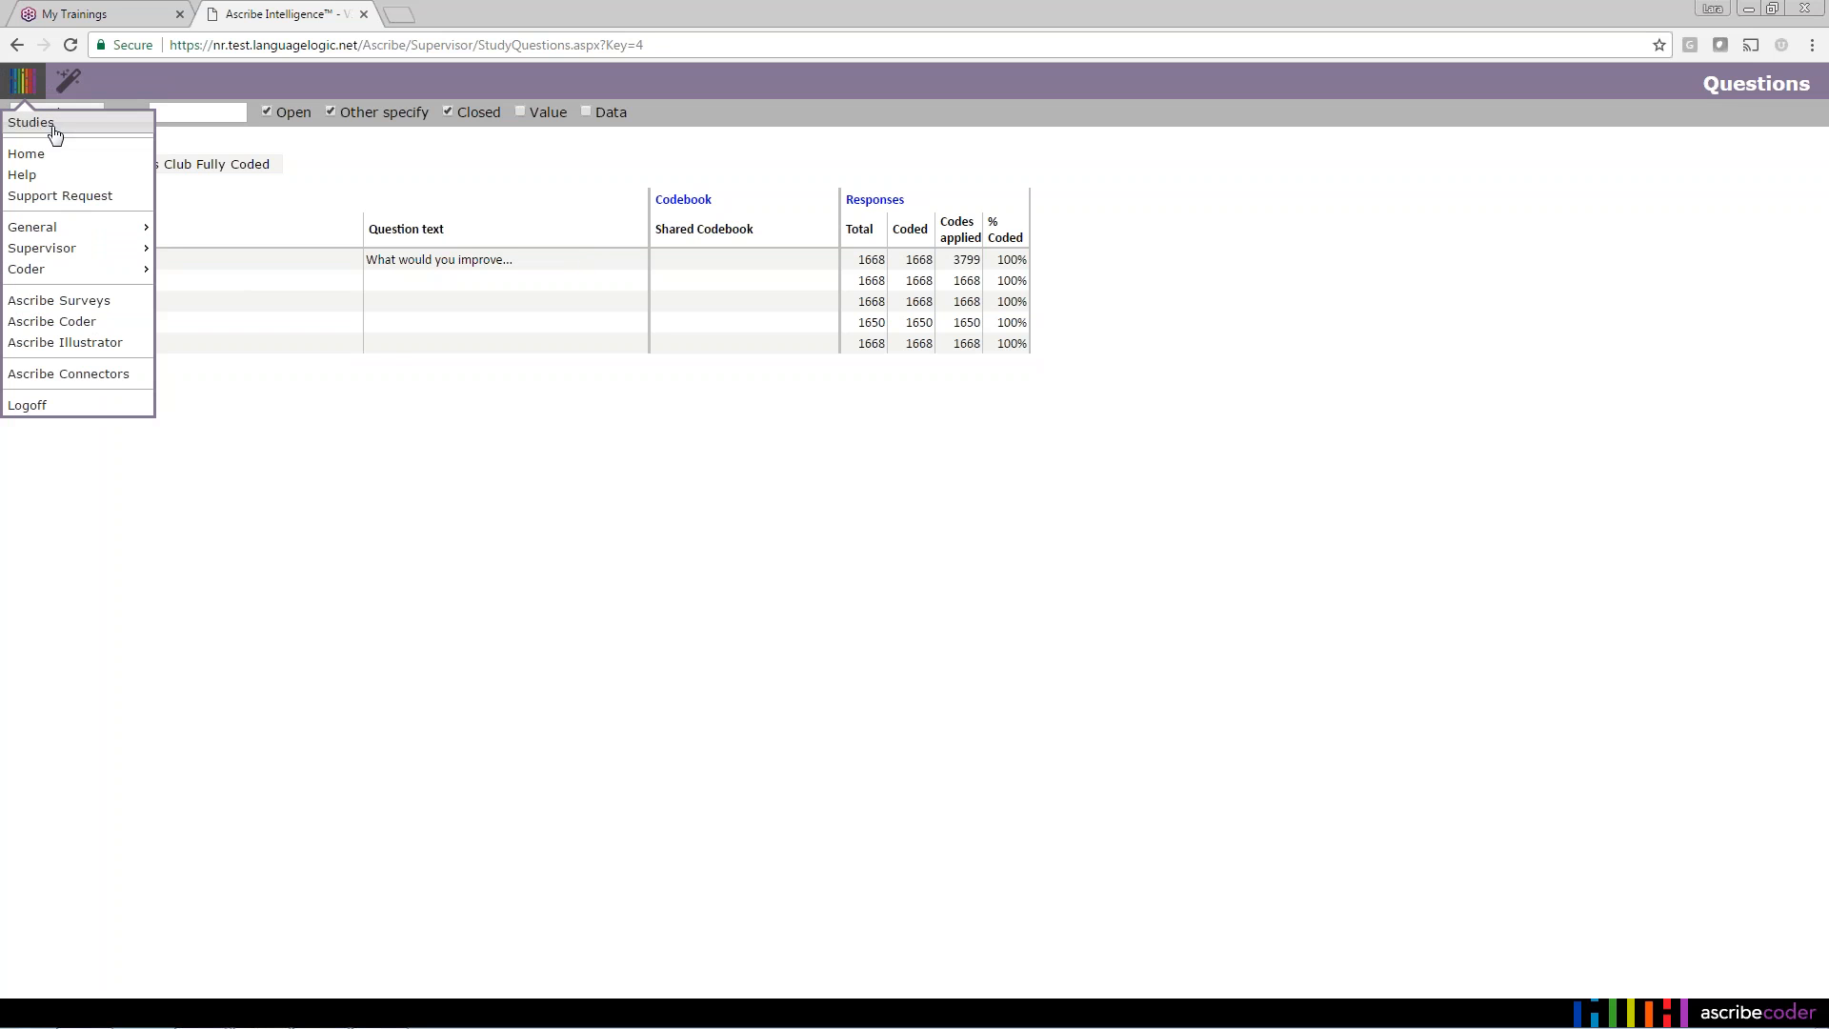
{"action": "left_click", "coordinate": [50, 122]}
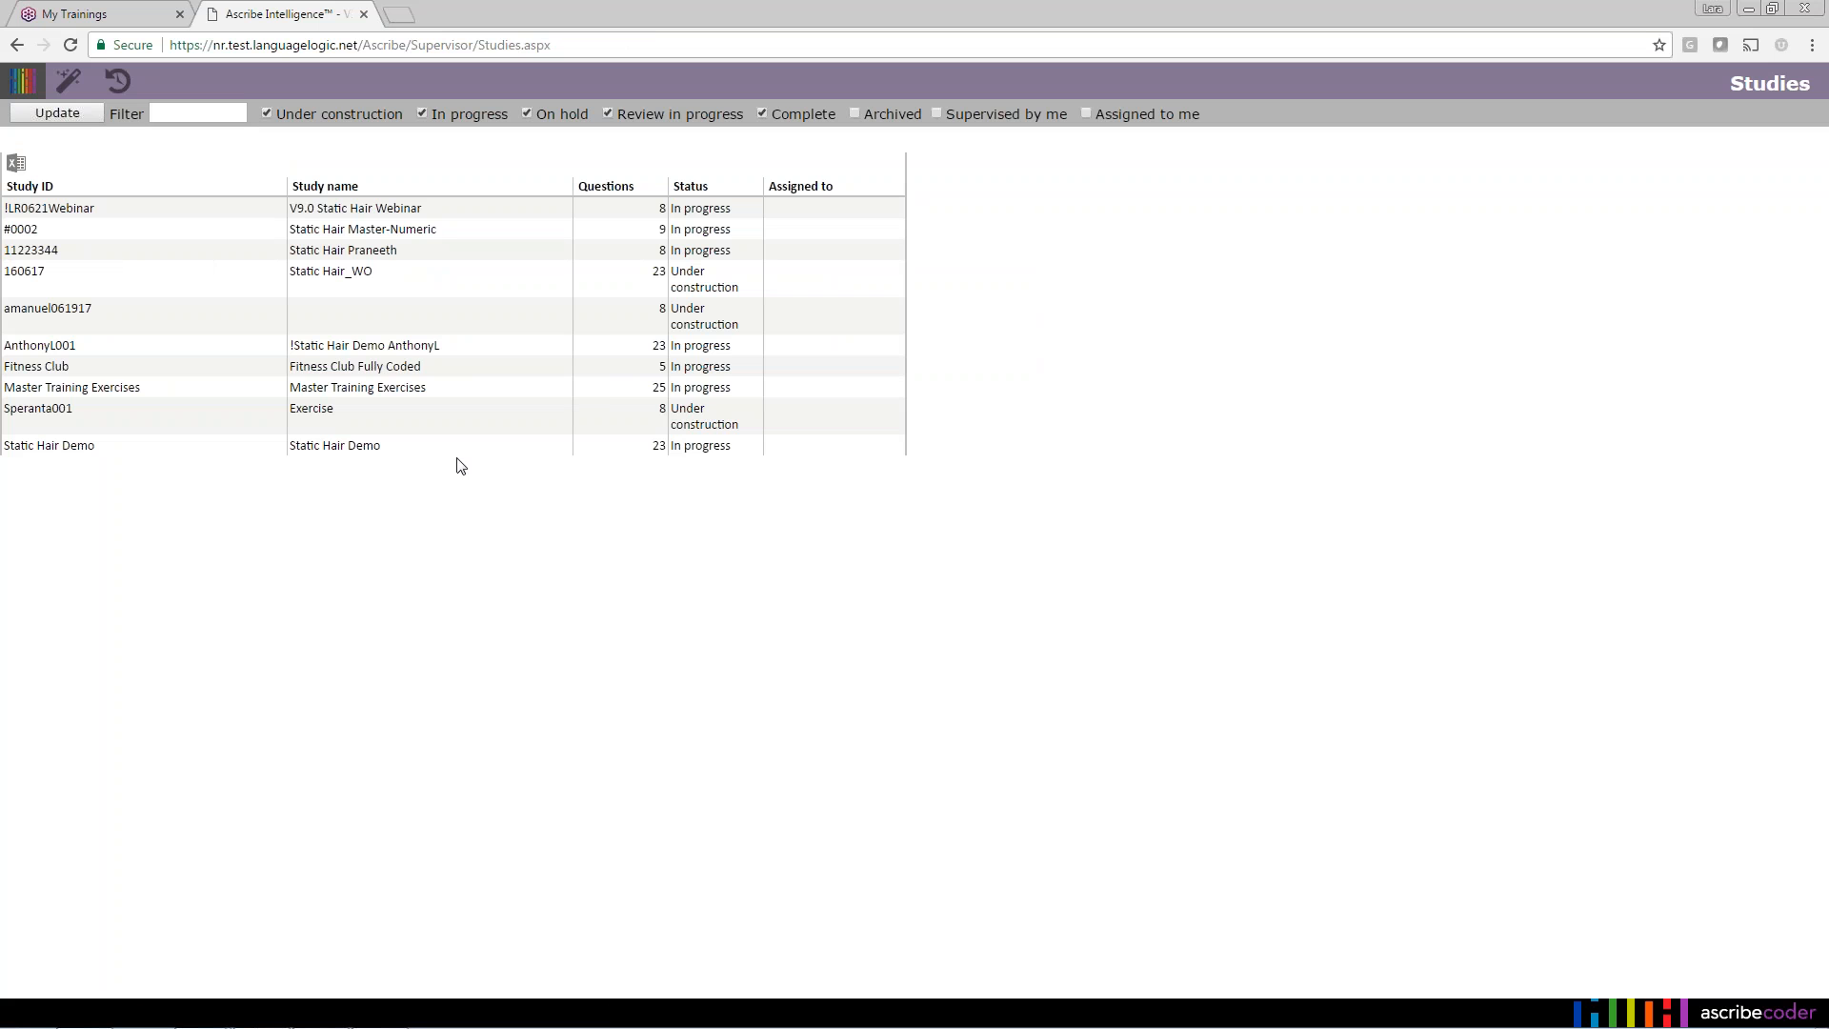
{"action": "right_click", "coordinate": [437, 370]}
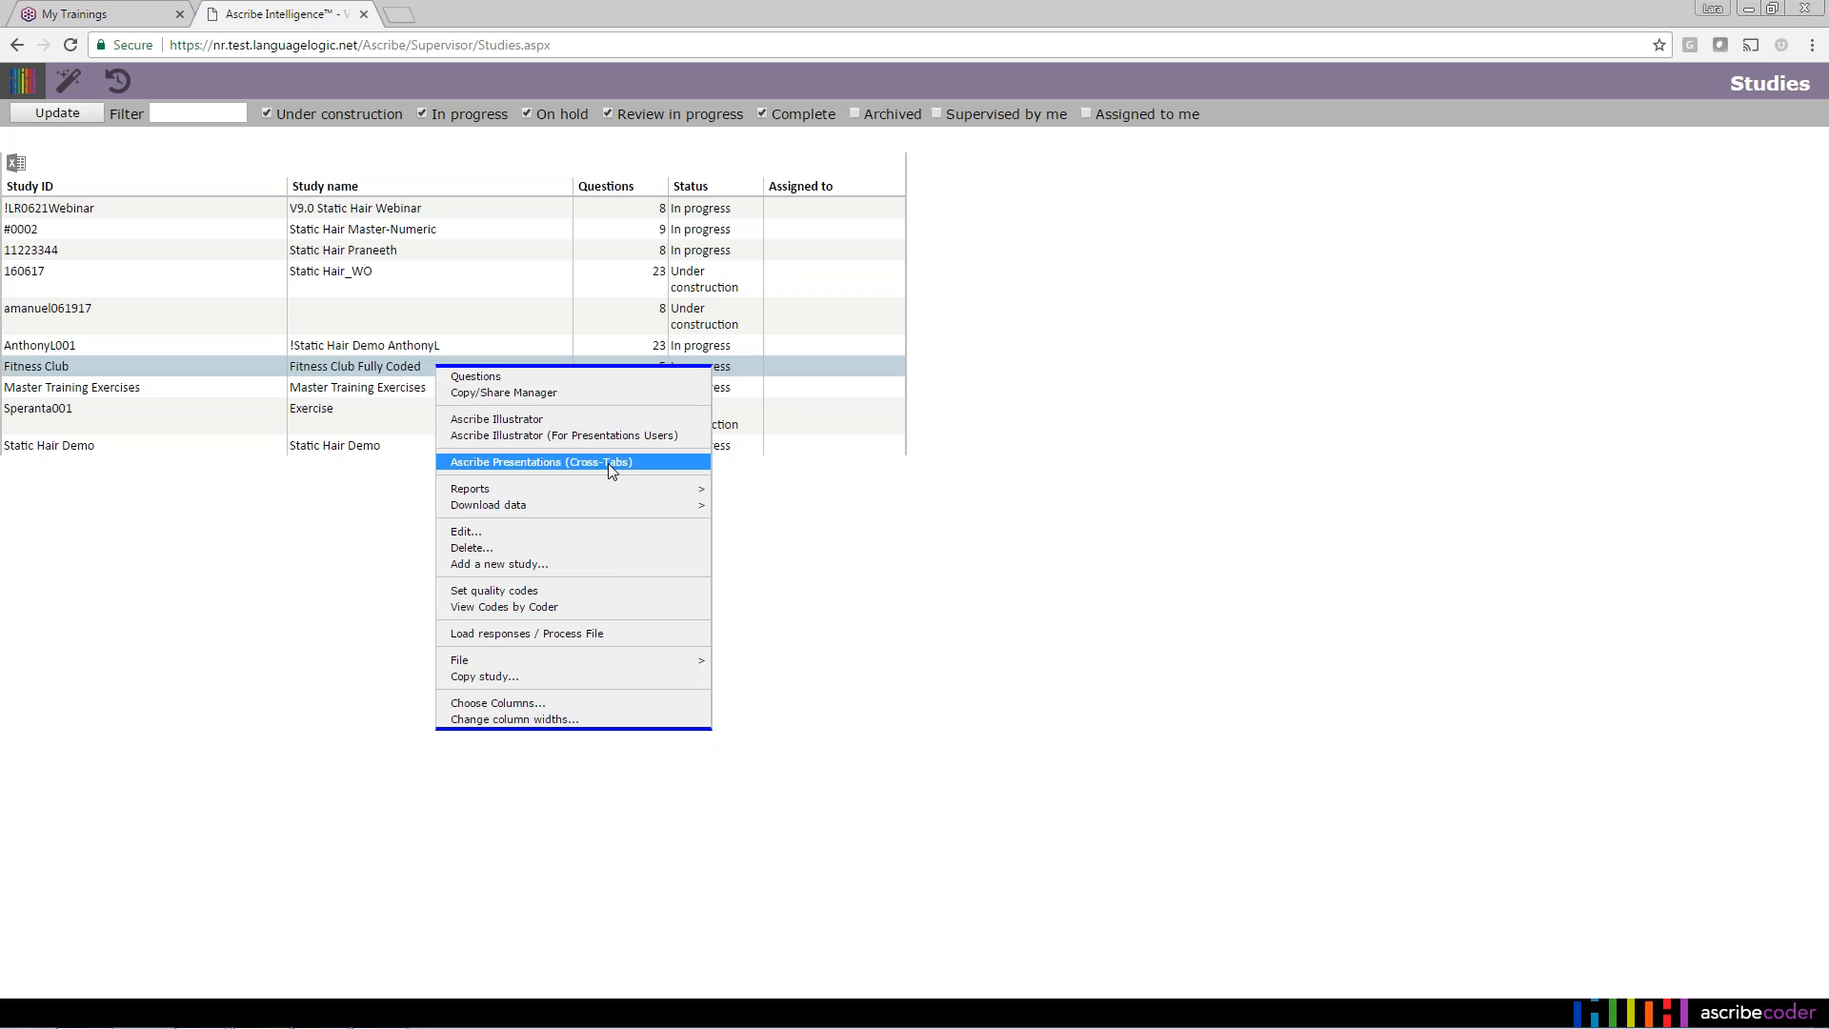
{"action": "left_click", "coordinate": [513, 463]}
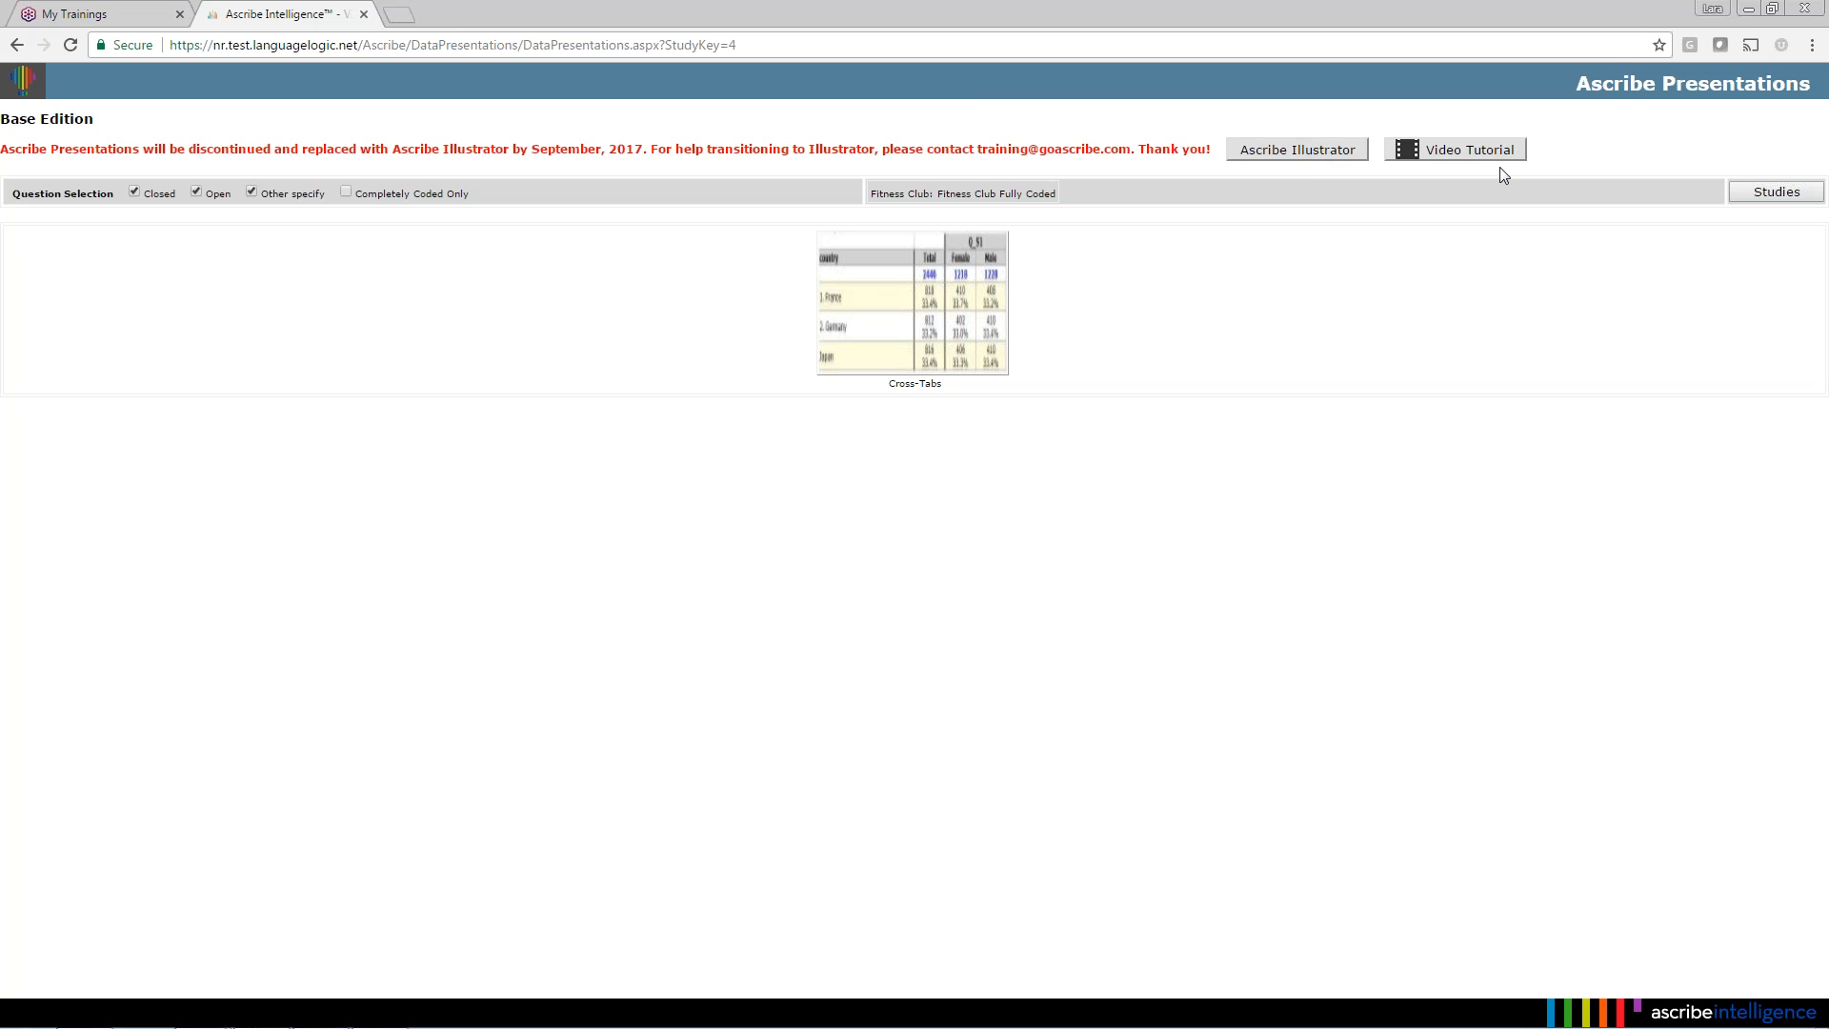
- Go back to the studies list and open the Fitness Club study in Ascribe Illustrator (For Presentations Users)
{"action": "left_click", "coordinate": [23, 81]}
{"action": "left_click", "coordinate": [47, 122]}
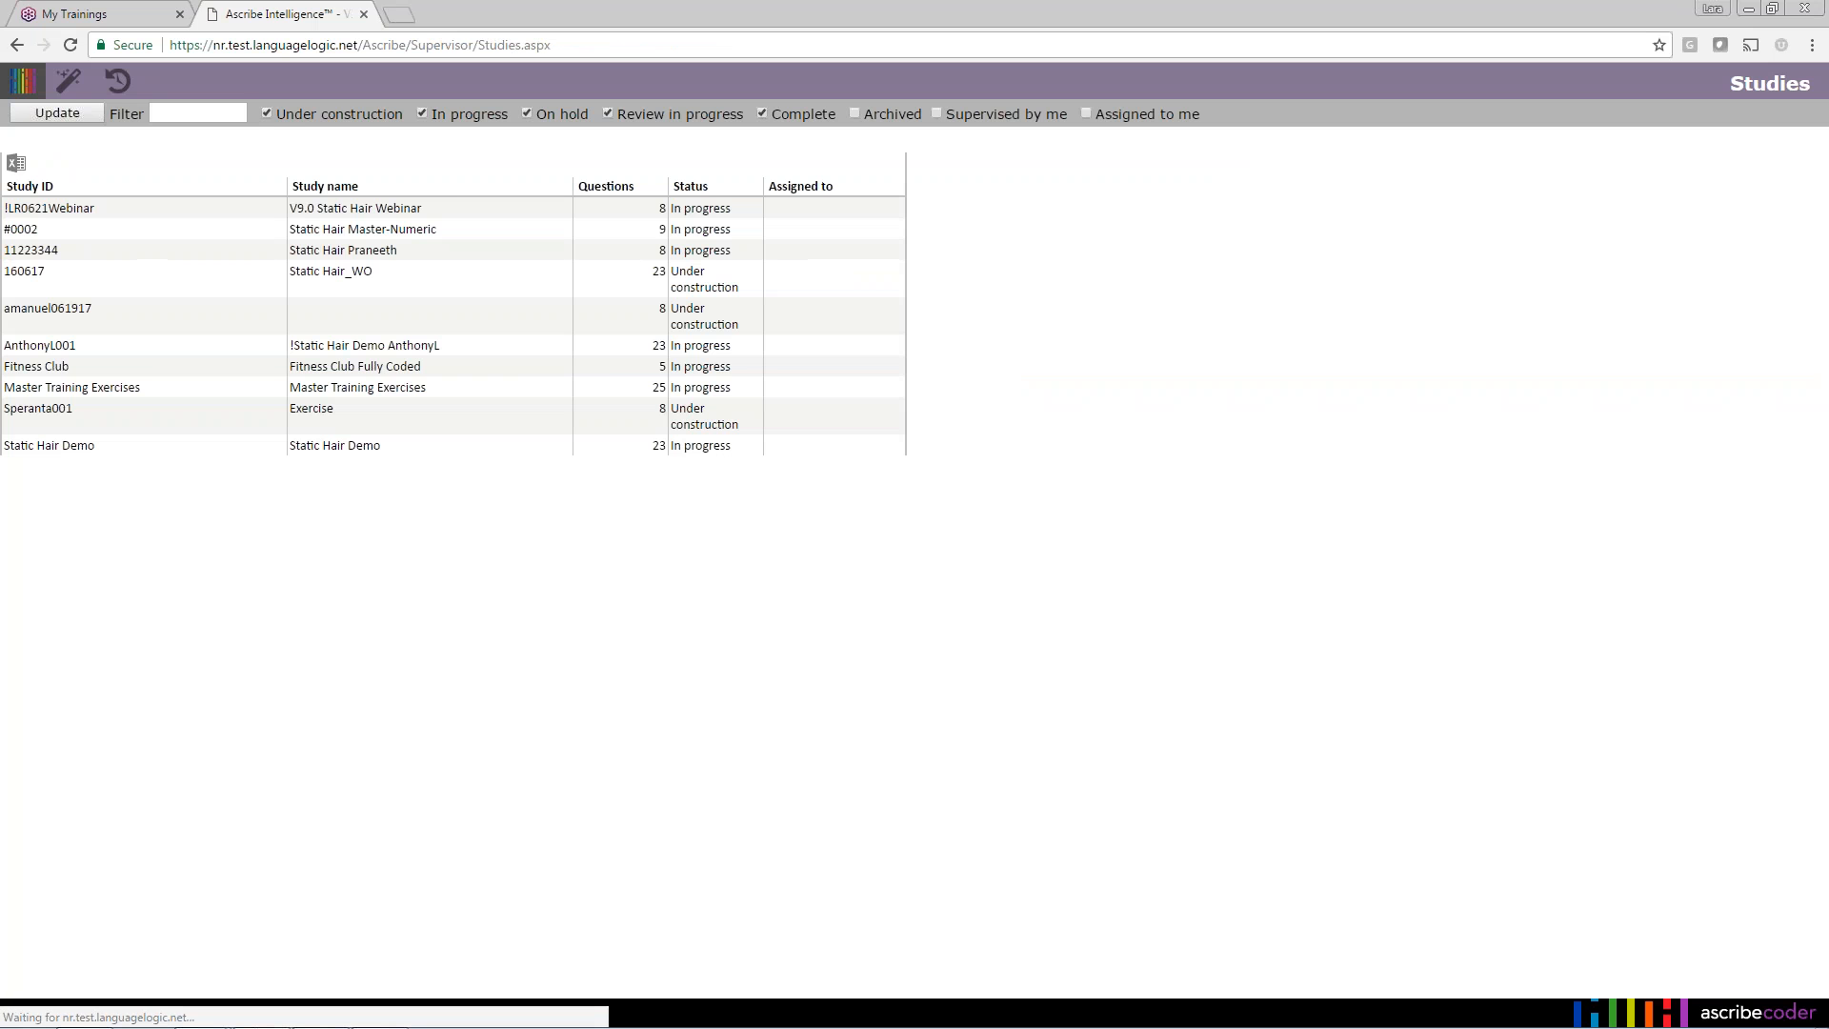
{"action": "right_click", "coordinate": [474, 374]}
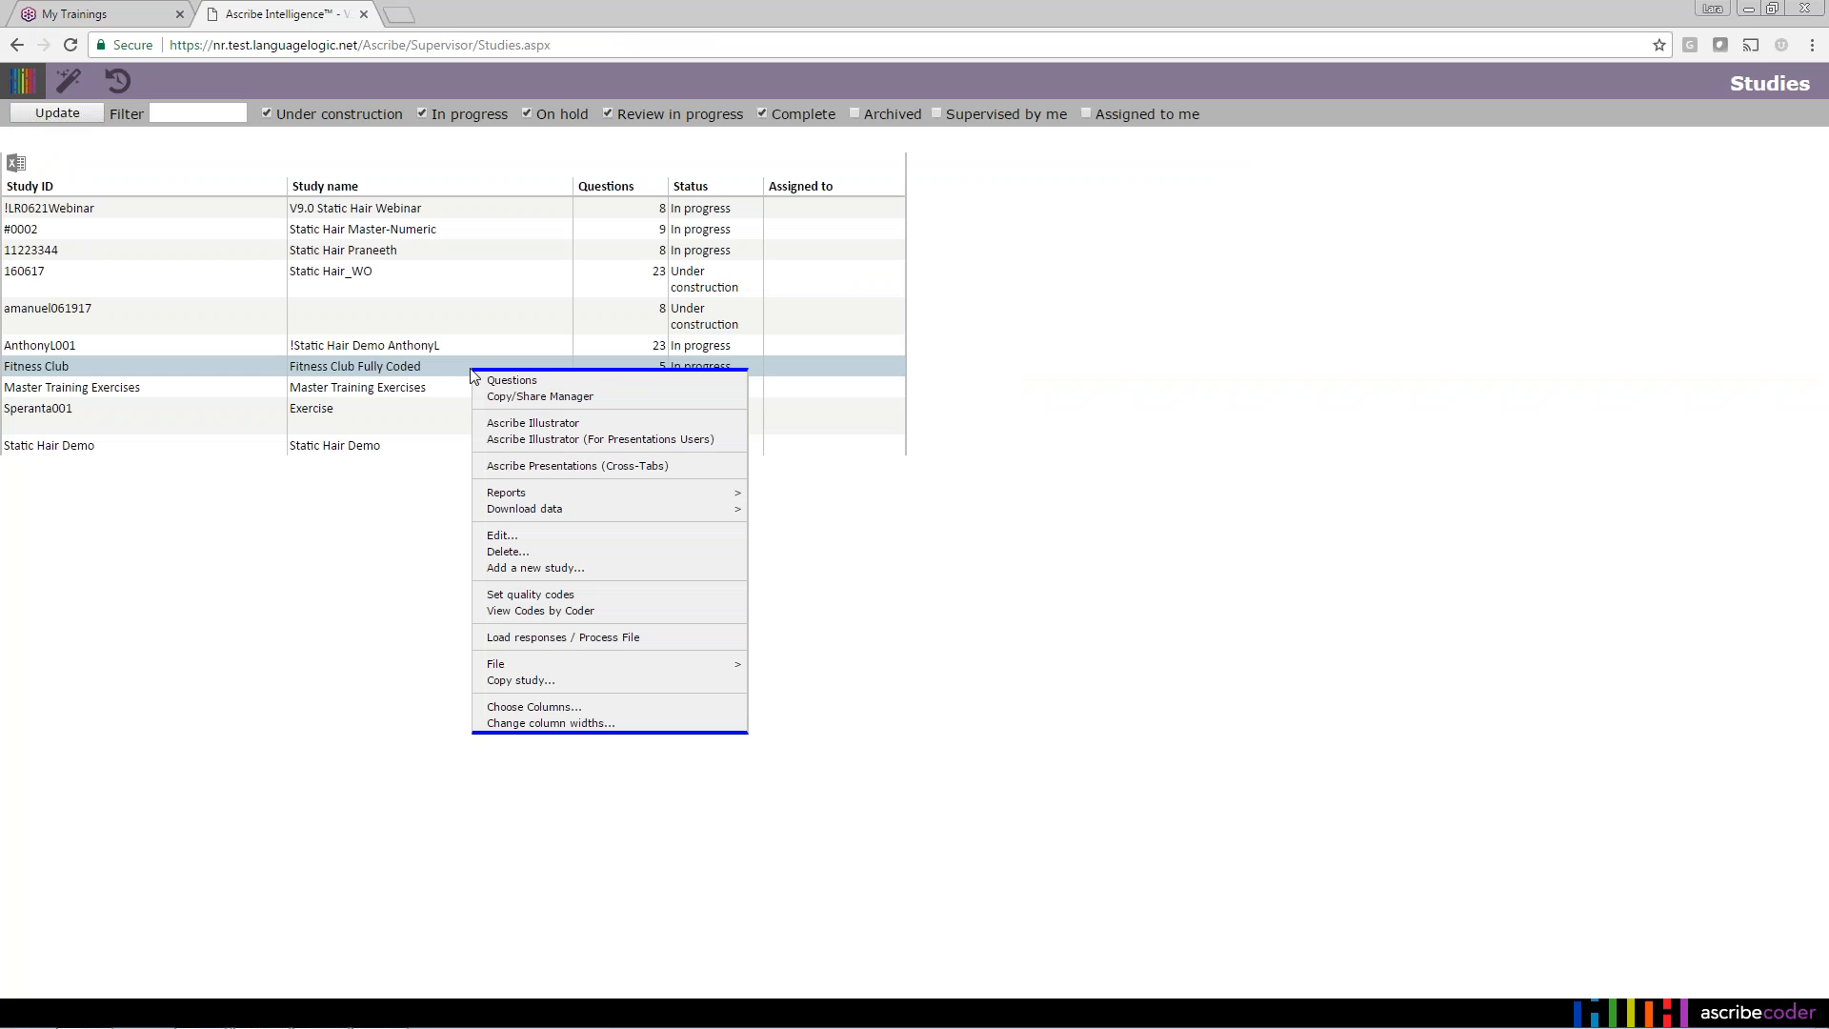
{"action": "left_click", "coordinate": [636, 440]}
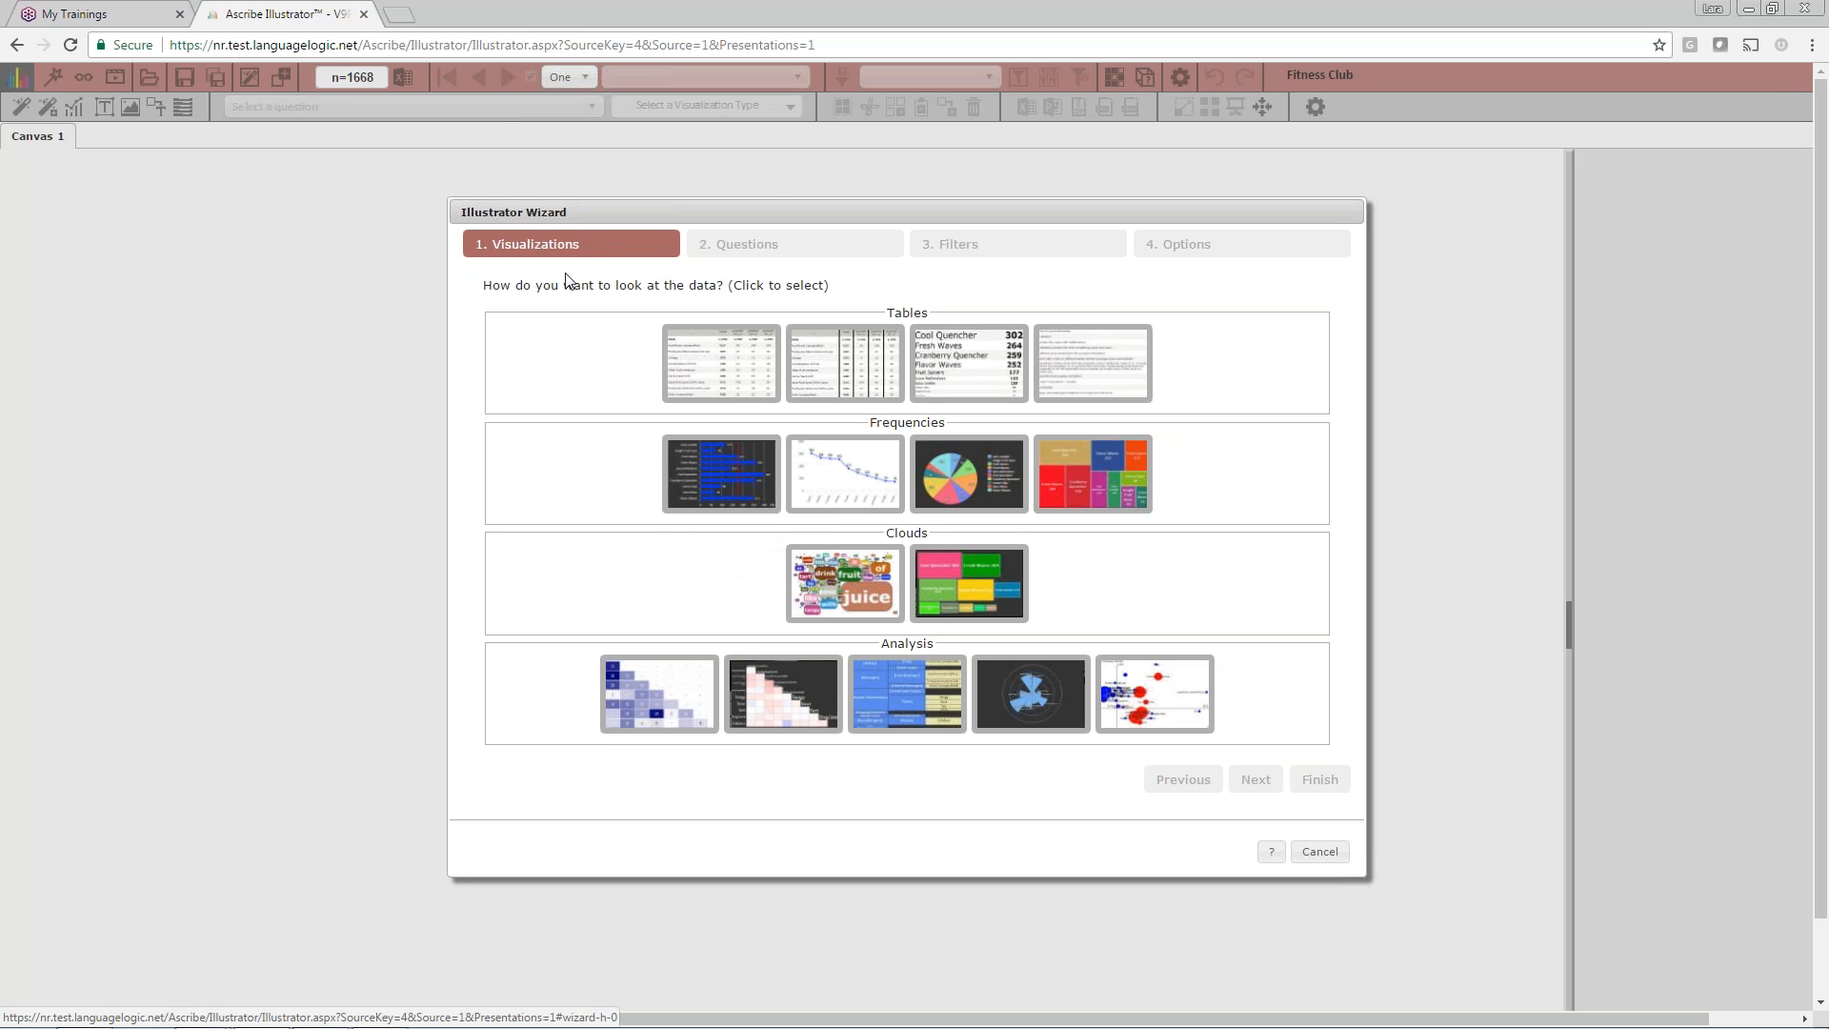
- Choose the Cross-Tab and Word Cloud visualizations in the Illustrator Wizard and proceed to the questions
{"action": "left_click_drag", "start_coordinate": [769, 209], "coordinate": [674, 188]}
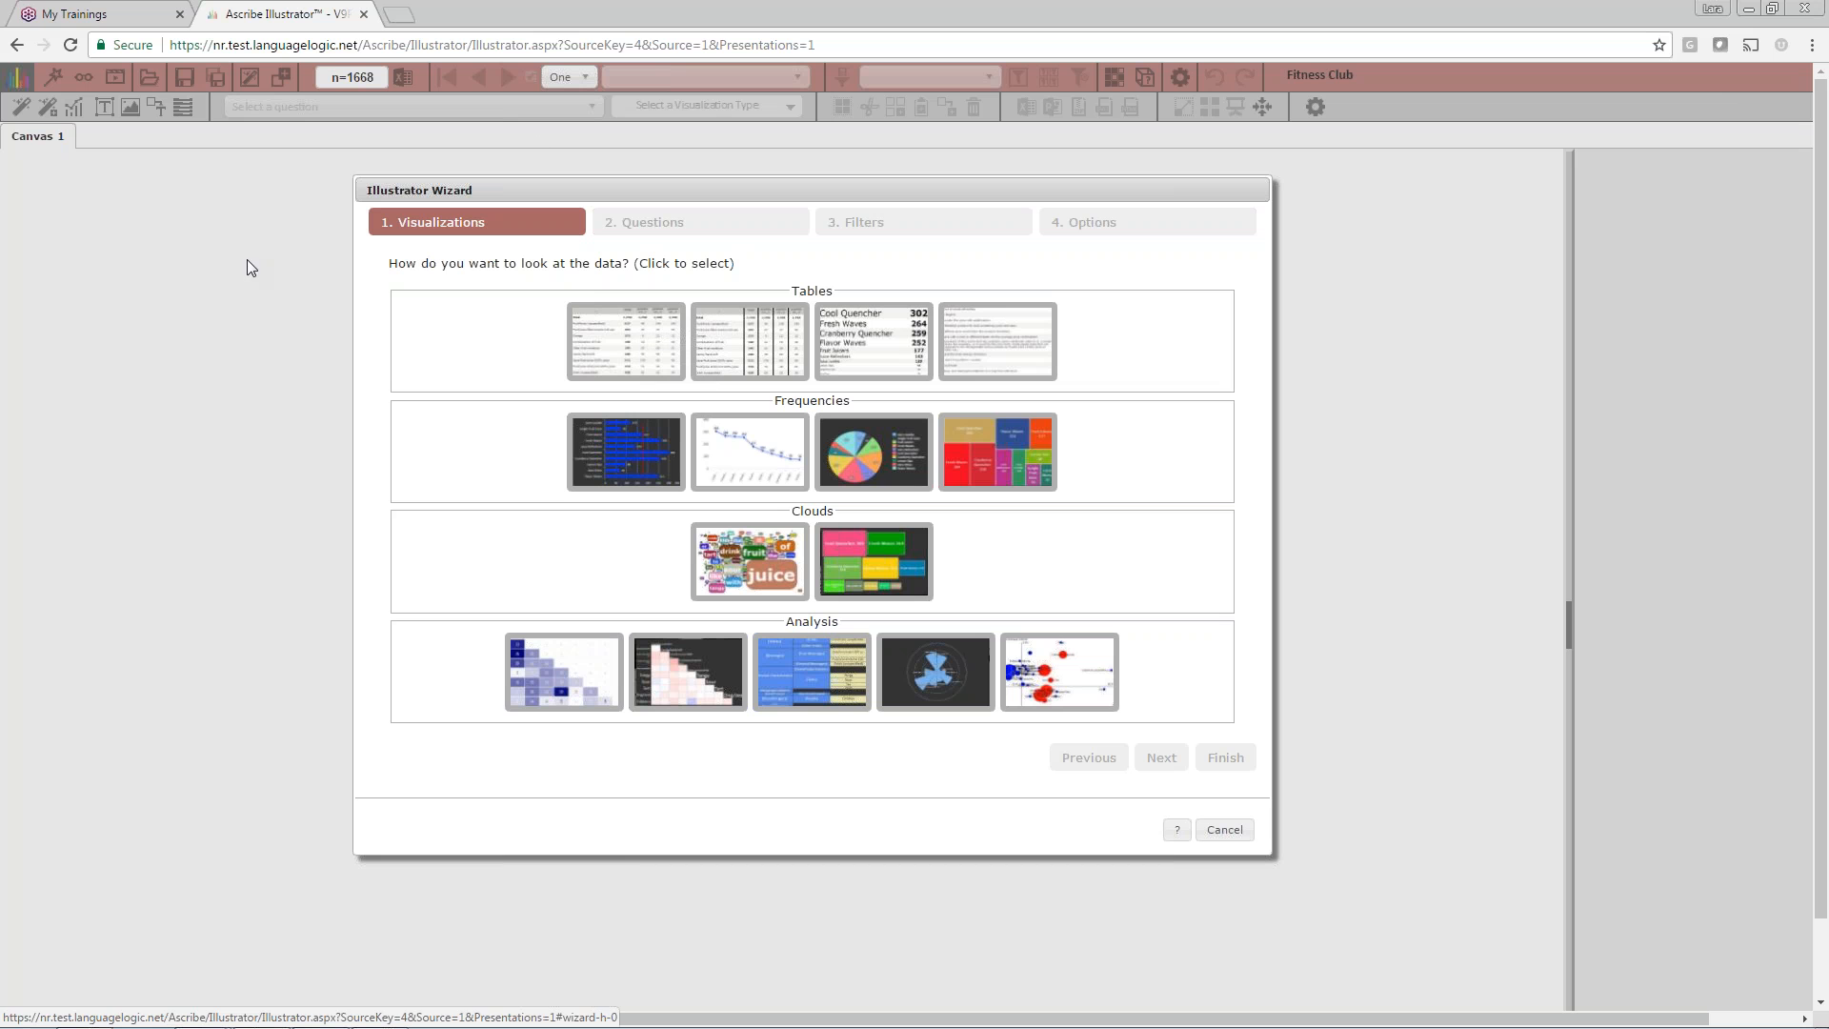
{"action": "left_click", "coordinate": [610, 355]}
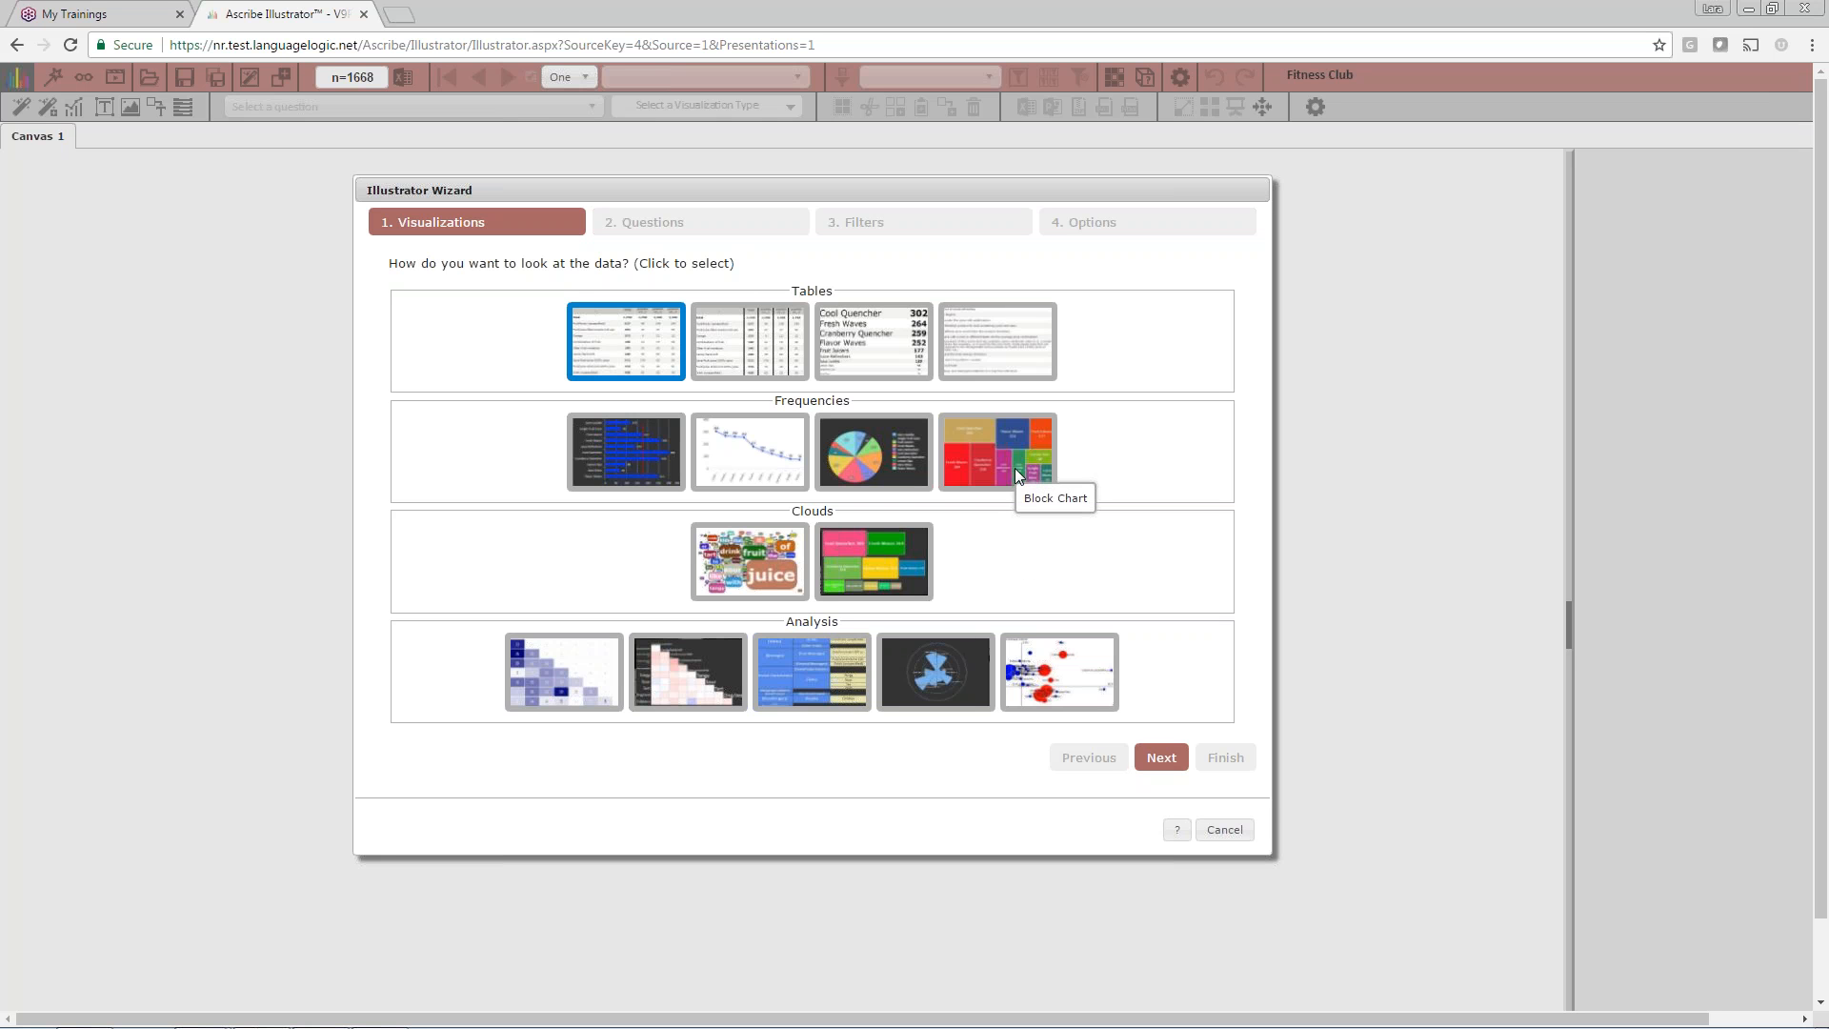
{"action": "left_click", "coordinate": [780, 549]}
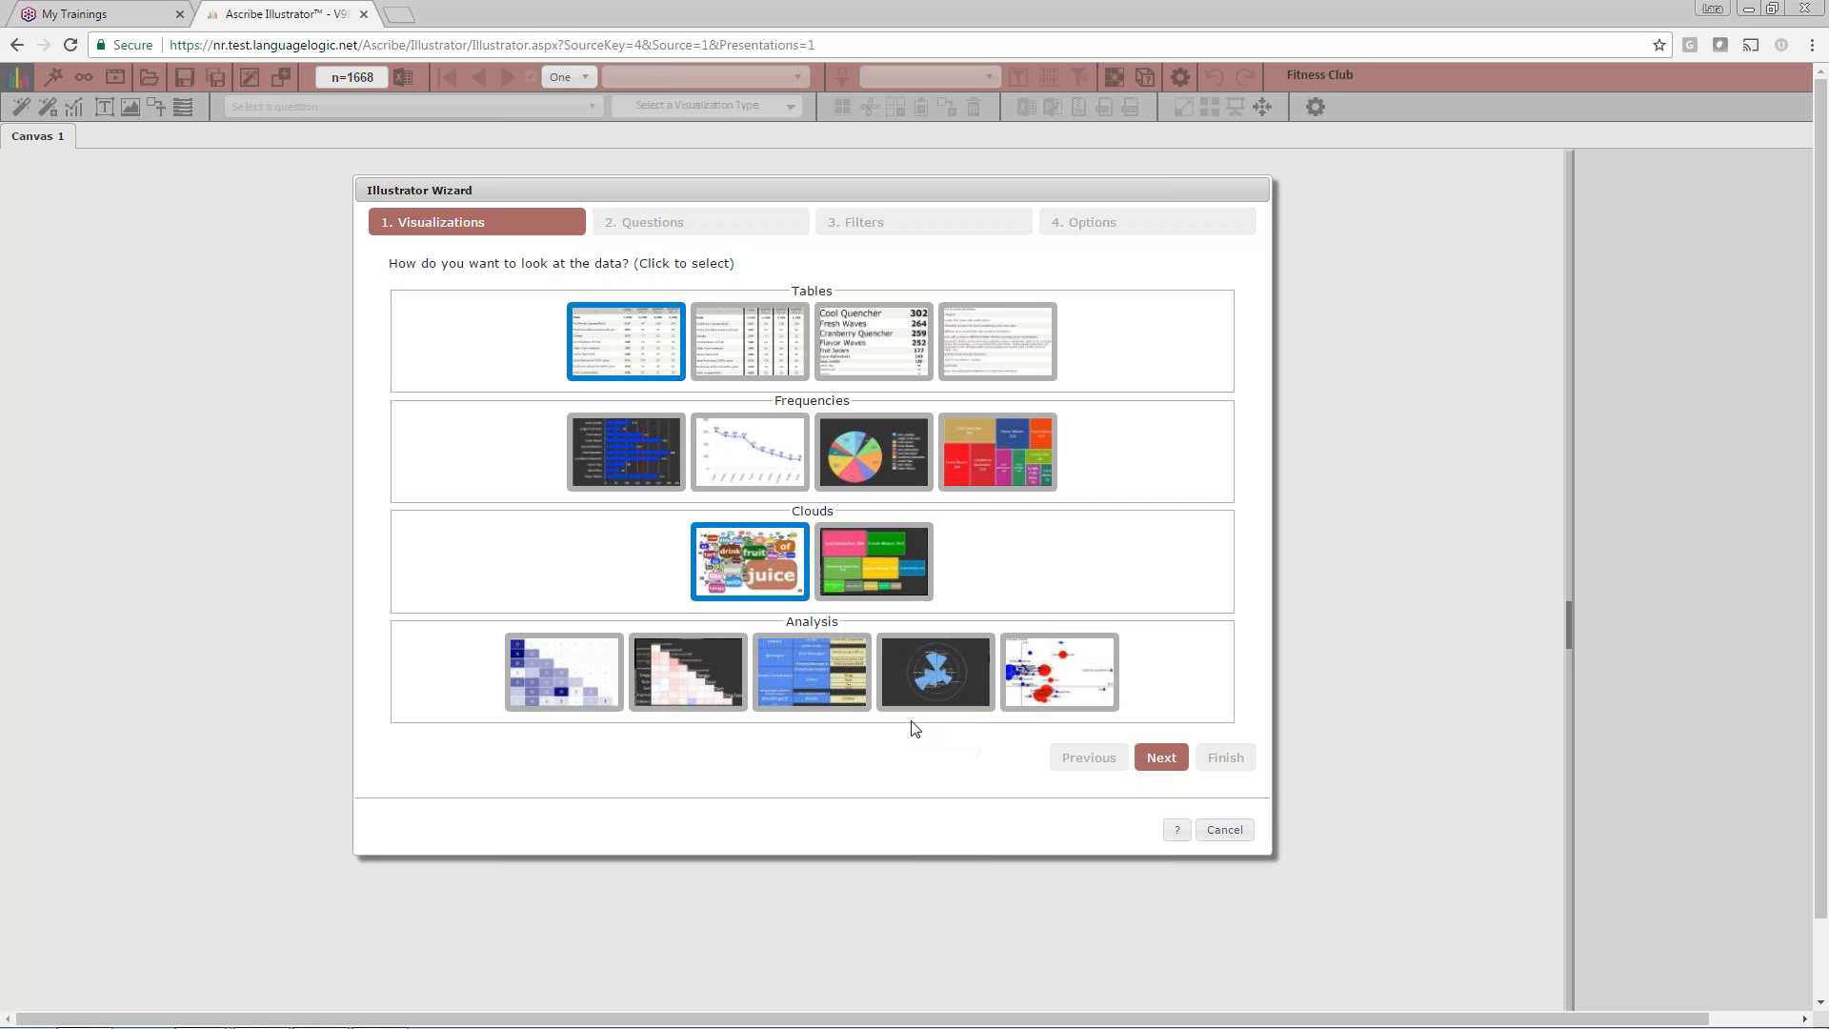
{"action": "left_click", "coordinate": [1159, 758]}
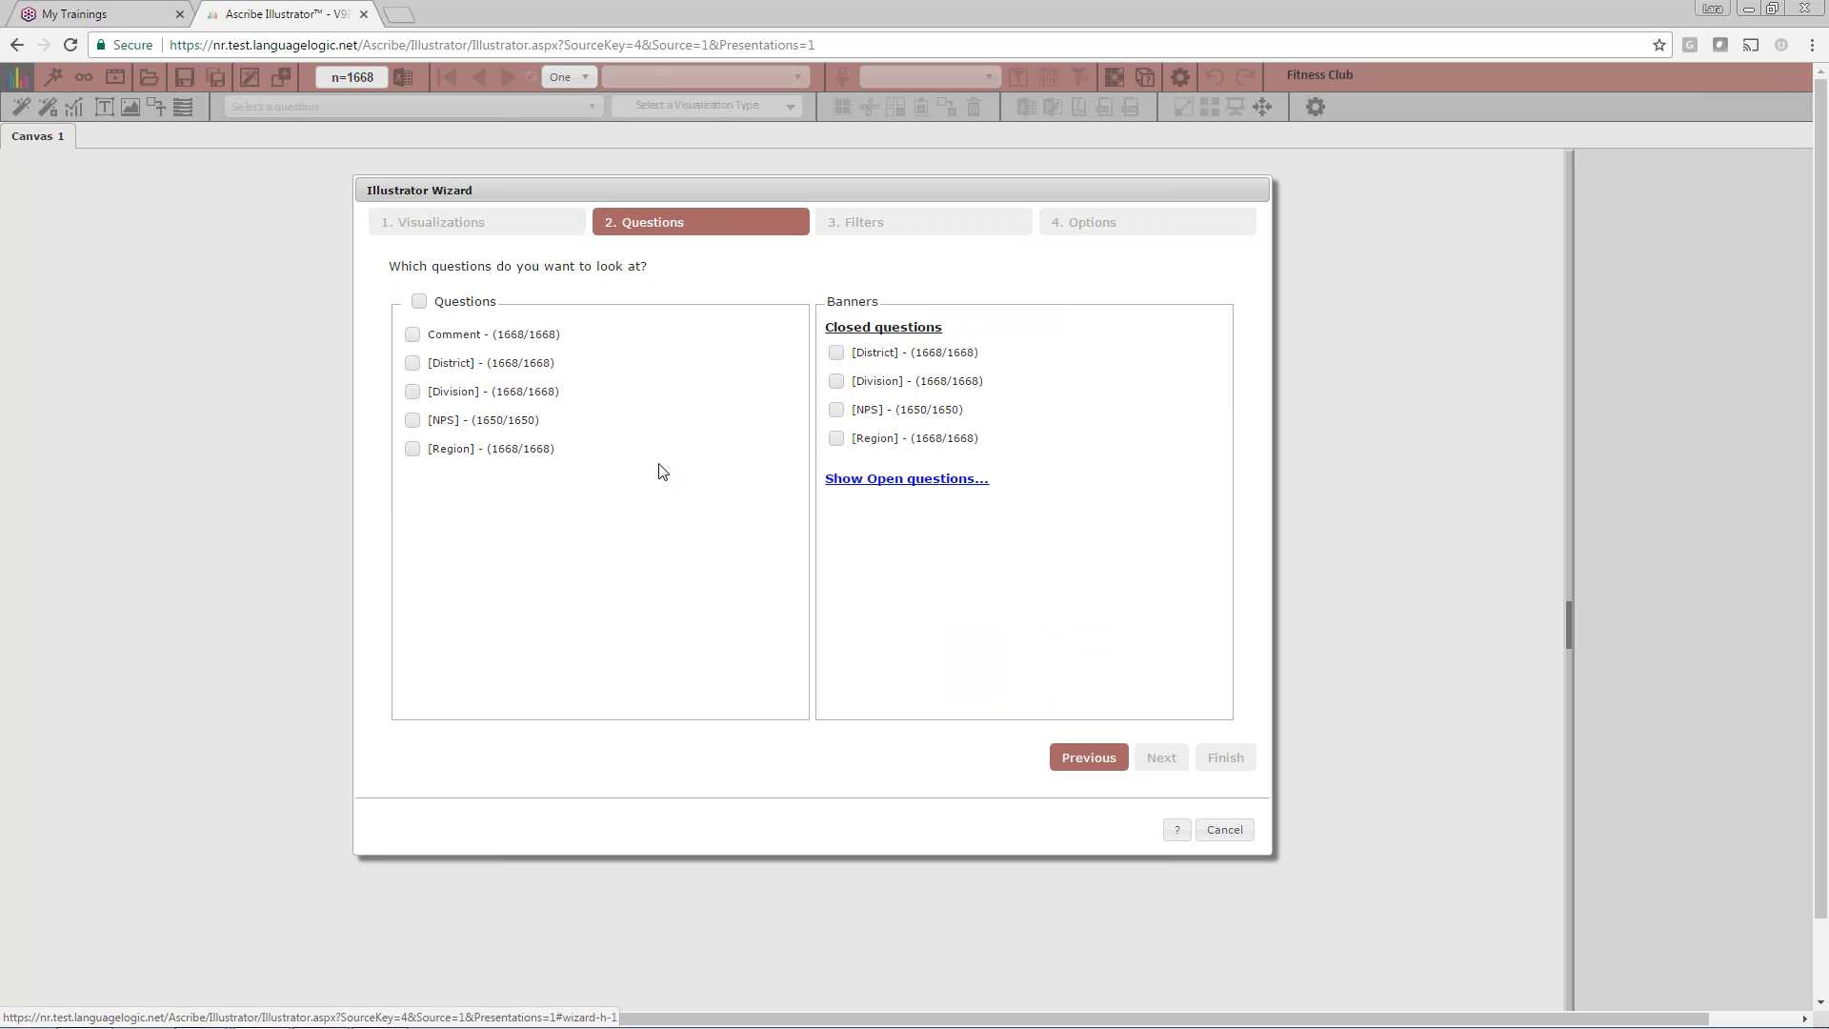
- Select the Comment and NPS questions without banners, and continue to the visualization options without applying any filter
{"action": "left_click", "coordinate": [413, 335]}
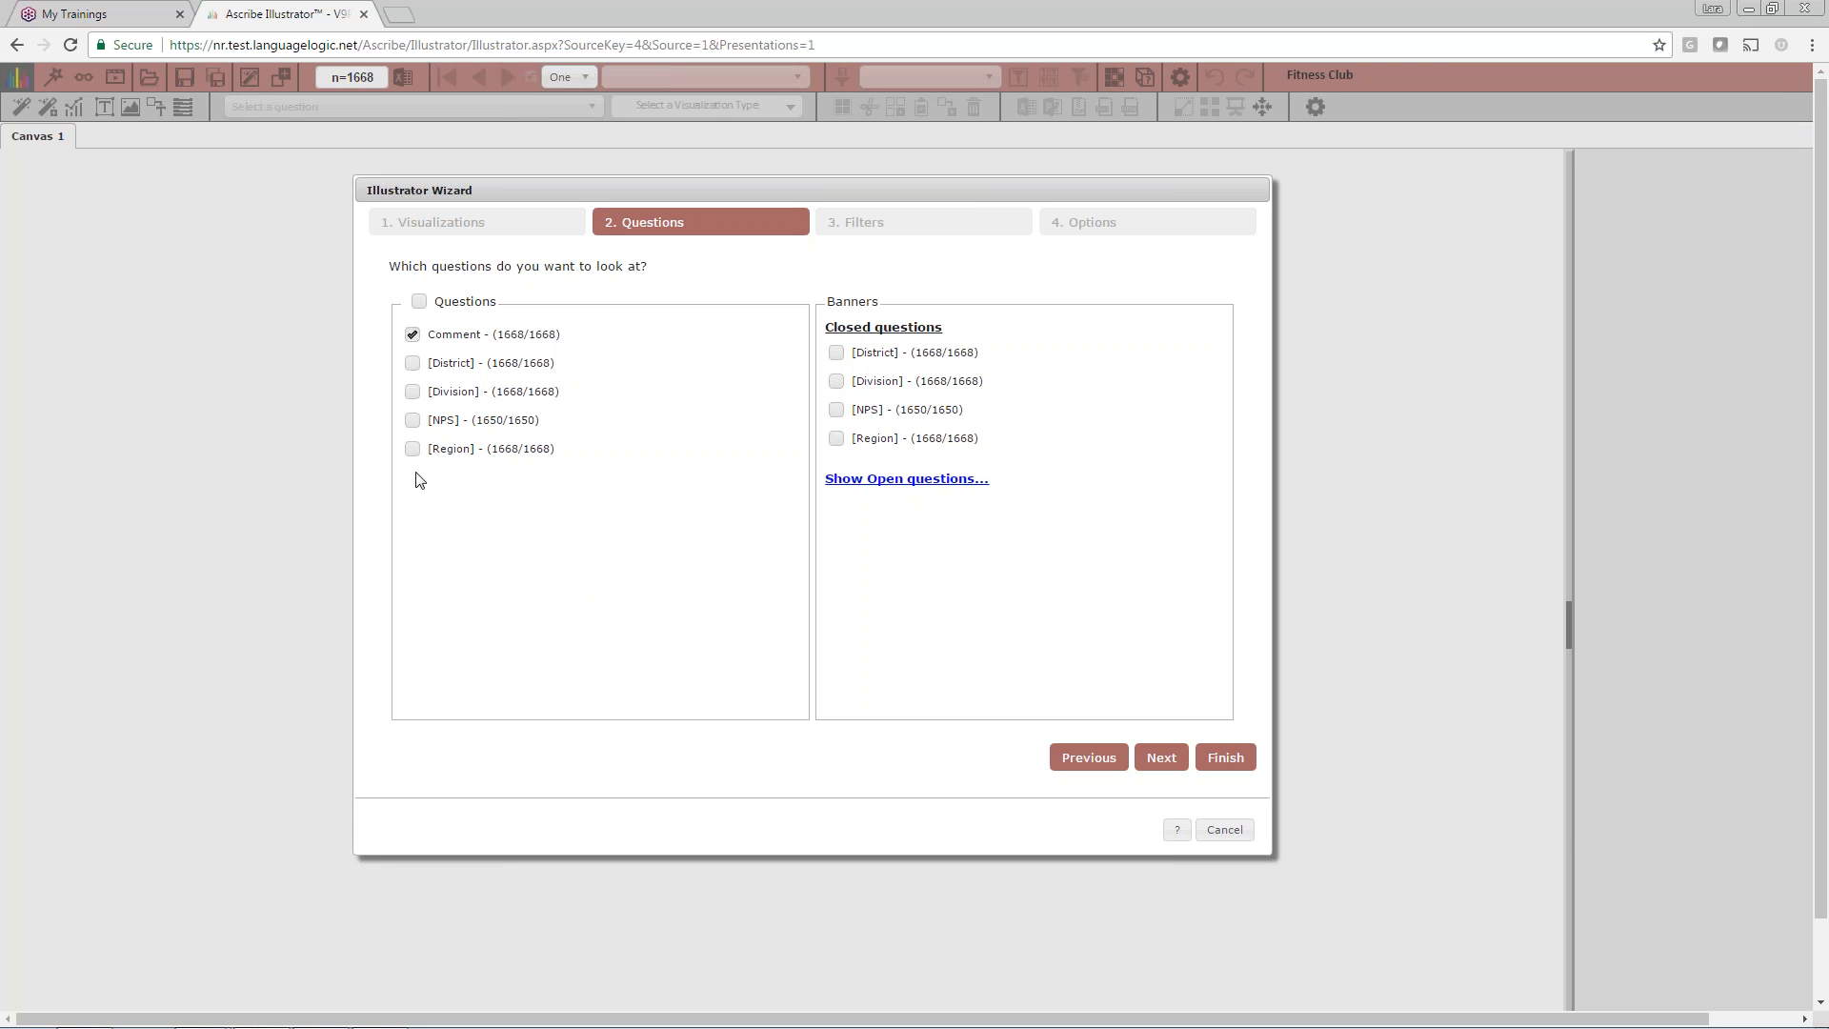
{"action": "left_click", "coordinate": [412, 420]}
{"action": "left_click", "coordinate": [1159, 758]}
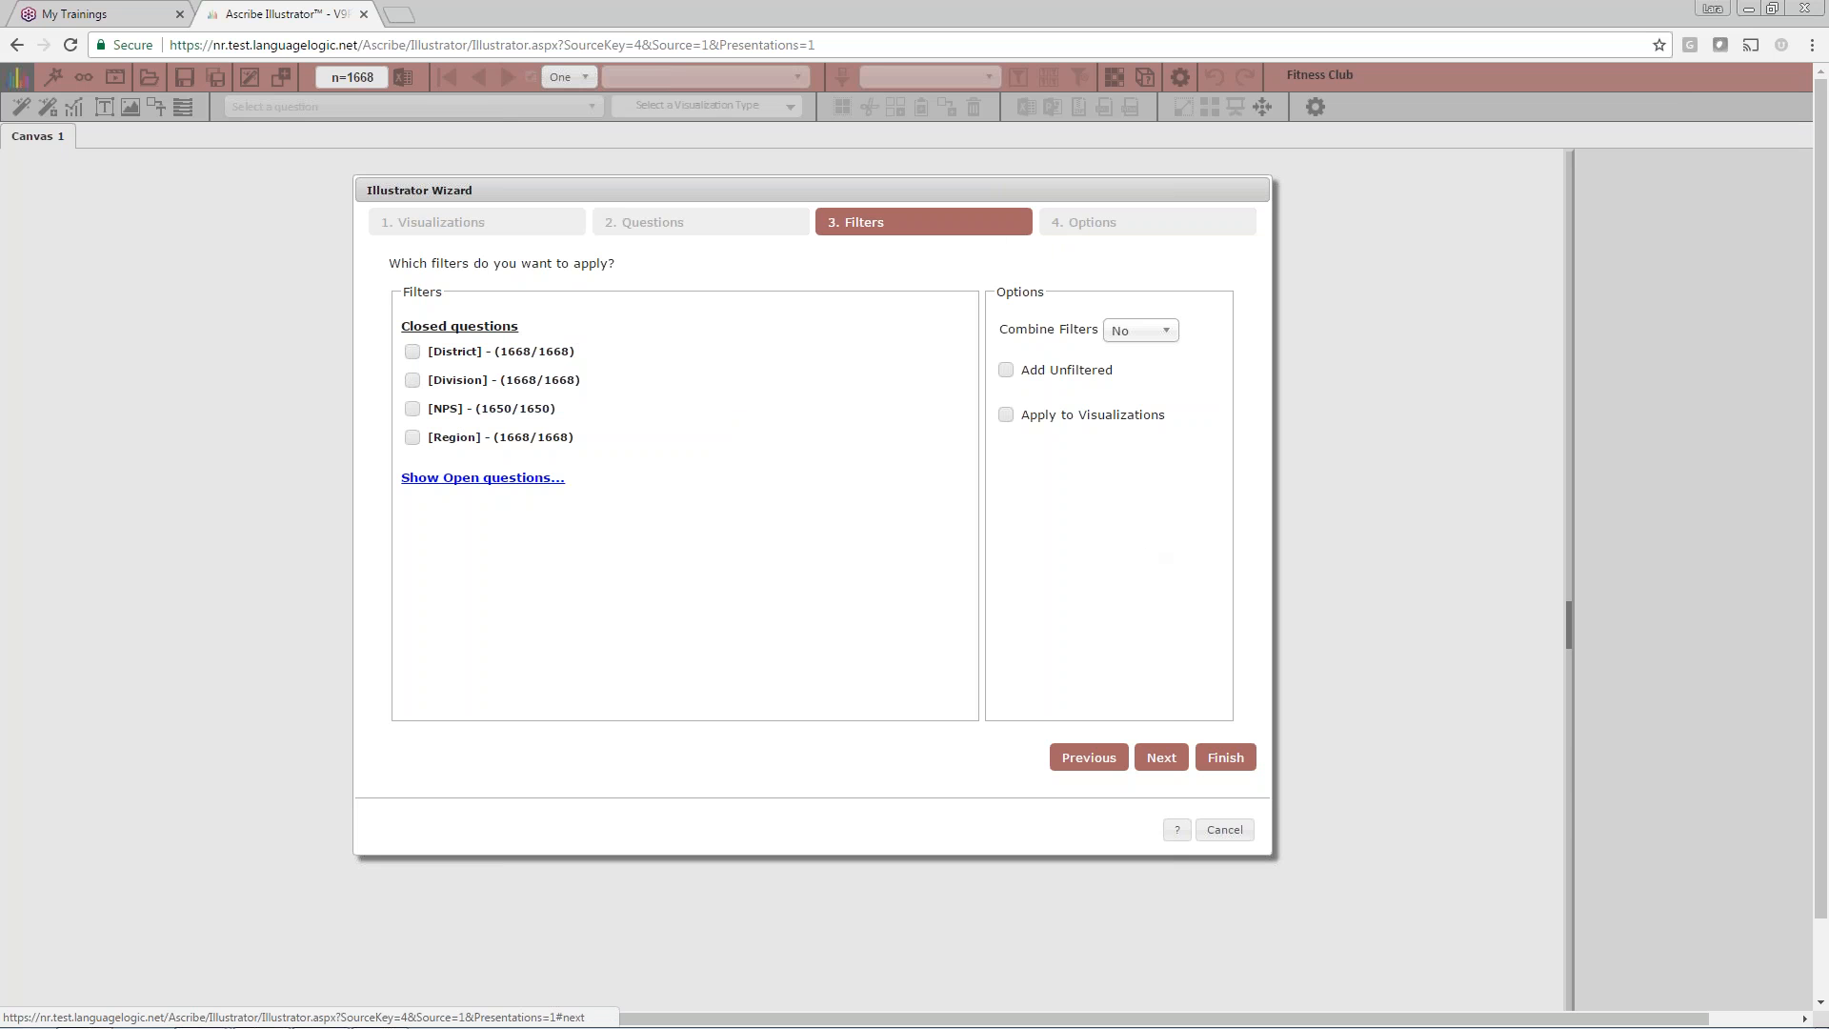
{"action": "left_click", "coordinate": [1161, 757]}
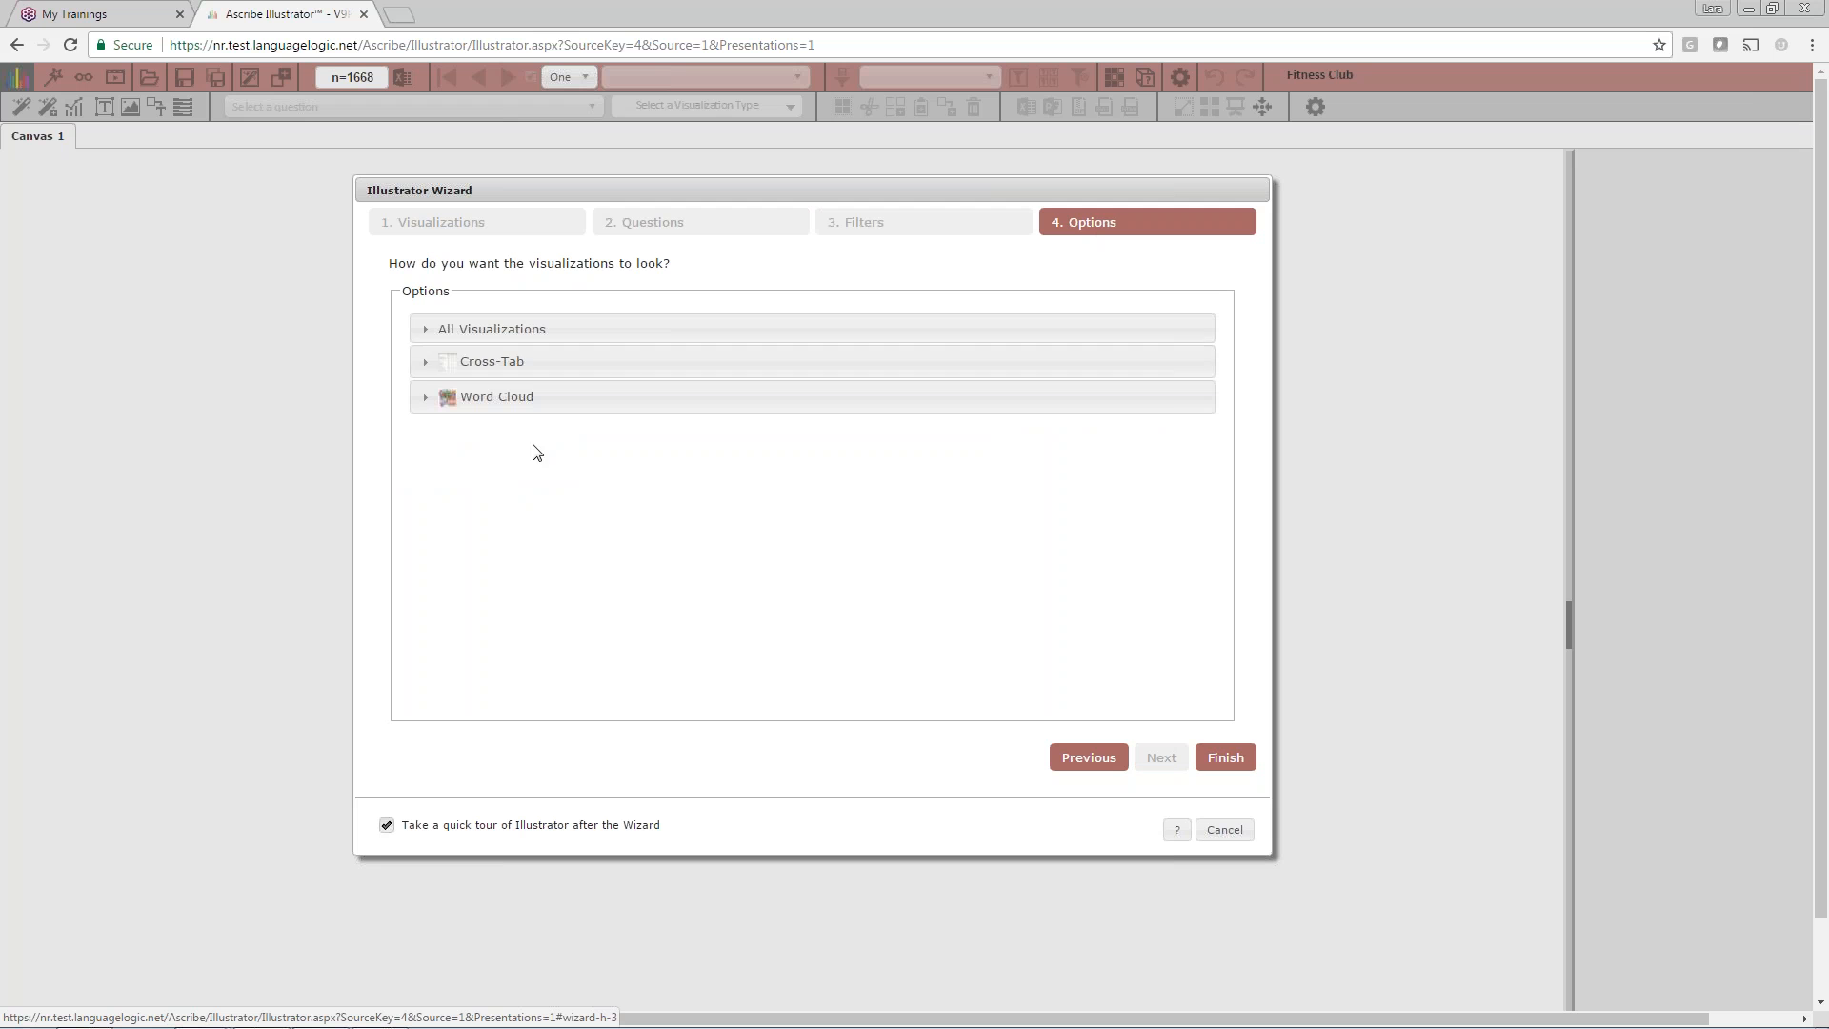
- Set both Top N and Minimum Frequency to 0 in the Cross-Tab options
{"action": "left_click", "coordinate": [424, 332]}
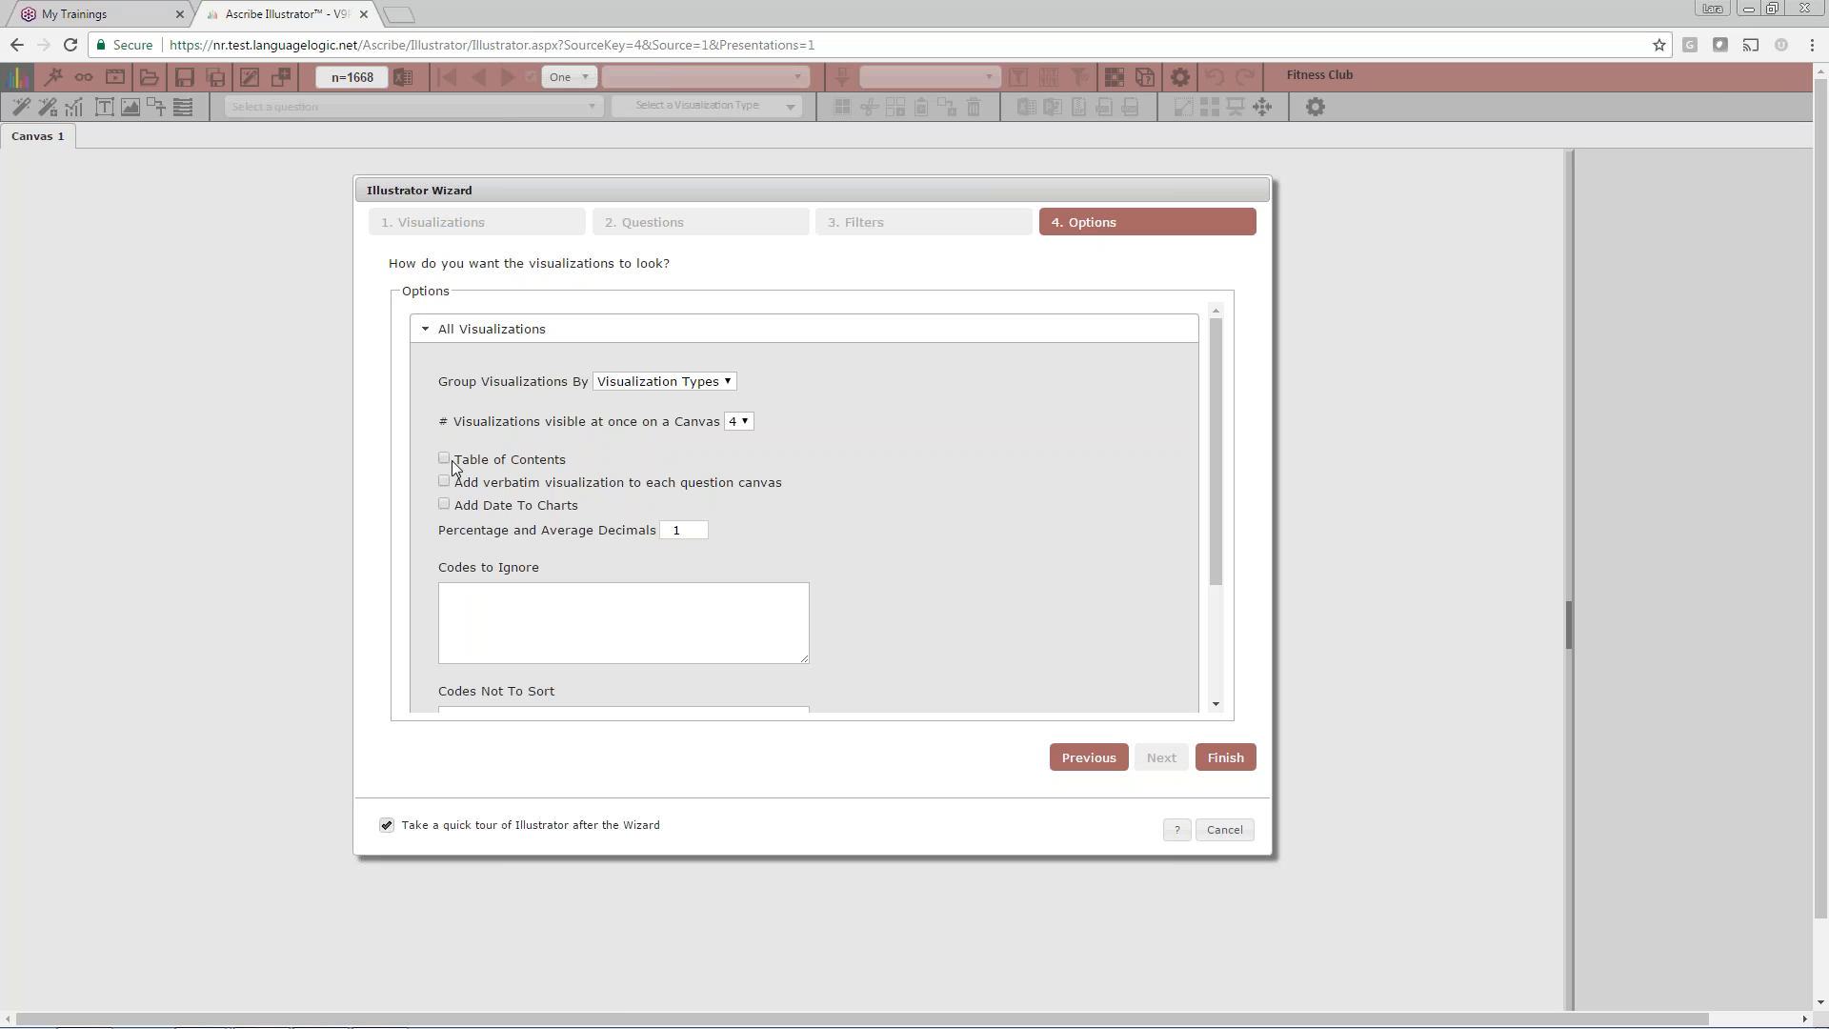
{"action": "left_click_drag", "start_coordinate": [1214, 489], "coordinate": [1204, 629]}
{"action": "mouse_move", "coordinate": [1214, 553]}
{"action": "left_mouse_down"}
{"action": "mouse_move", "coordinate": [1212, 451]}
{"action": "mouse_move", "coordinate": [1213, 585]}
{"action": "left_mouse_up"}
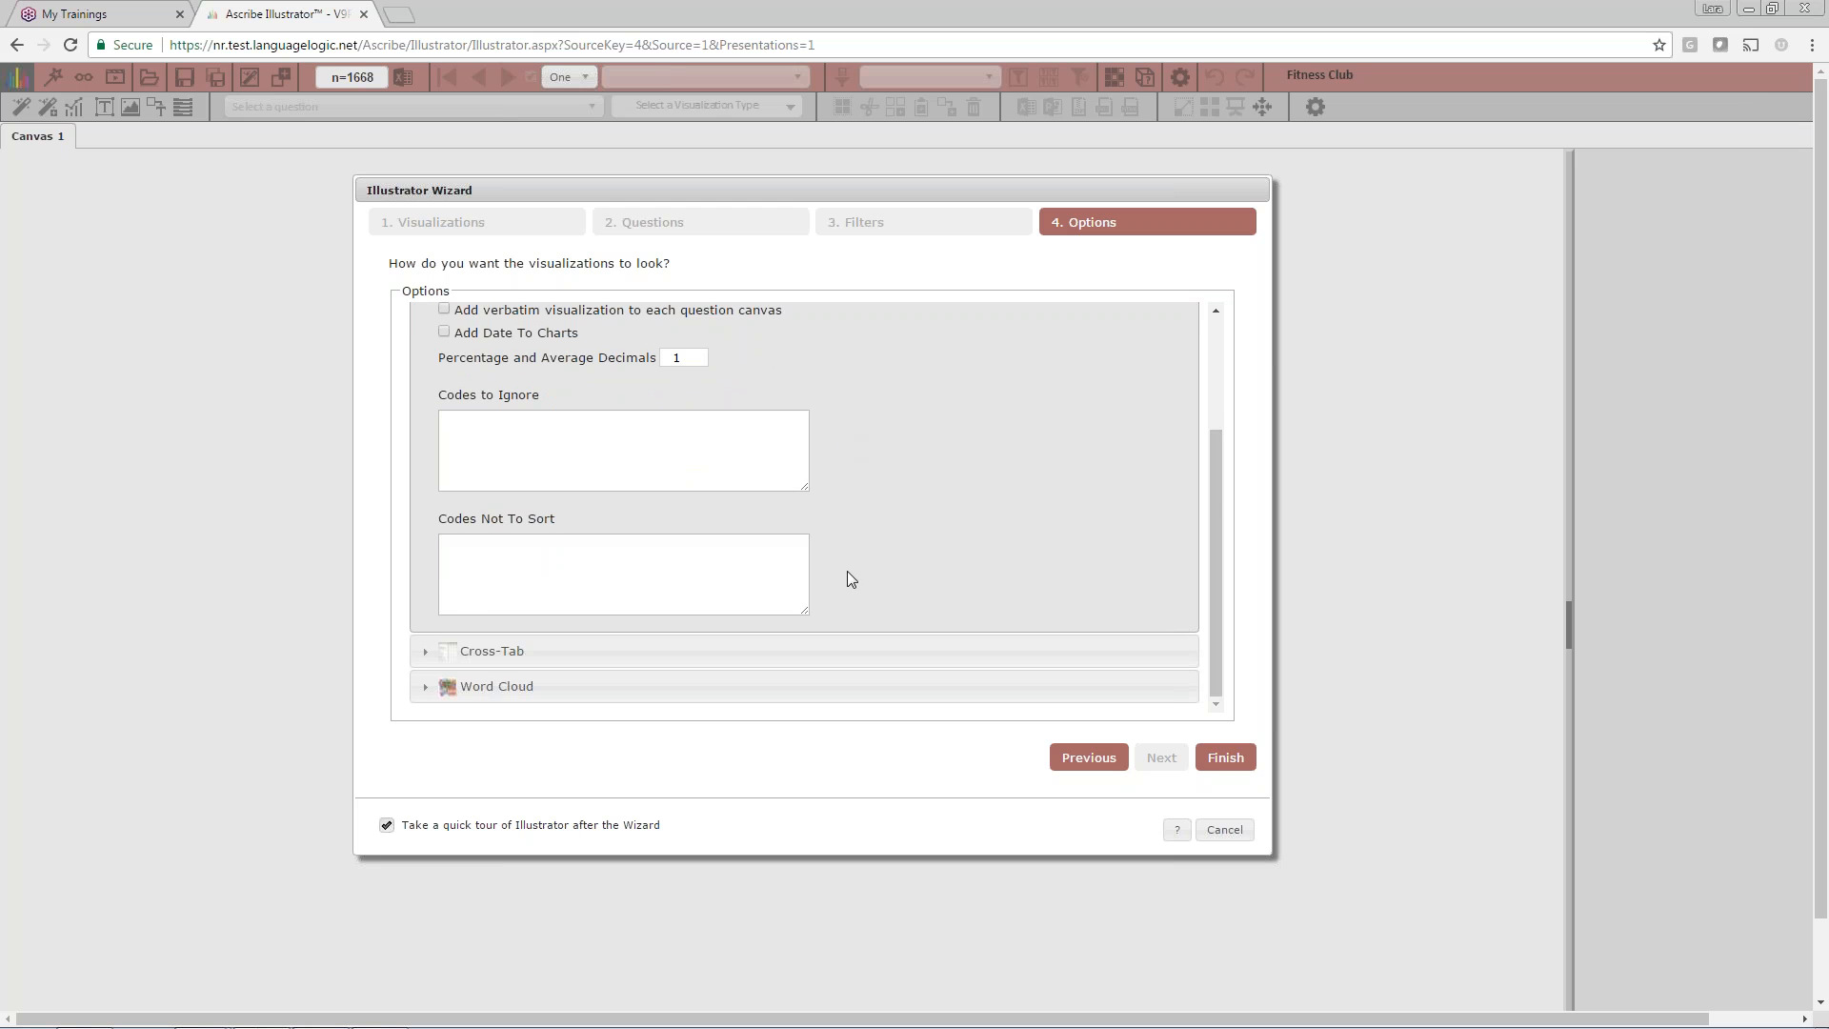
{"action": "left_click", "coordinate": [426, 652]}
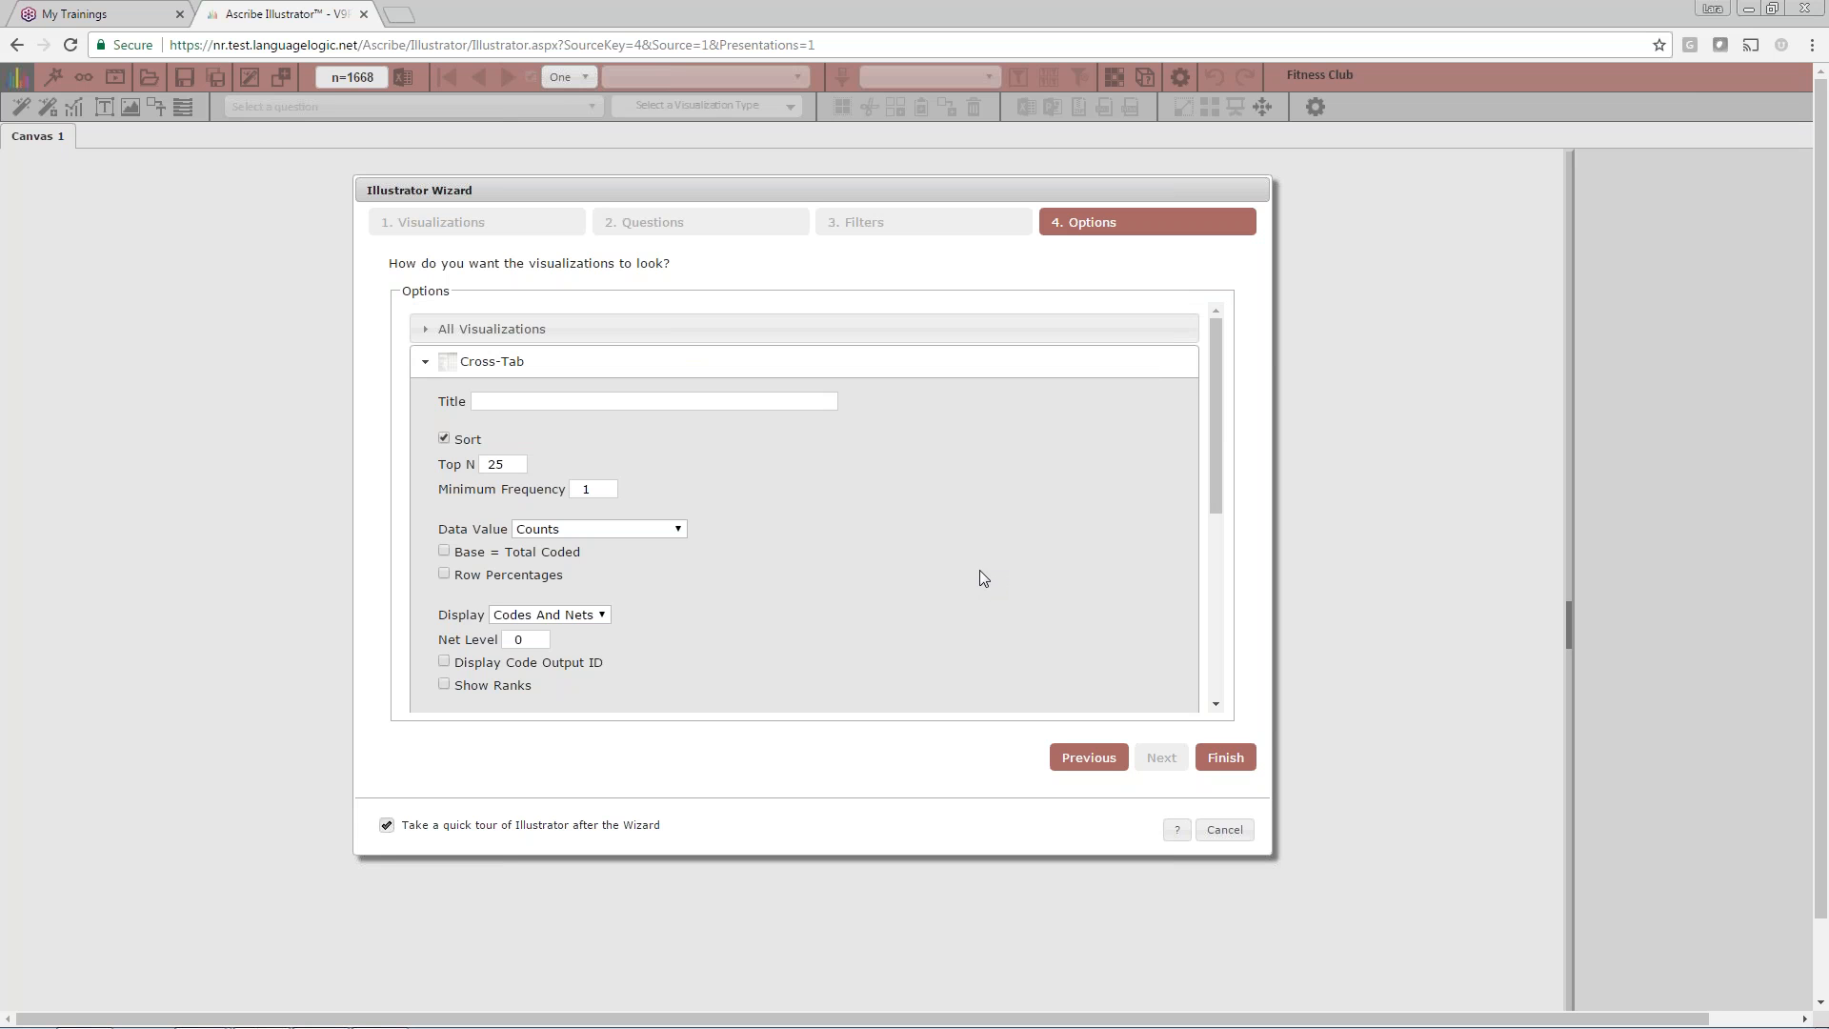
{"action": "double_click", "coordinate": [513, 467]}
{"action": "type", "text": "0"}
{"action": "left_click", "coordinate": [588, 489]}
{"action": "double_click", "coordinate": [588, 489]}
{"action": "type", "text": "0"}
- Set the cross-tab's Data Value to Counts And Percentages and check its remaining display and banner options
{"action": "left_click", "coordinate": [676, 530]}
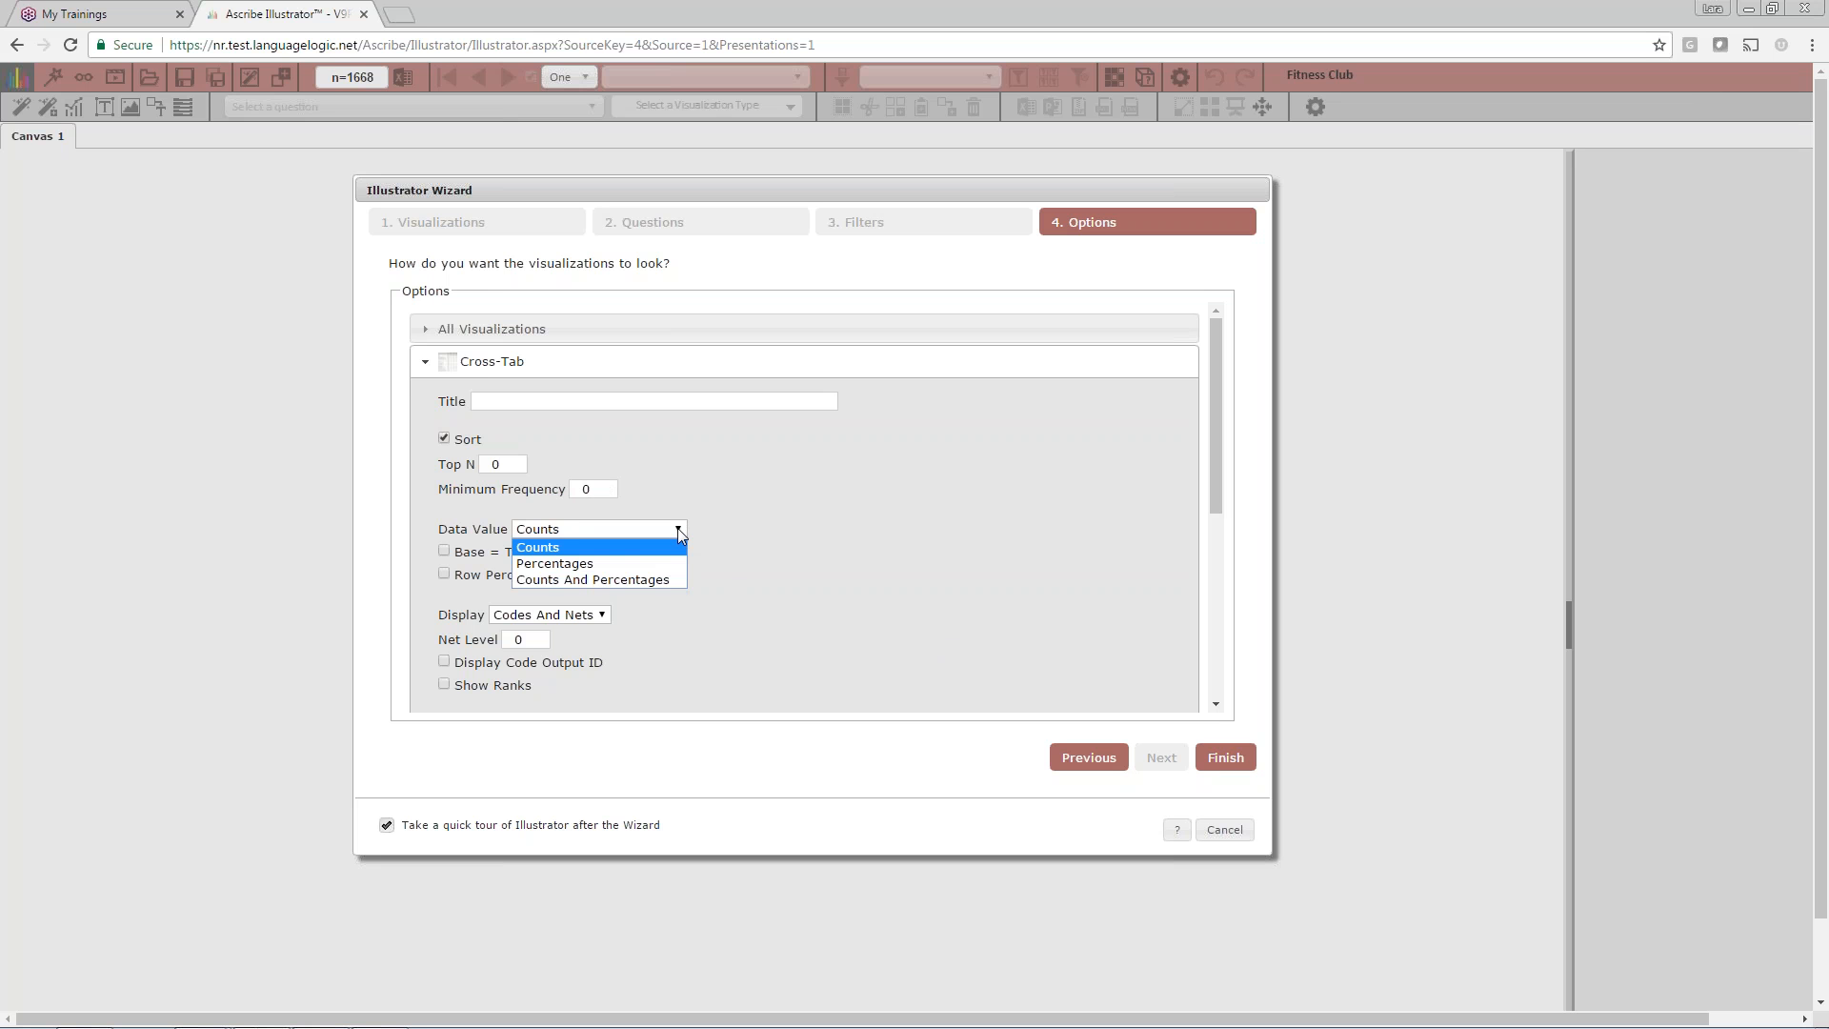
{"action": "left_click", "coordinate": [657, 579]}
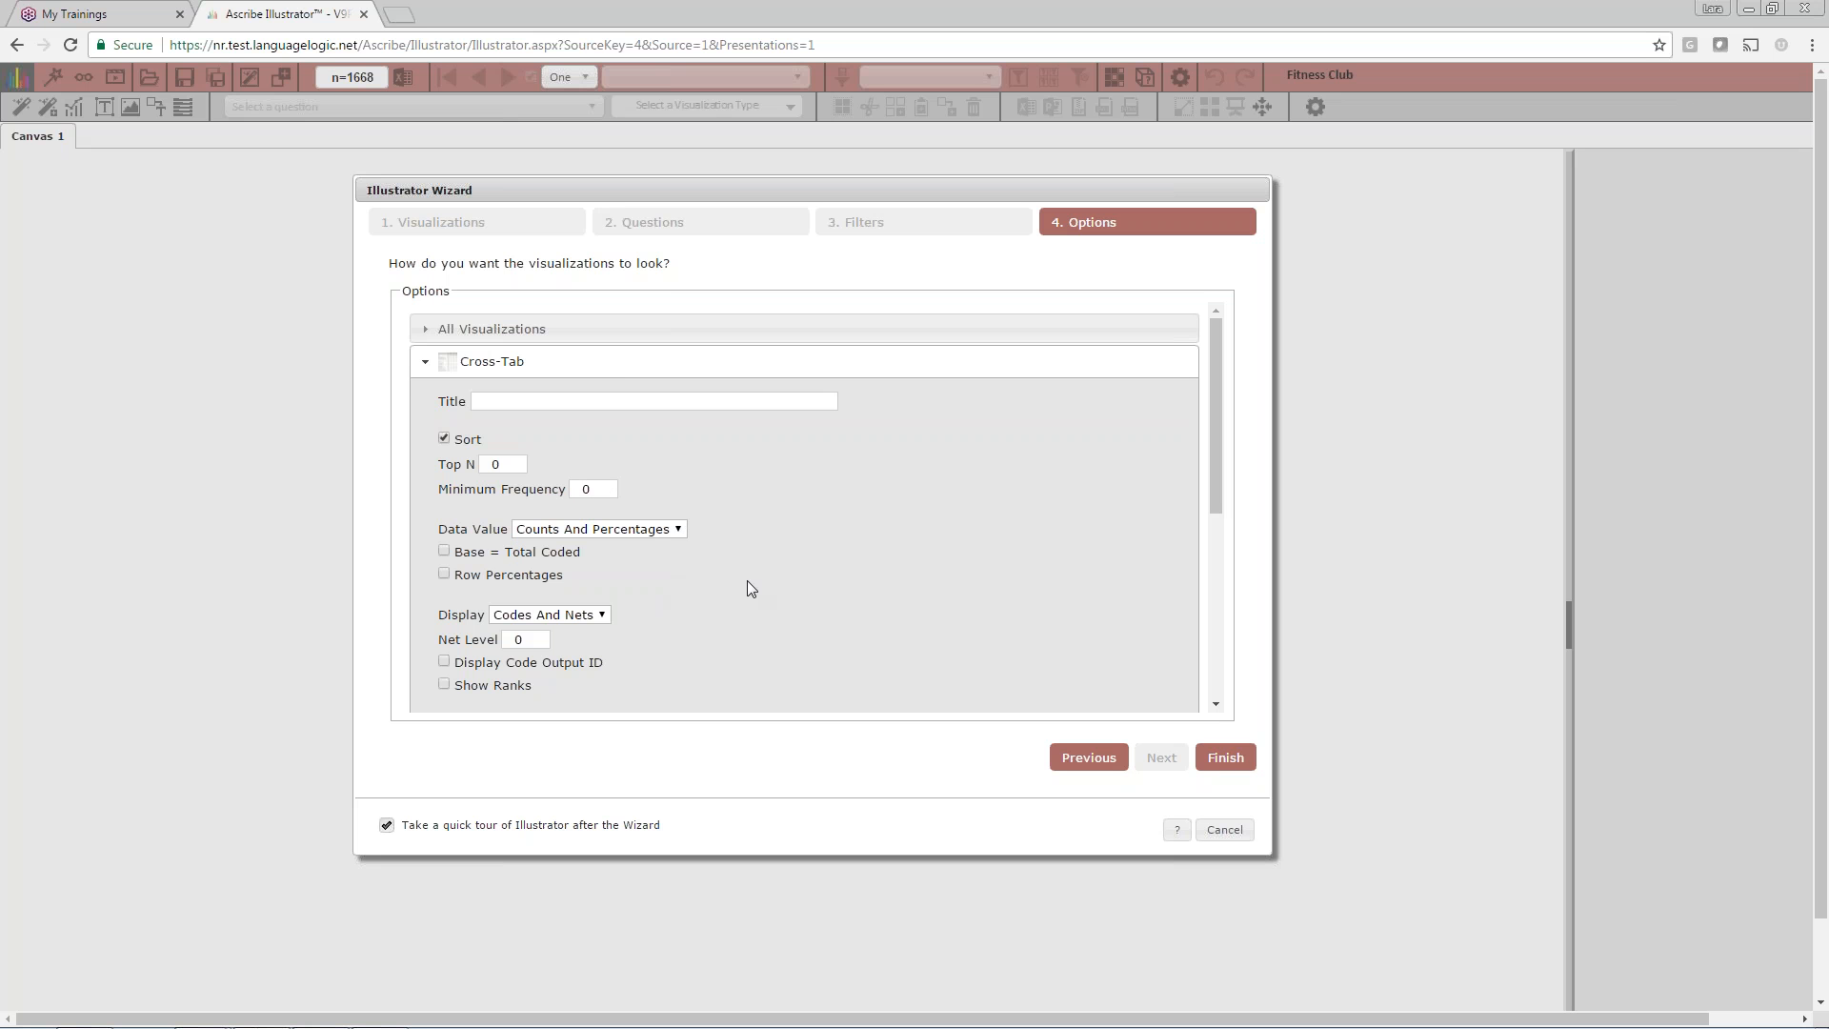
{"action": "scroll", "coordinate": [772, 581], "scroll_direction": "down", "scroll_amount": 2}
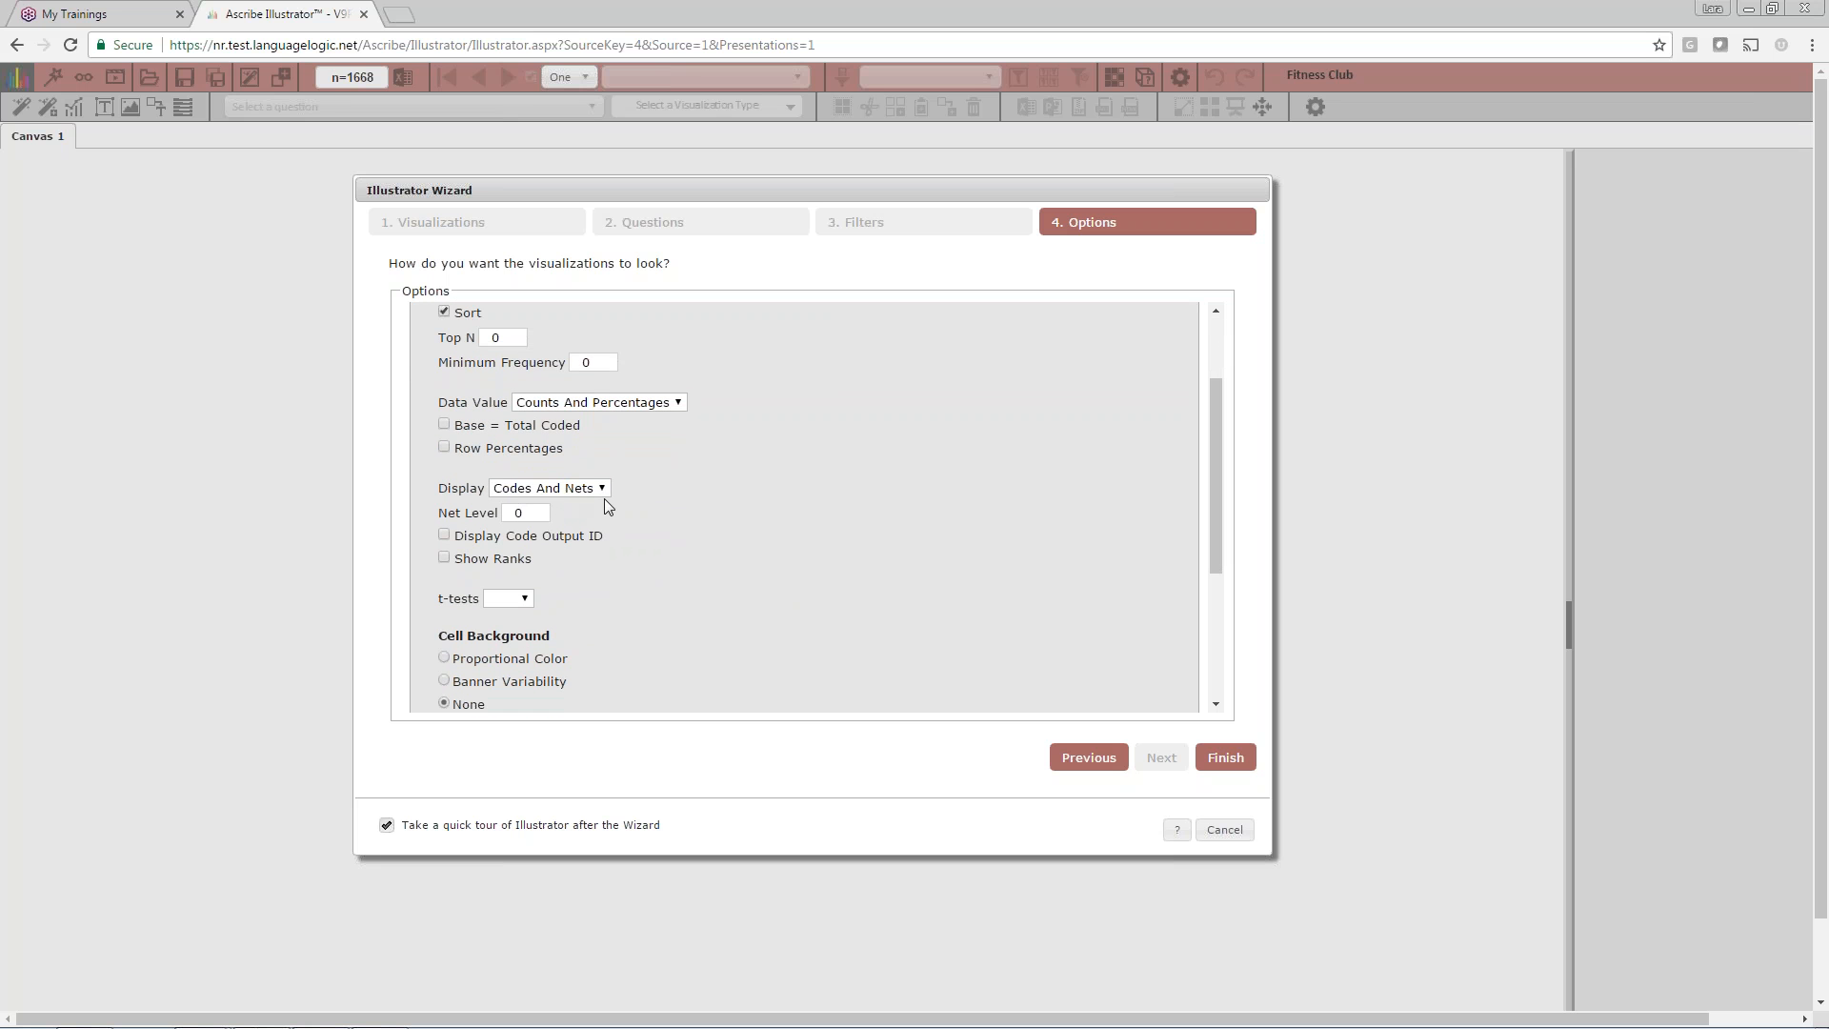
{"action": "left_click", "coordinate": [609, 488]}
{"action": "left_click", "coordinate": [607, 488]}
{"action": "scroll", "coordinate": [753, 539], "scroll_direction": "down", "scroll_amount": 3}
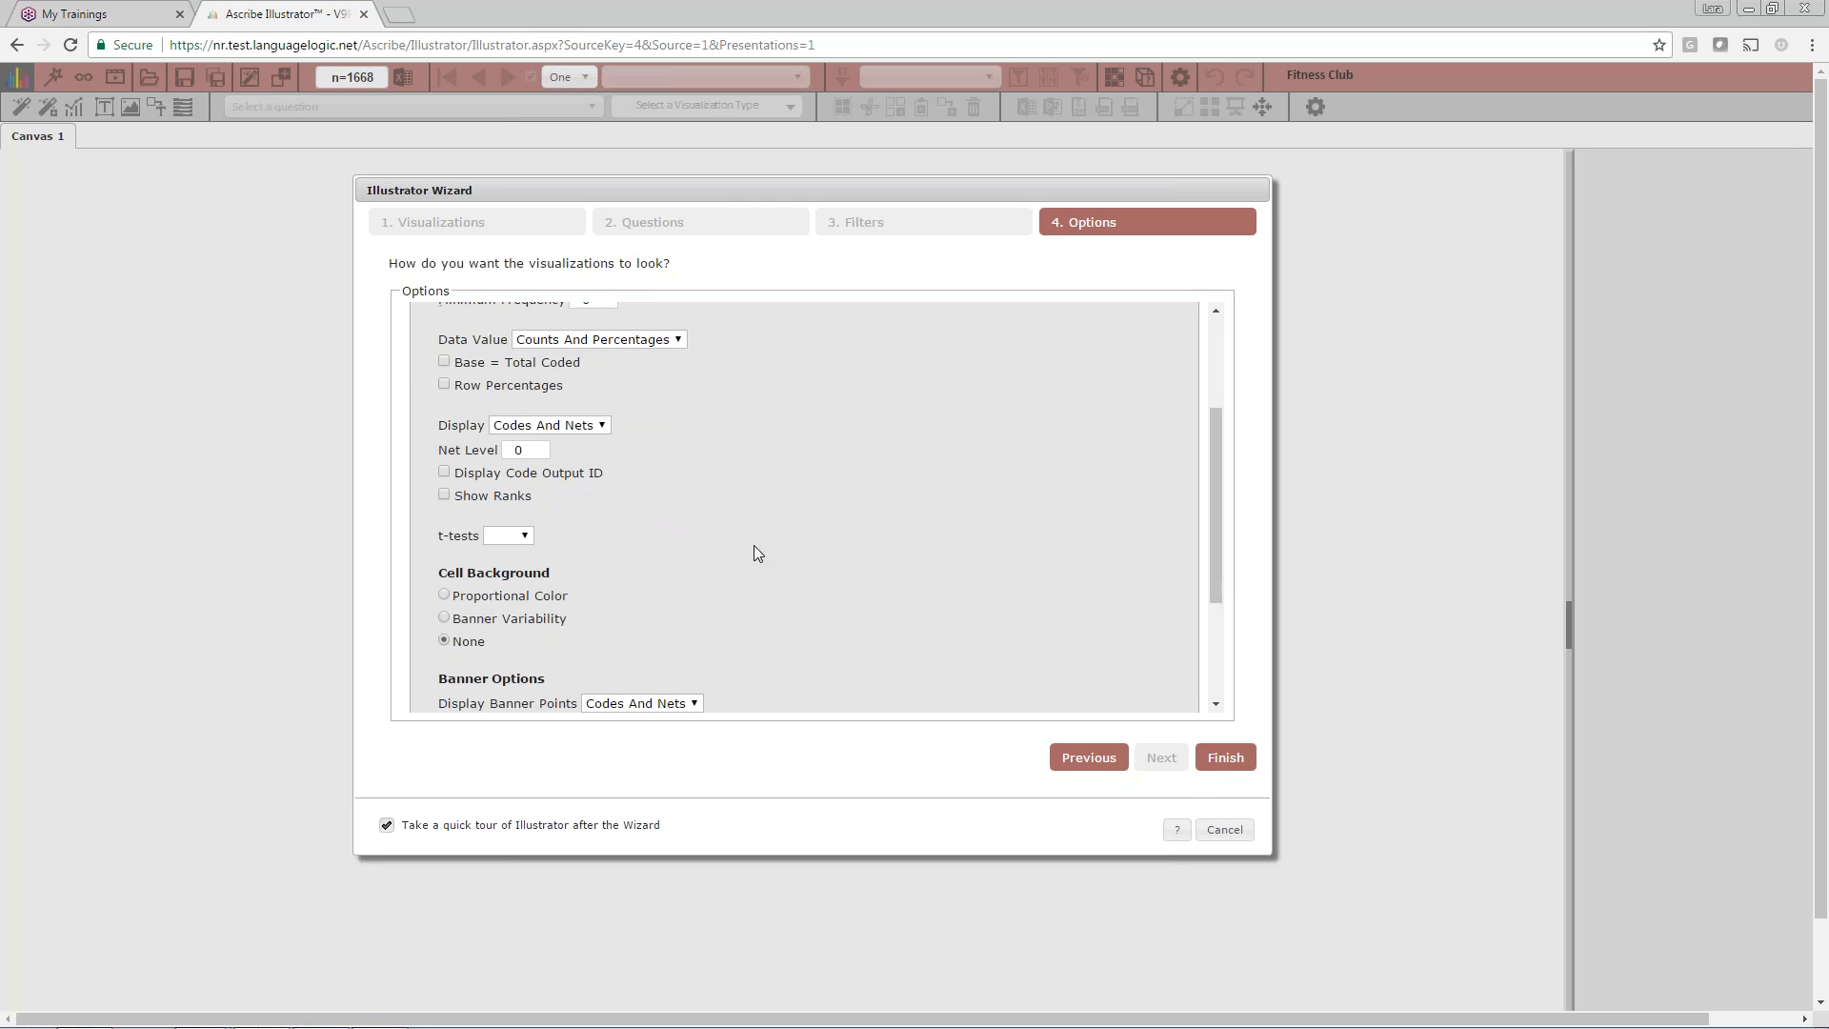
{"action": "scroll", "coordinate": [752, 551], "scroll_direction": "down", "scroll_amount": 5}
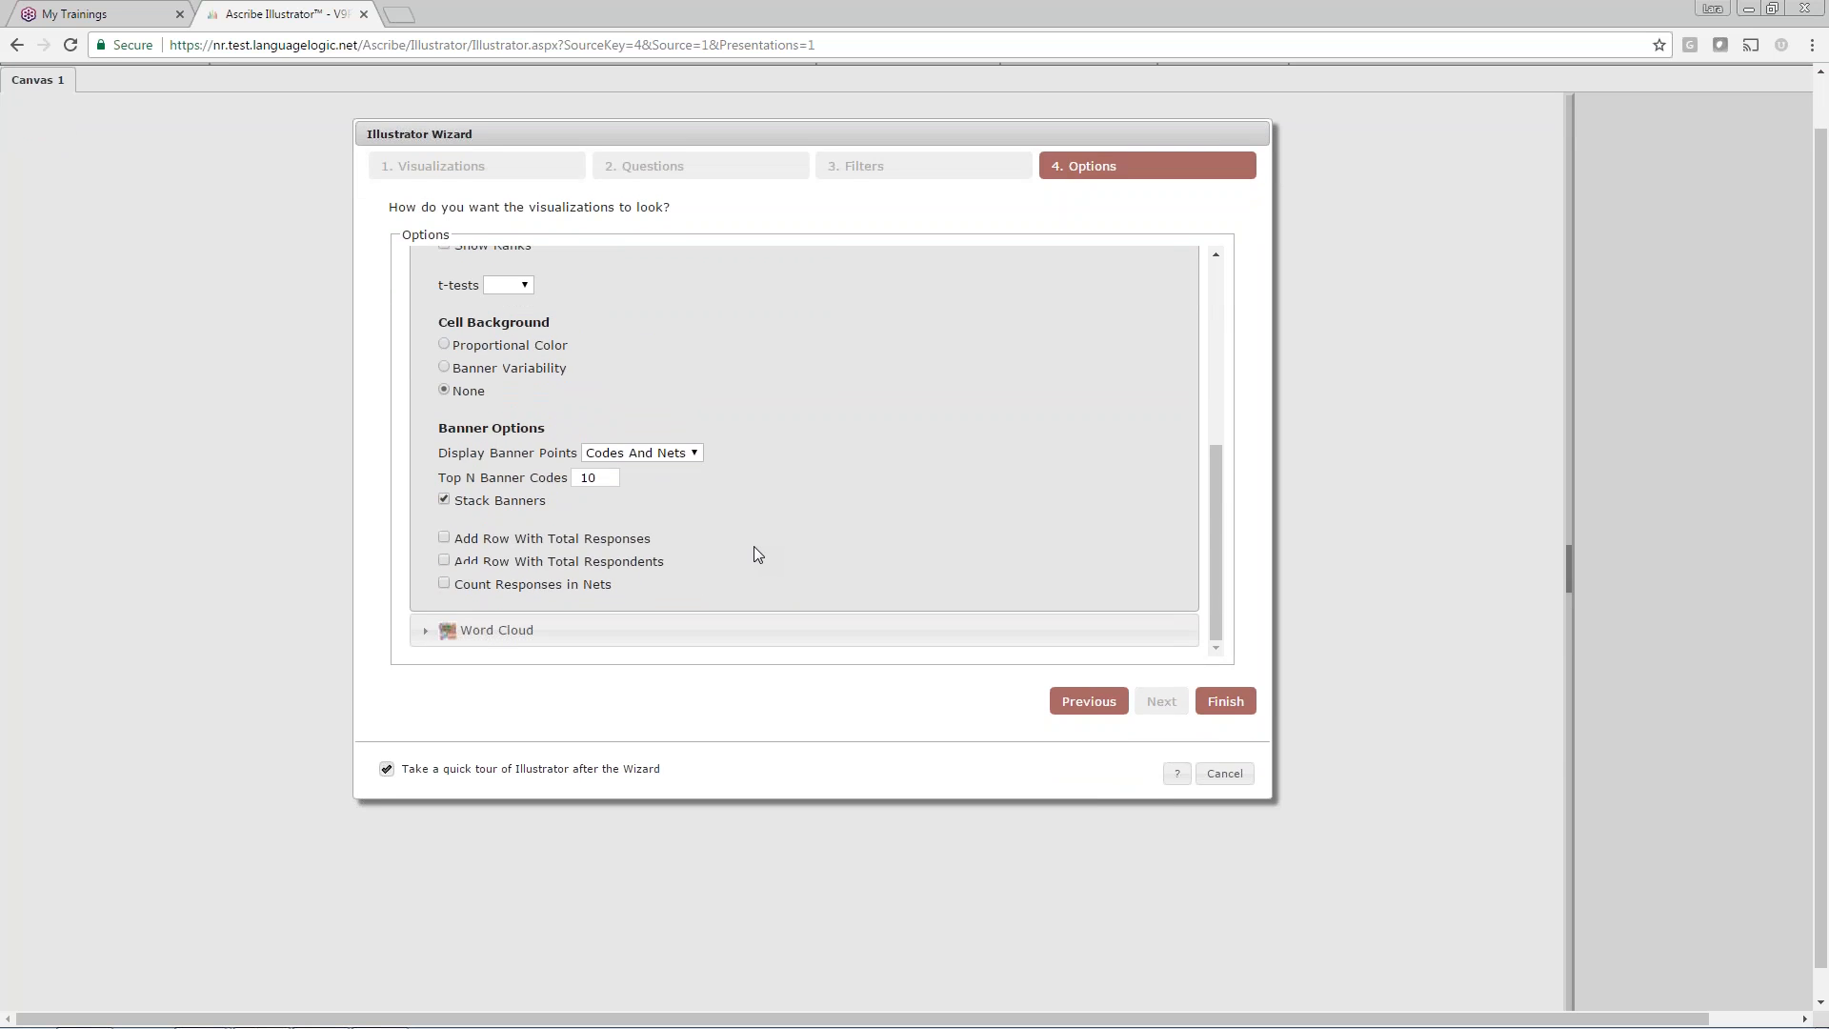
- In the Word Cloud options, set Shapes to Text and Font Family to Comic
{"action": "left_click", "coordinate": [432, 602]}
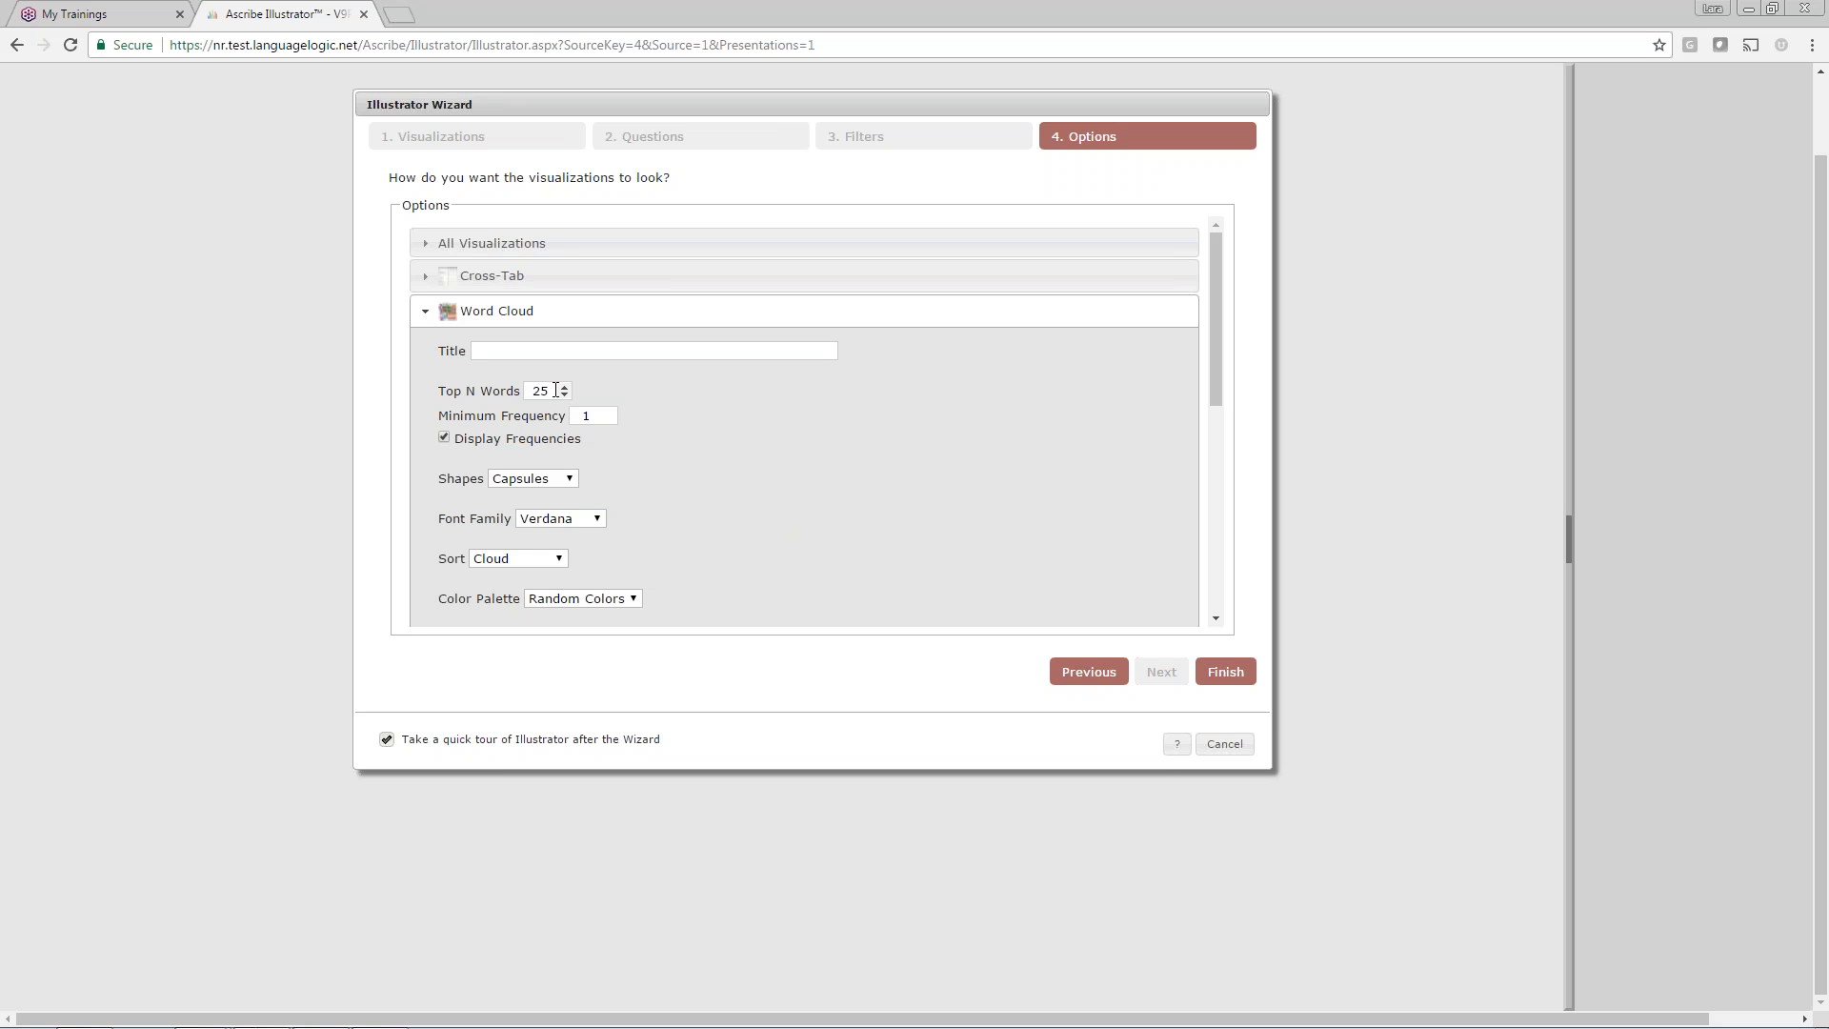
{"action": "left_click", "coordinate": [570, 478]}
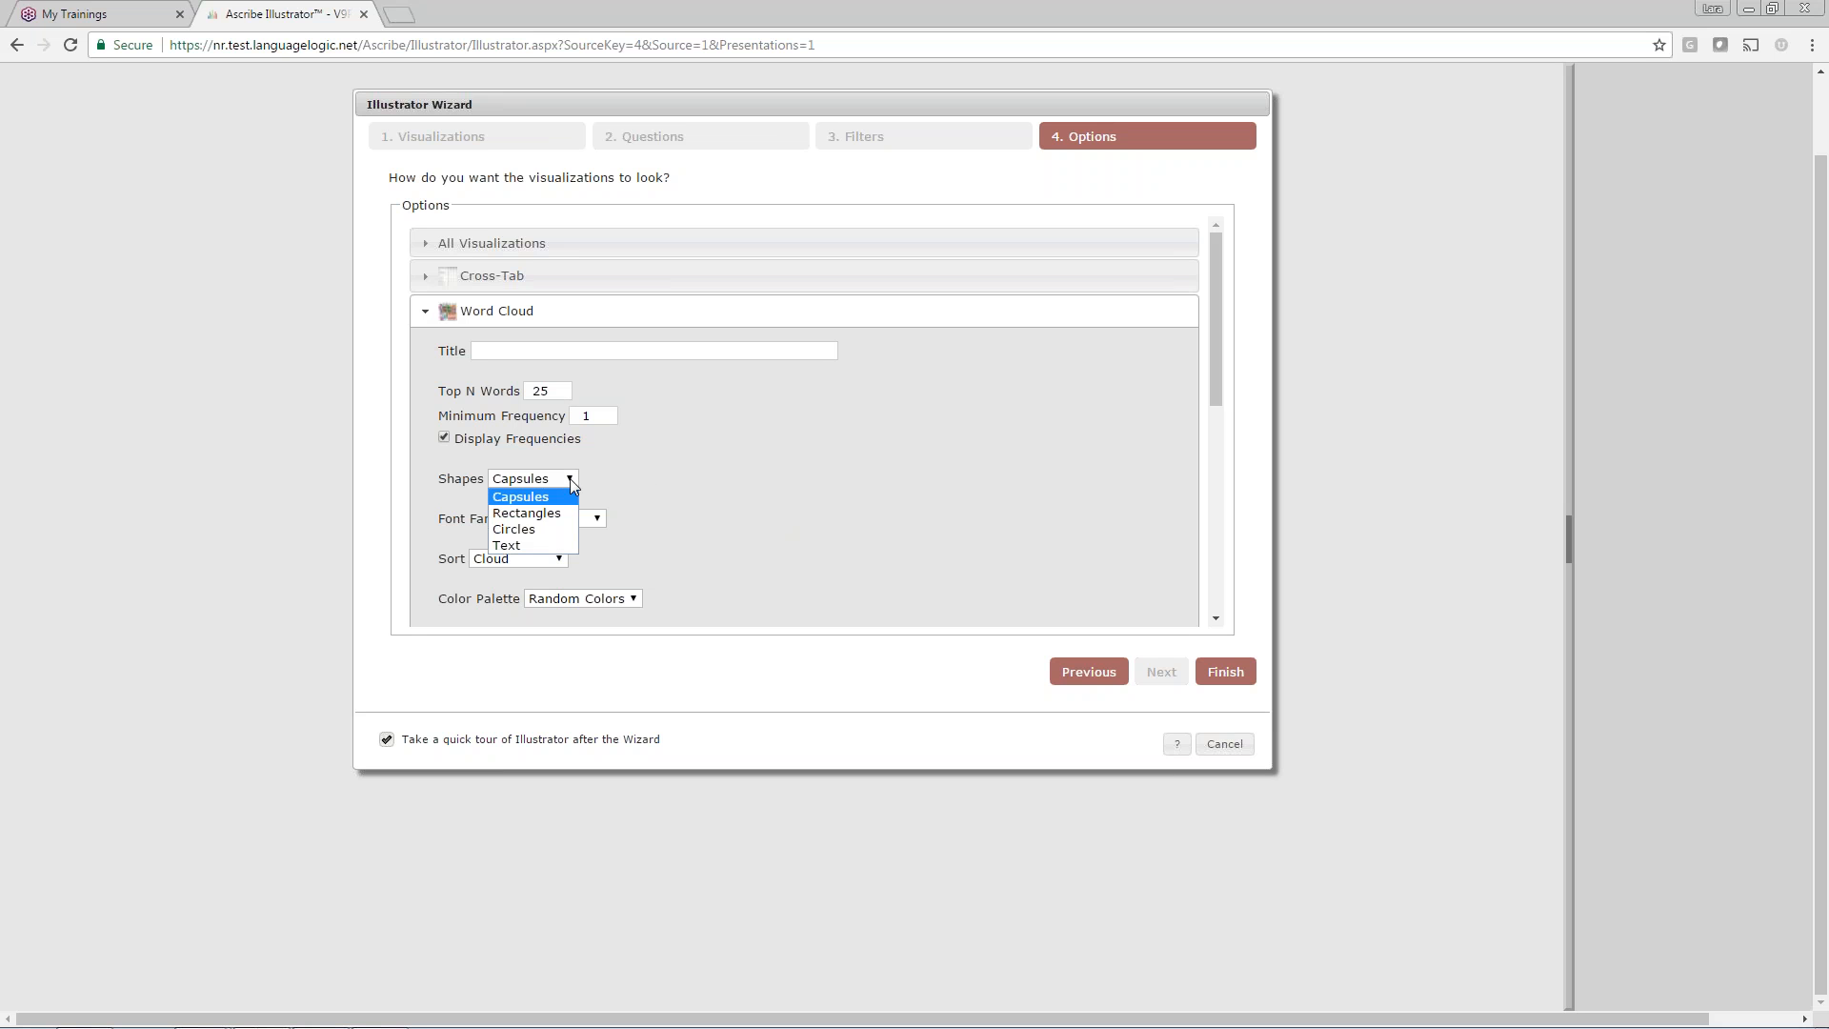
{"action": "left_click", "coordinate": [548, 548]}
{"action": "left_click", "coordinate": [598, 520]}
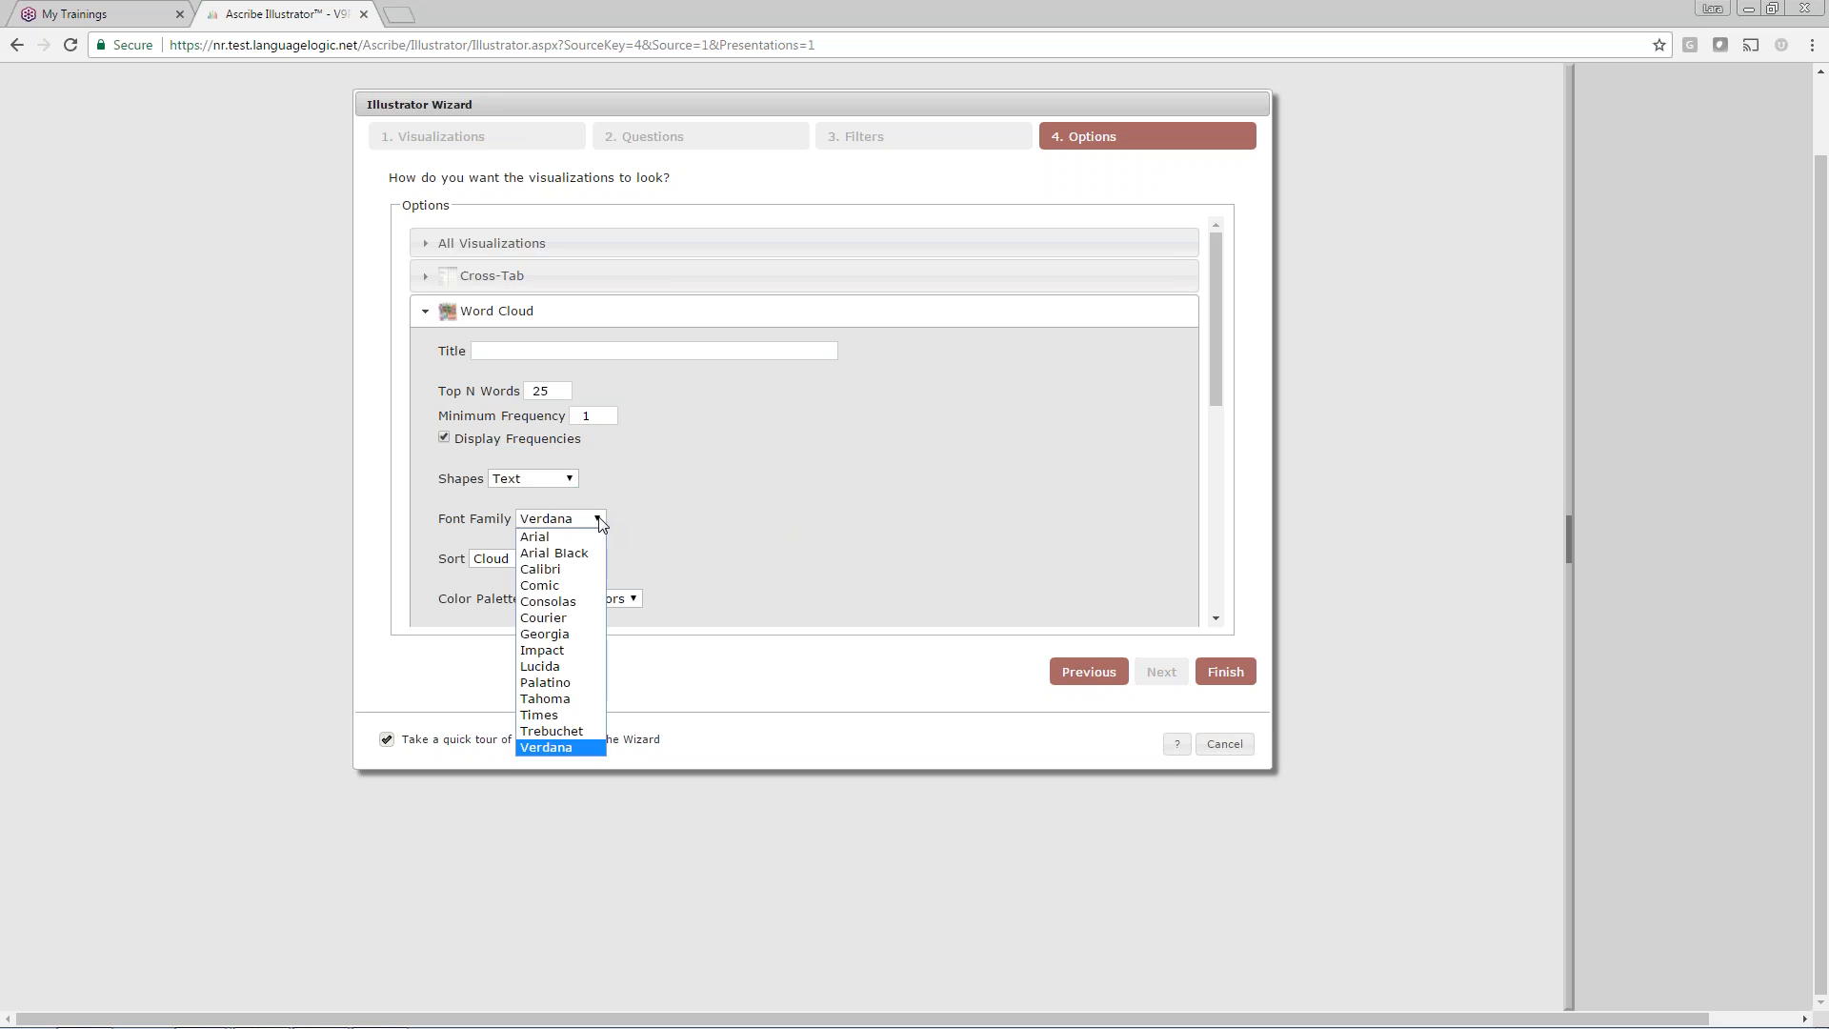
{"action": "left_click", "coordinate": [581, 586]}
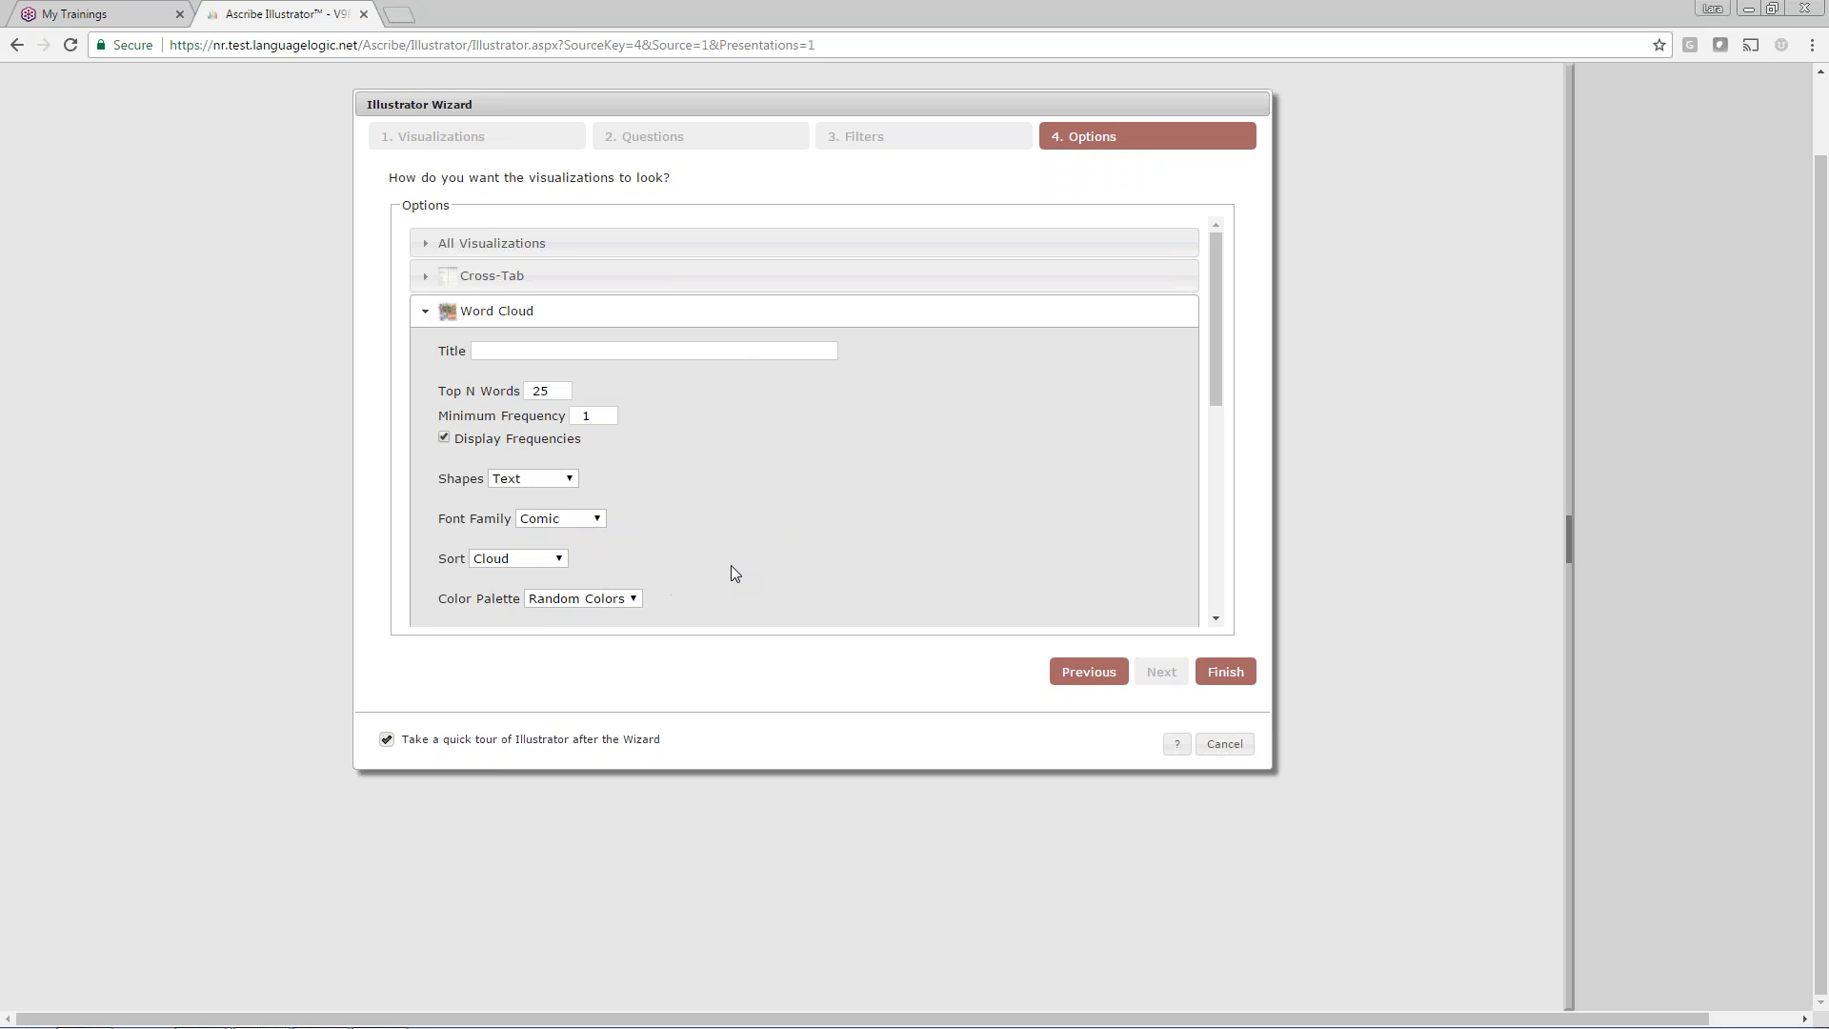
- Sort the word cloud by Value and set its color palette to Palette 4
{"action": "left_click", "coordinate": [560, 560]}
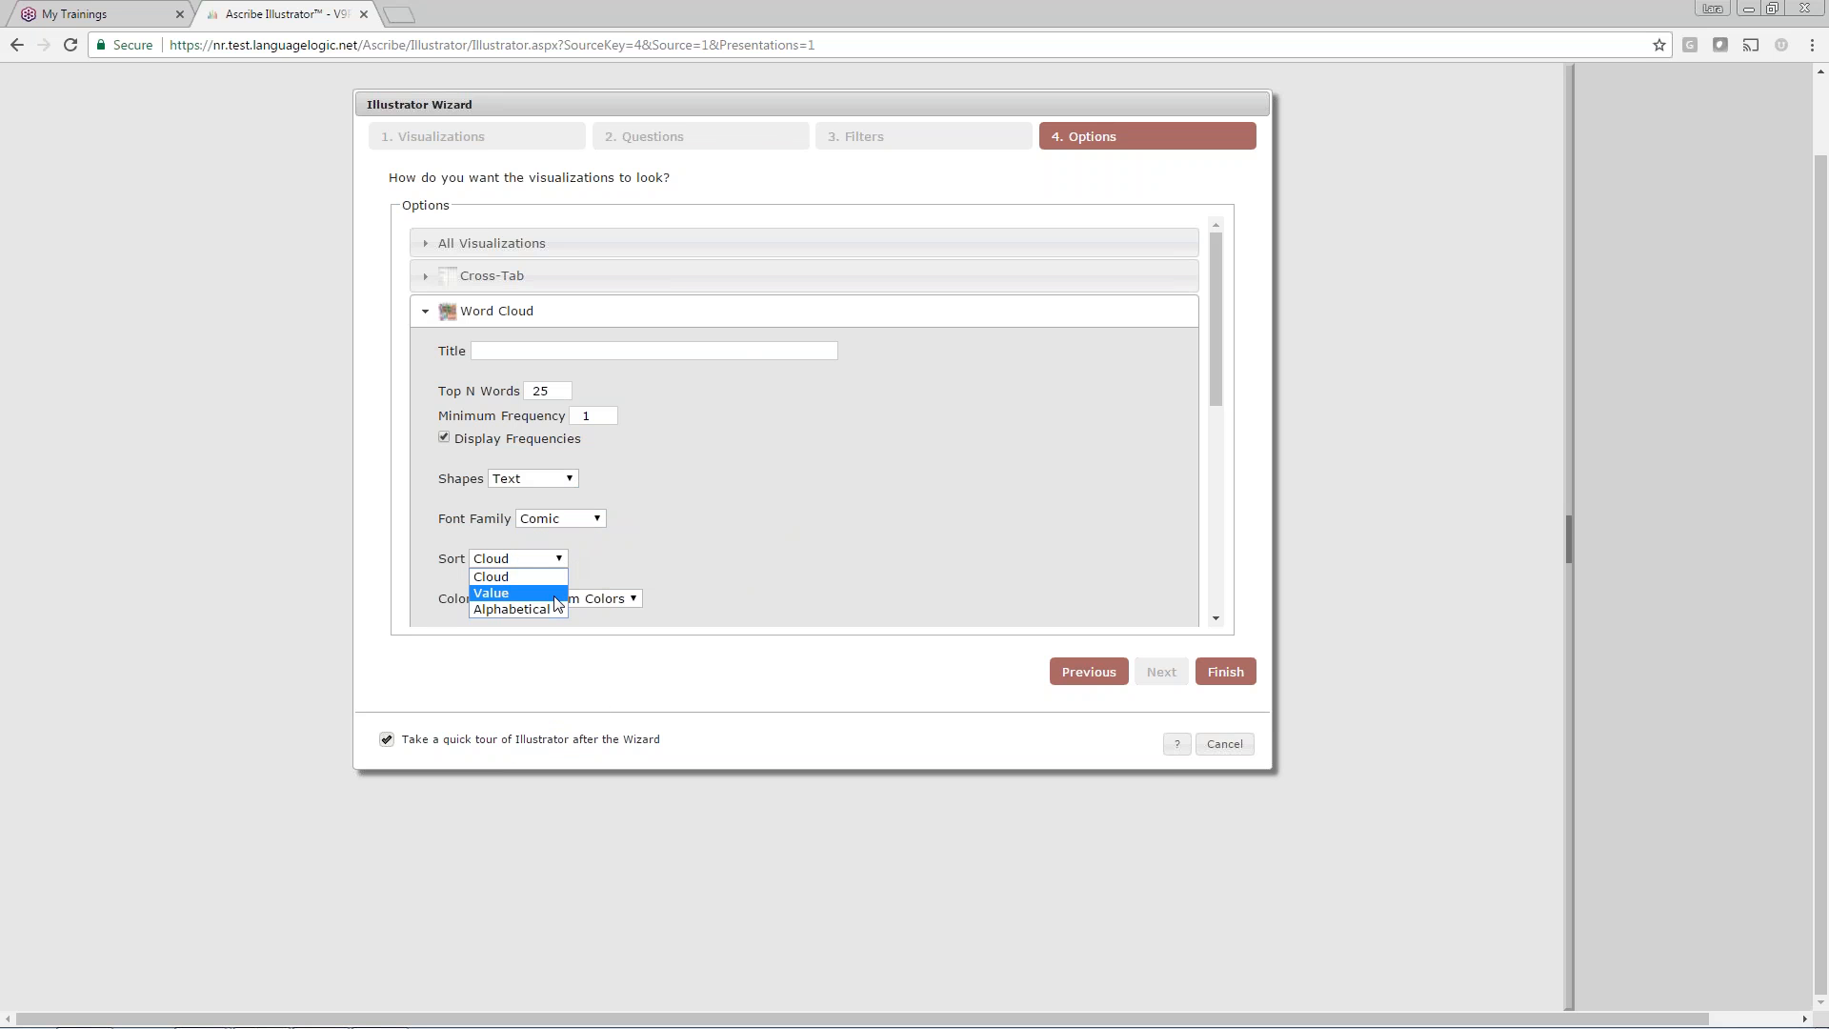
{"action": "left_click", "coordinate": [558, 593]}
{"action": "left_click", "coordinate": [632, 599]}
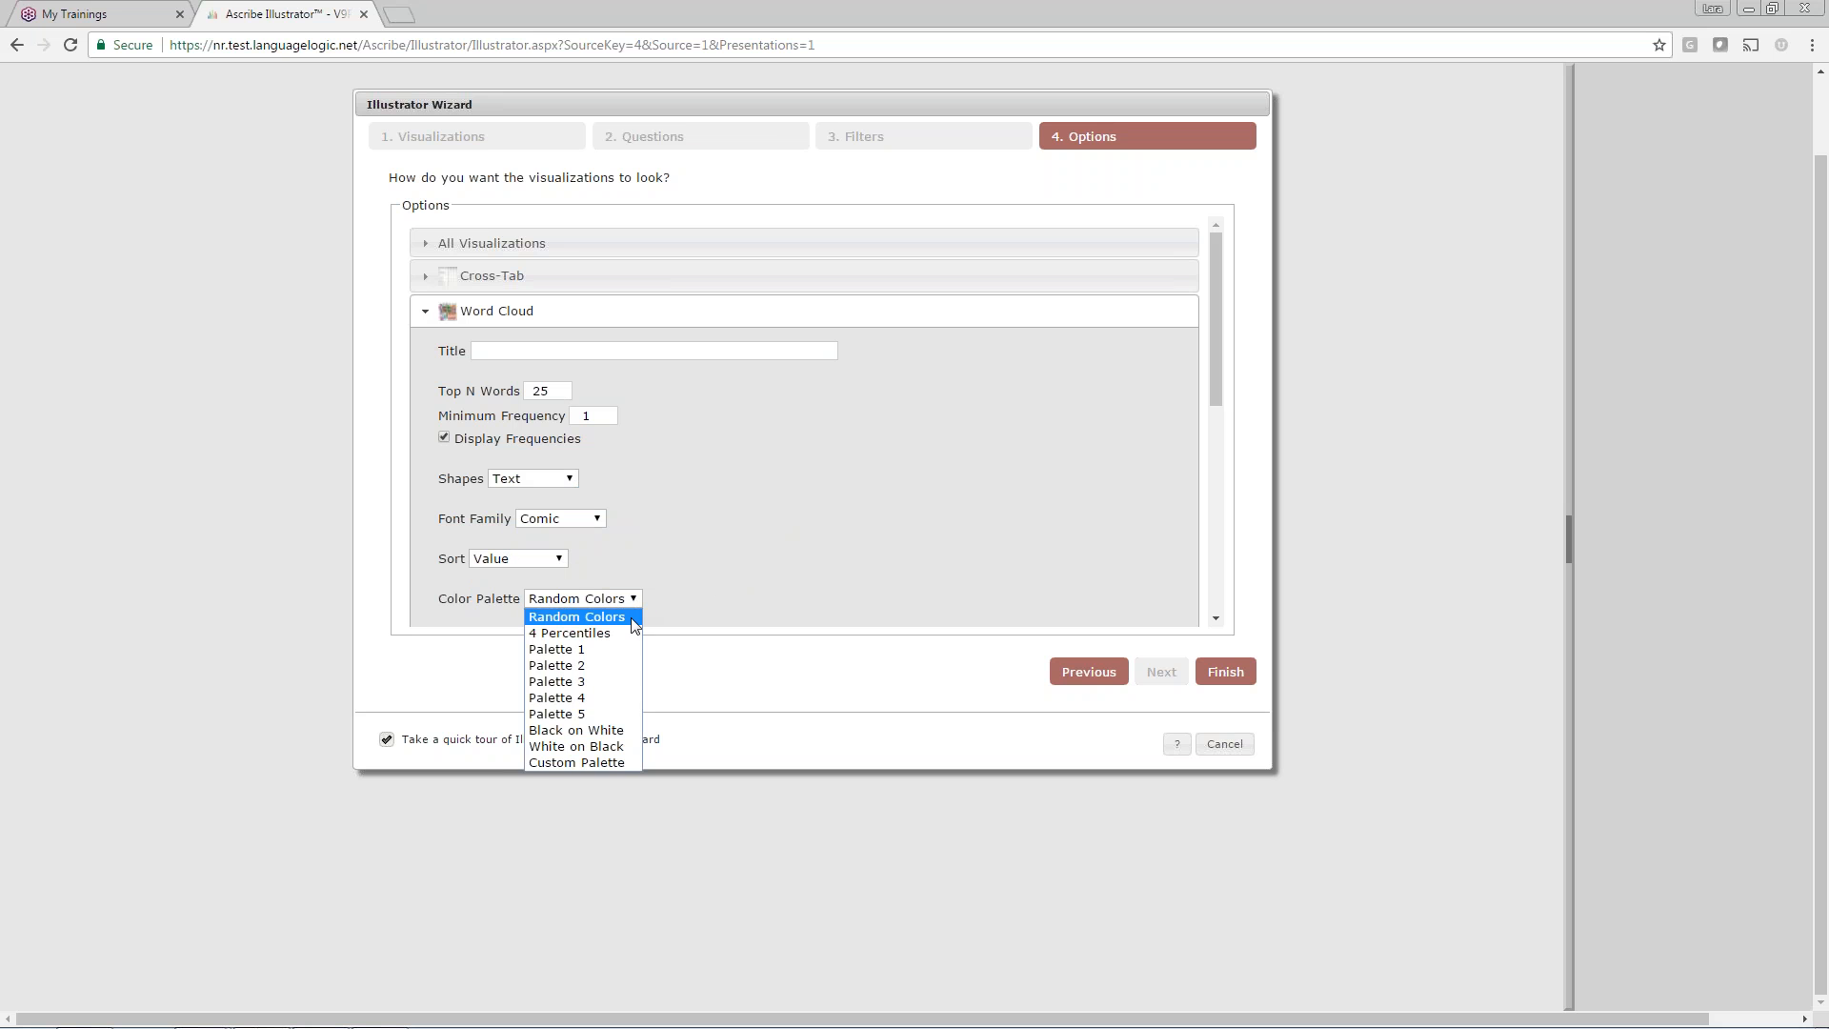
{"action": "left_click", "coordinate": [609, 681]}
{"action": "left_click", "coordinate": [633, 600]}
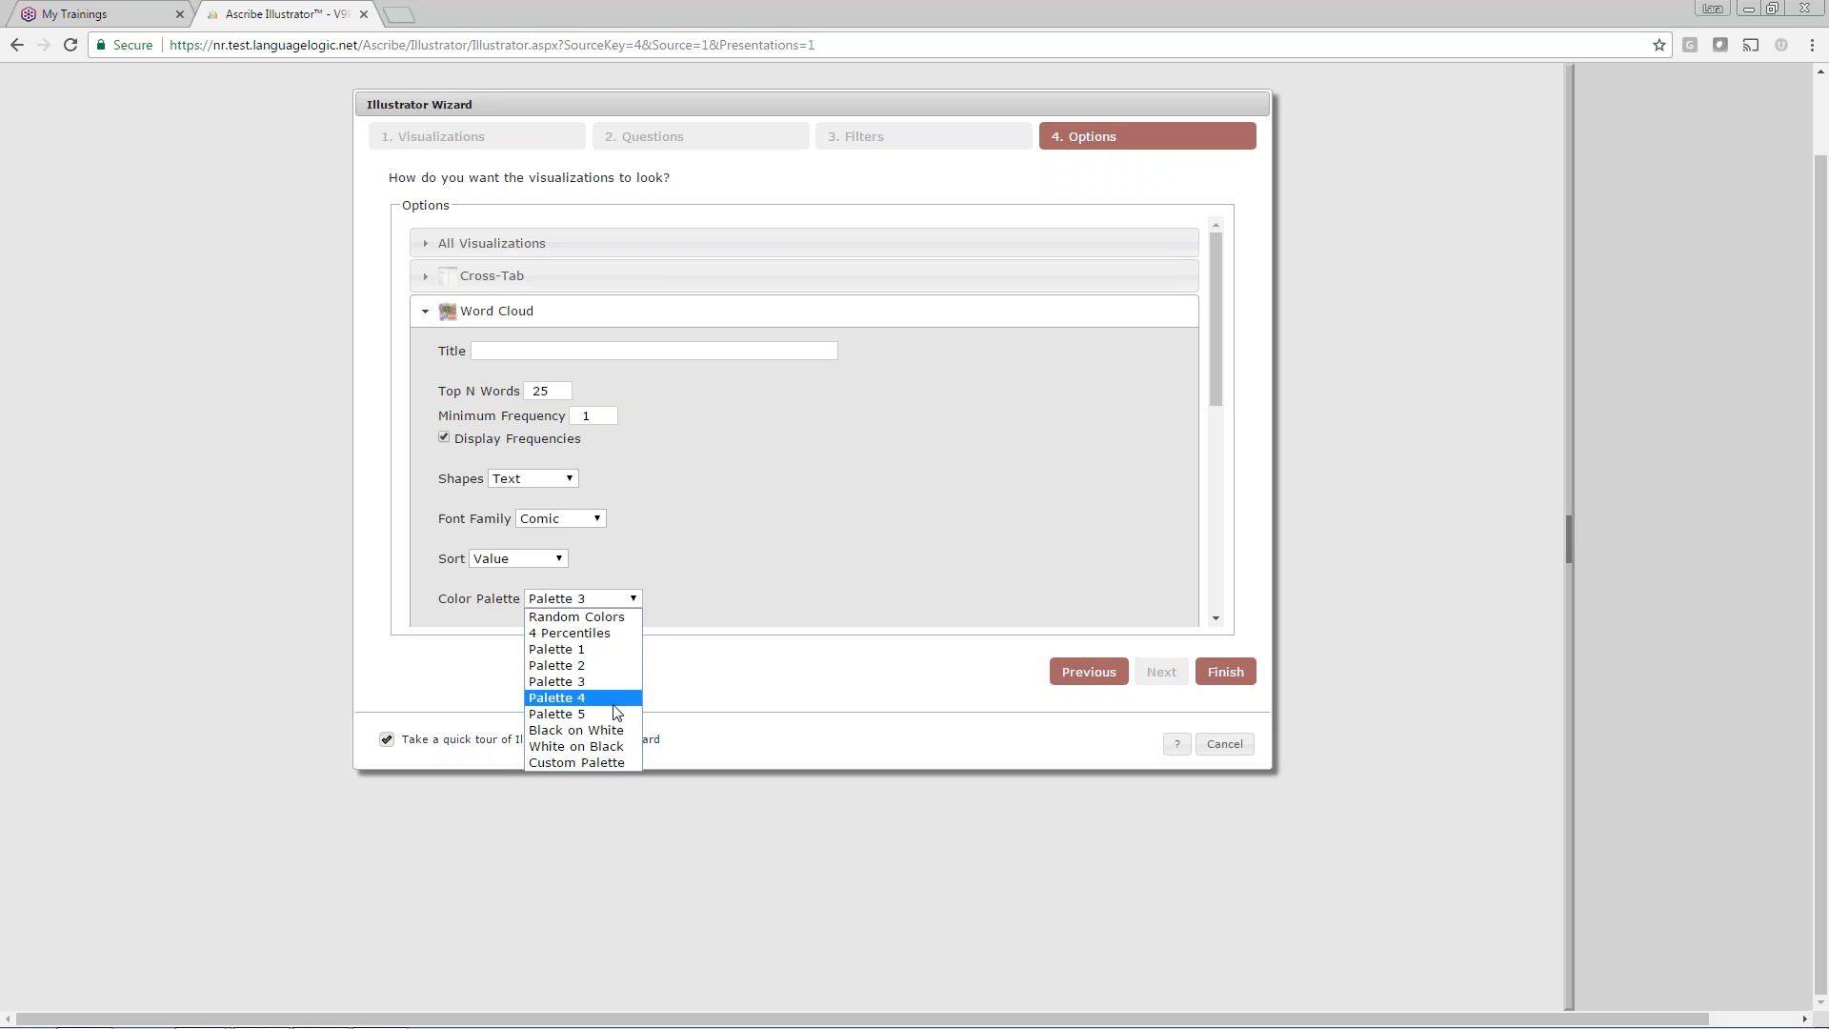
{"action": "left_click", "coordinate": [615, 700]}
{"action": "scroll", "coordinate": [842, 494], "scroll_direction": "down", "scroll_amount": 3}
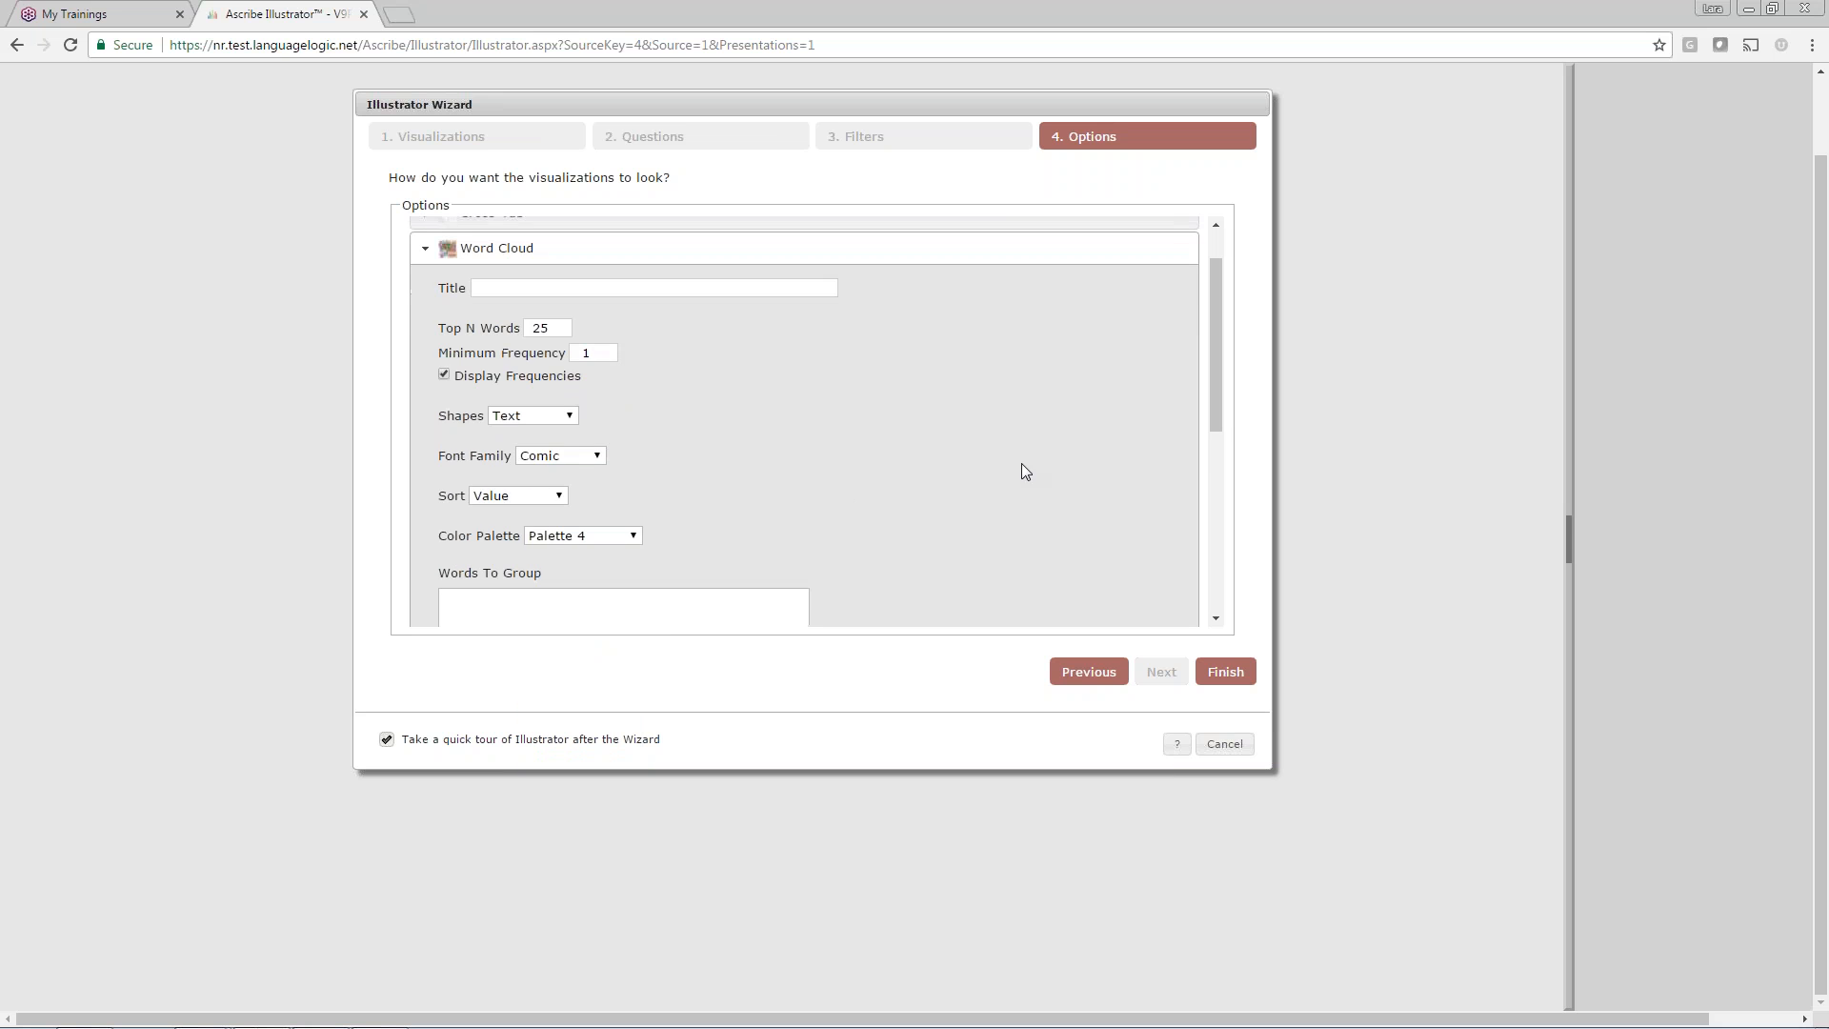
- Set the word cloud's Words to Ignore to "the if and of" and finish the wizard, dismissing the quick tour
{"action": "scroll", "coordinate": [657, 485], "scroll_direction": "down", "scroll_amount": 1}
{"action": "left_click", "coordinate": [575, 540]}
{"action": "type", "text": "the"}
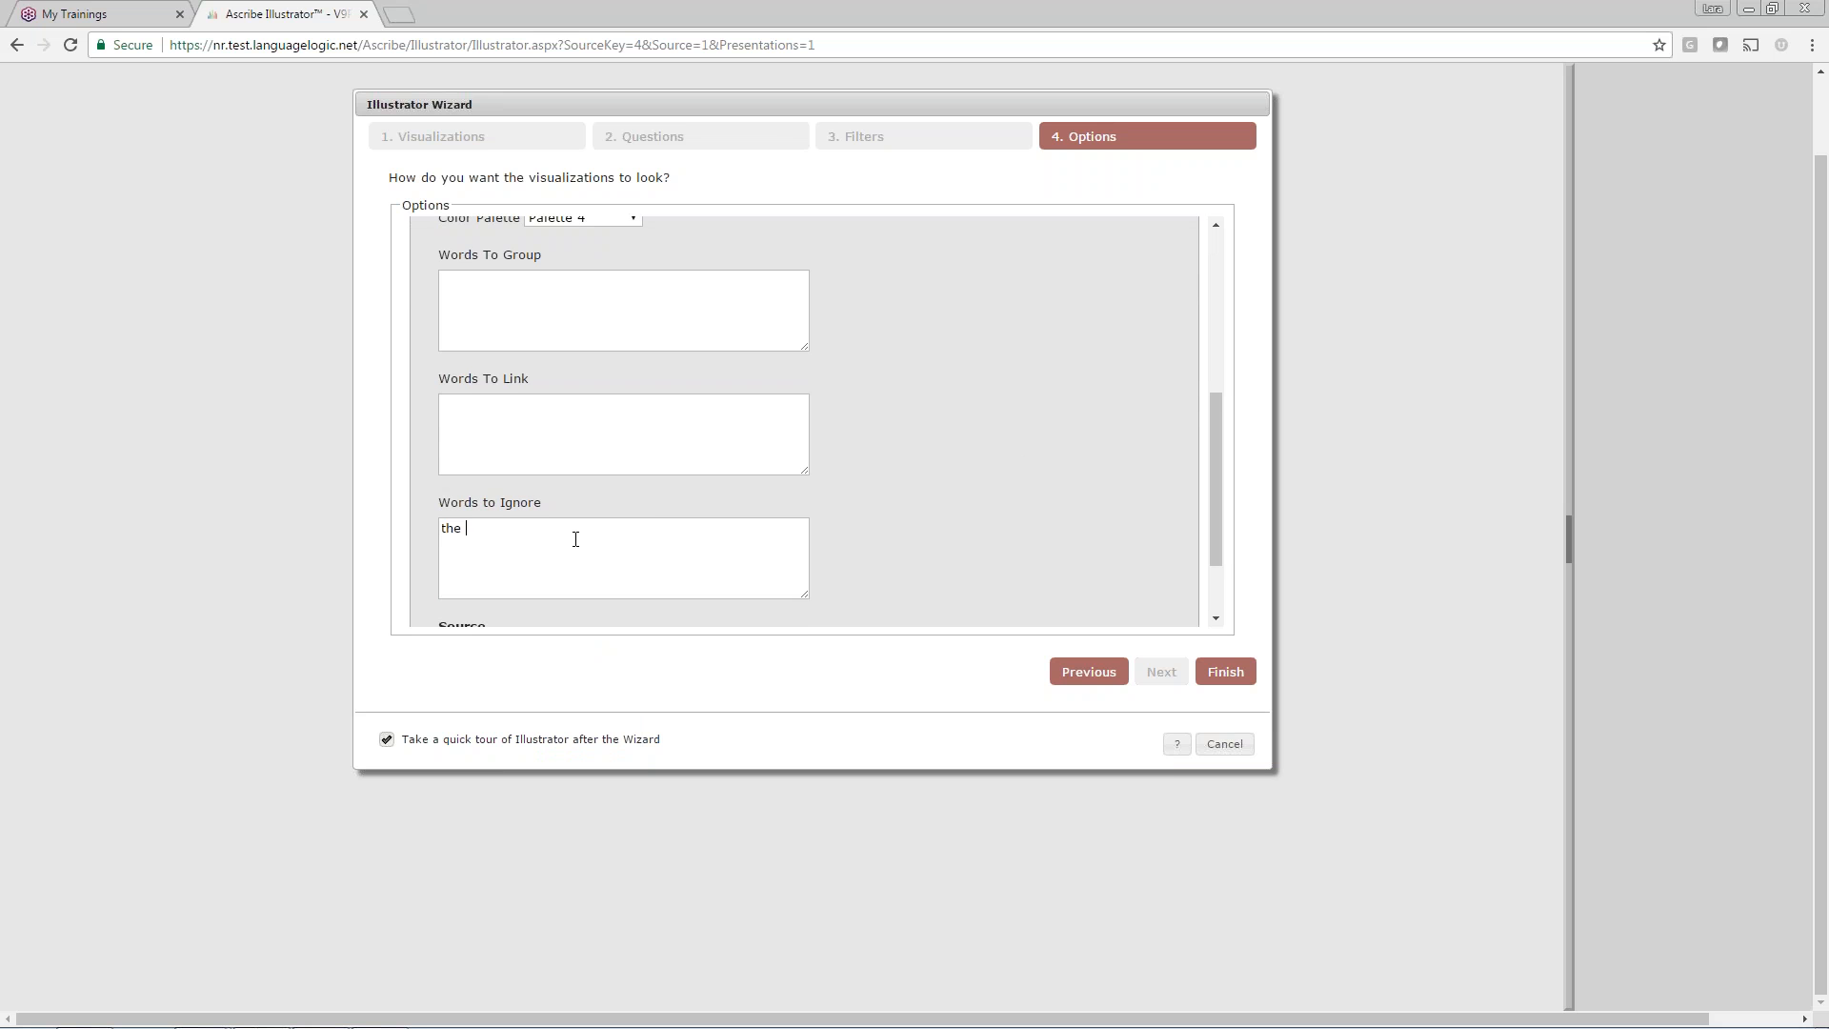
{"action": "type", "text": " if and of"}
{"action": "left_click_drag", "start_coordinate": [1211, 508], "coordinate": [1209, 553]}
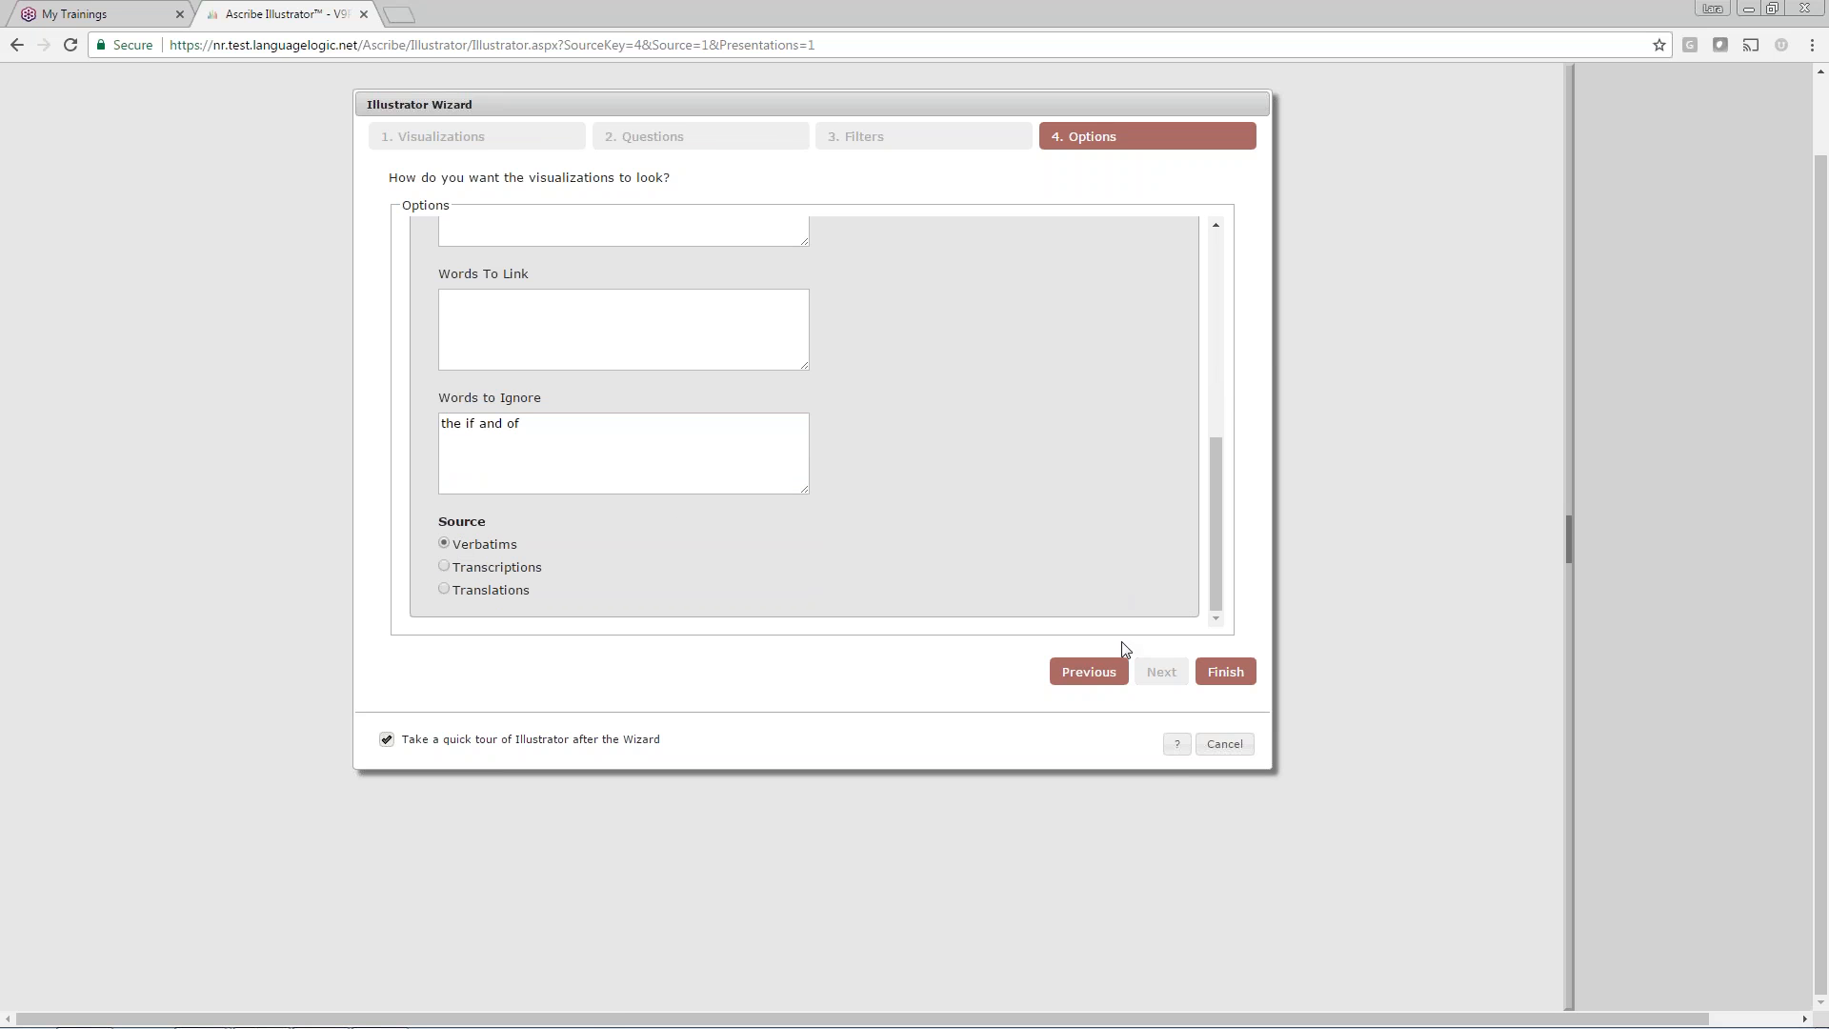
{"action": "left_click", "coordinate": [1221, 680]}
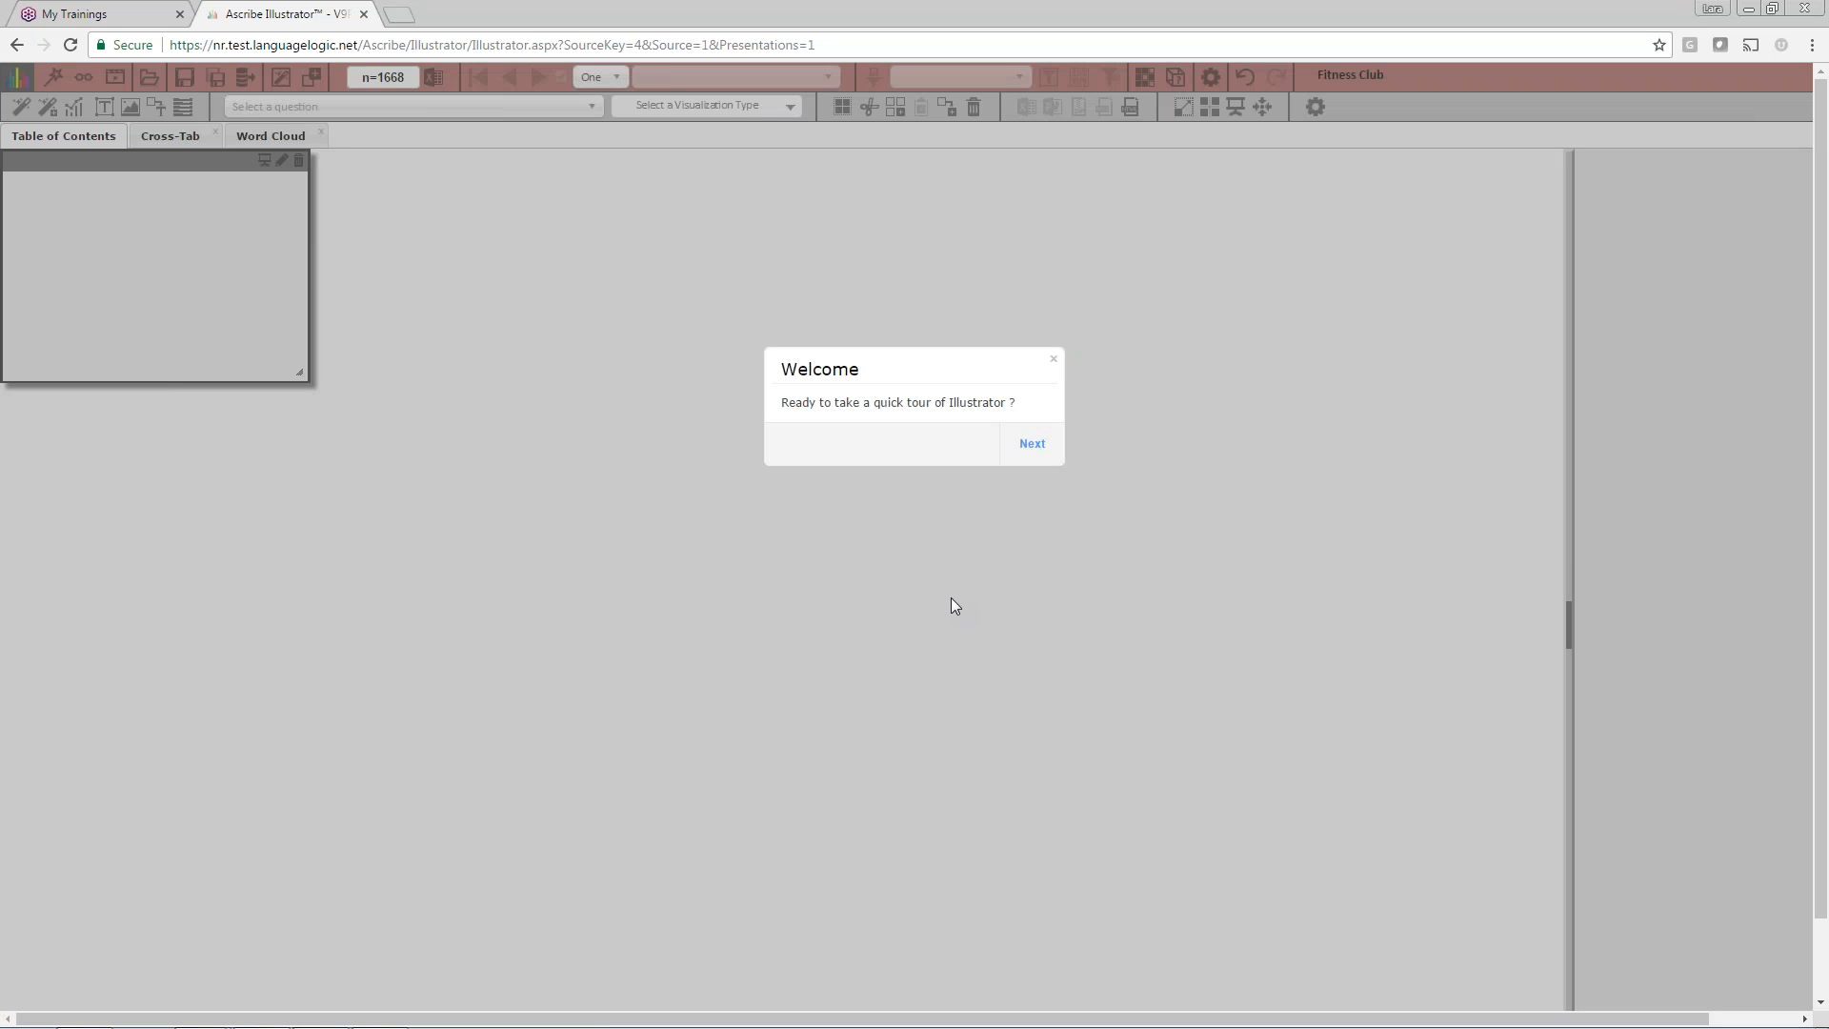
{"action": "left_click", "coordinate": [1055, 360]}
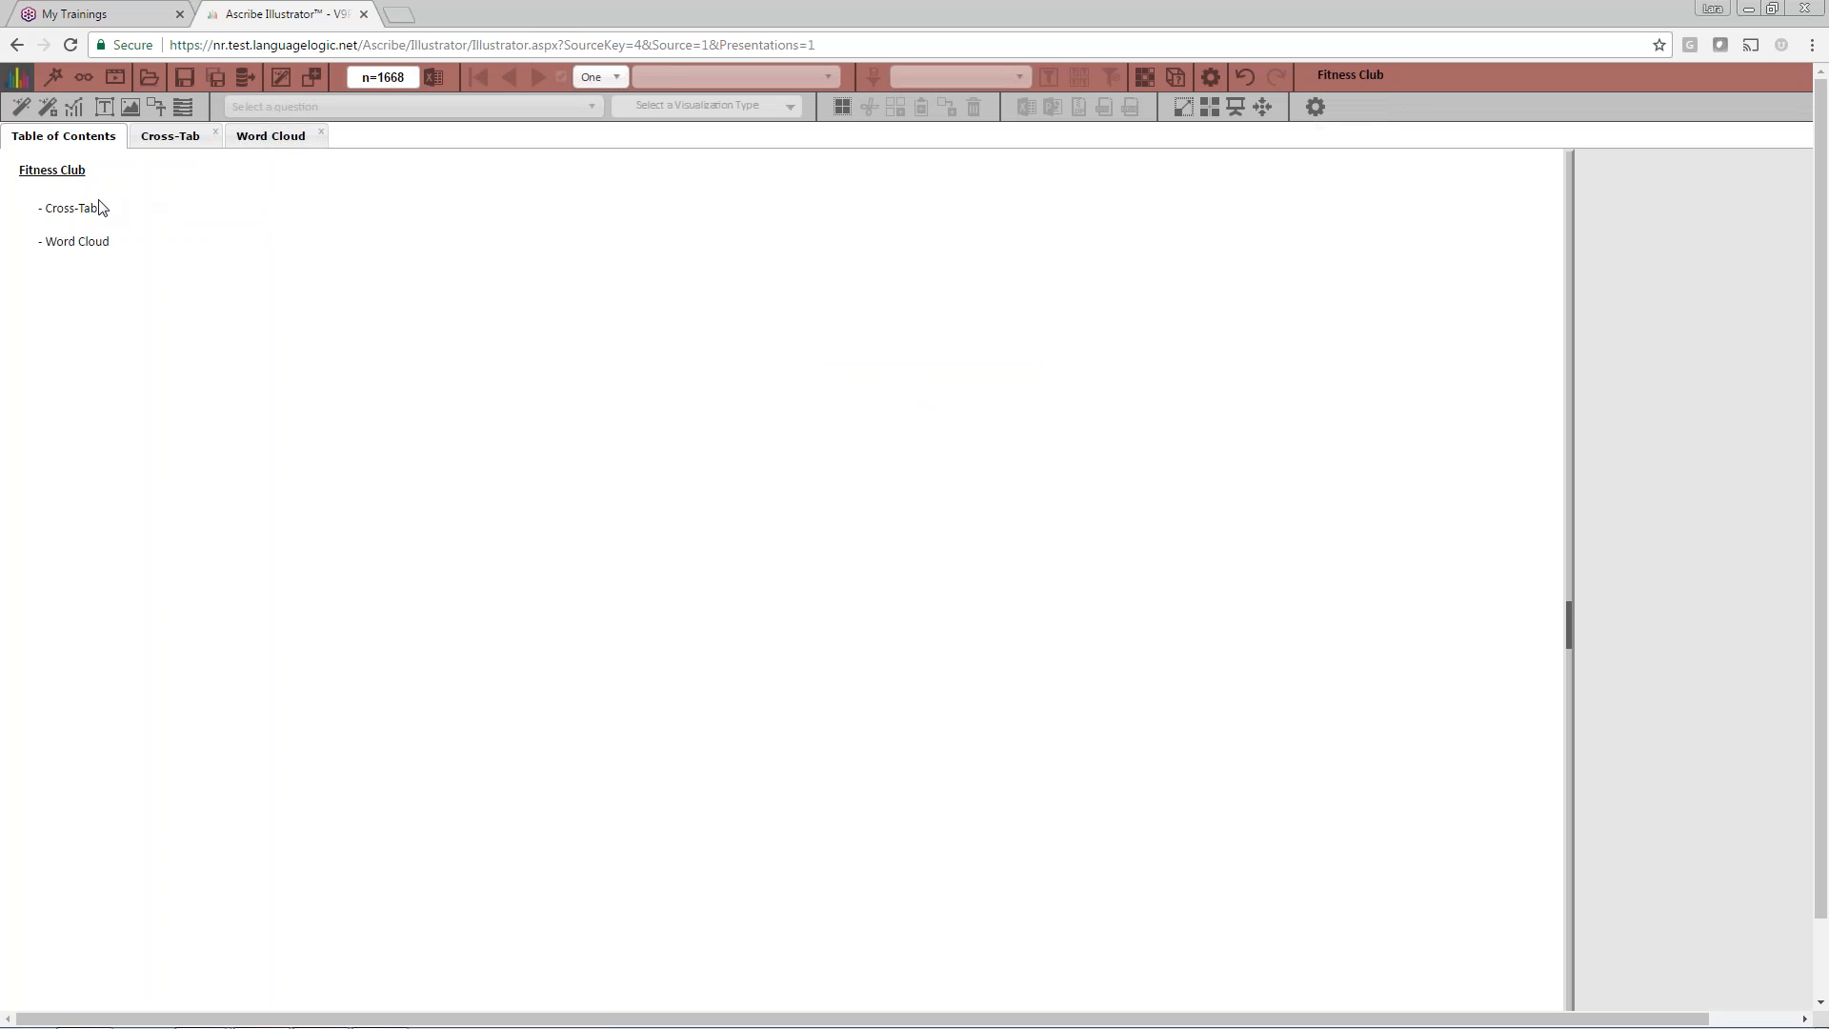
- Review the Comment and NPS visualizations on the Cross-Tab and Word Cloud canvases
{"action": "mouse_move", "coordinate": [173, 143]}
{"action": "left_click", "coordinate": [173, 140]}
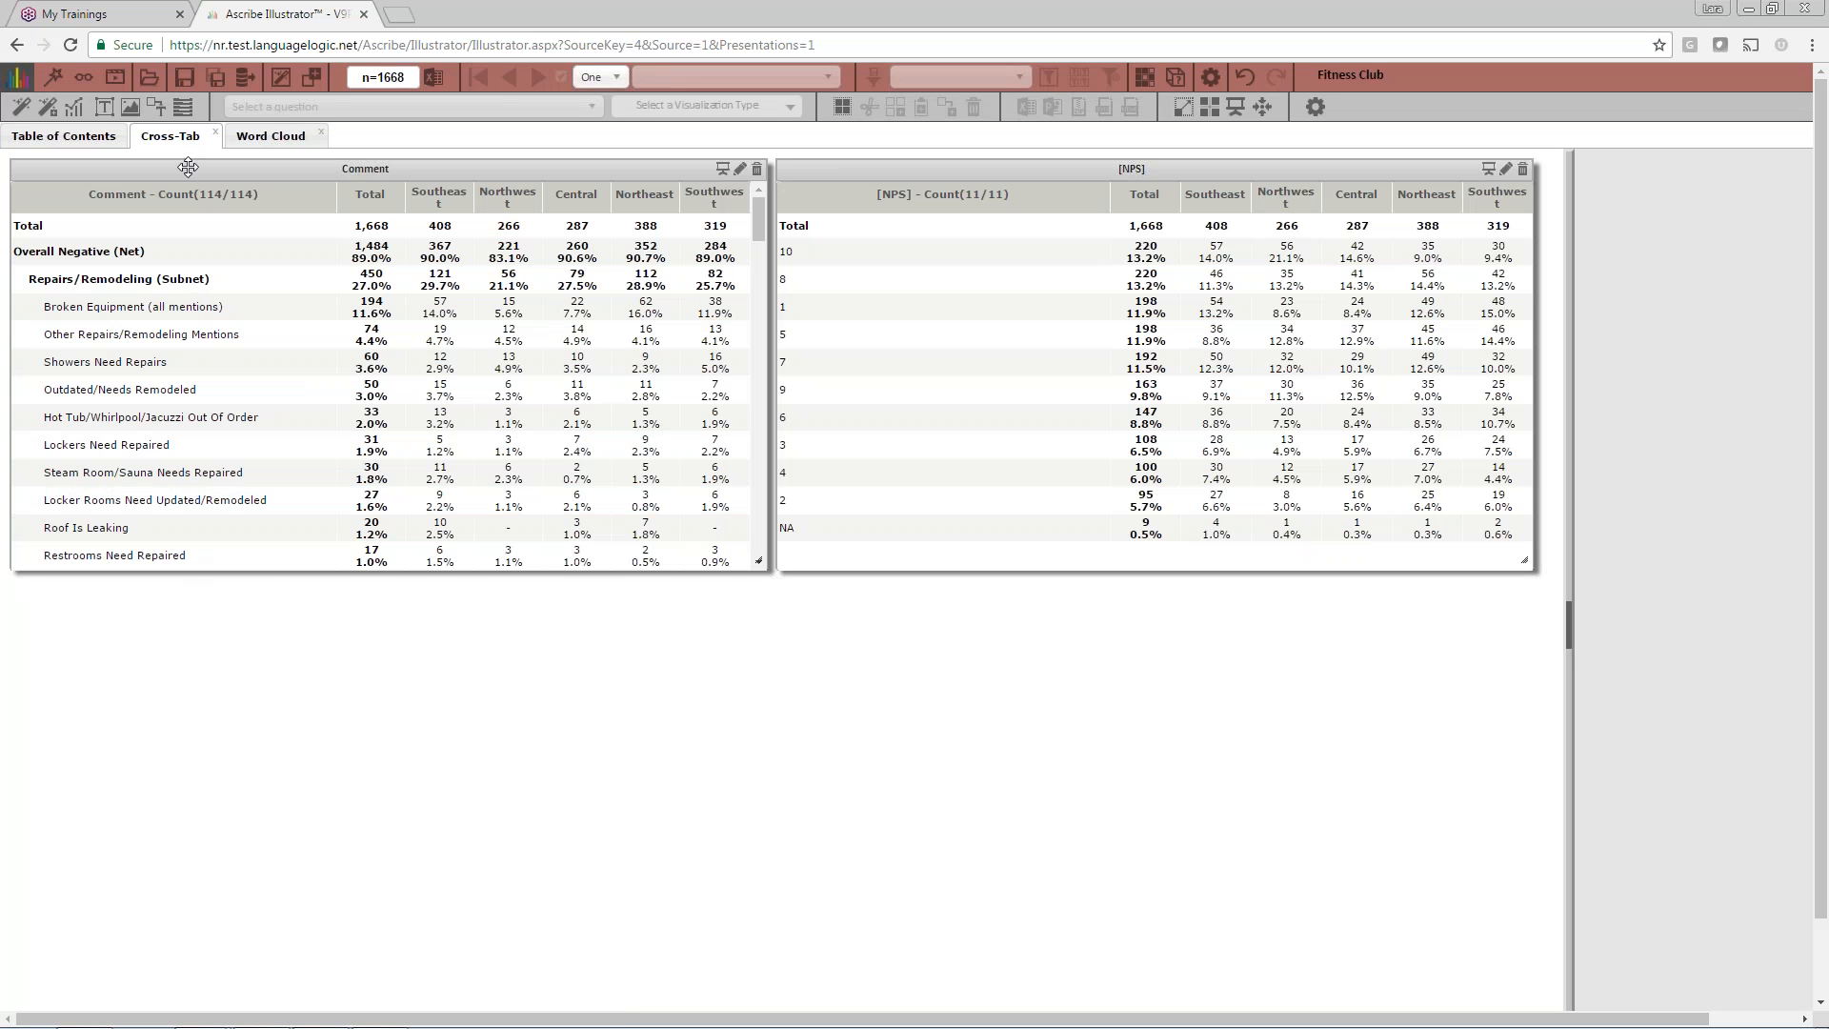
{"action": "left_click", "coordinate": [174, 552]}
{"action": "left_click", "coordinate": [272, 136]}
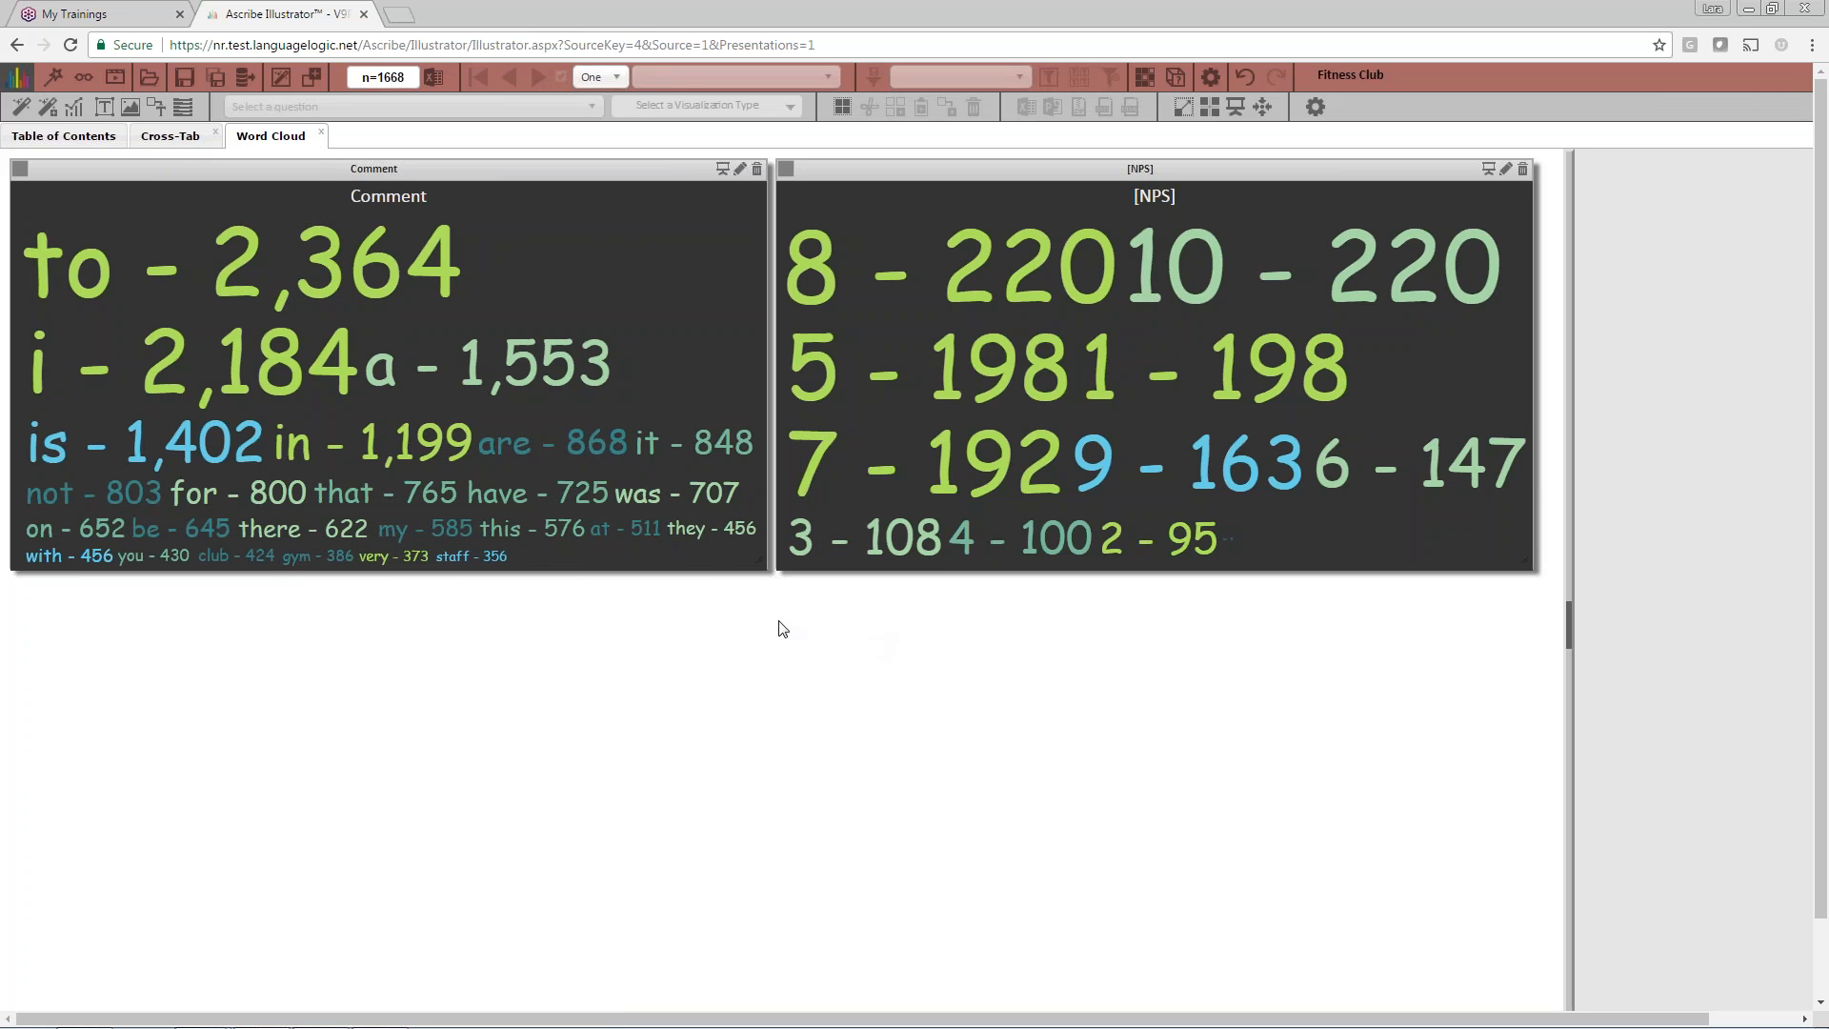
- Select all visualizations on the Cross-Tab canvas and export them to Excel
{"action": "left_click", "coordinate": [171, 136]}
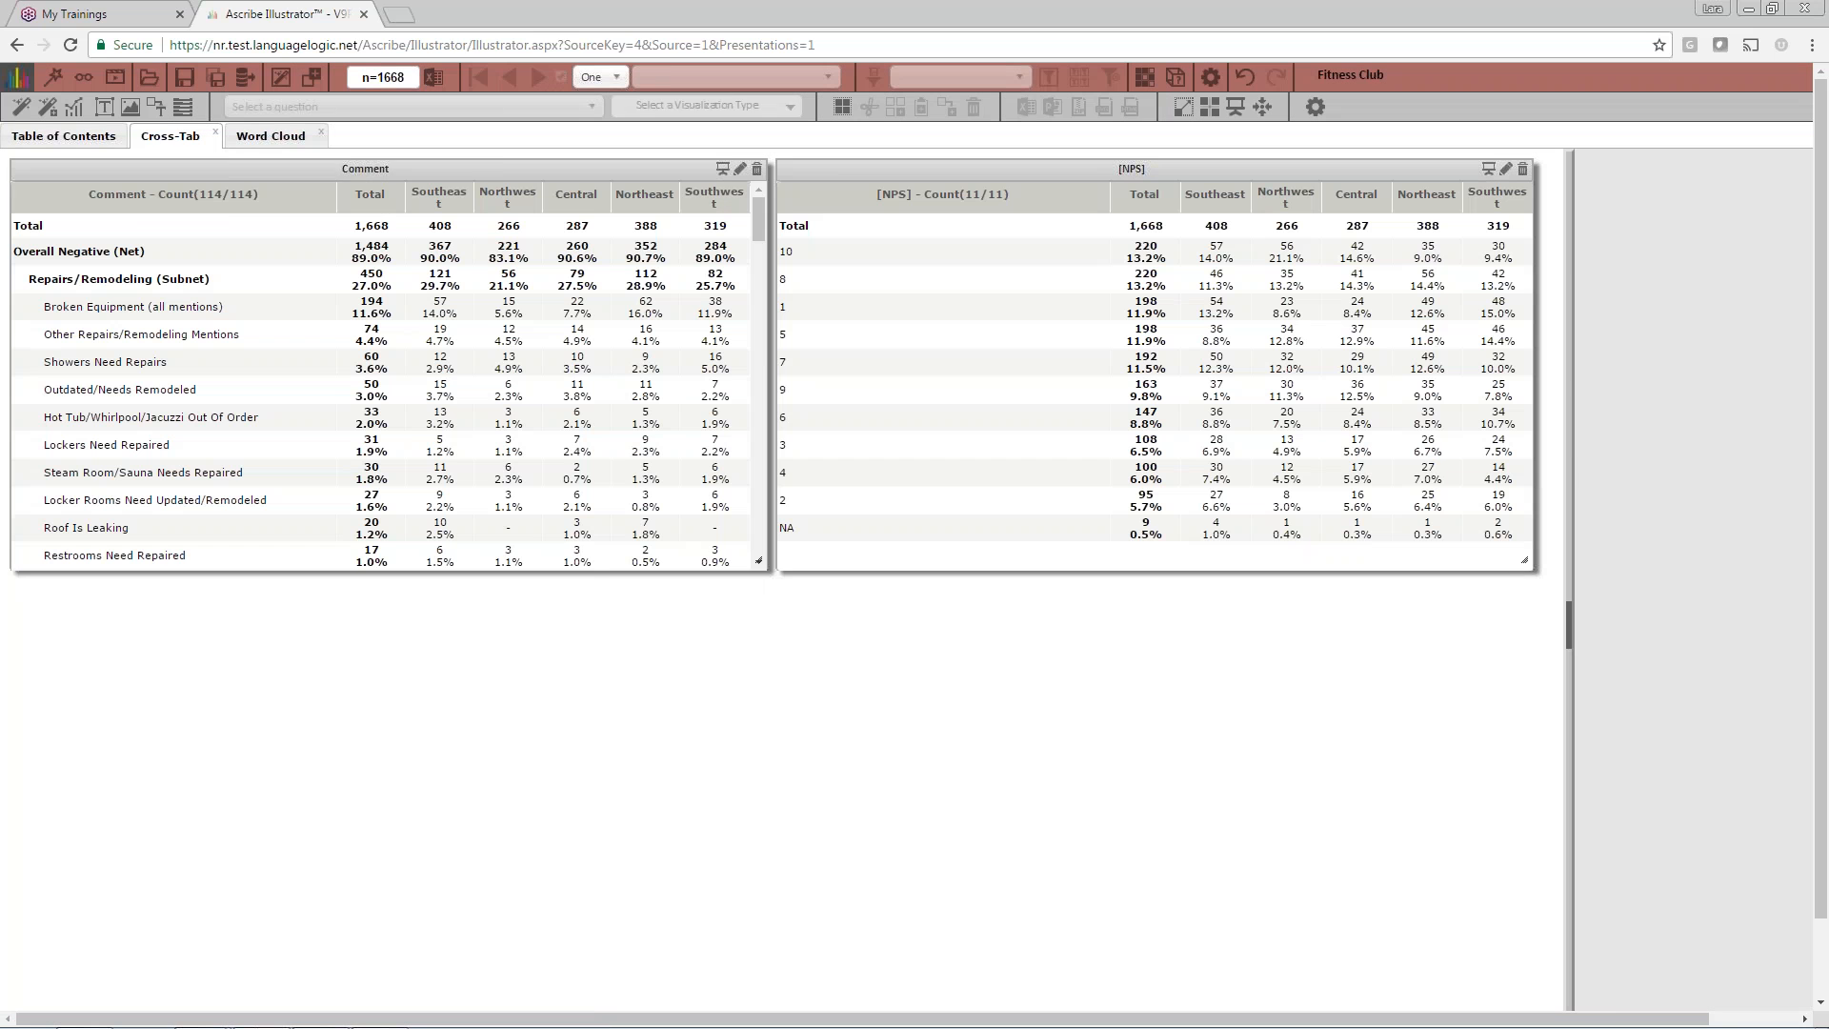
{"action": "left_click", "coordinate": [500, 169]}
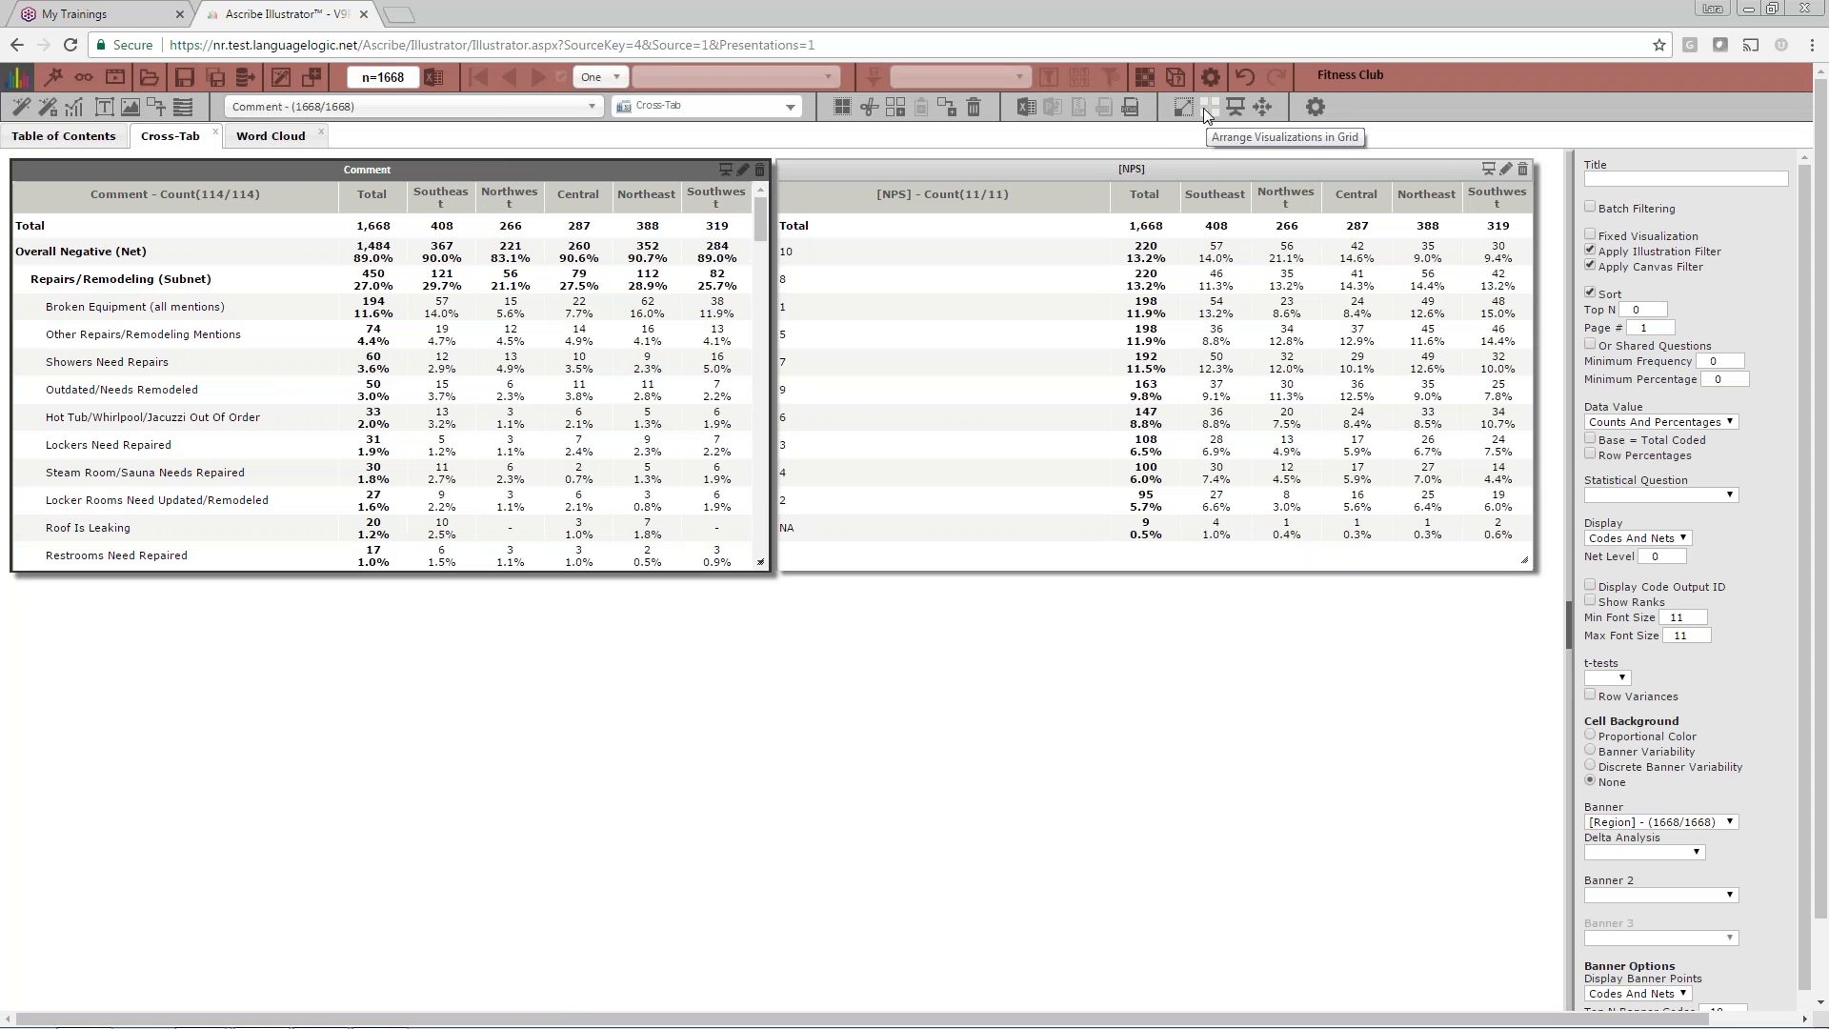
{"action": "left_click", "coordinate": [841, 108]}
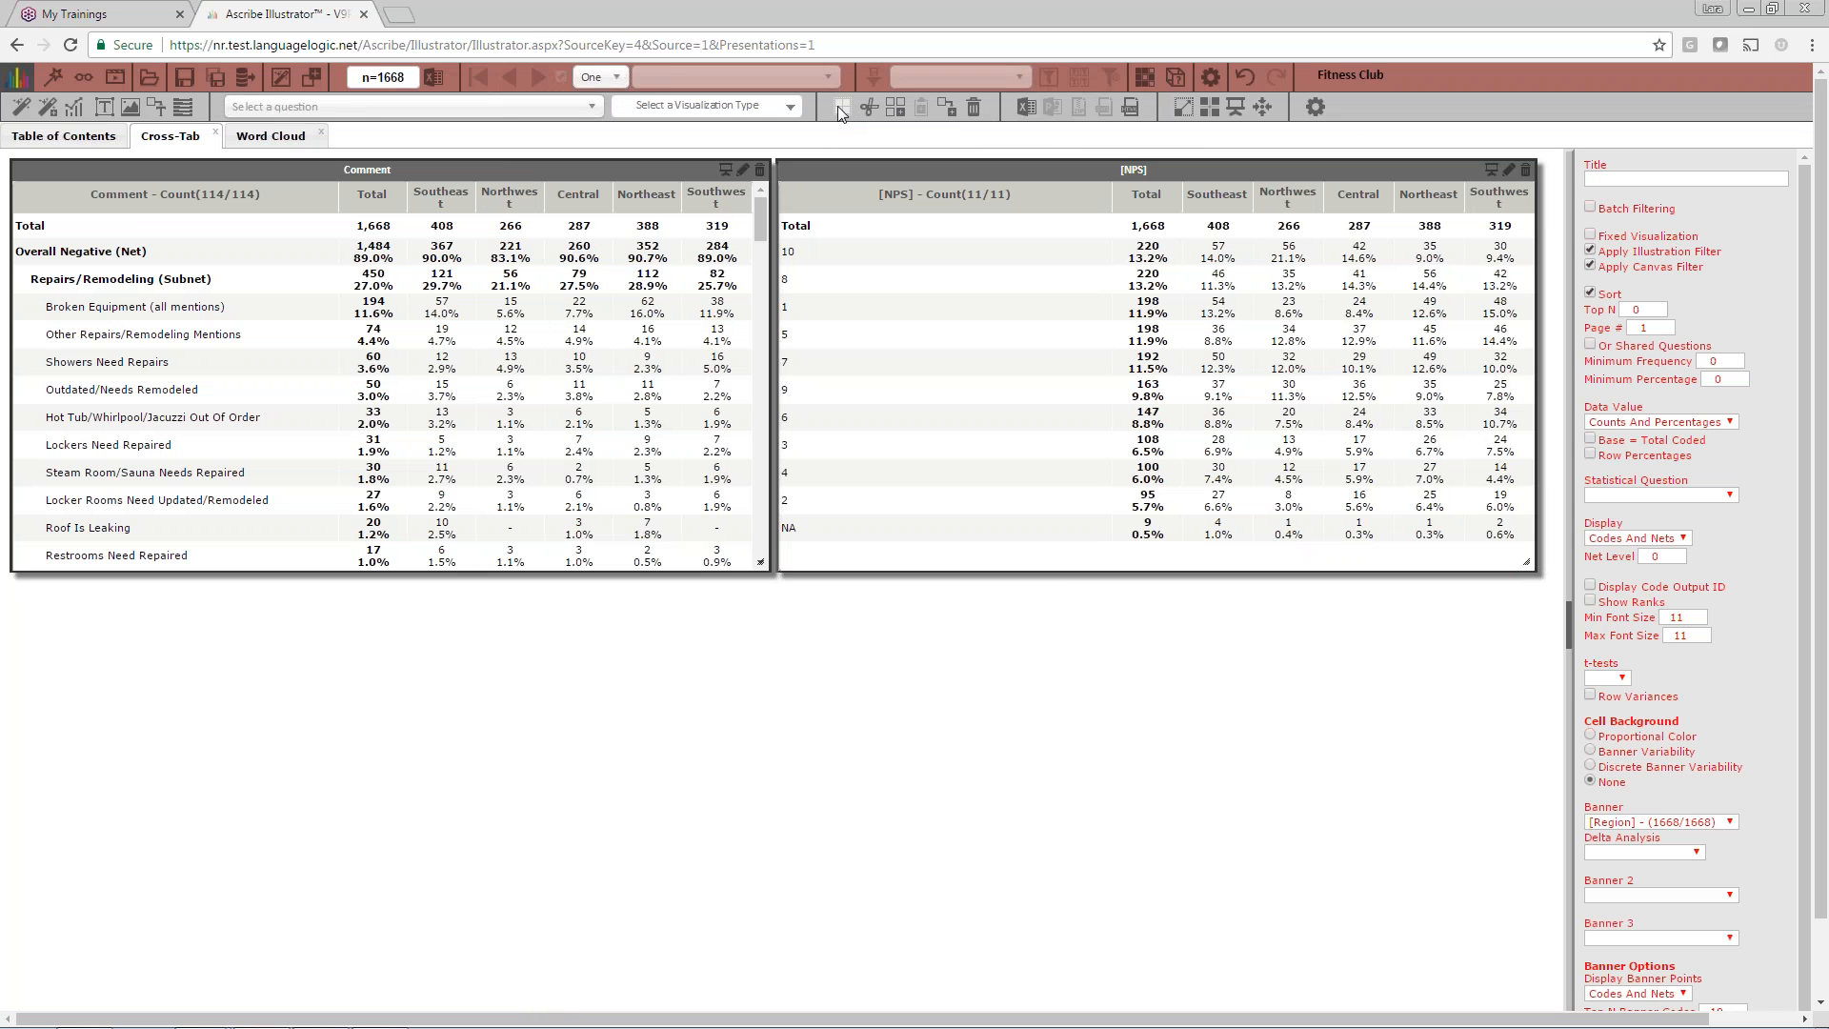
{"action": "left_click", "coordinate": [1026, 107]}
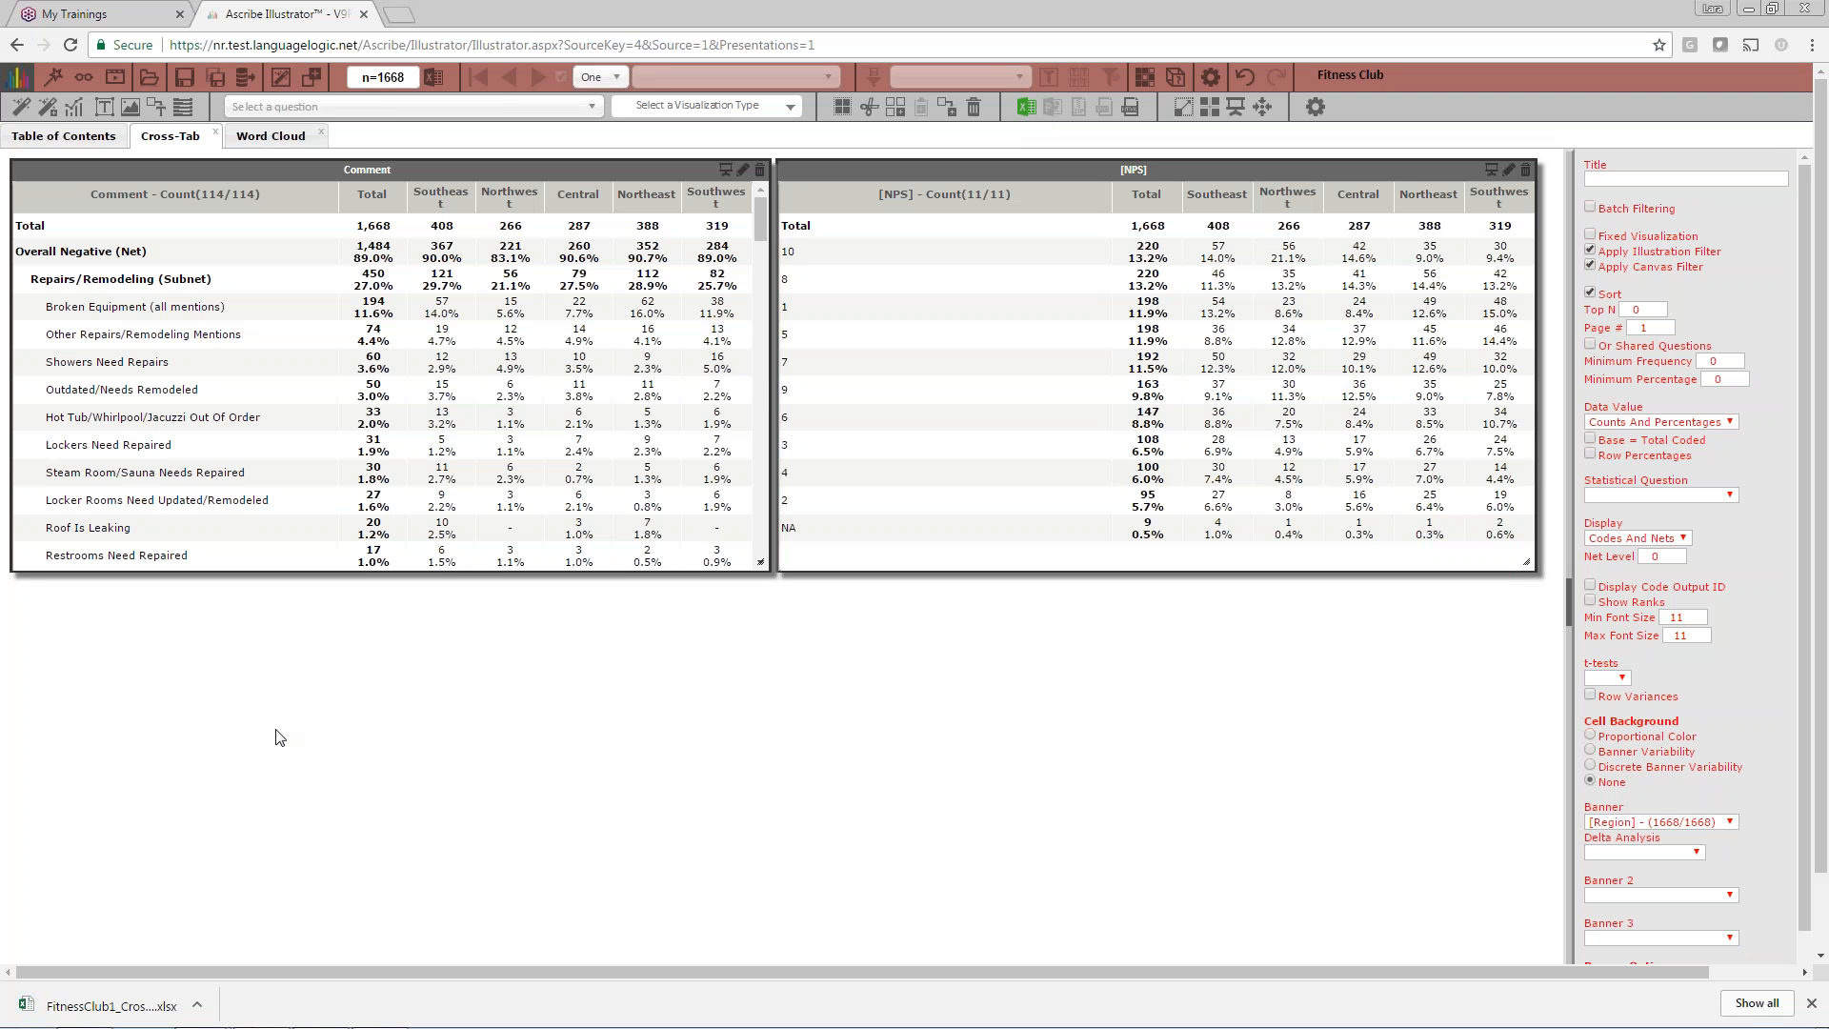
- Open the exported FitnessClub1_CrossTab.xlsx in Excel, check its Comment (Xtab) and NPS (Xtab) sheets, and close the workbook
{"action": "left_click", "coordinate": [132, 1017]}
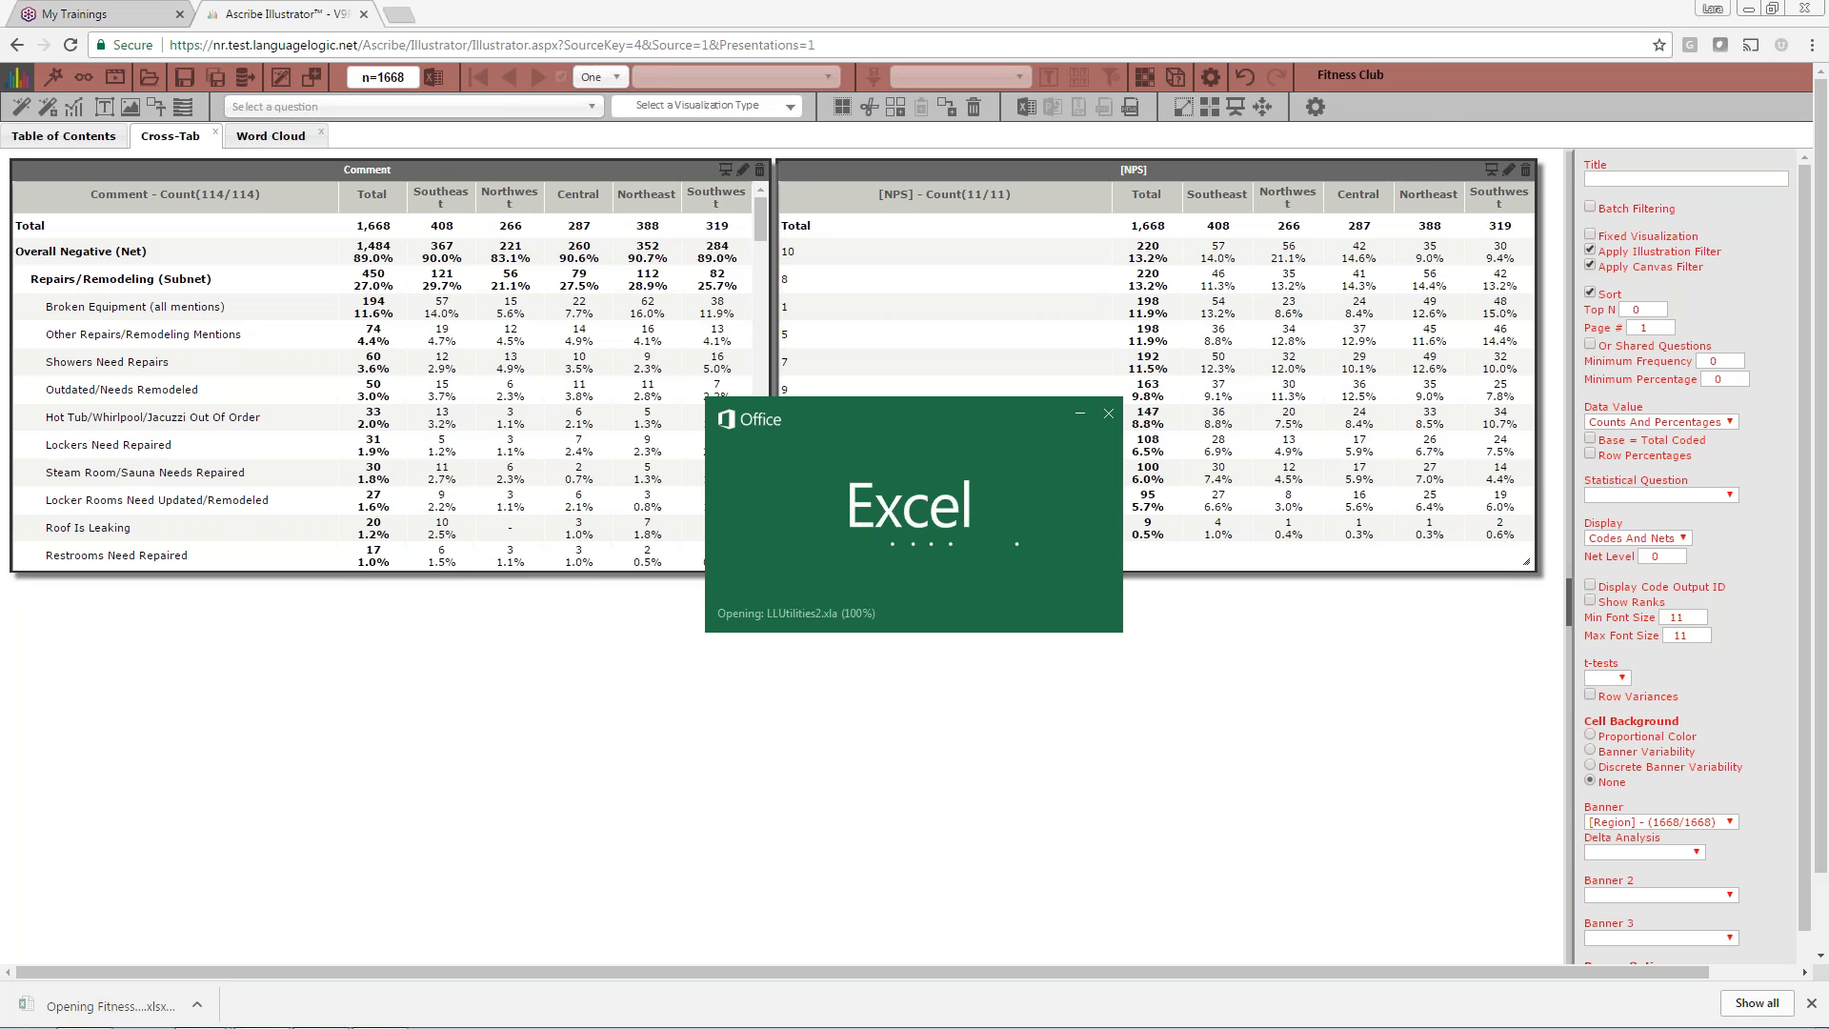
{"action": "left_click", "coordinate": [735, 703]}
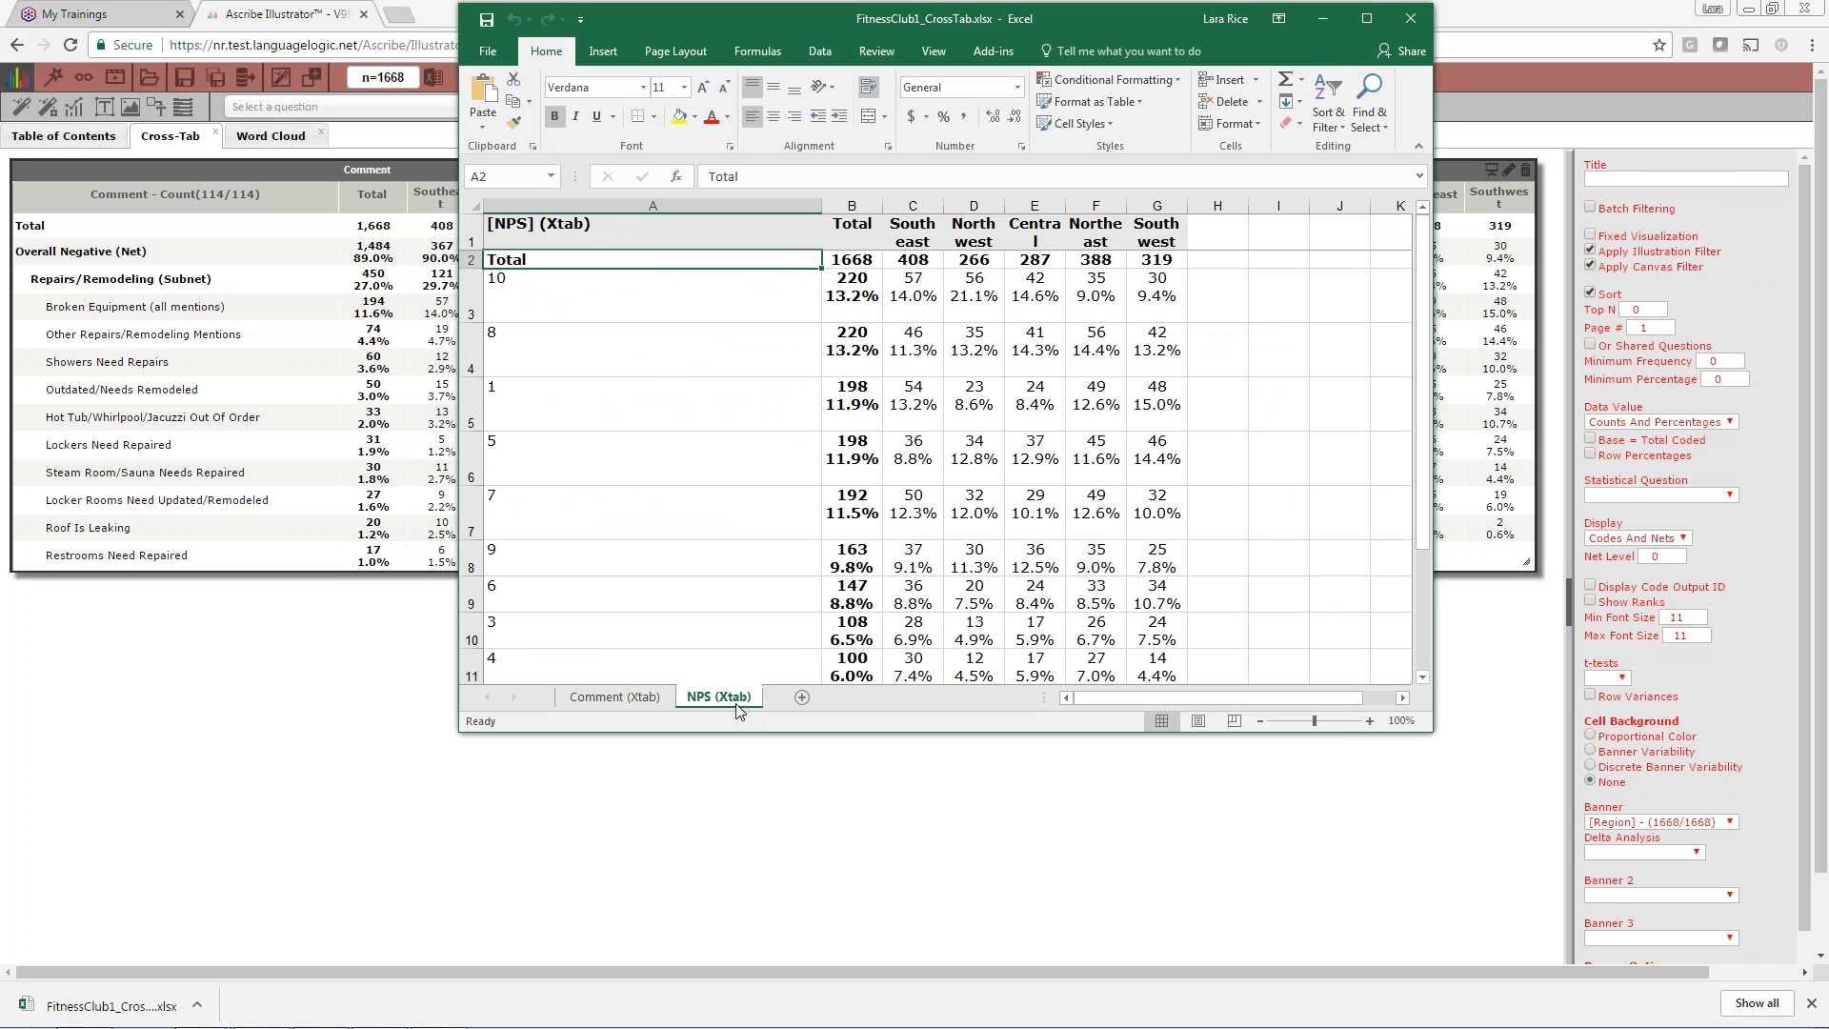
{"action": "left_click", "coordinate": [643, 699]}
{"action": "left_click", "coordinate": [736, 703]}
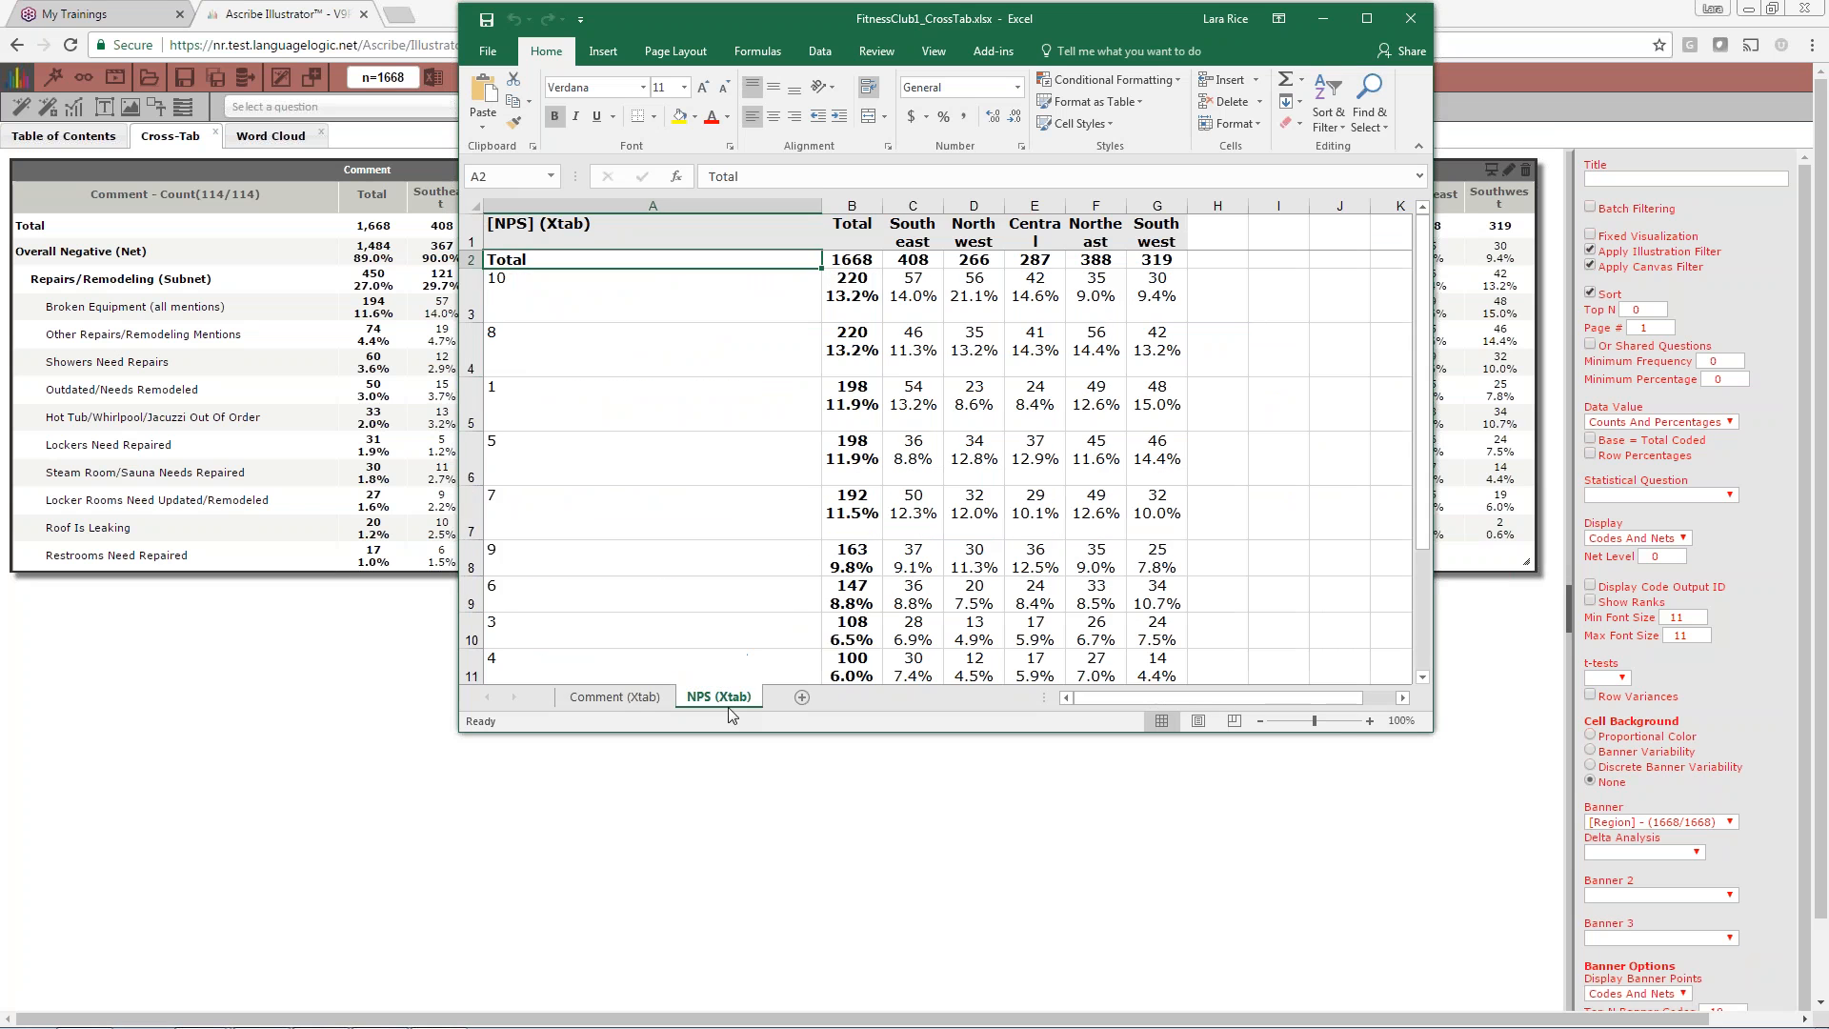
{"action": "left_click", "coordinate": [1408, 21]}
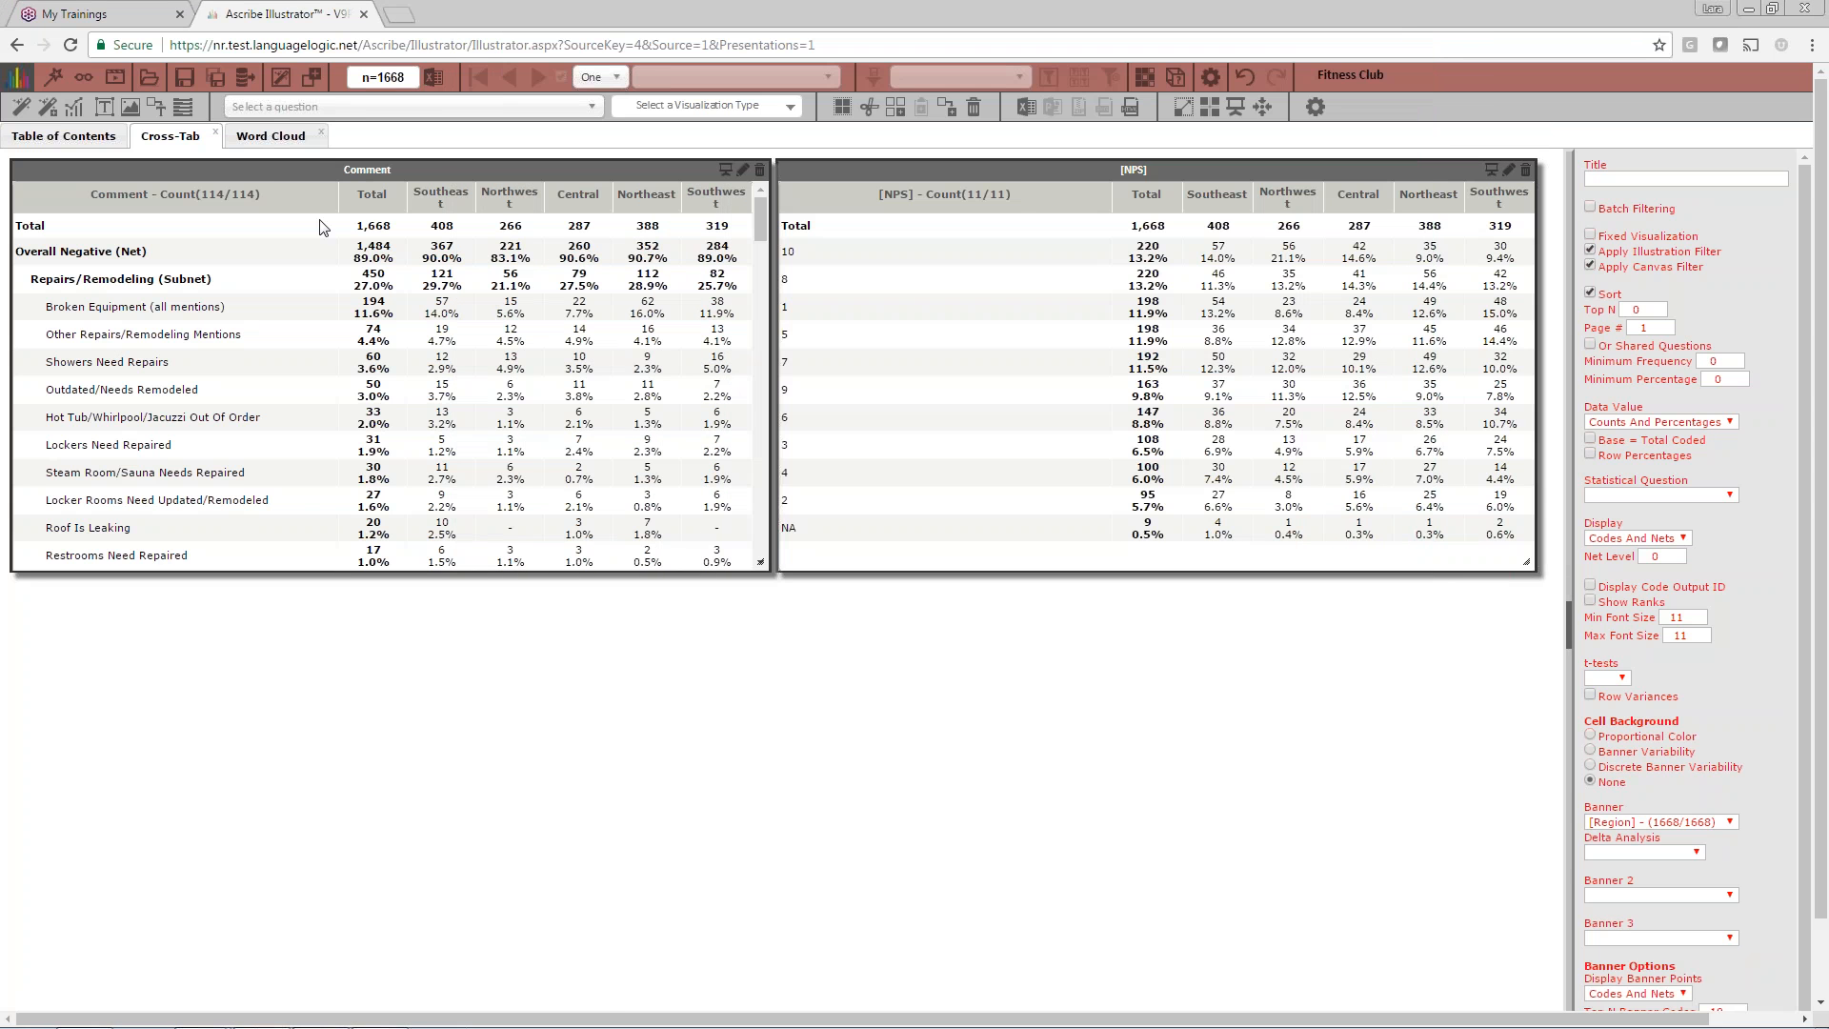
- Check the export formats available for the visualizations on the Word Cloud canvas
{"action": "left_click", "coordinate": [270, 136]}
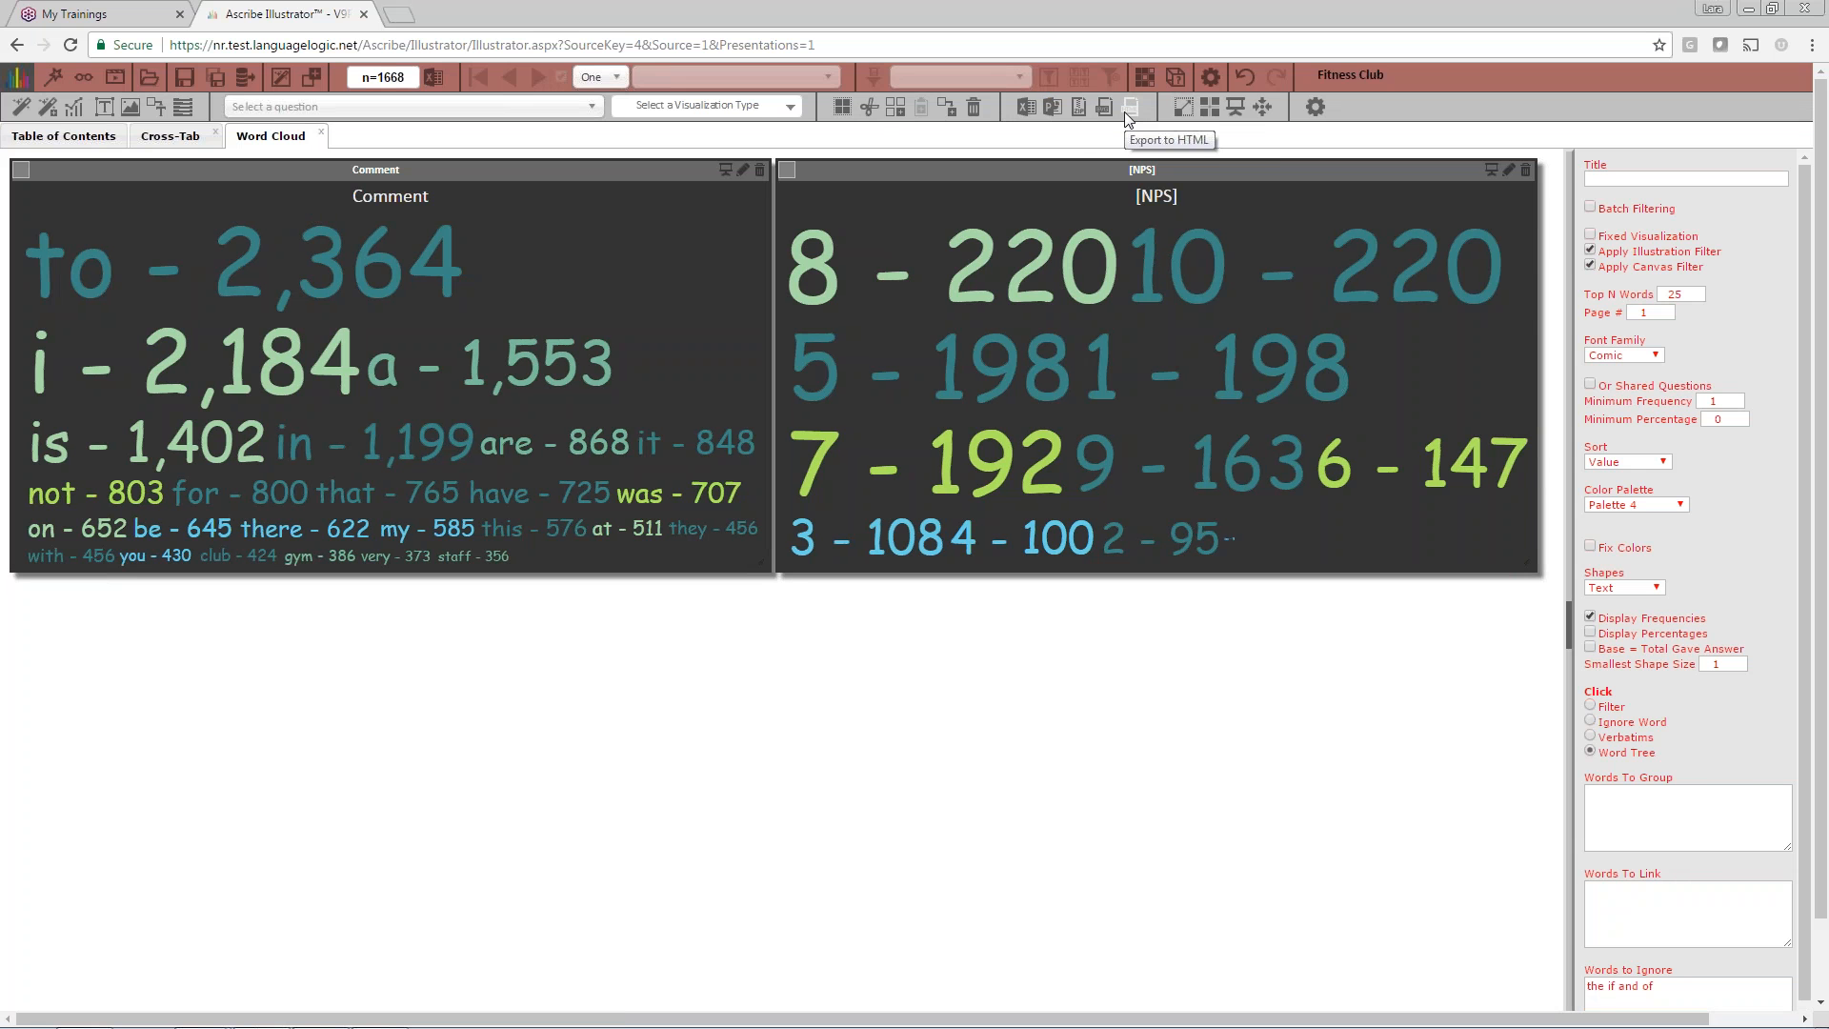
{"action": "left_click", "coordinate": [1027, 111]}
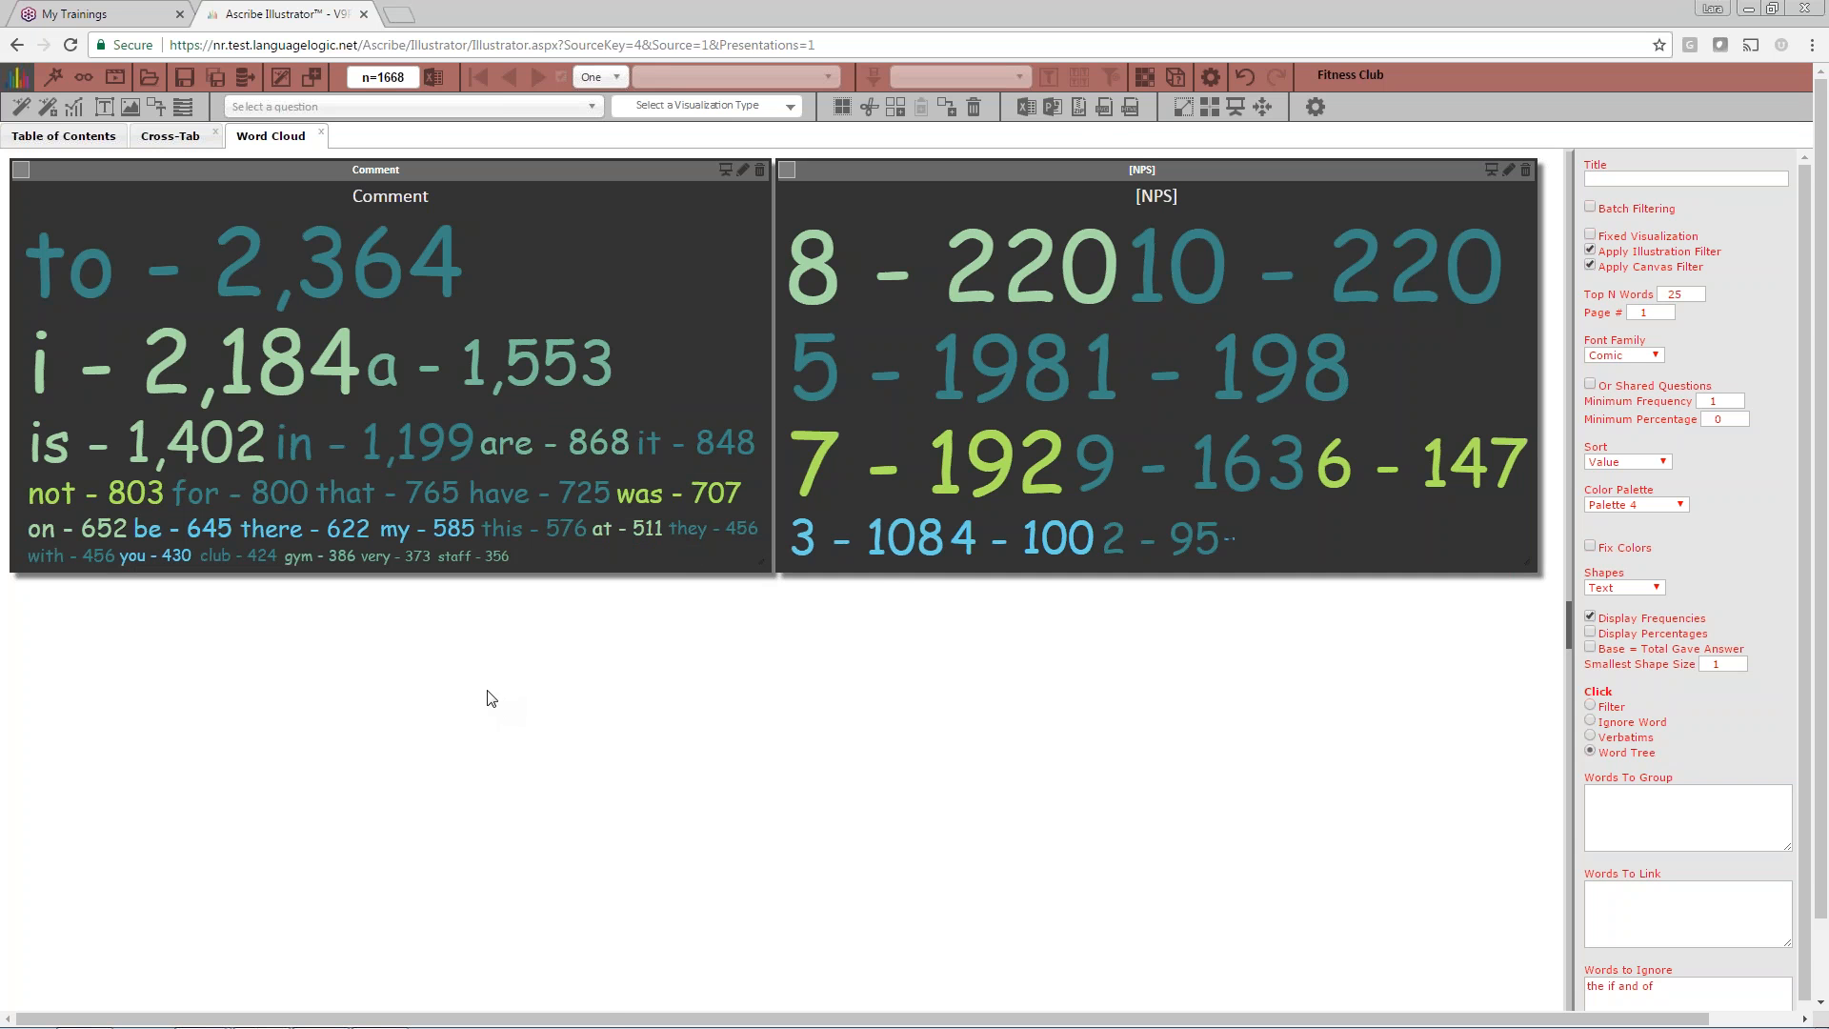
- On the Cross-Tab canvas, stretch the Comment cross-tab to nearly full canvas height and fit the NPS cross-tab's height to its rows
{"action": "left_click", "coordinate": [174, 137]}
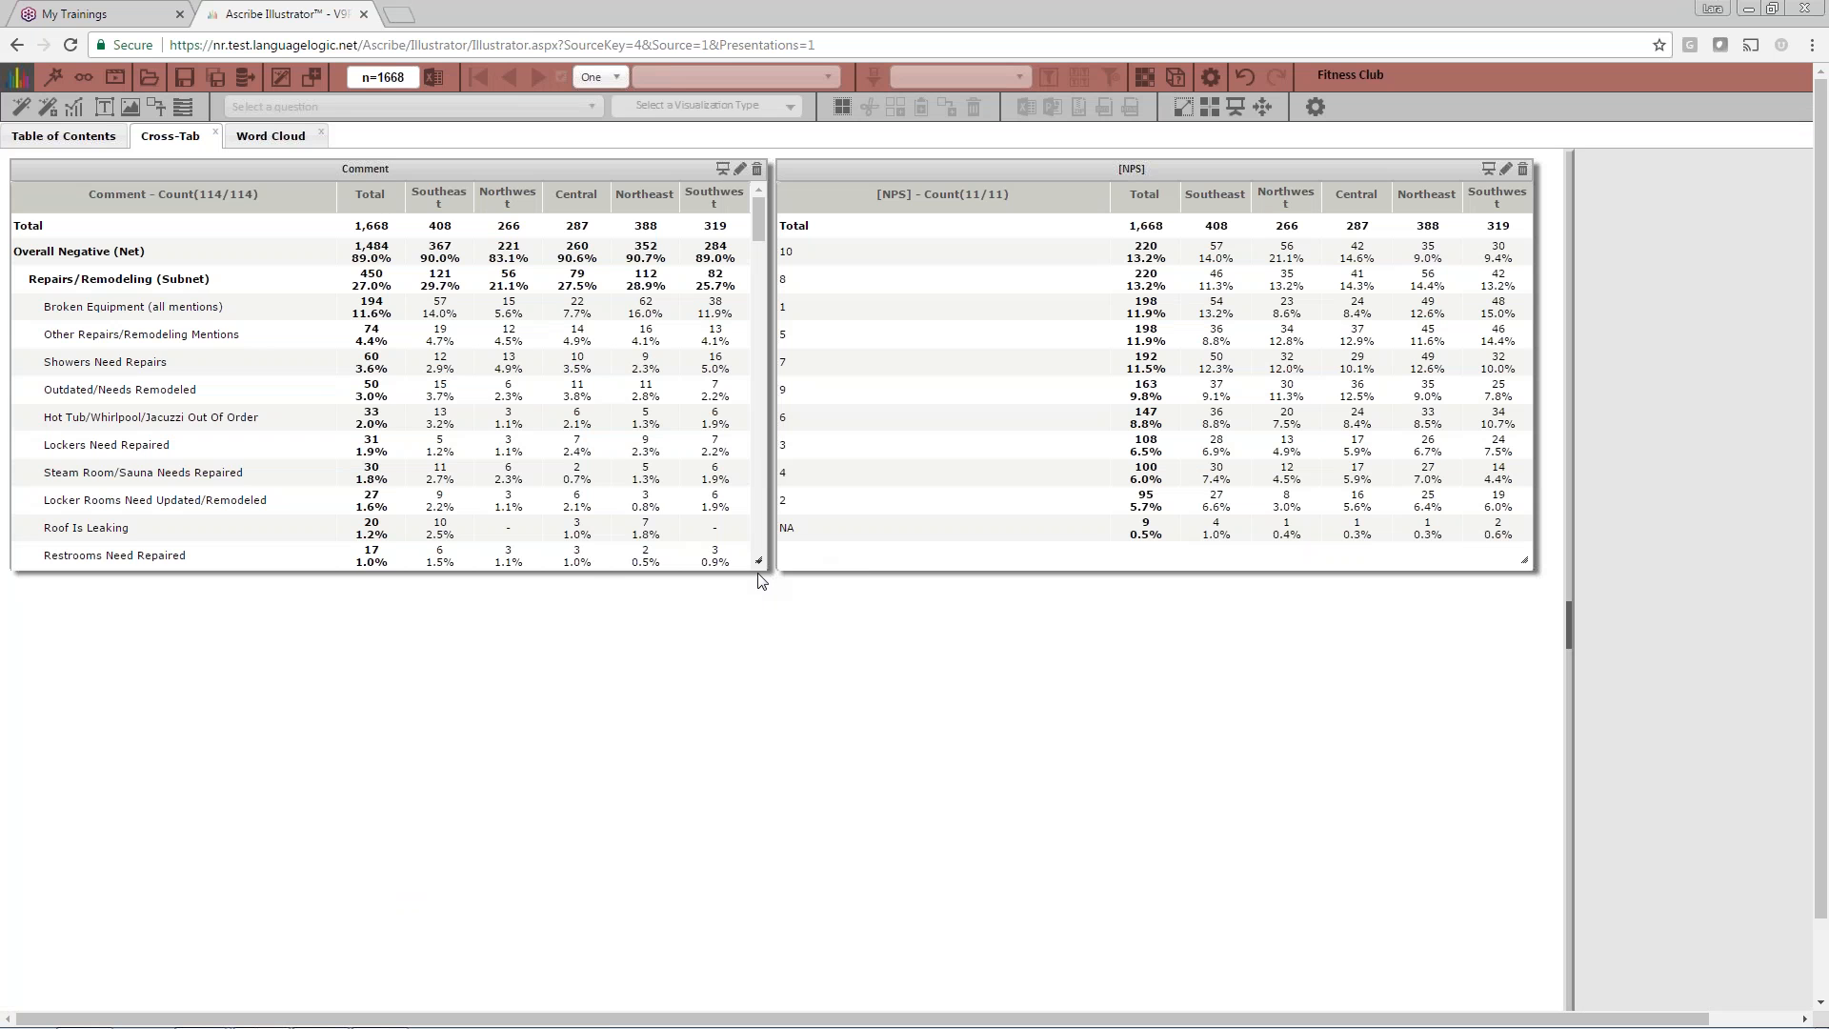
{"action": "left_click_drag", "start_coordinate": [761, 577], "coordinate": [756, 990]}
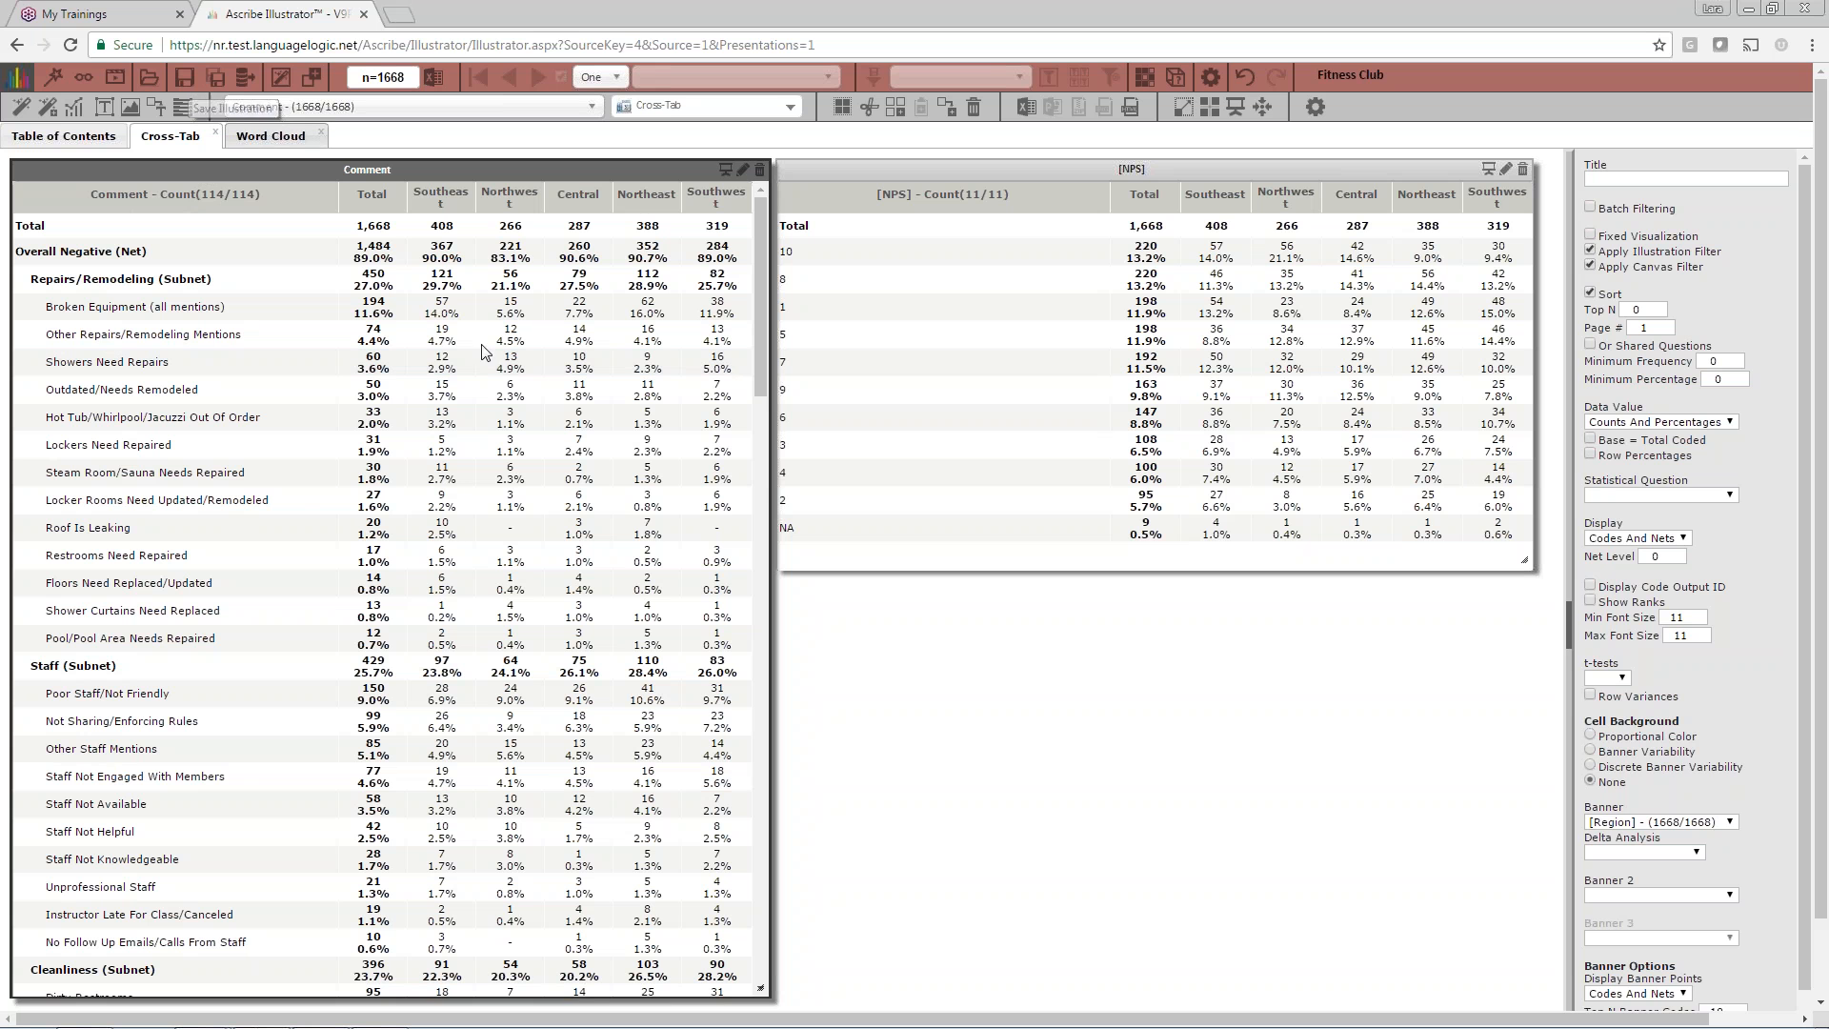
{"action": "left_click_drag", "start_coordinate": [1139, 568], "coordinate": [1148, 998]}
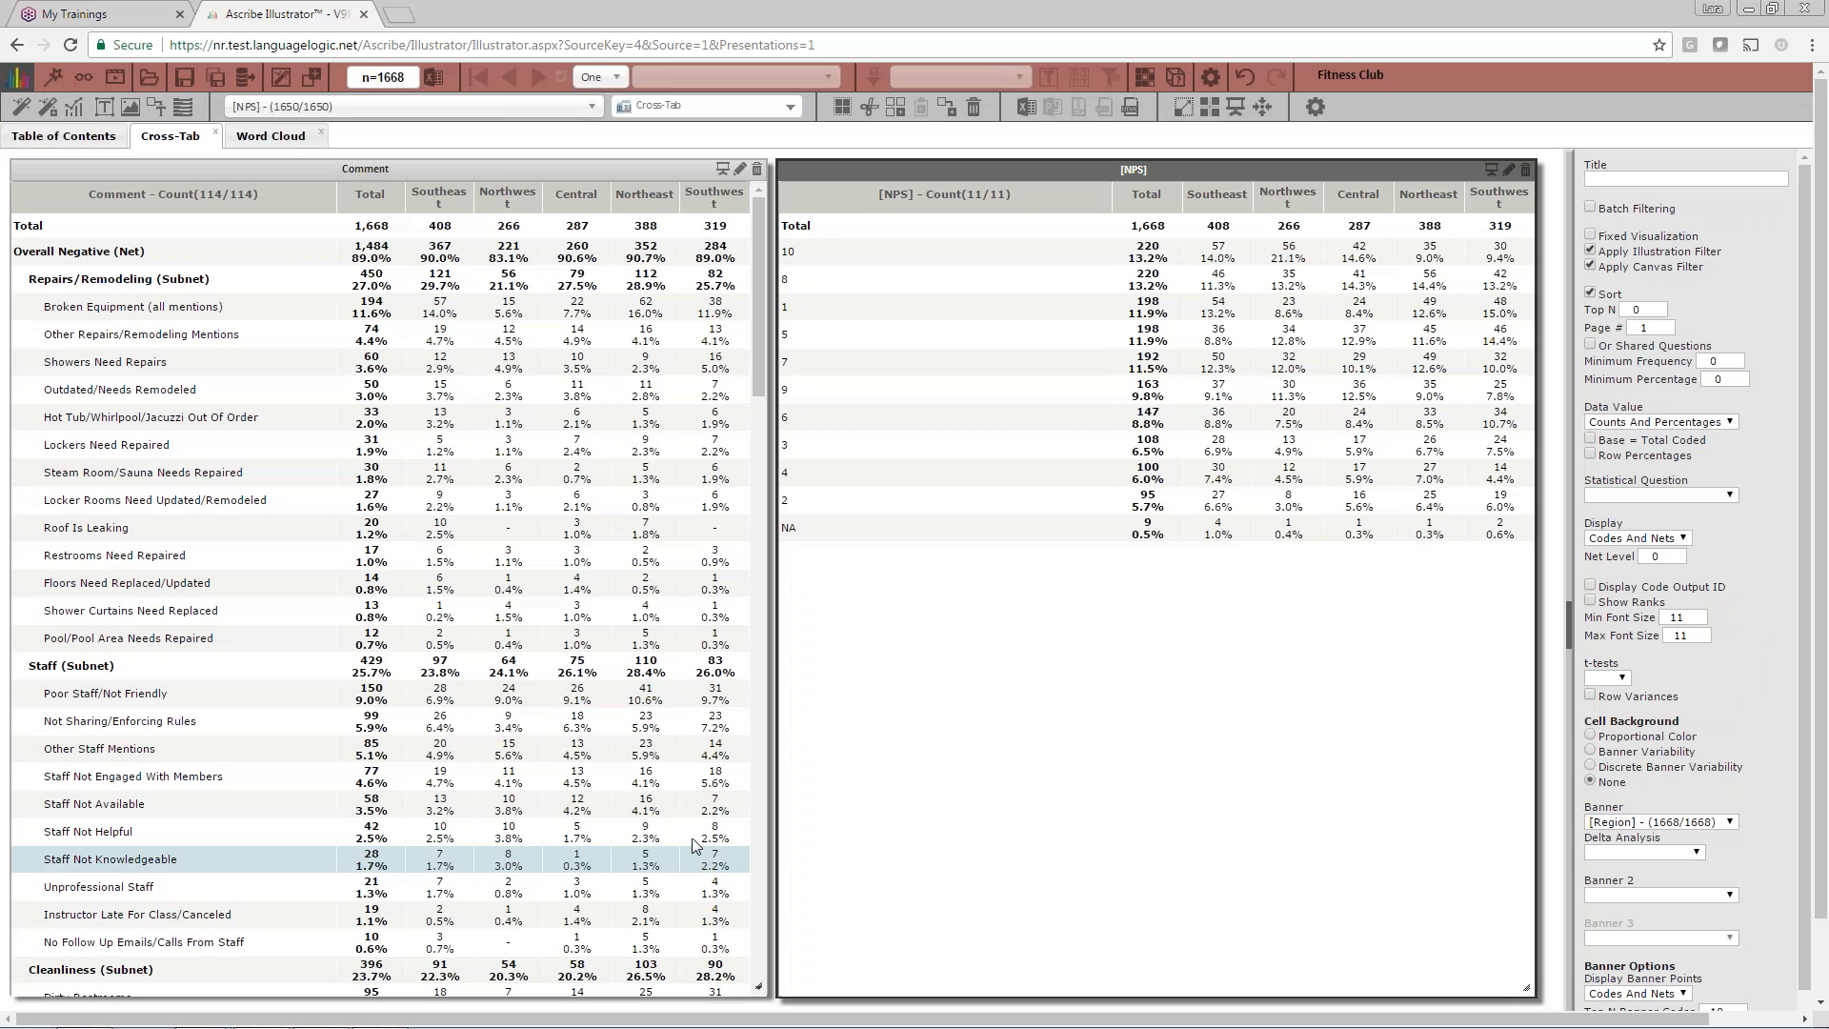
{"action": "left_click_drag", "start_coordinate": [1228, 995], "coordinate": [1216, 560]}
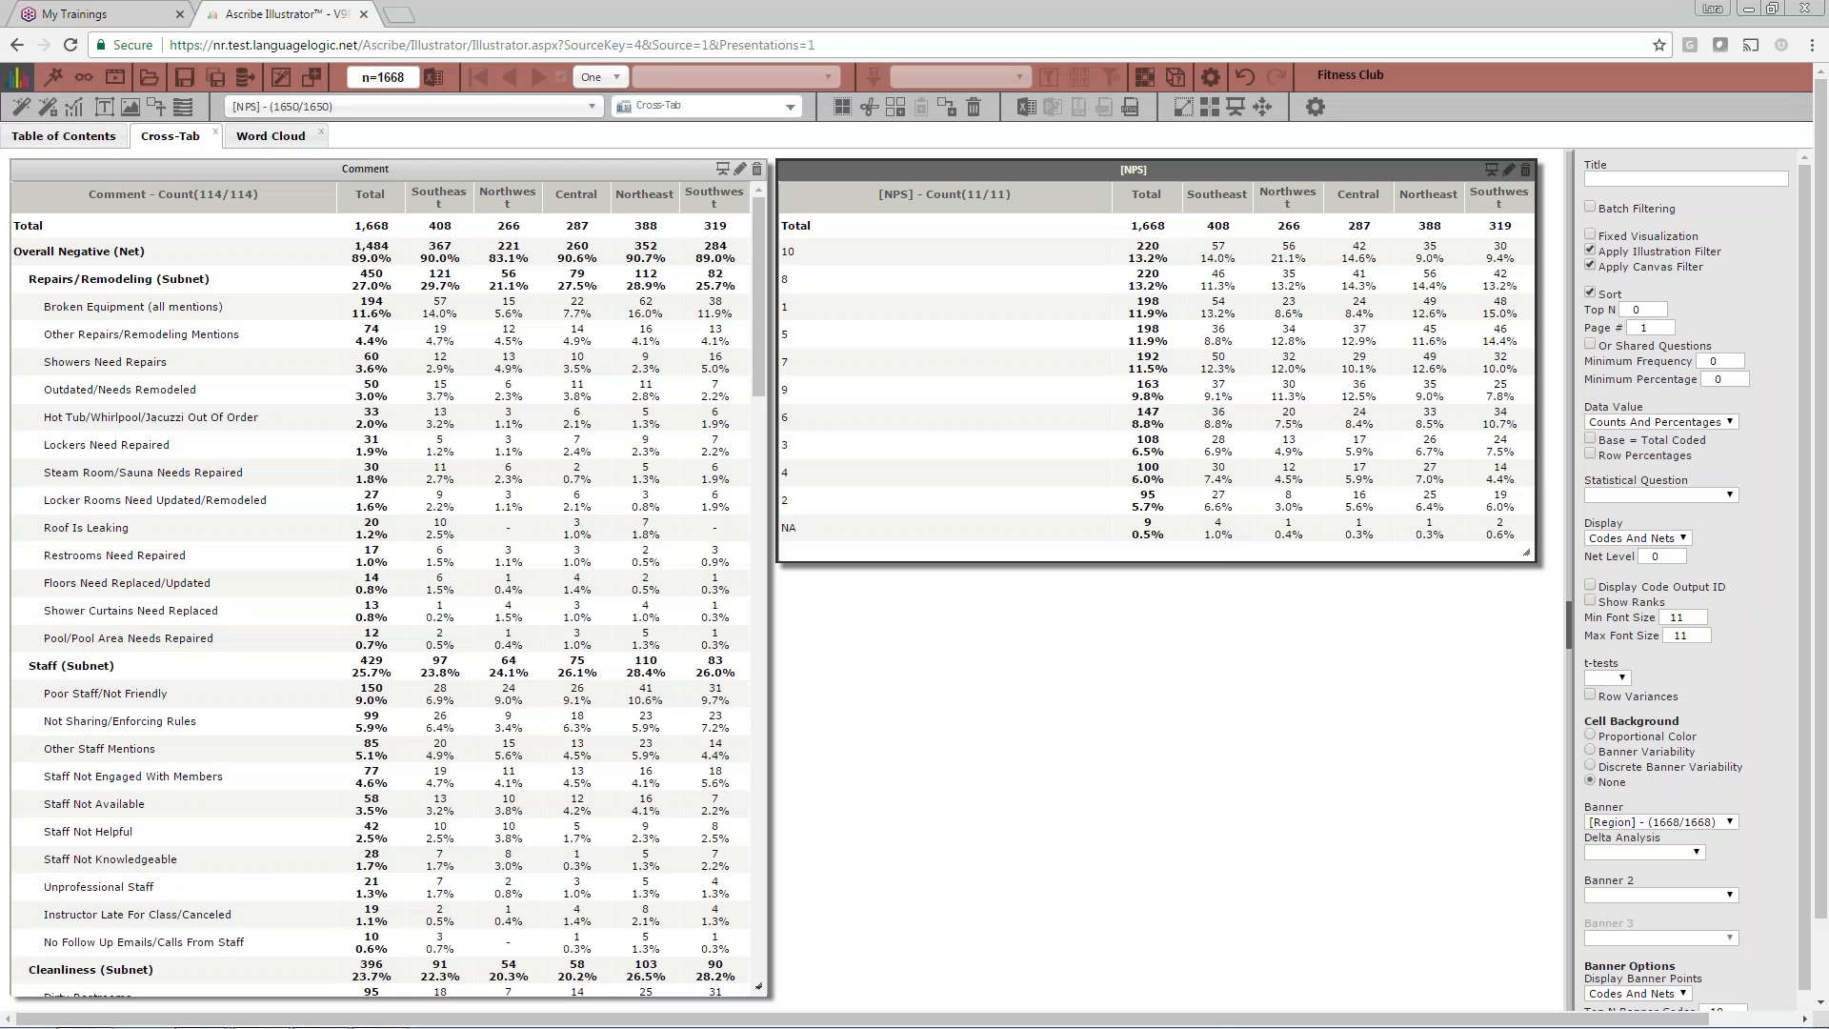
- Add a new blank visualization and size it to fill the space beneath the NPS cross-tab
{"action": "left_click", "coordinate": [20, 106]}
{"action": "left_click_drag", "start_coordinate": [87, 157], "coordinate": [865, 576]}
{"action": "left_click_drag", "start_coordinate": [1090, 636], "coordinate": [1532, 667]}
{"action": "left_click_drag", "start_coordinate": [1330, 803], "coordinate": [1343, 990]}
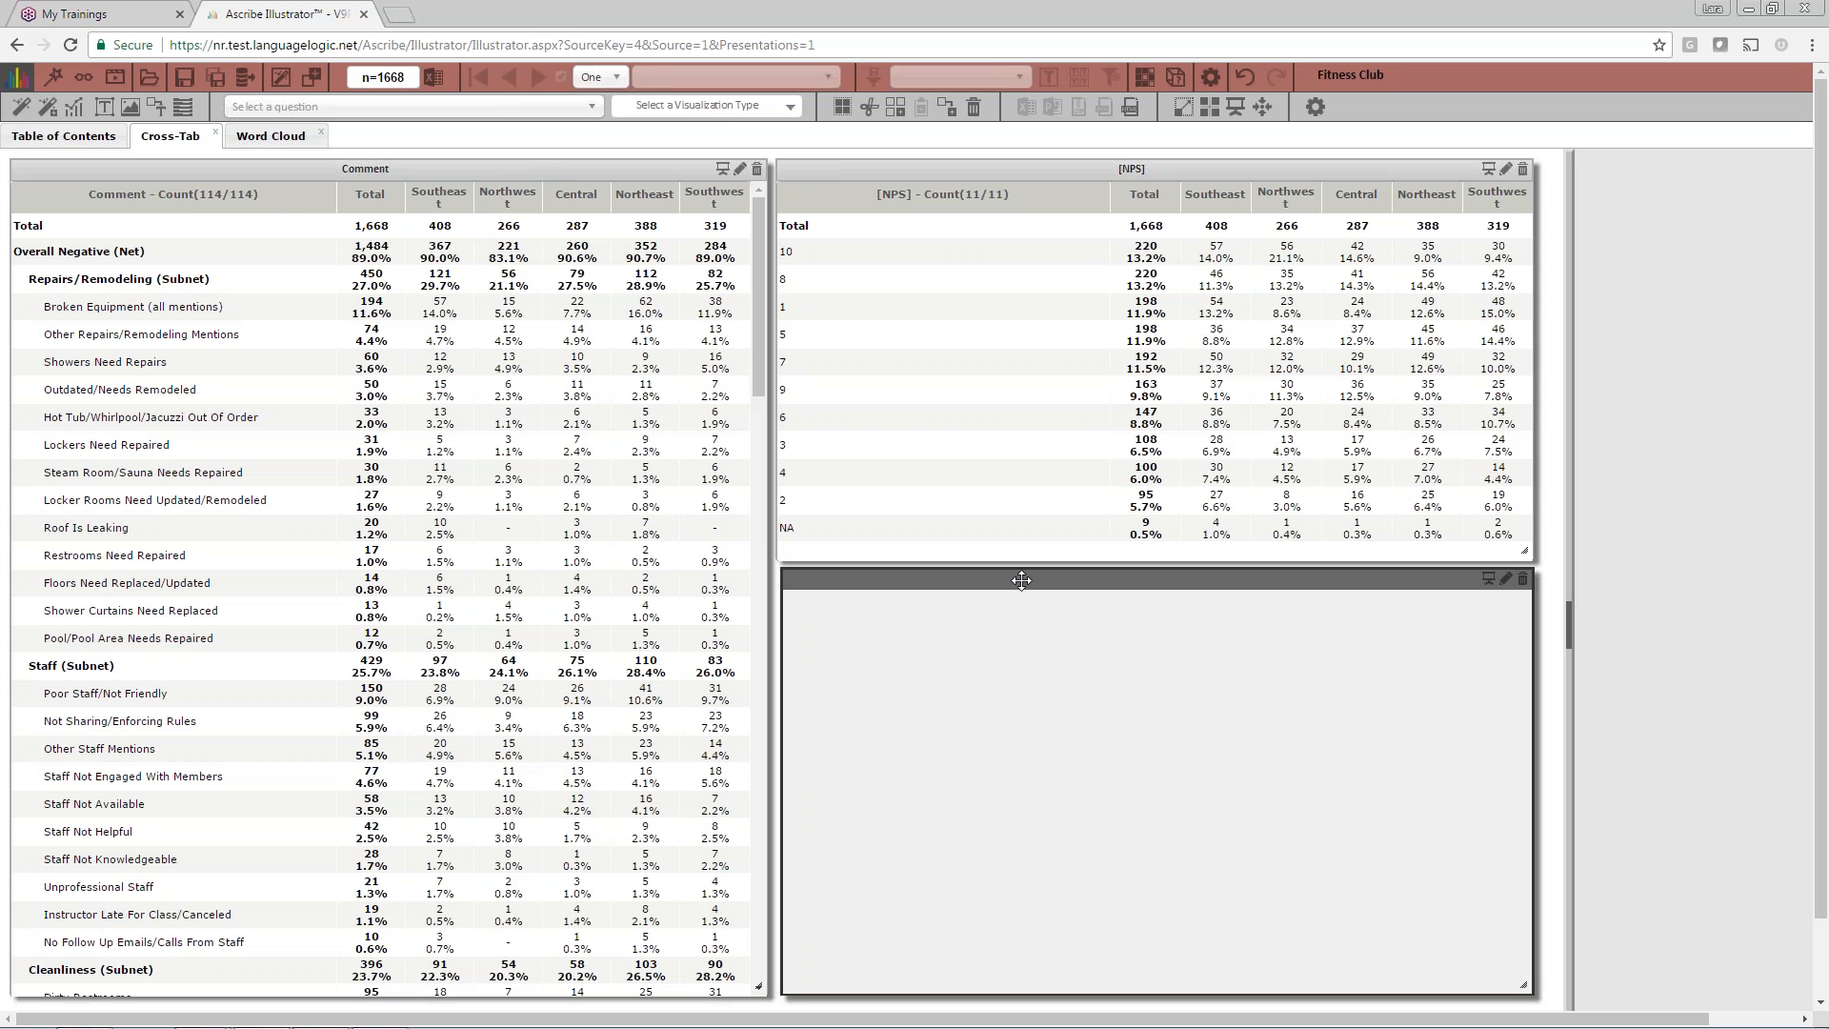
- Assign the Comment question to the blank visualization and set its type to Verbatim
{"action": "left_click", "coordinate": [592, 106]}
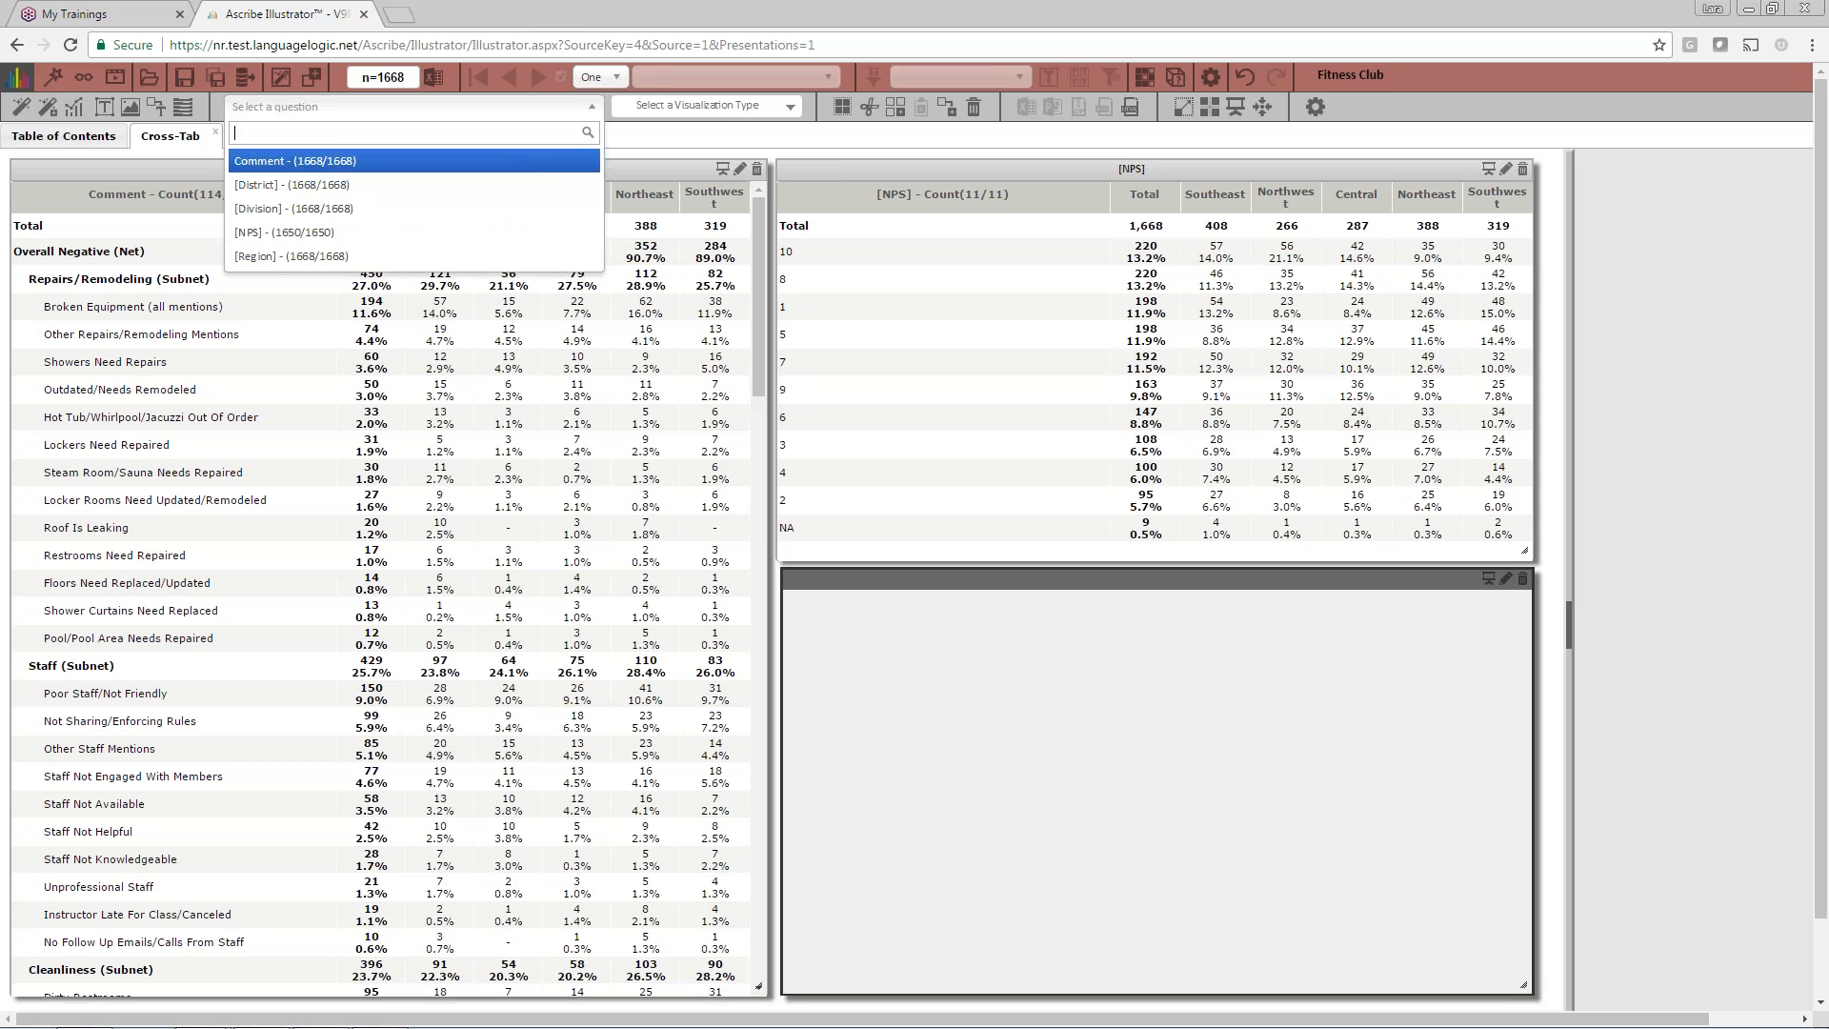
{"action": "left_click", "coordinate": [525, 162]}
{"action": "left_click", "coordinate": [790, 107]}
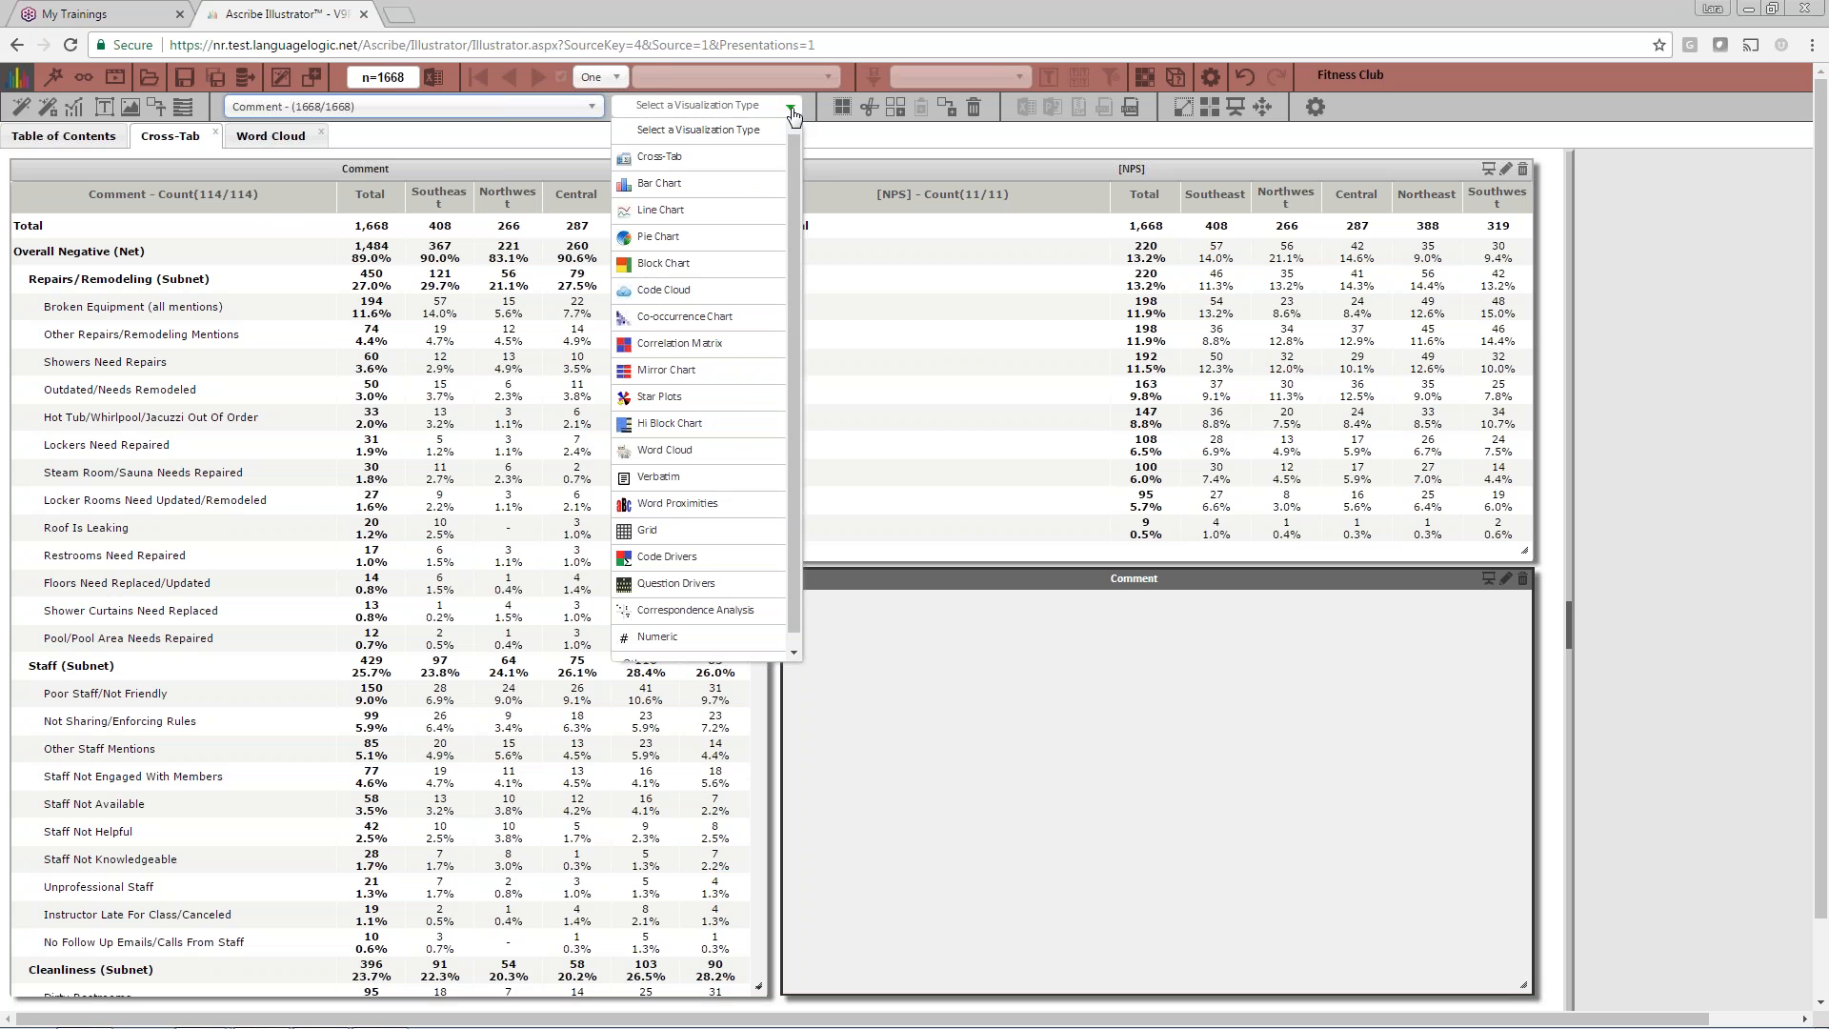
{"action": "left_click", "coordinate": [712, 477]}
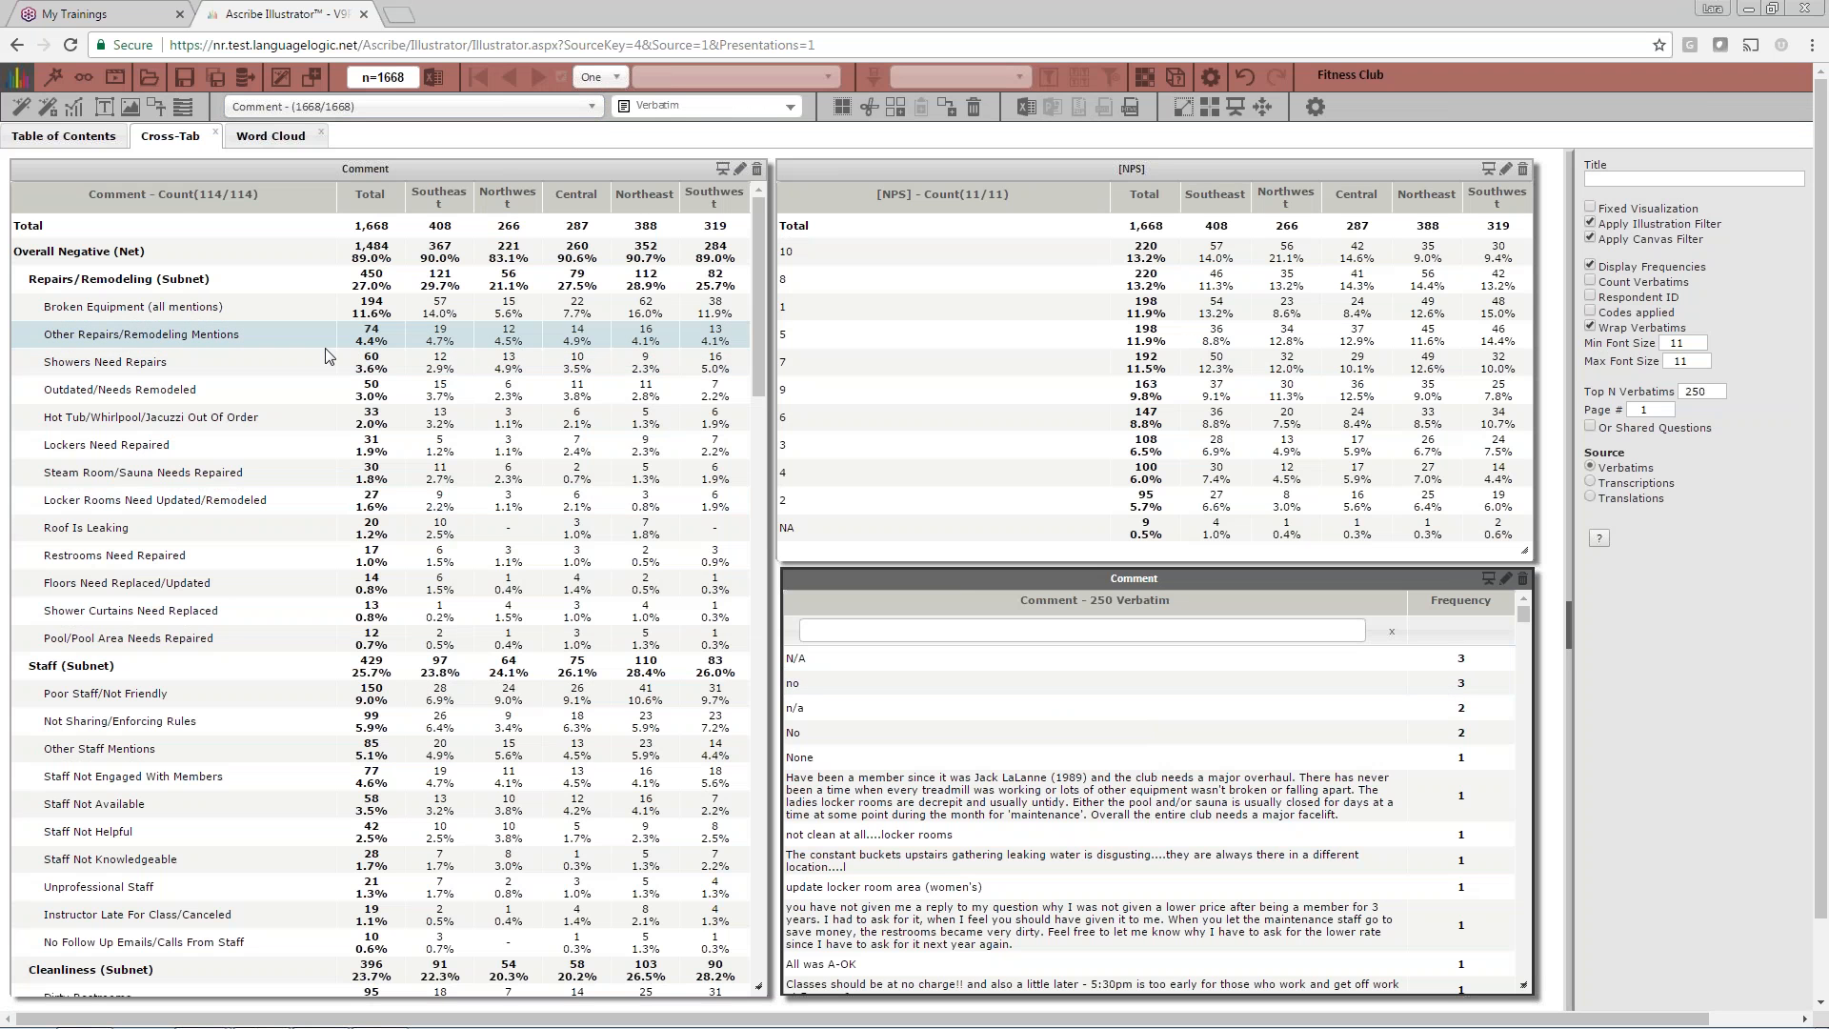
- Filter the data to Northwest respondents mentioning Showers Need Repairs, check the filter's definition, and return to the unfiltered data
{"action": "left_click", "coordinate": [514, 368]}
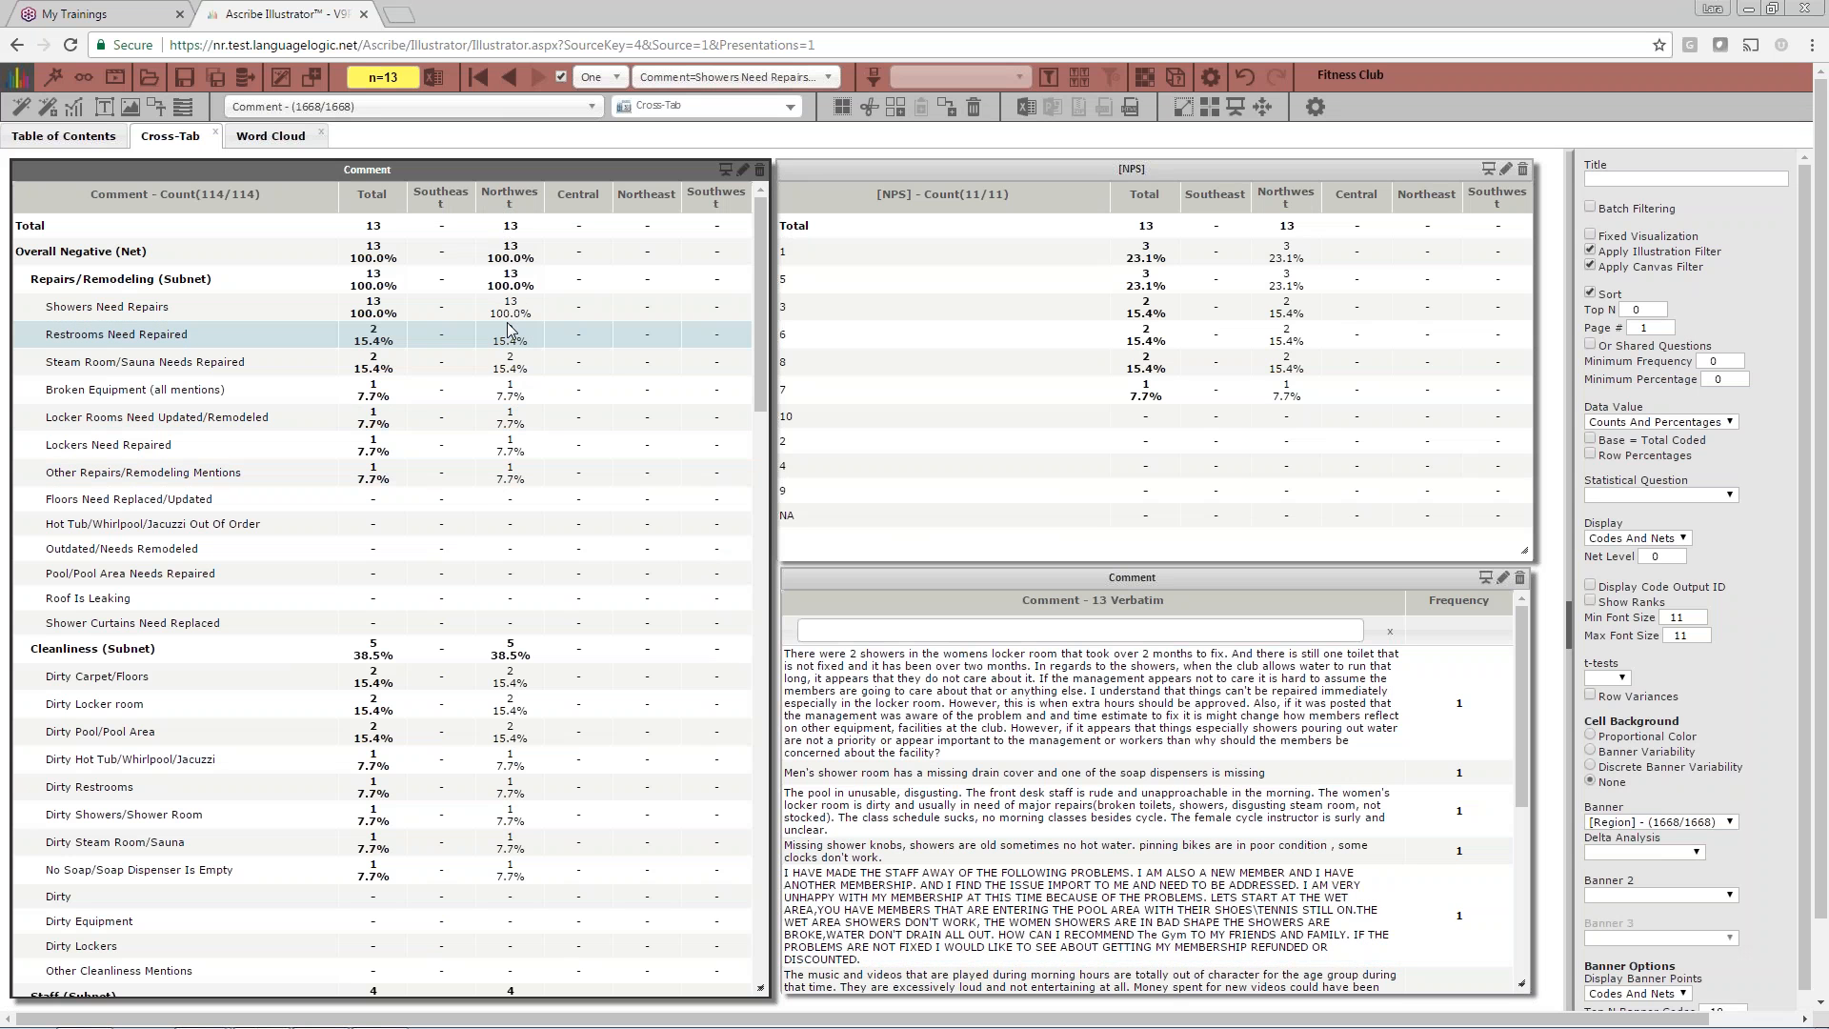
{"action": "left_click", "coordinate": [827, 79]}
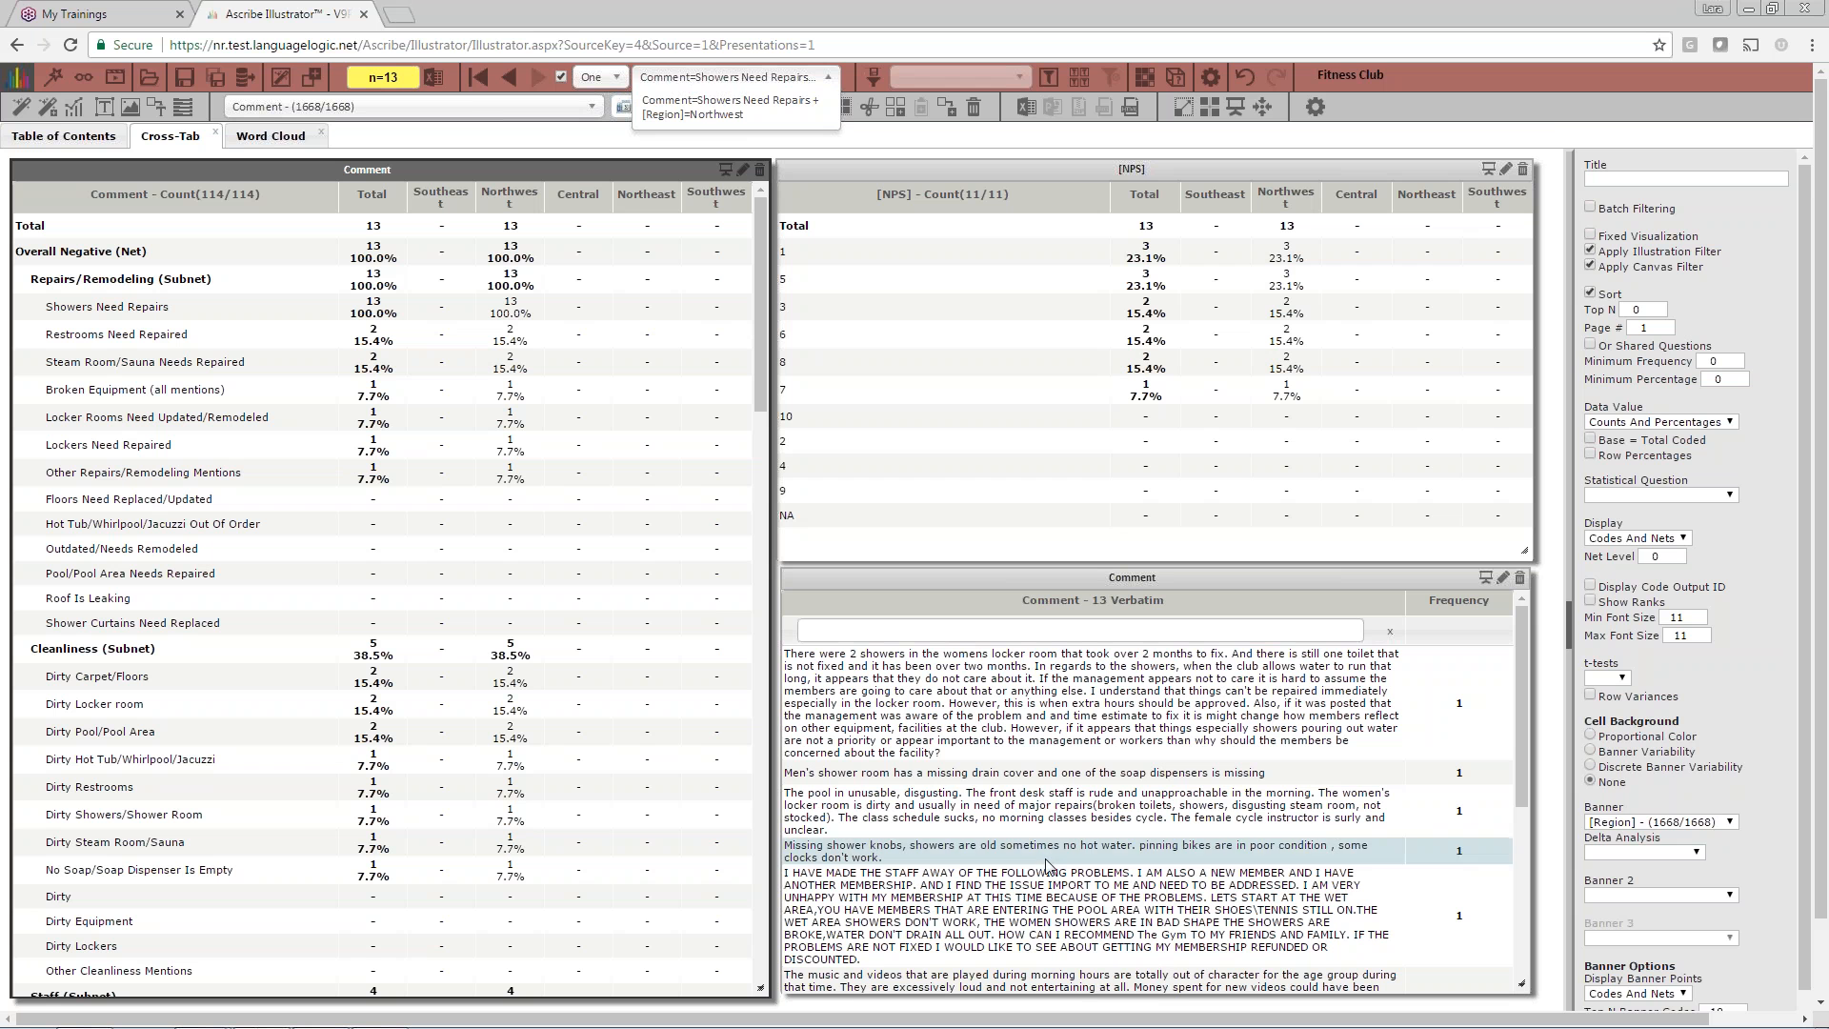
{"action": "left_click", "coordinate": [475, 79]}
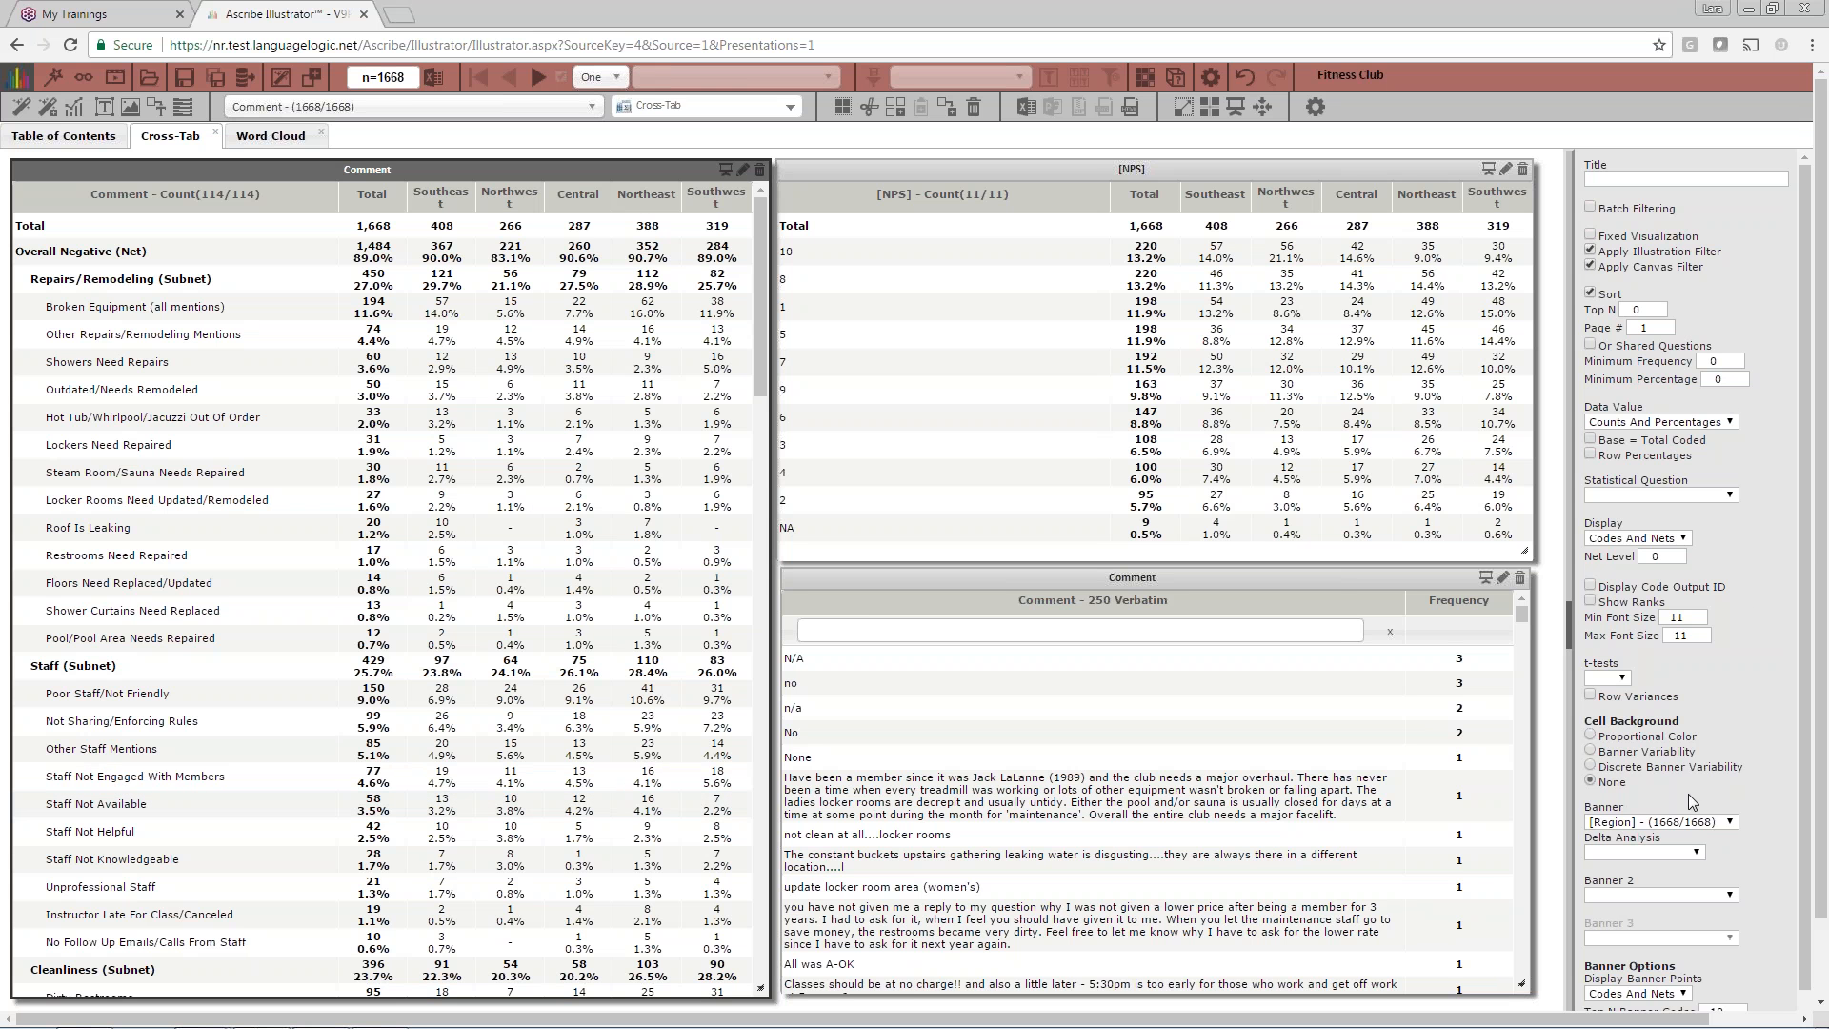
- Try District and Division as the Comment cross-tab's banner and switch it back to Region
{"action": "left_click_drag", "start_coordinate": [1805, 524], "coordinate": [1816, 643]}
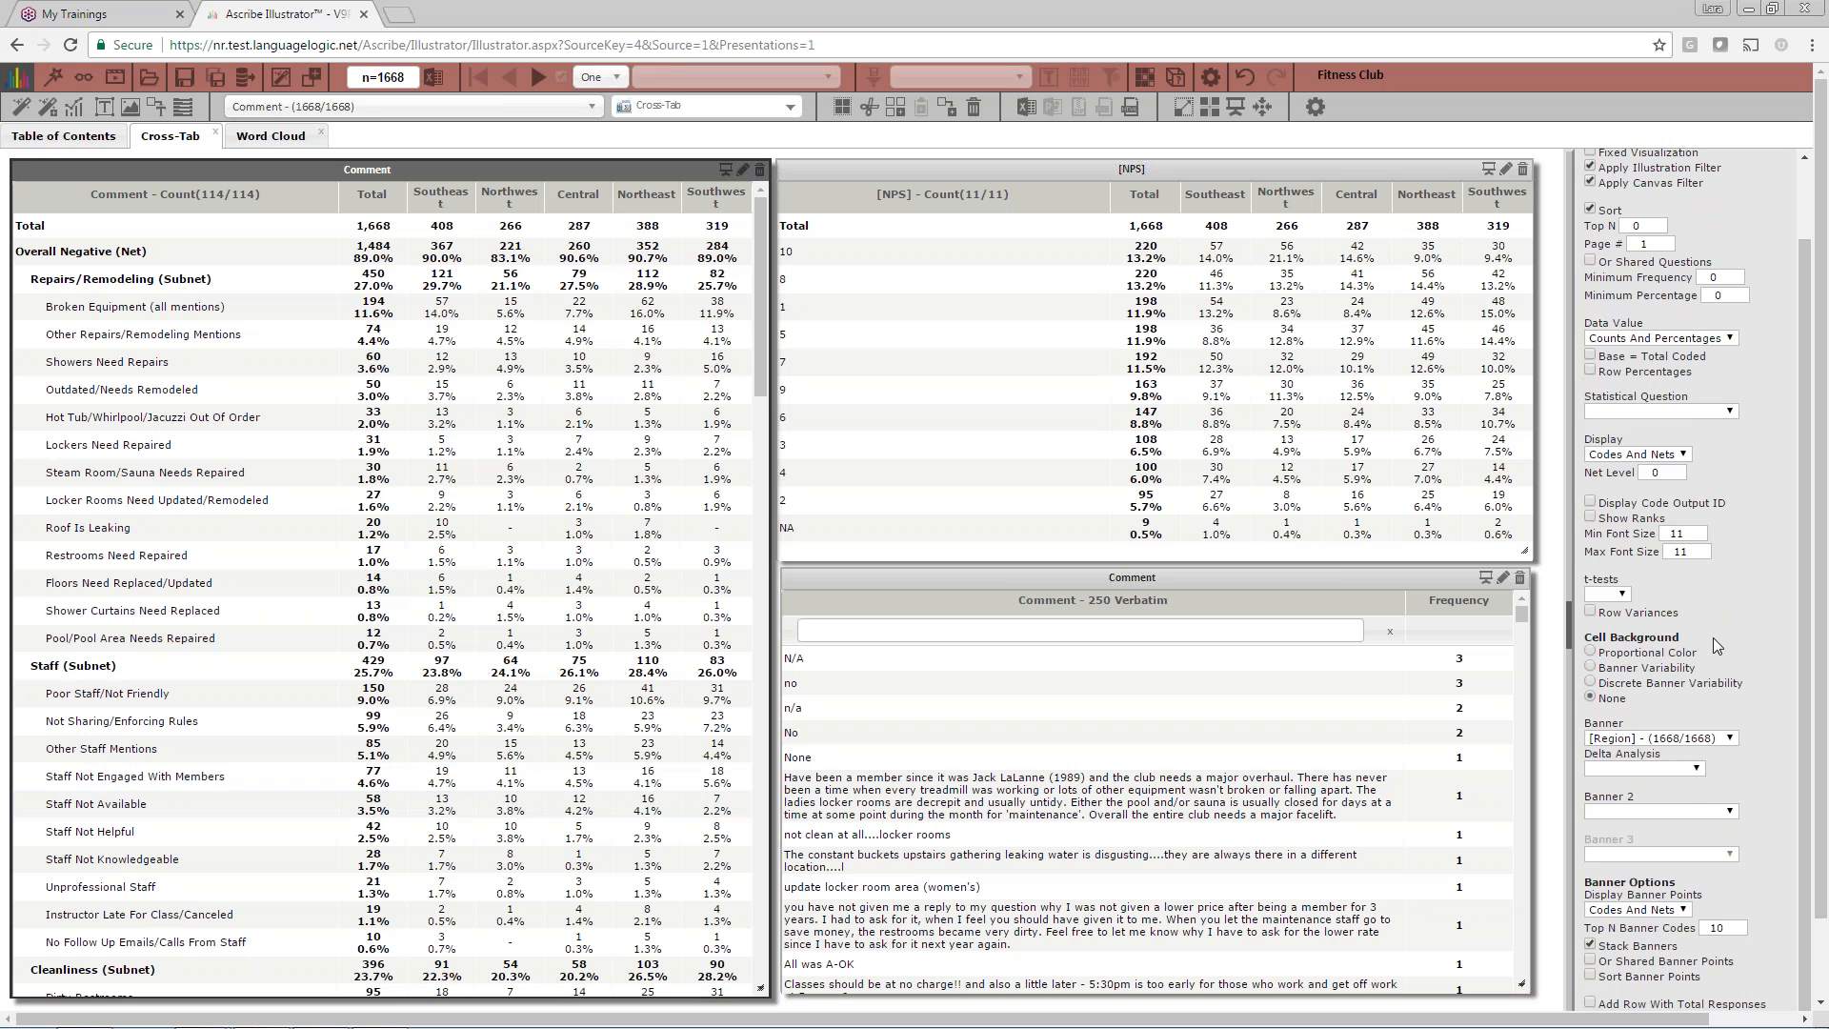
{"action": "left_click", "coordinate": [1729, 738]}
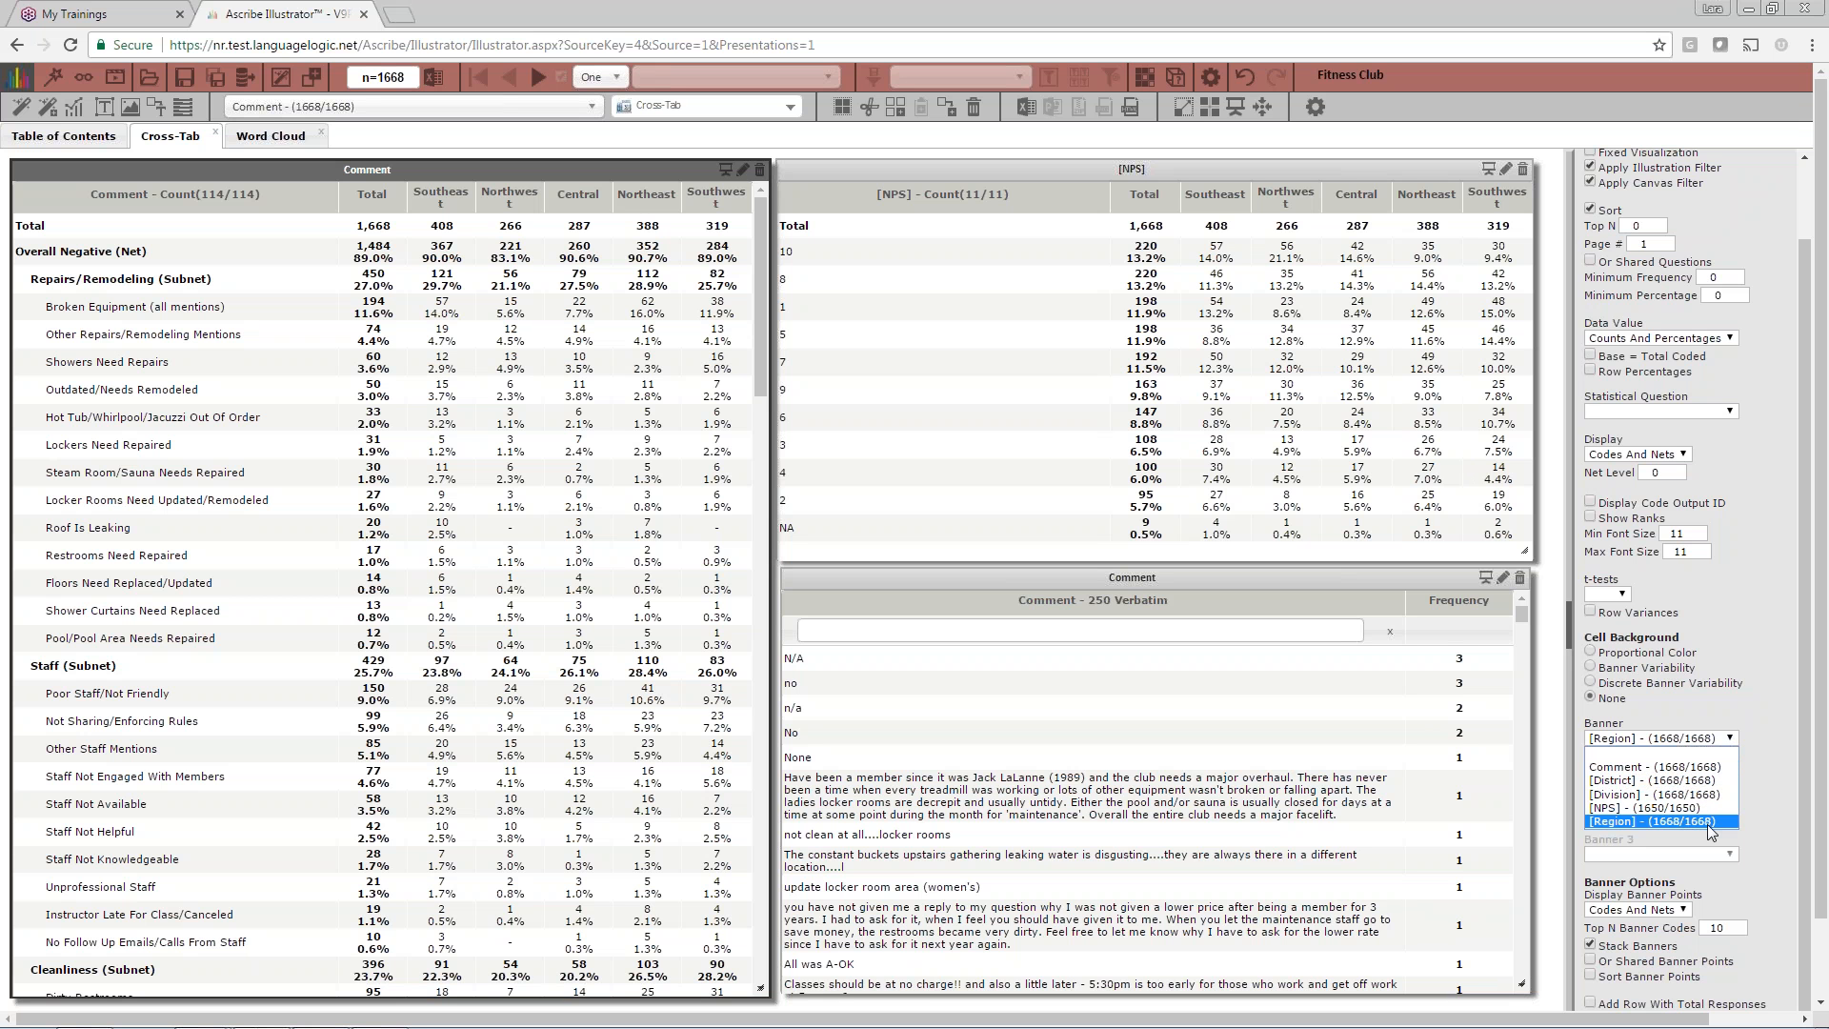
{"action": "left_click", "coordinate": [1710, 780]}
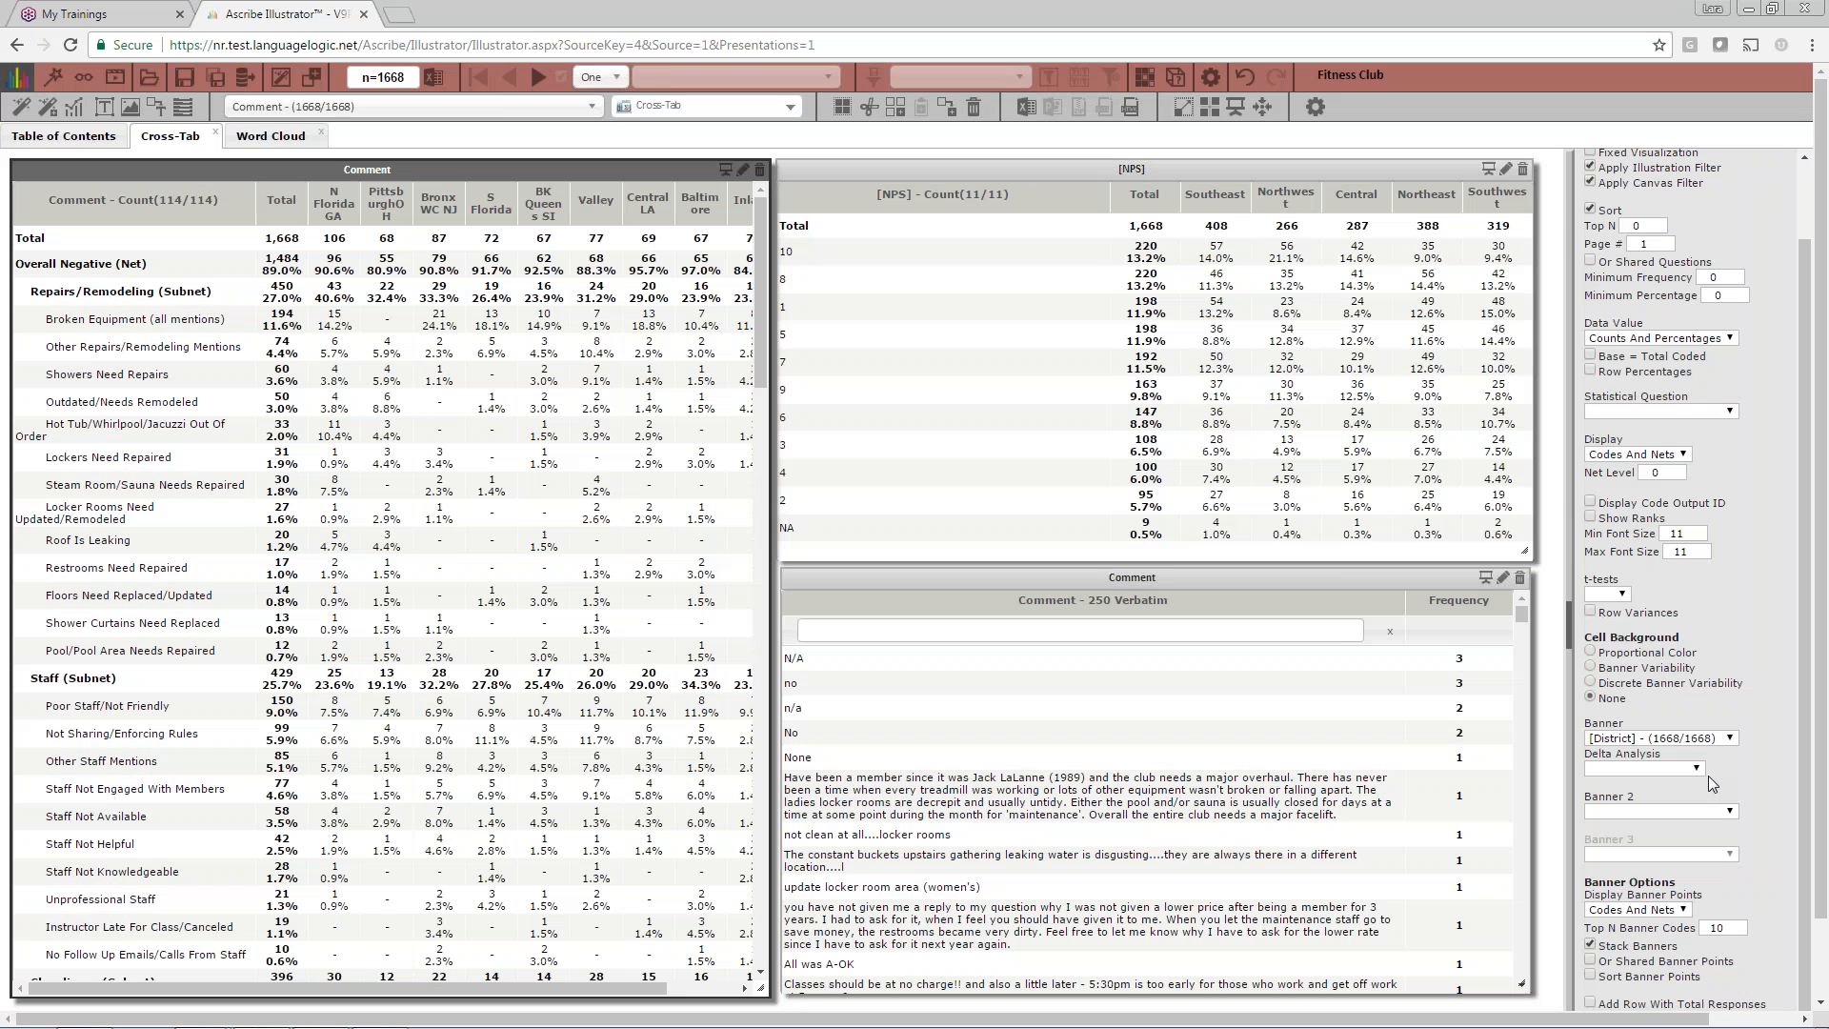
{"action": "left_click", "coordinate": [1729, 745]}
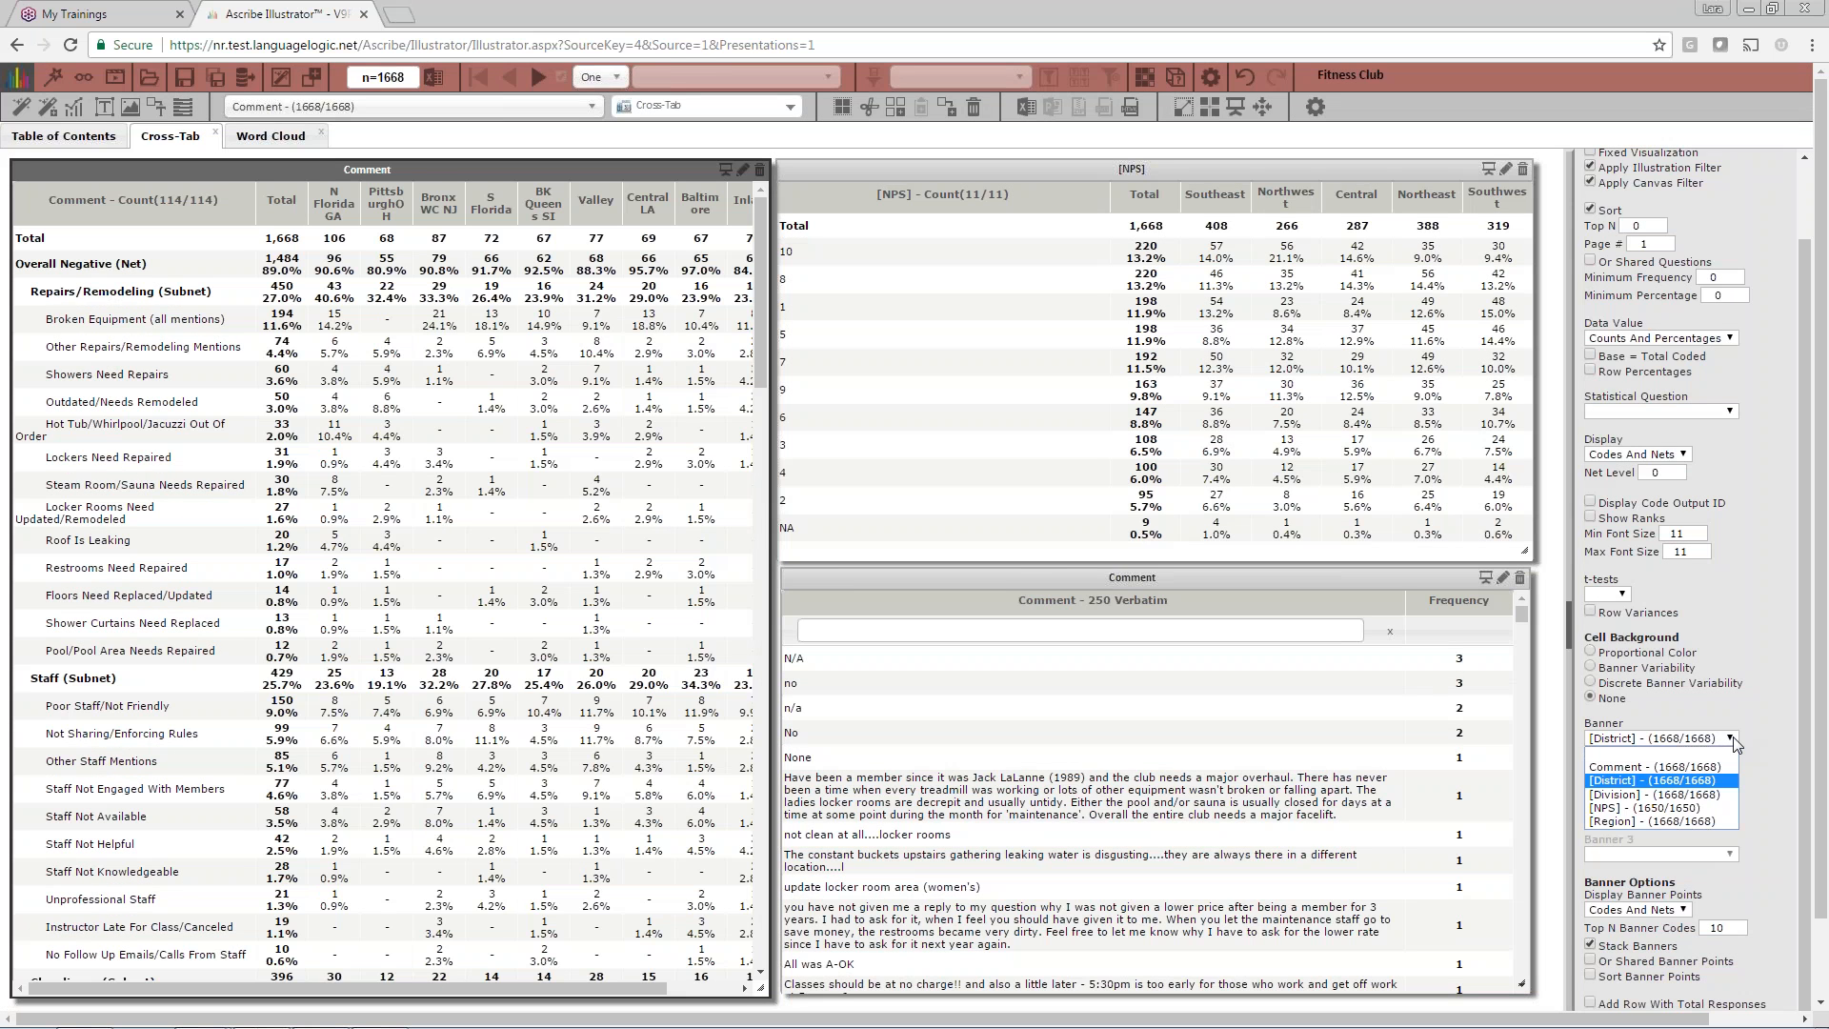
{"action": "left_click", "coordinate": [1720, 791]}
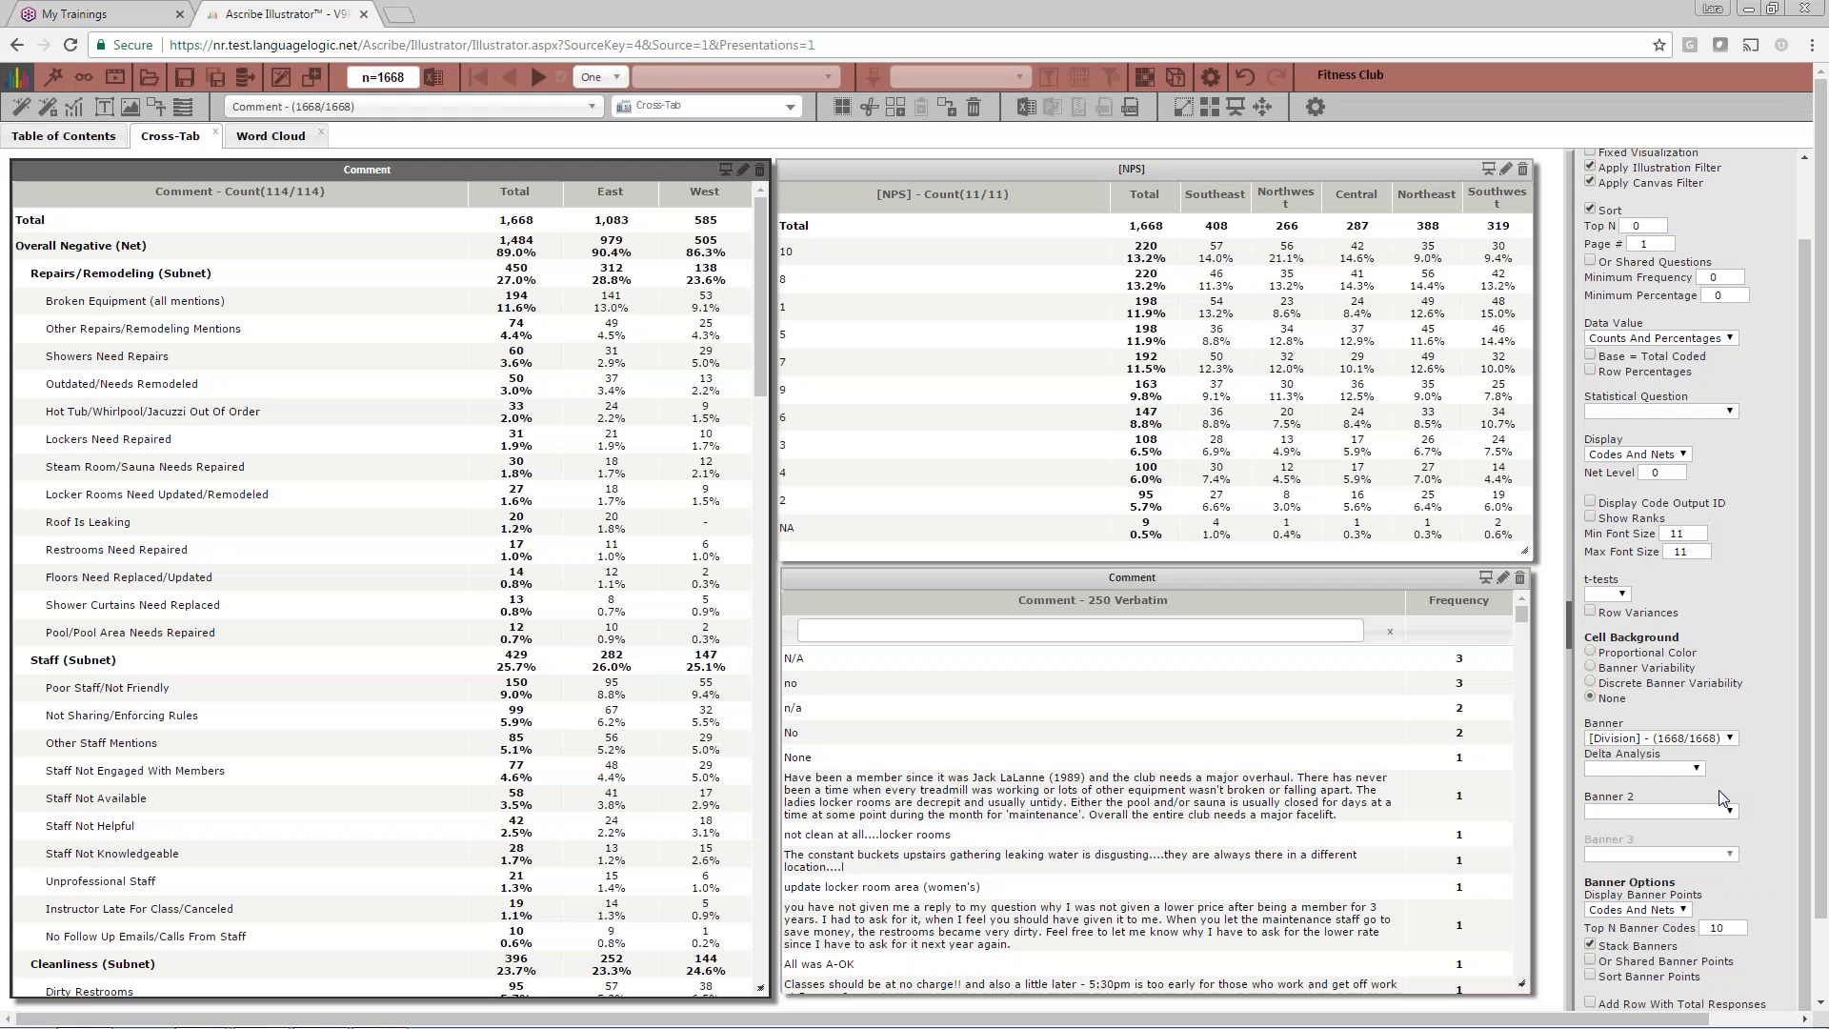
{"action": "left_click", "coordinate": [1732, 739]}
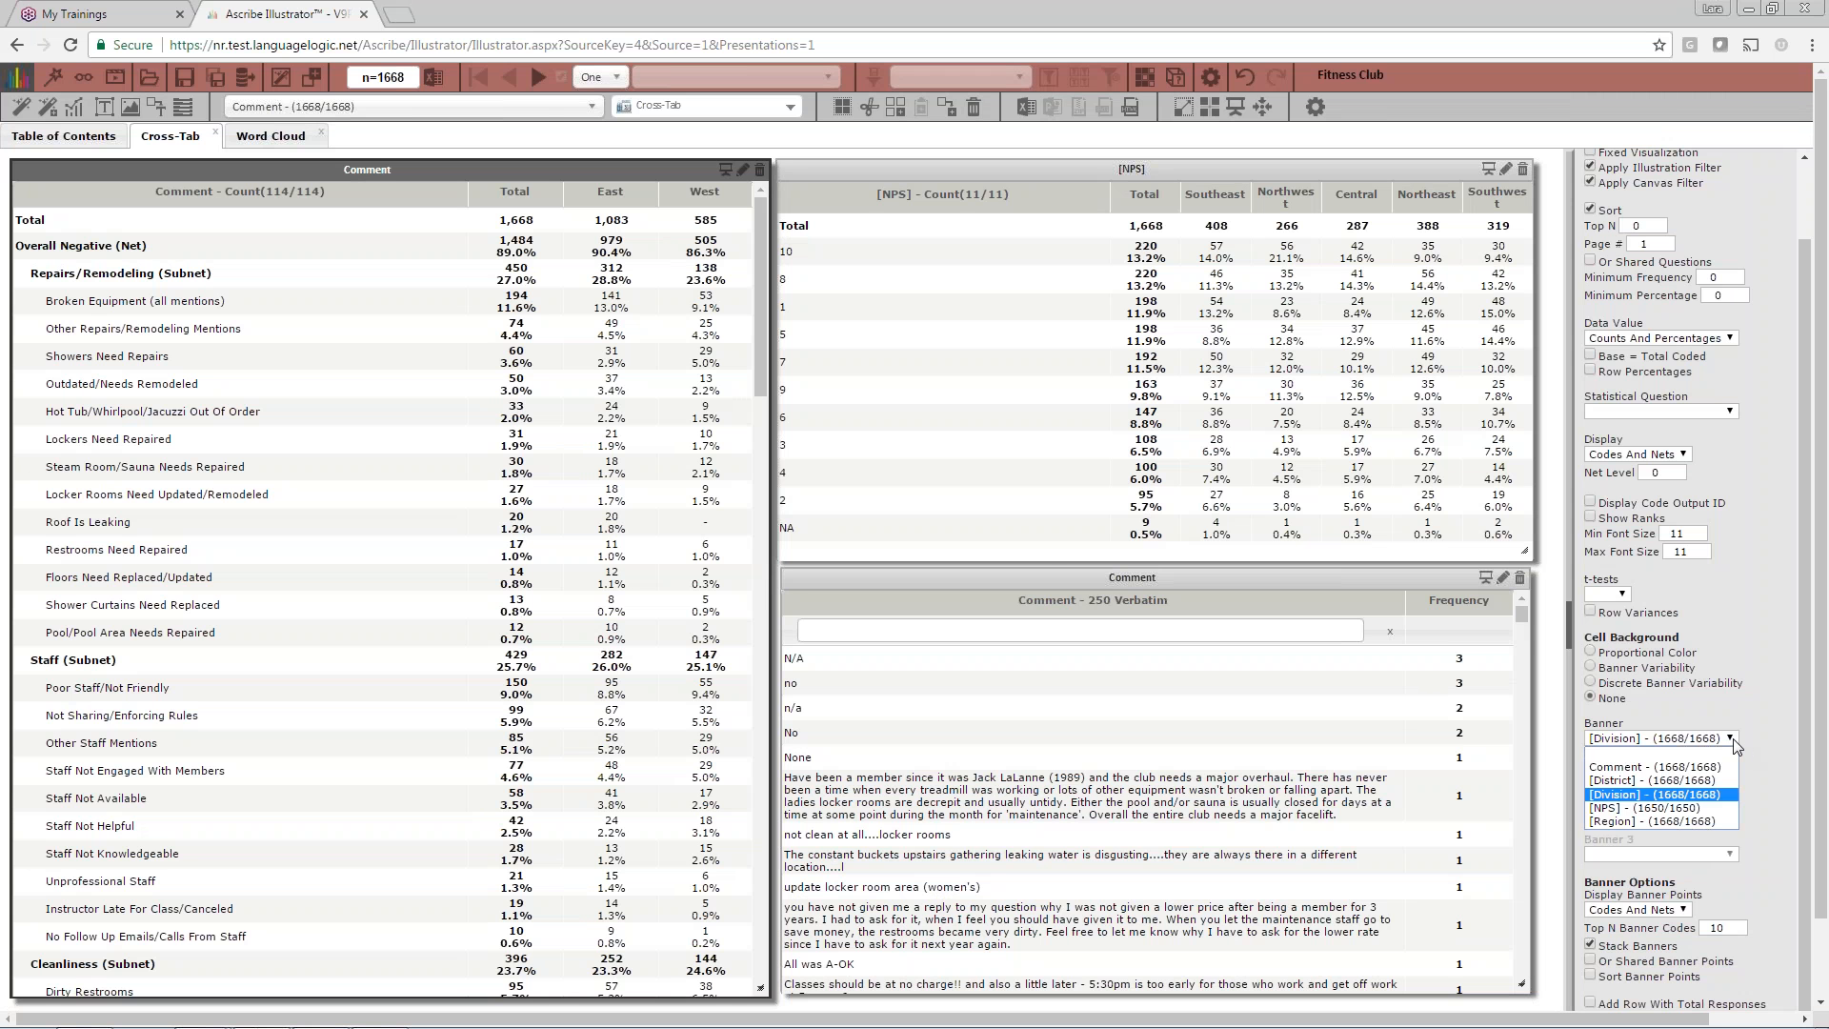
{"action": "left_click", "coordinate": [1720, 821]}
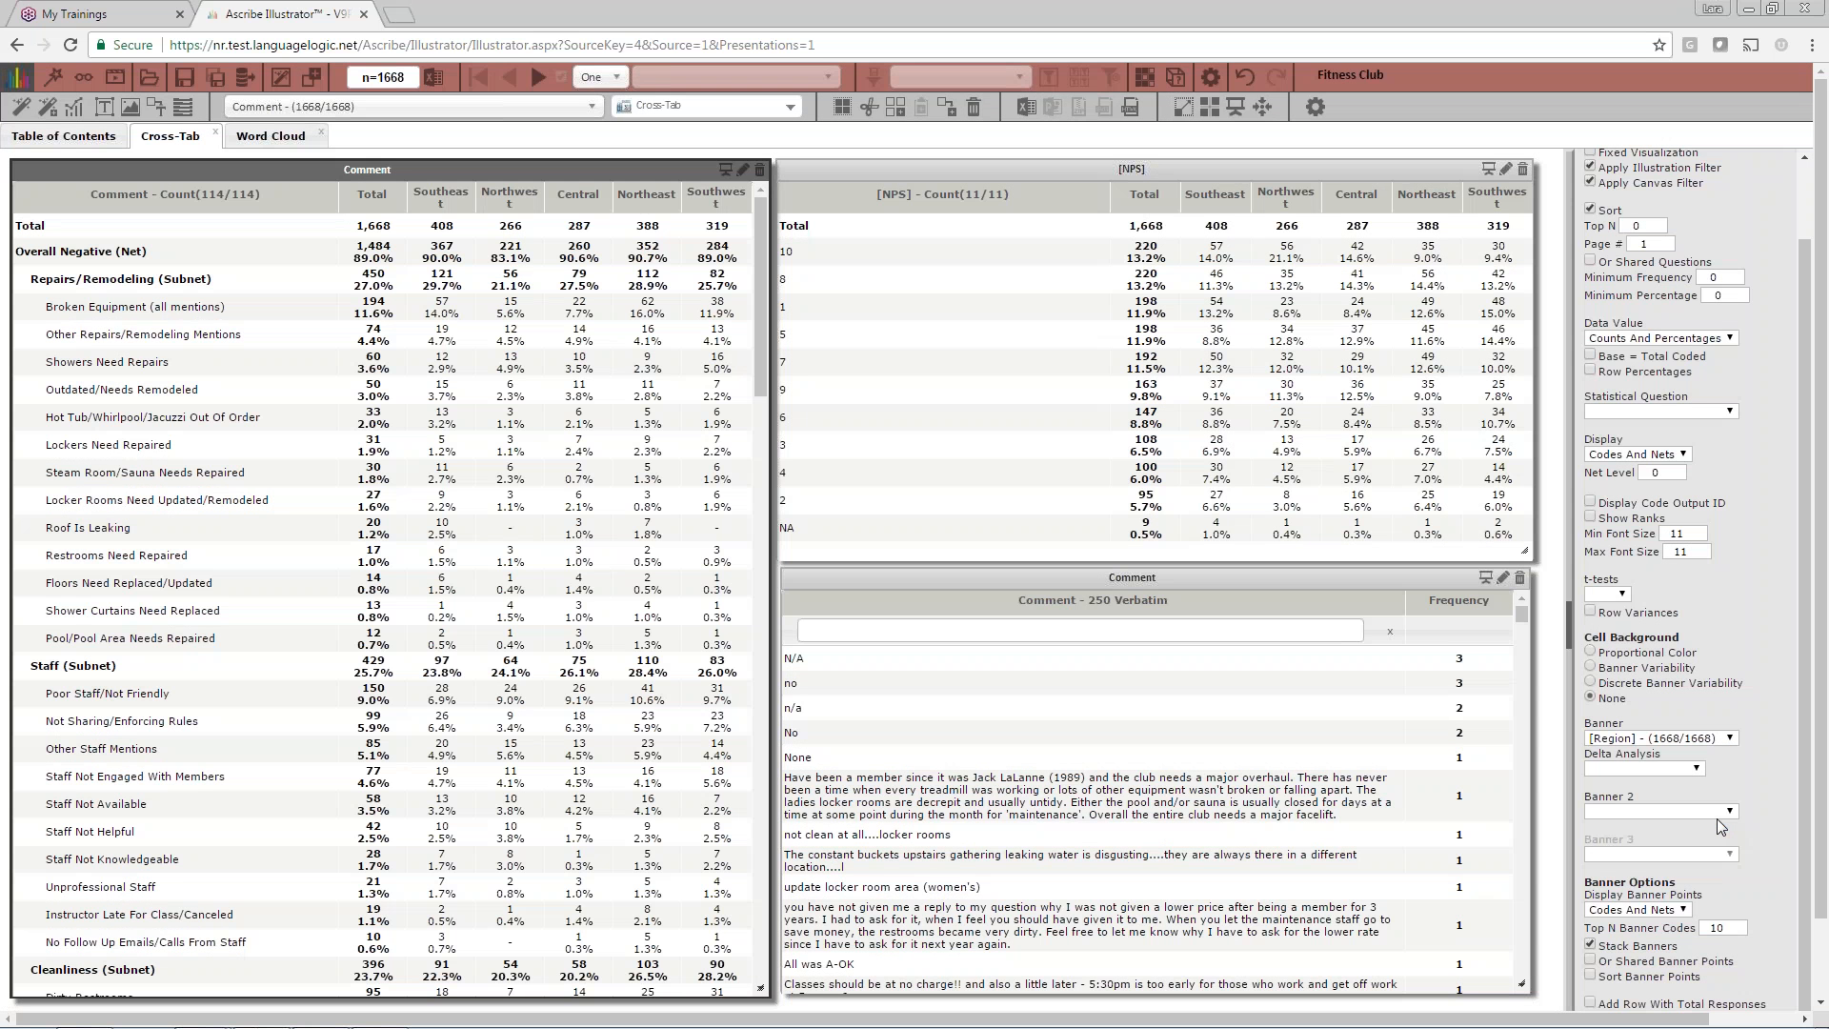
{"action": "left_click", "coordinate": [1730, 812]}
{"action": "left_click", "coordinate": [1730, 811]}
- Look through the property defaults categories in the Tools settings and leave them without saving changes
{"action": "left_click", "coordinate": [1212, 77]}
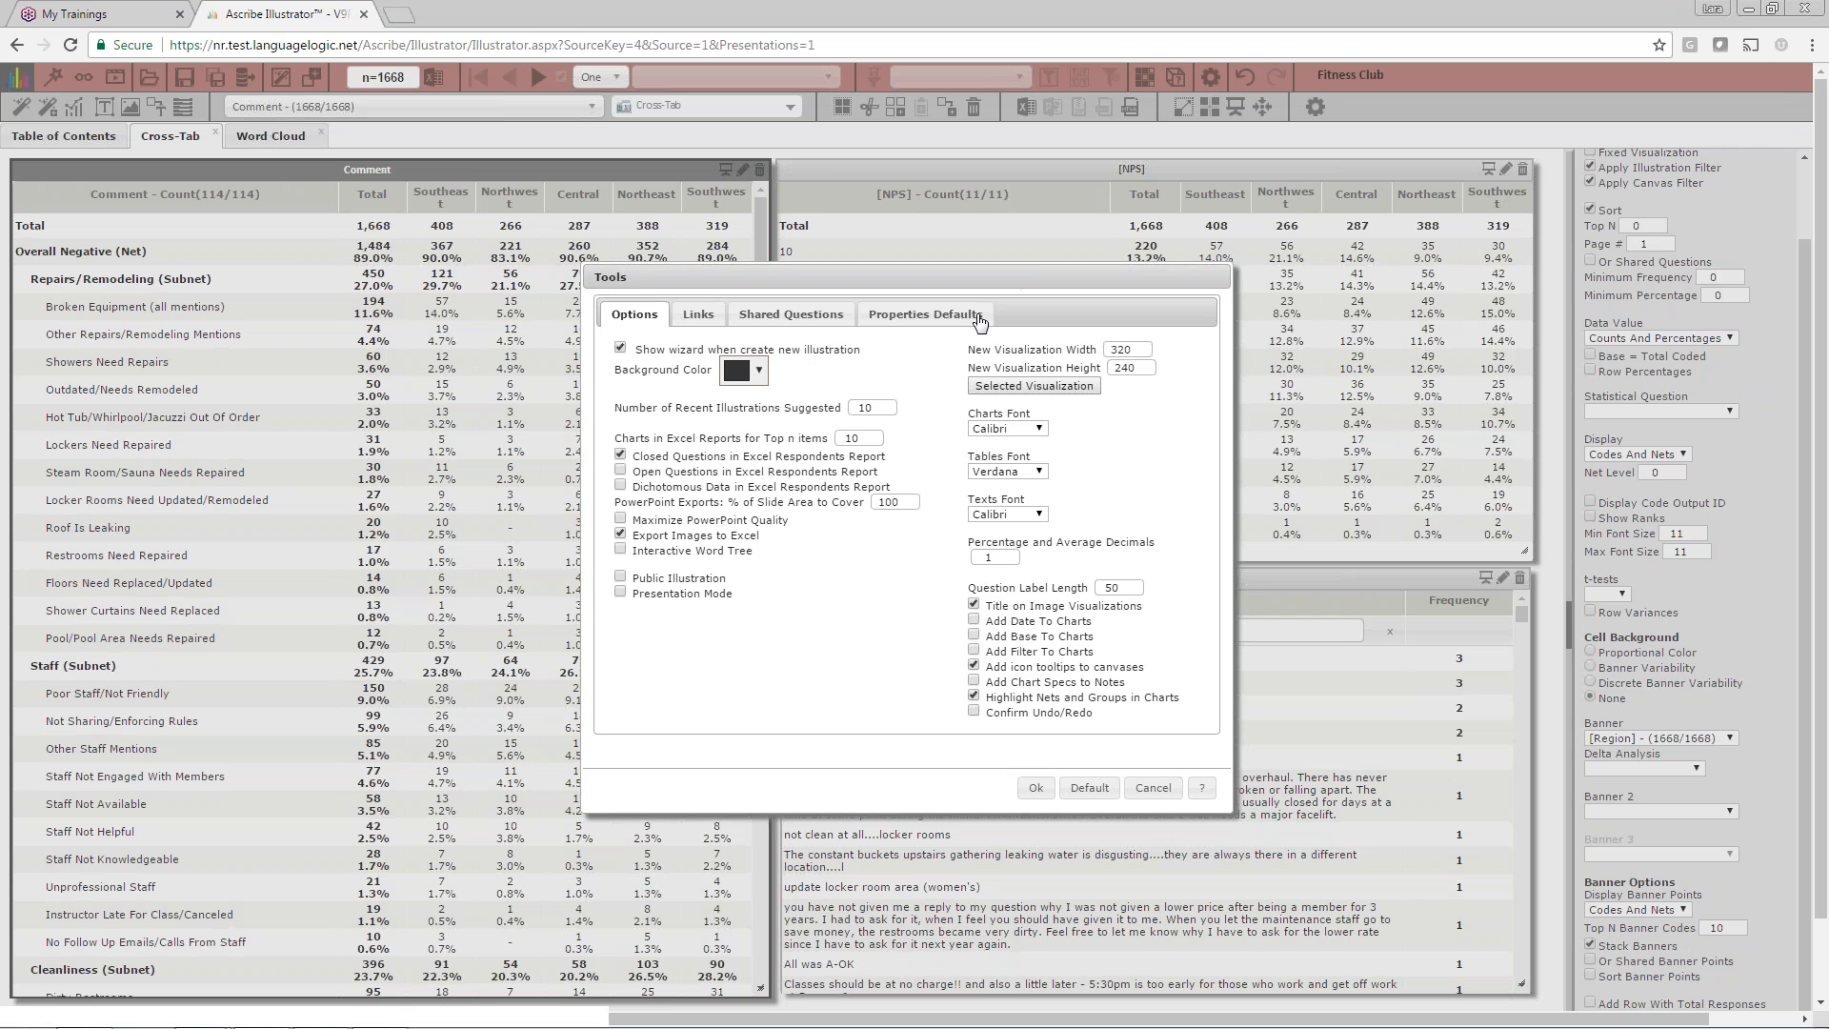
{"action": "left_click", "coordinate": [925, 314]}
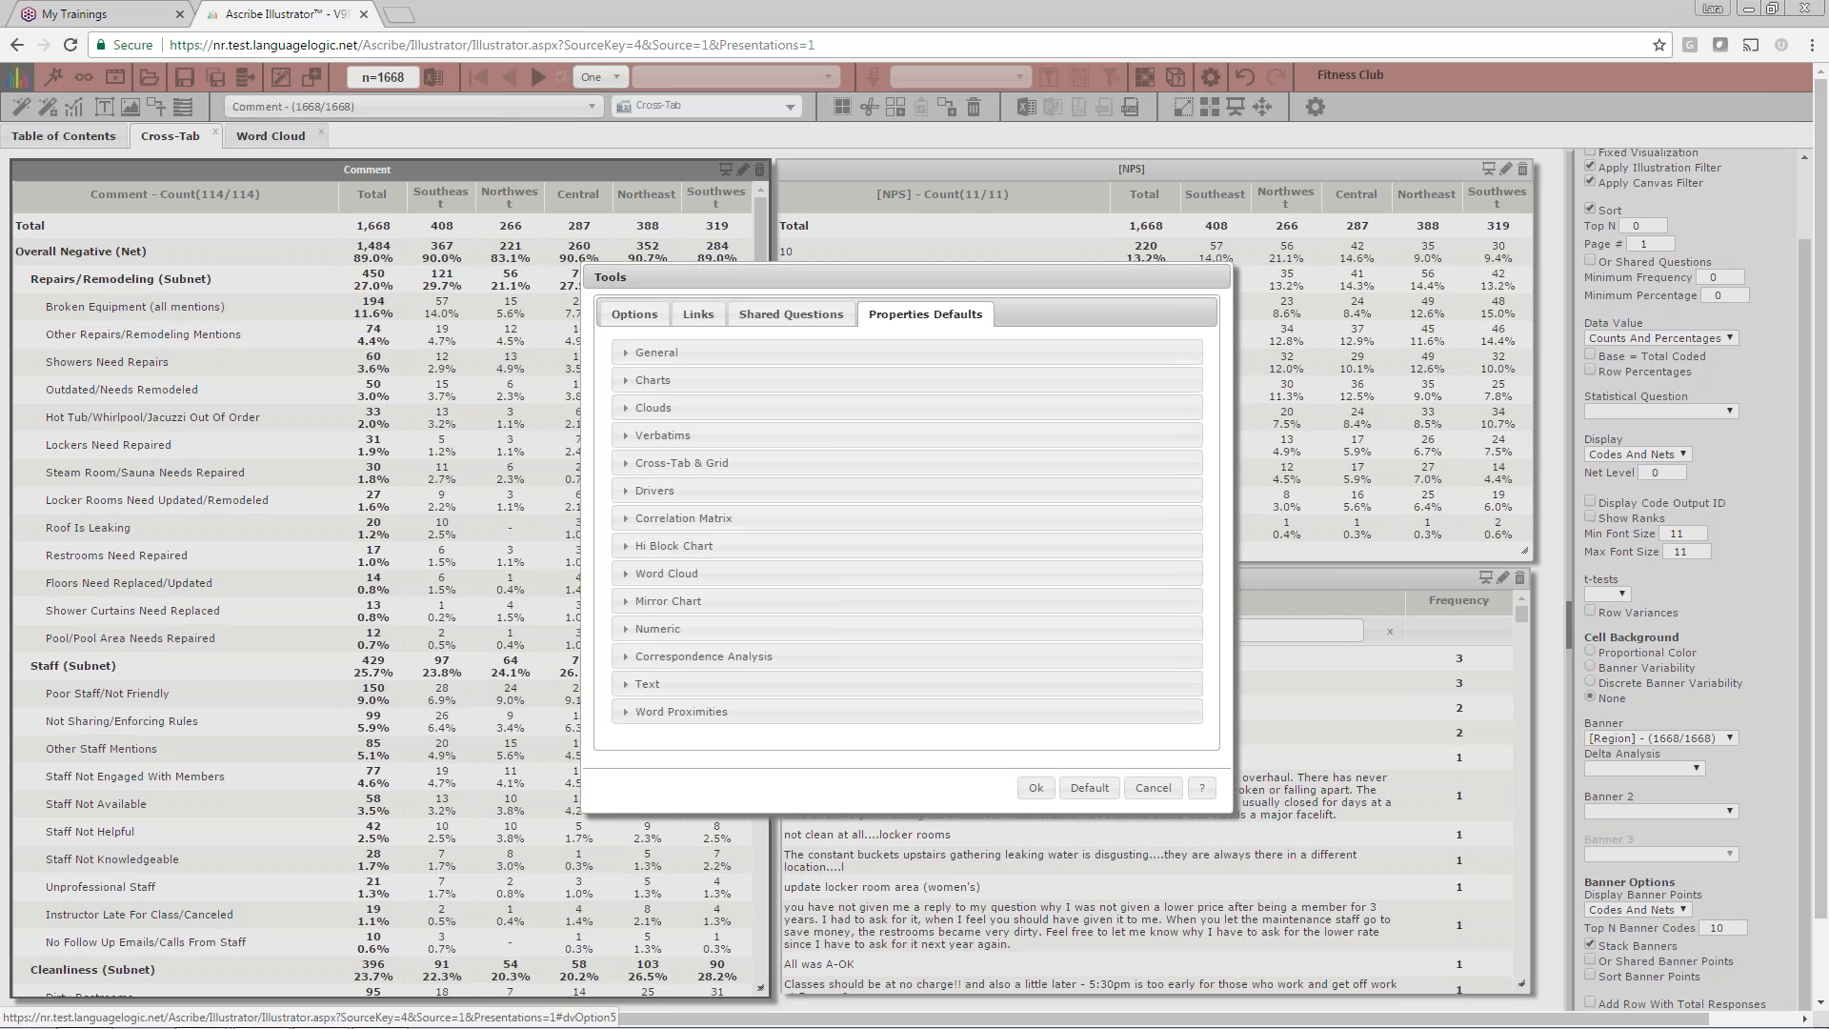
{"action": "left_click", "coordinate": [628, 356]}
{"action": "left_click", "coordinate": [629, 359]}
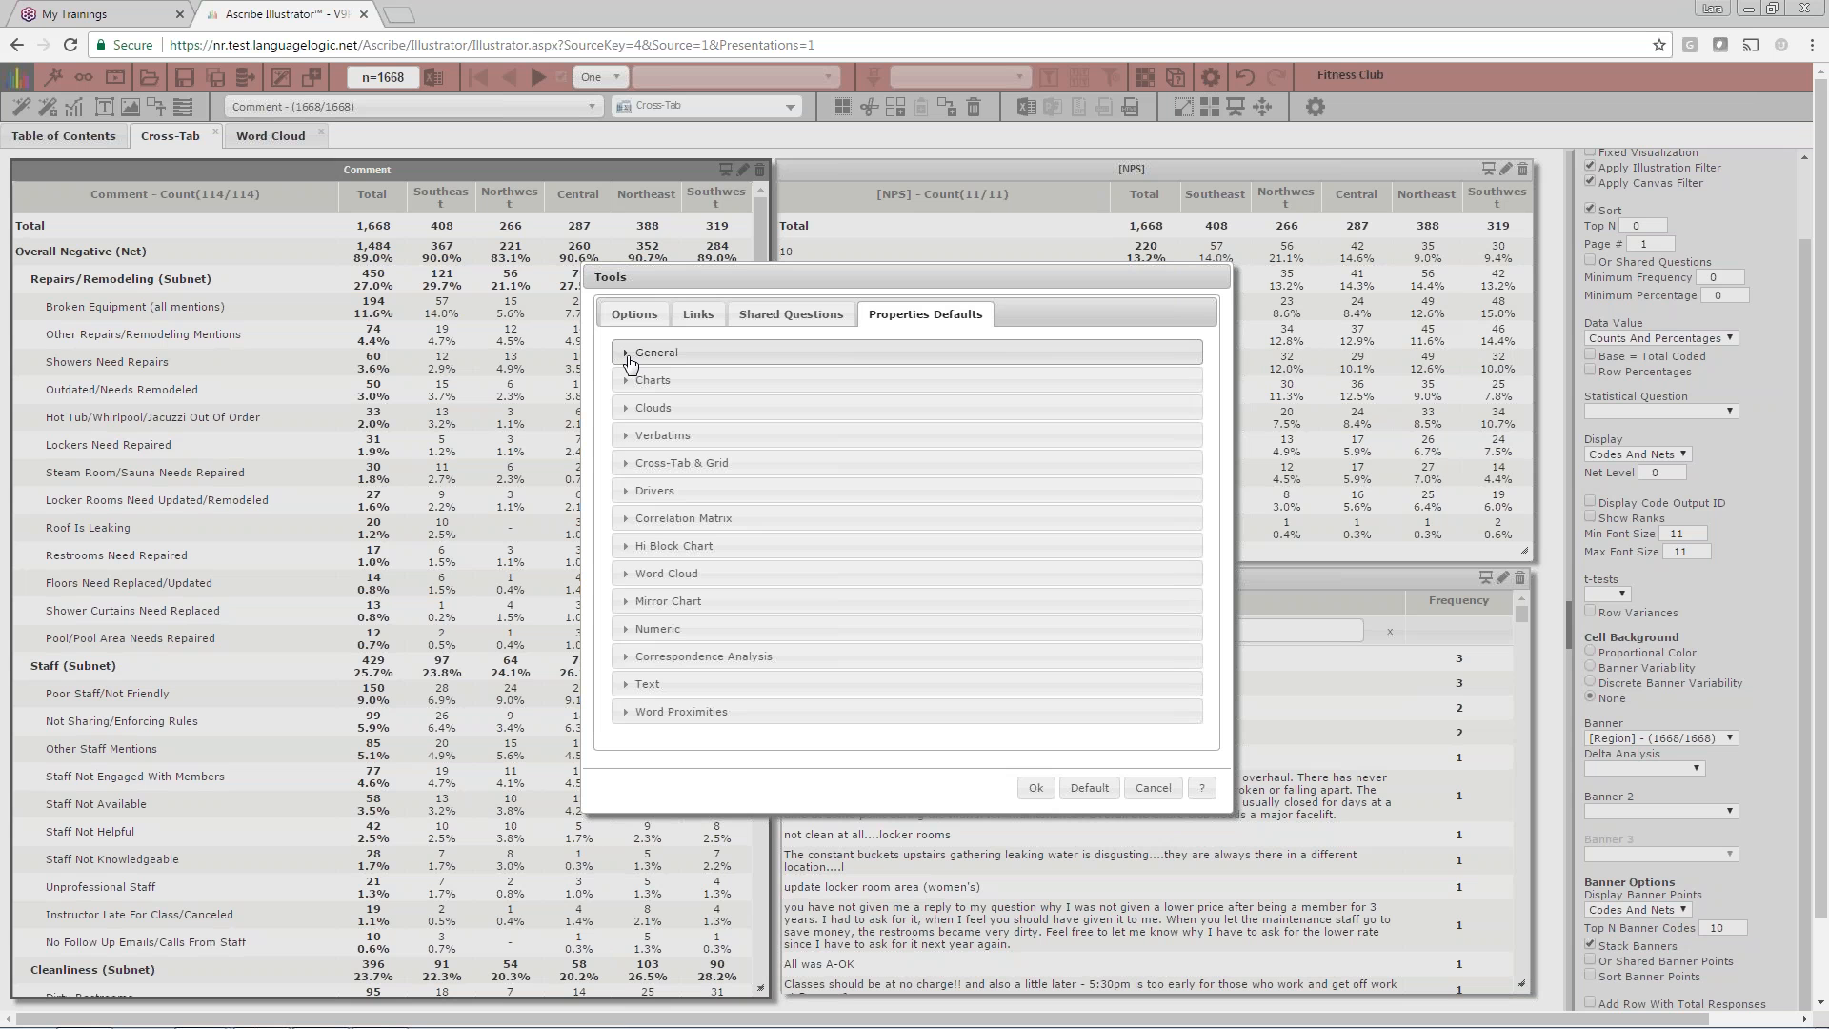
{"action": "left_click", "coordinate": [1153, 791]}
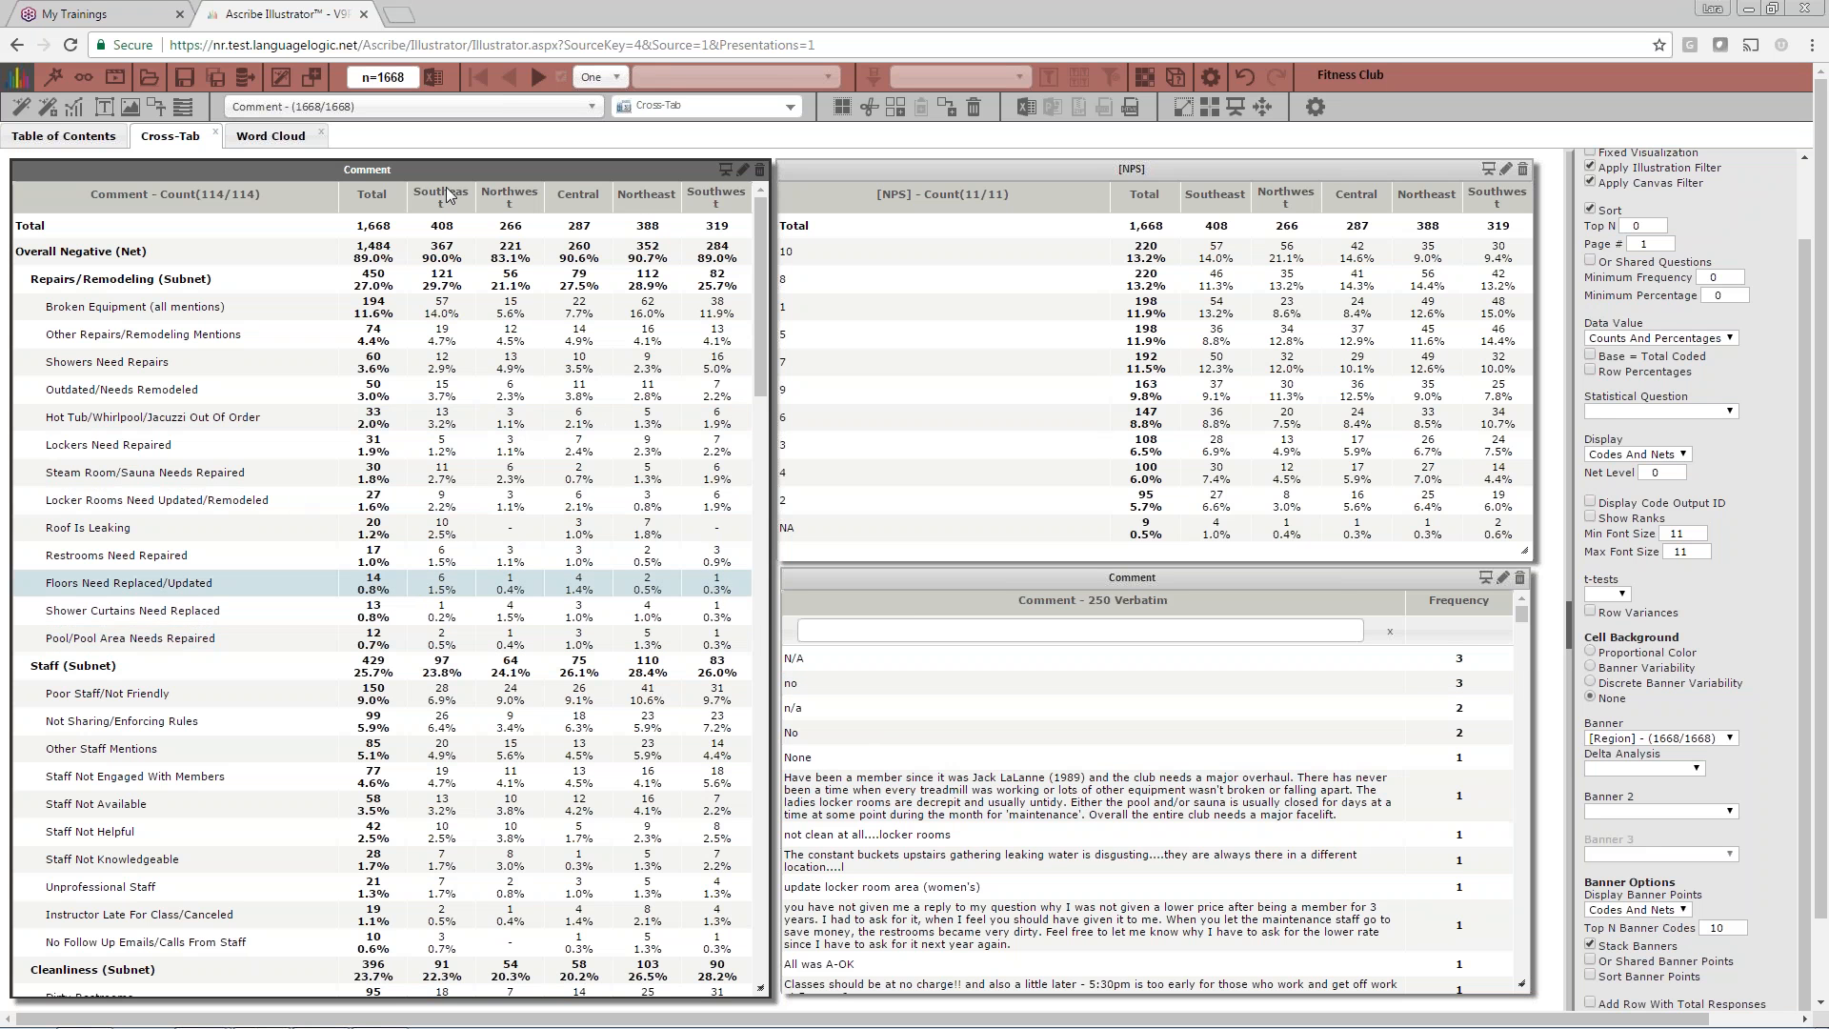
- Save the work as a new illustration with the ID Fitness Club1
{"action": "left_click", "coordinate": [186, 80]}
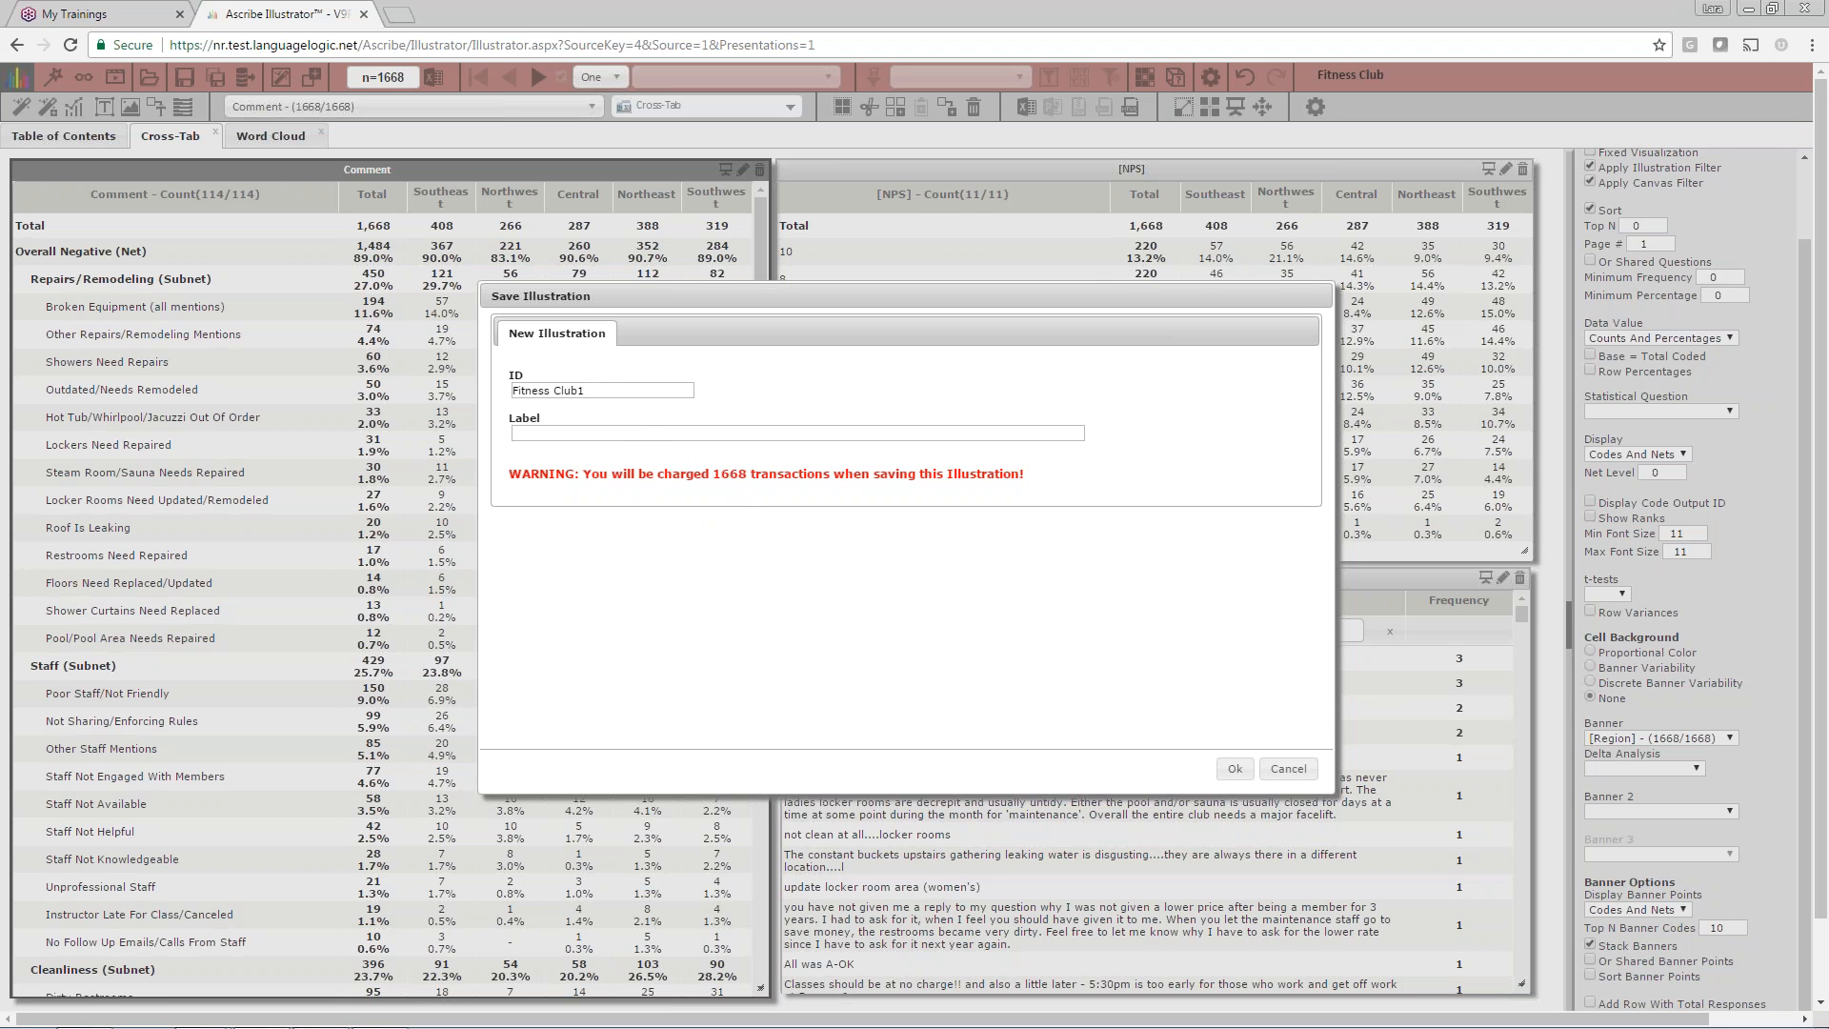
{"action": "left_click", "coordinate": [1235, 769]}
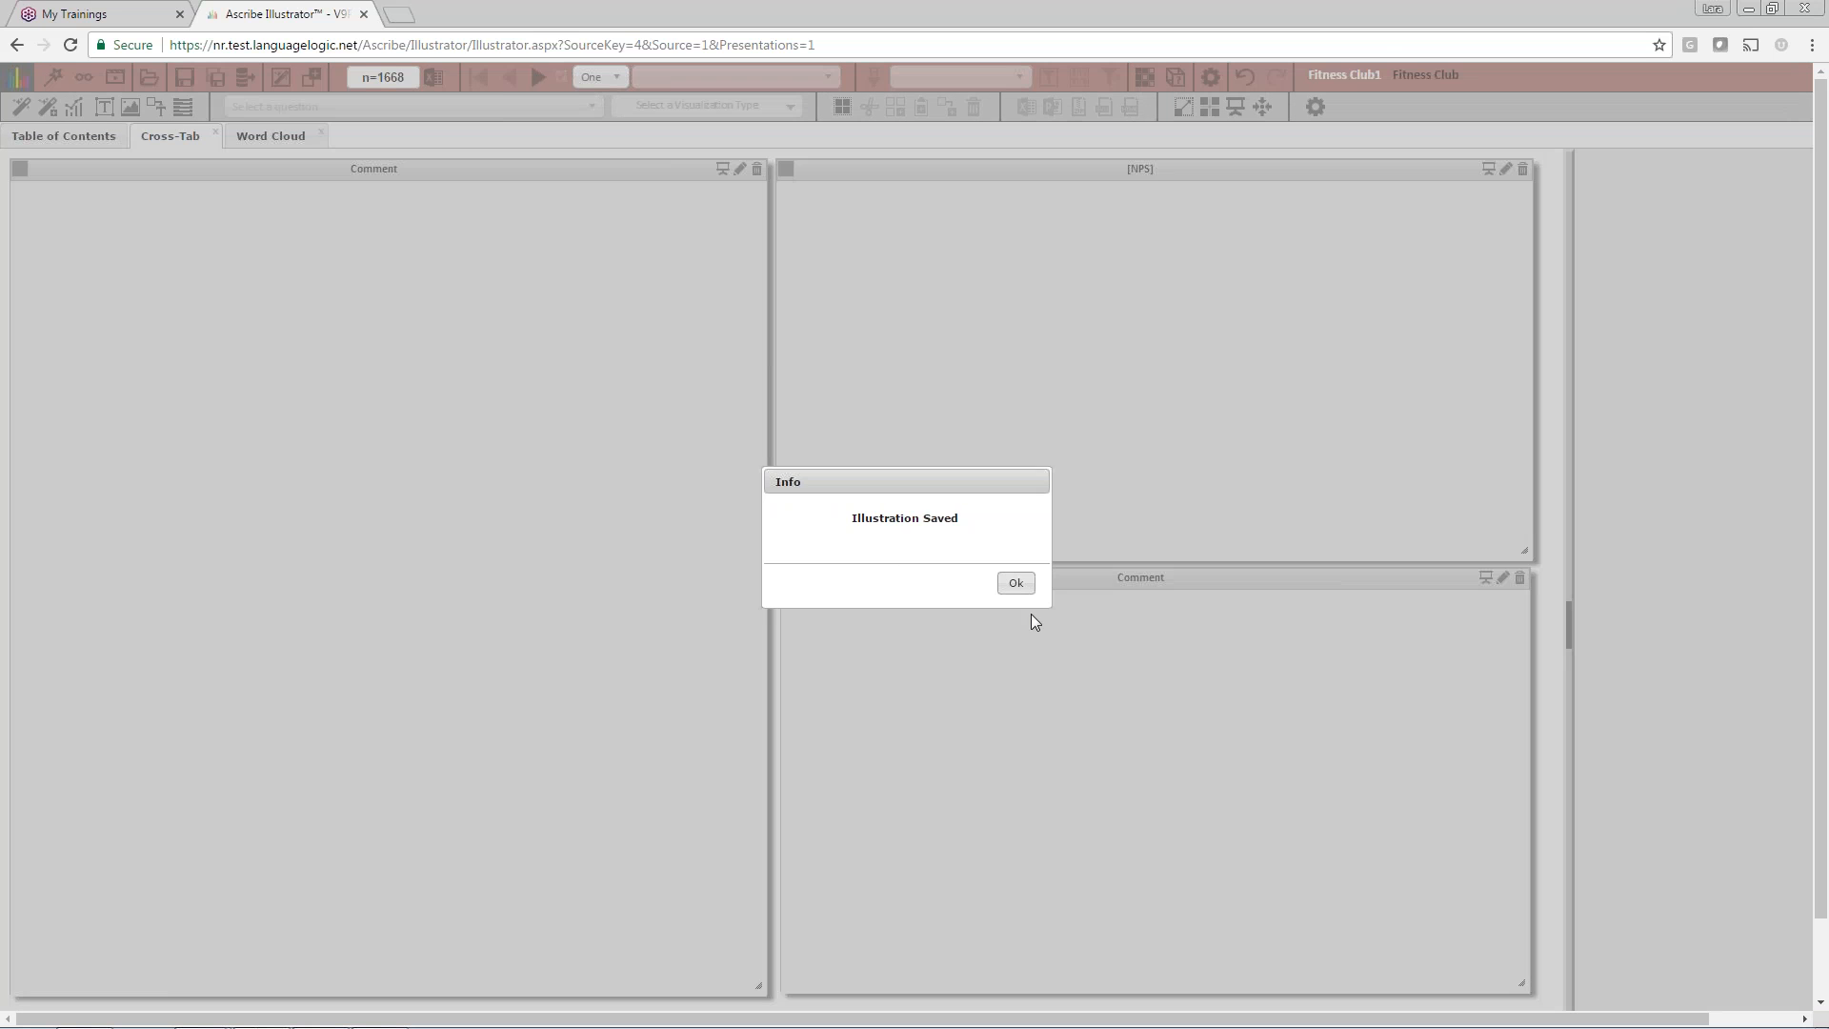
{"action": "left_click", "coordinate": [1015, 584]}
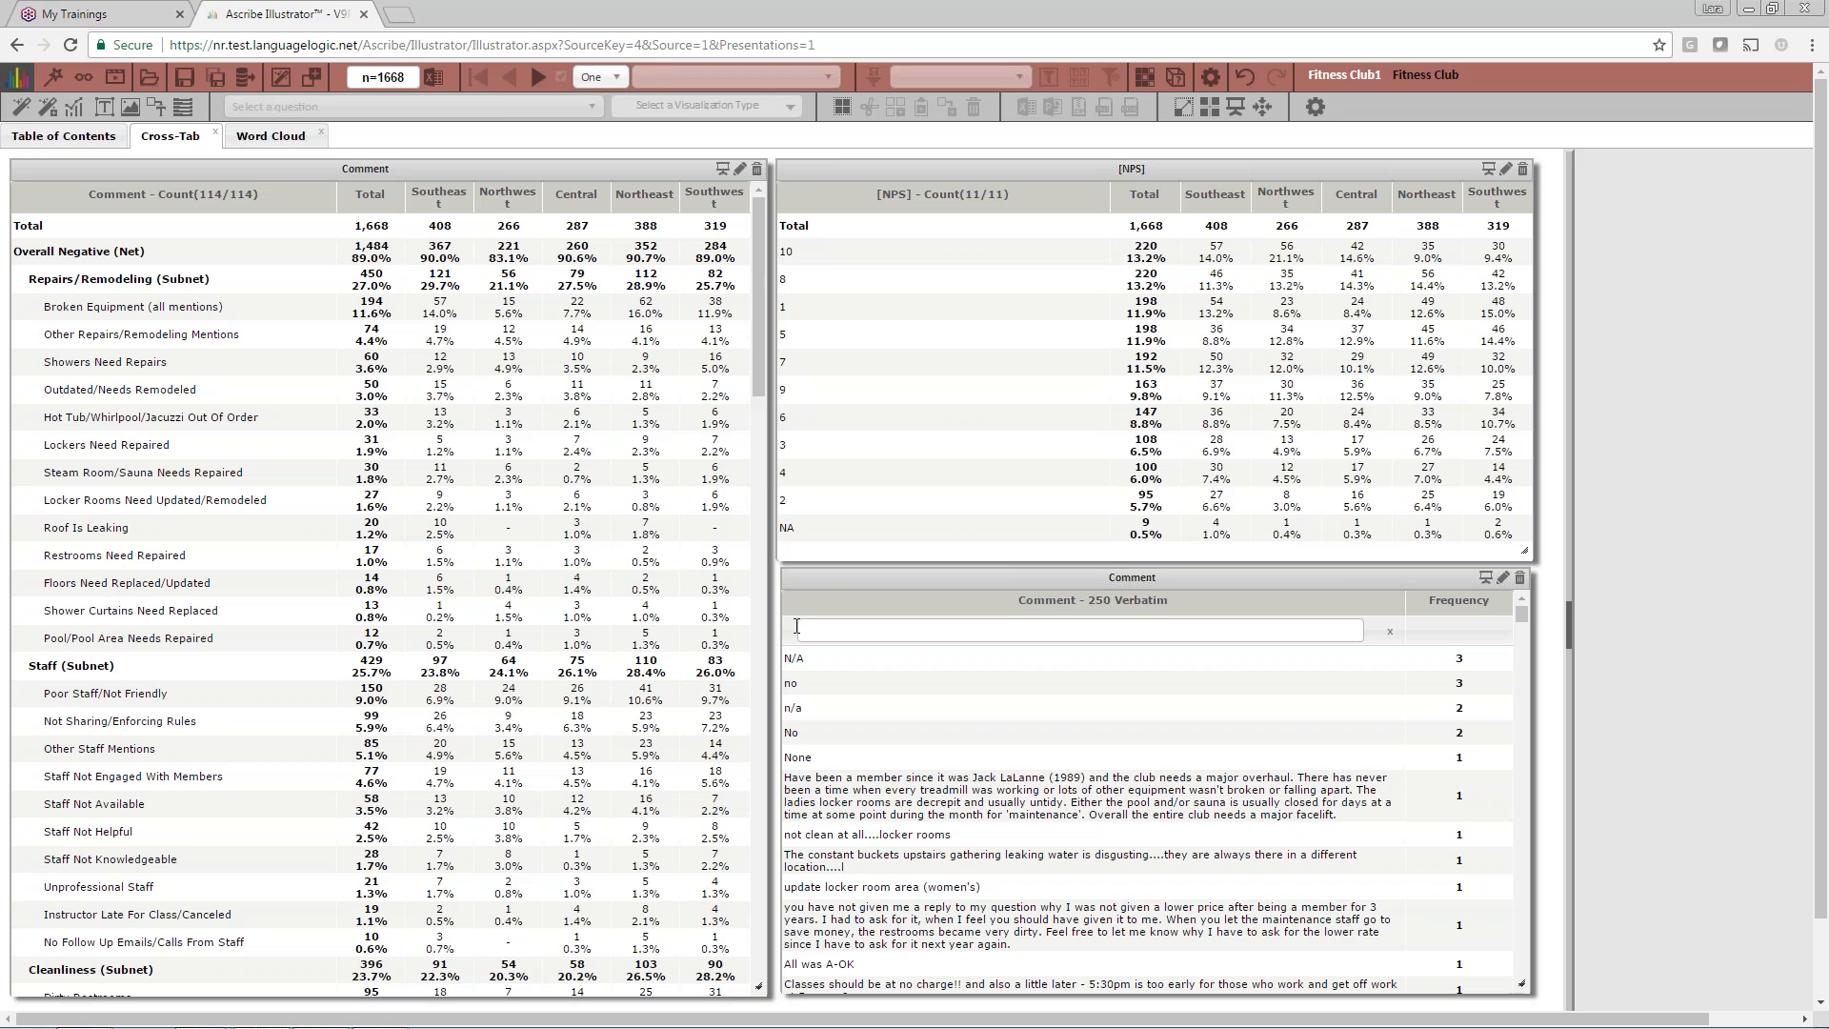
- Return to the home page, reopen the saved Fitness Club1 illustration, and view its Cross-Tab and Word Cloud canvases
{"action": "left_click", "coordinate": [16, 84]}
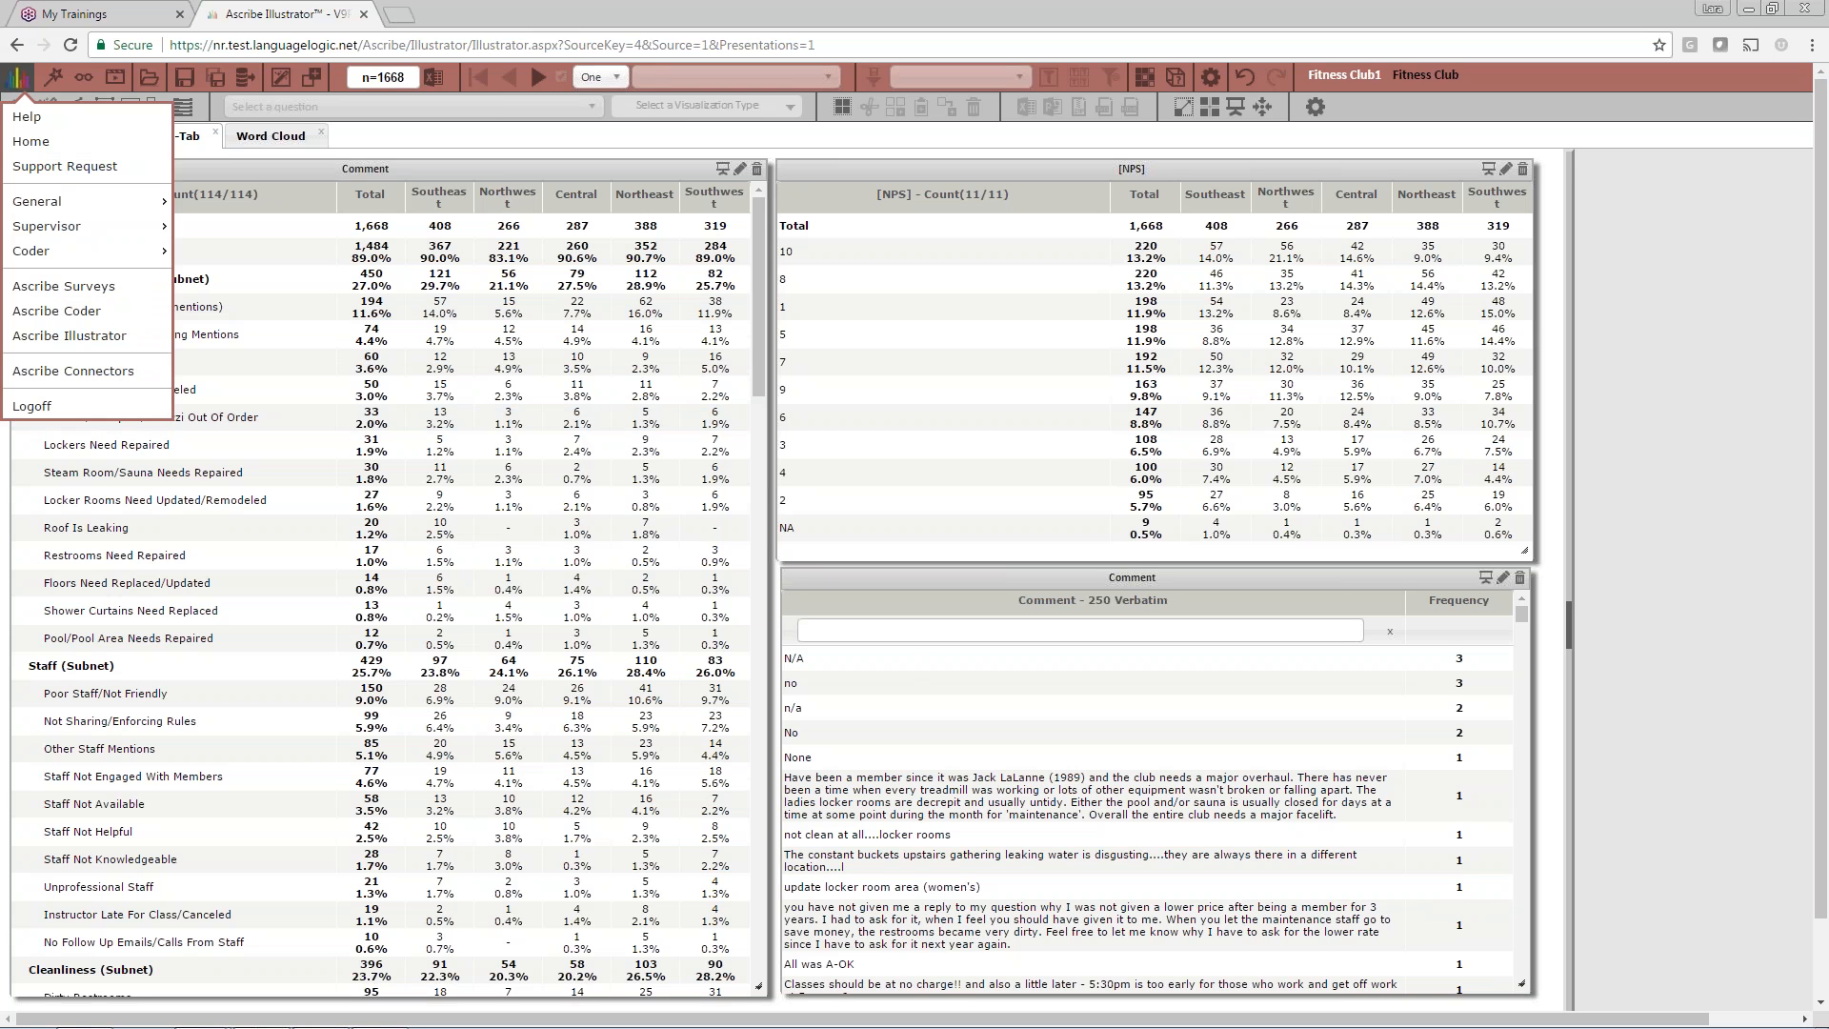
{"action": "left_click", "coordinate": [49, 141]}
{"action": "left_click", "coordinate": [800, 481]}
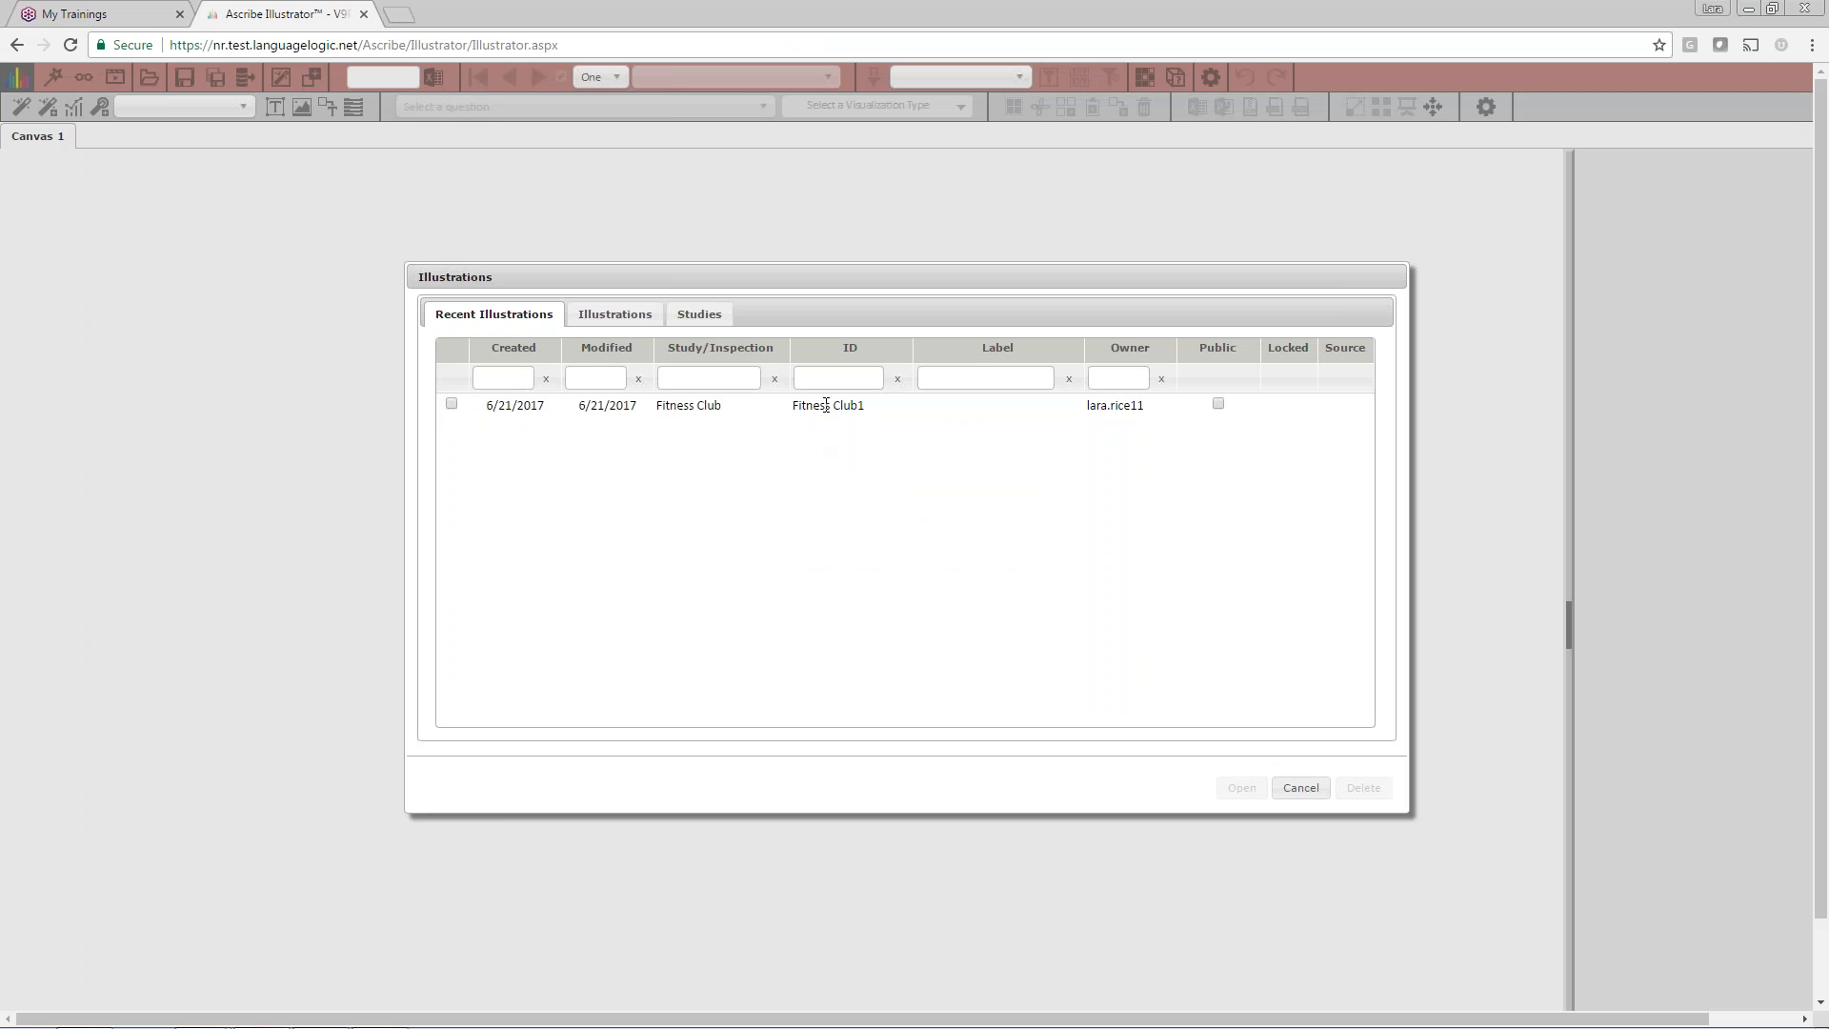
{"action": "double_click", "coordinate": [825, 405]}
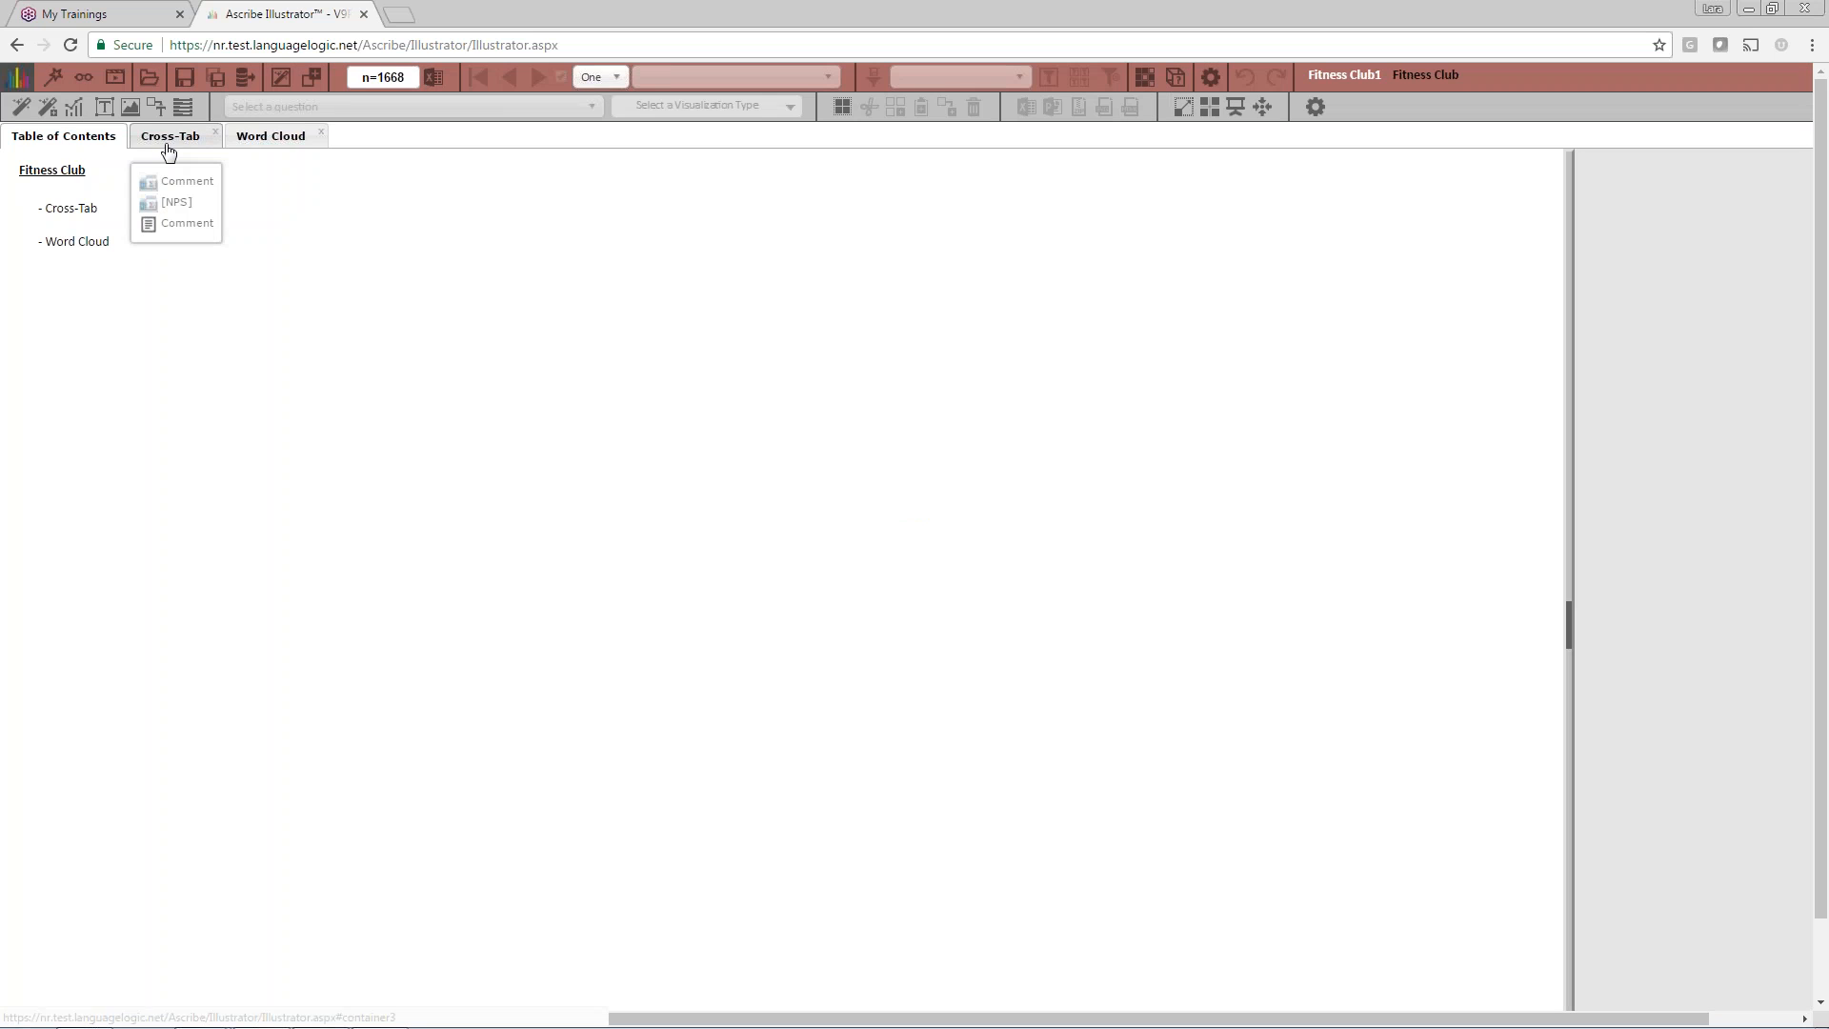
{"action": "left_click", "coordinate": [169, 136]}
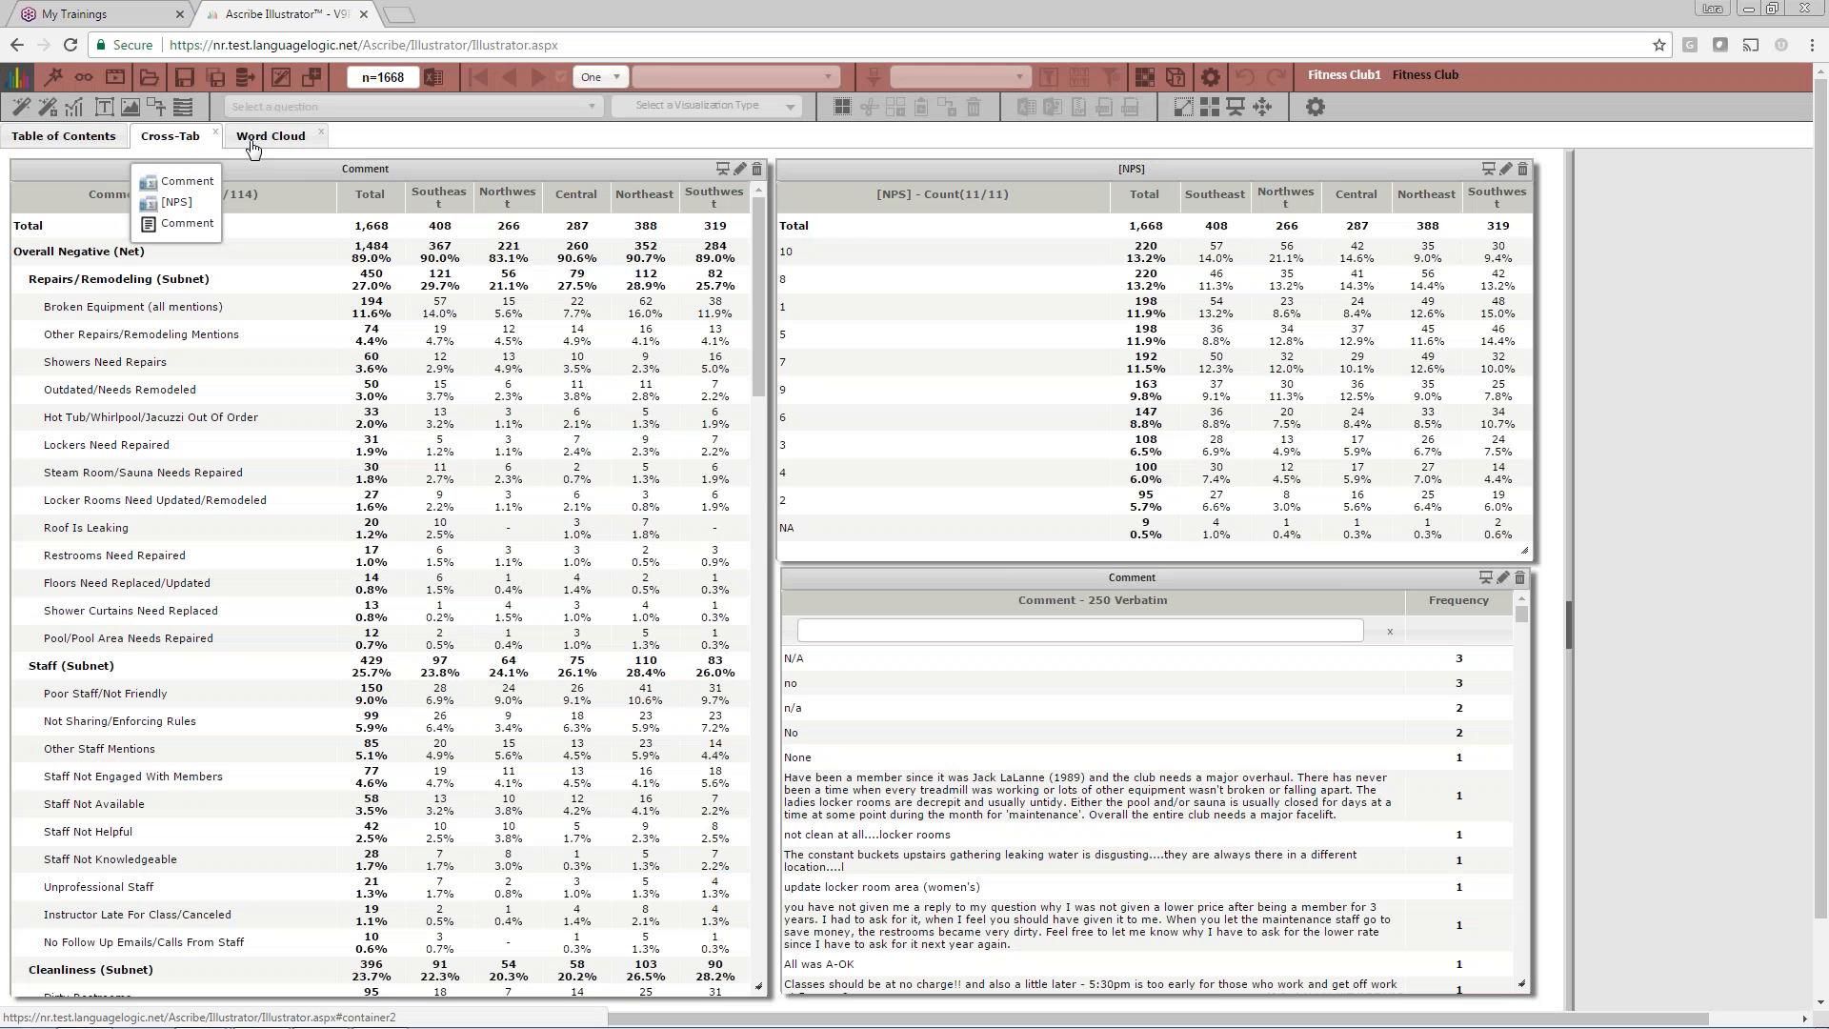
{"action": "left_click", "coordinate": [271, 137]}
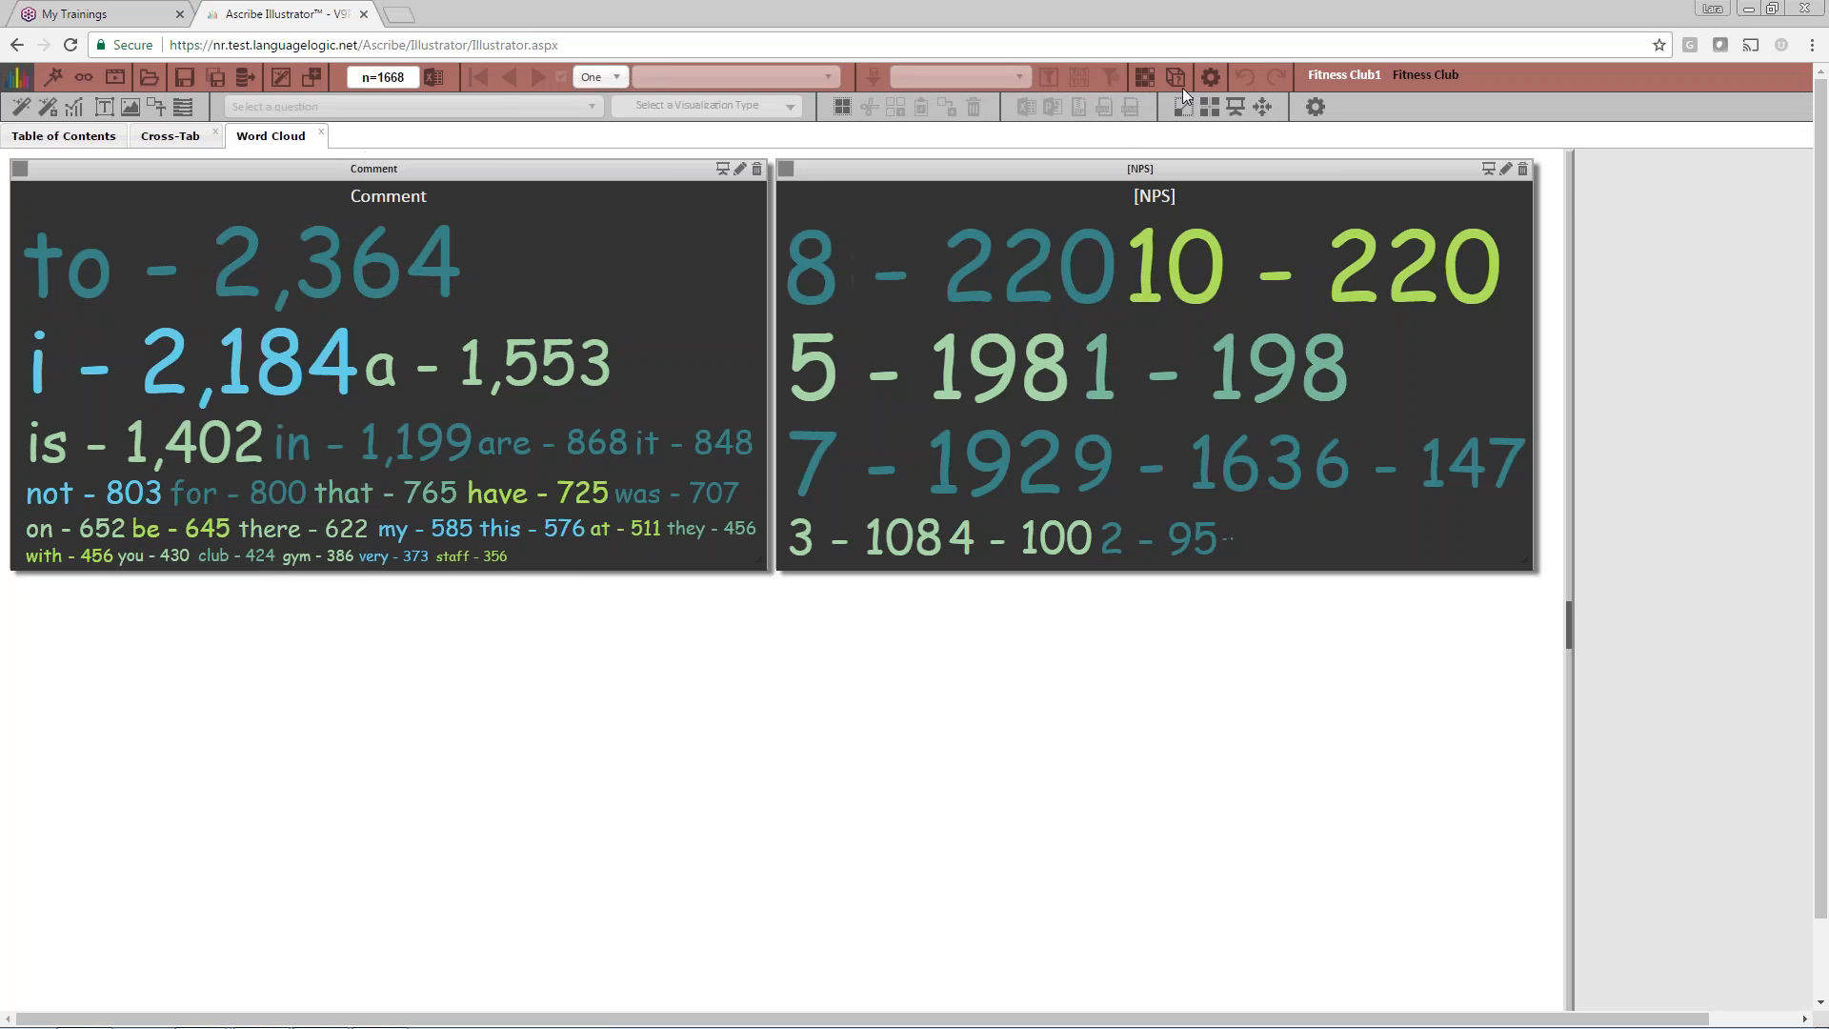
- Generate illustration links for Fitness Club1, agreeing to make it public, and close the link list and tool settings
{"action": "left_click", "coordinate": [1210, 78]}
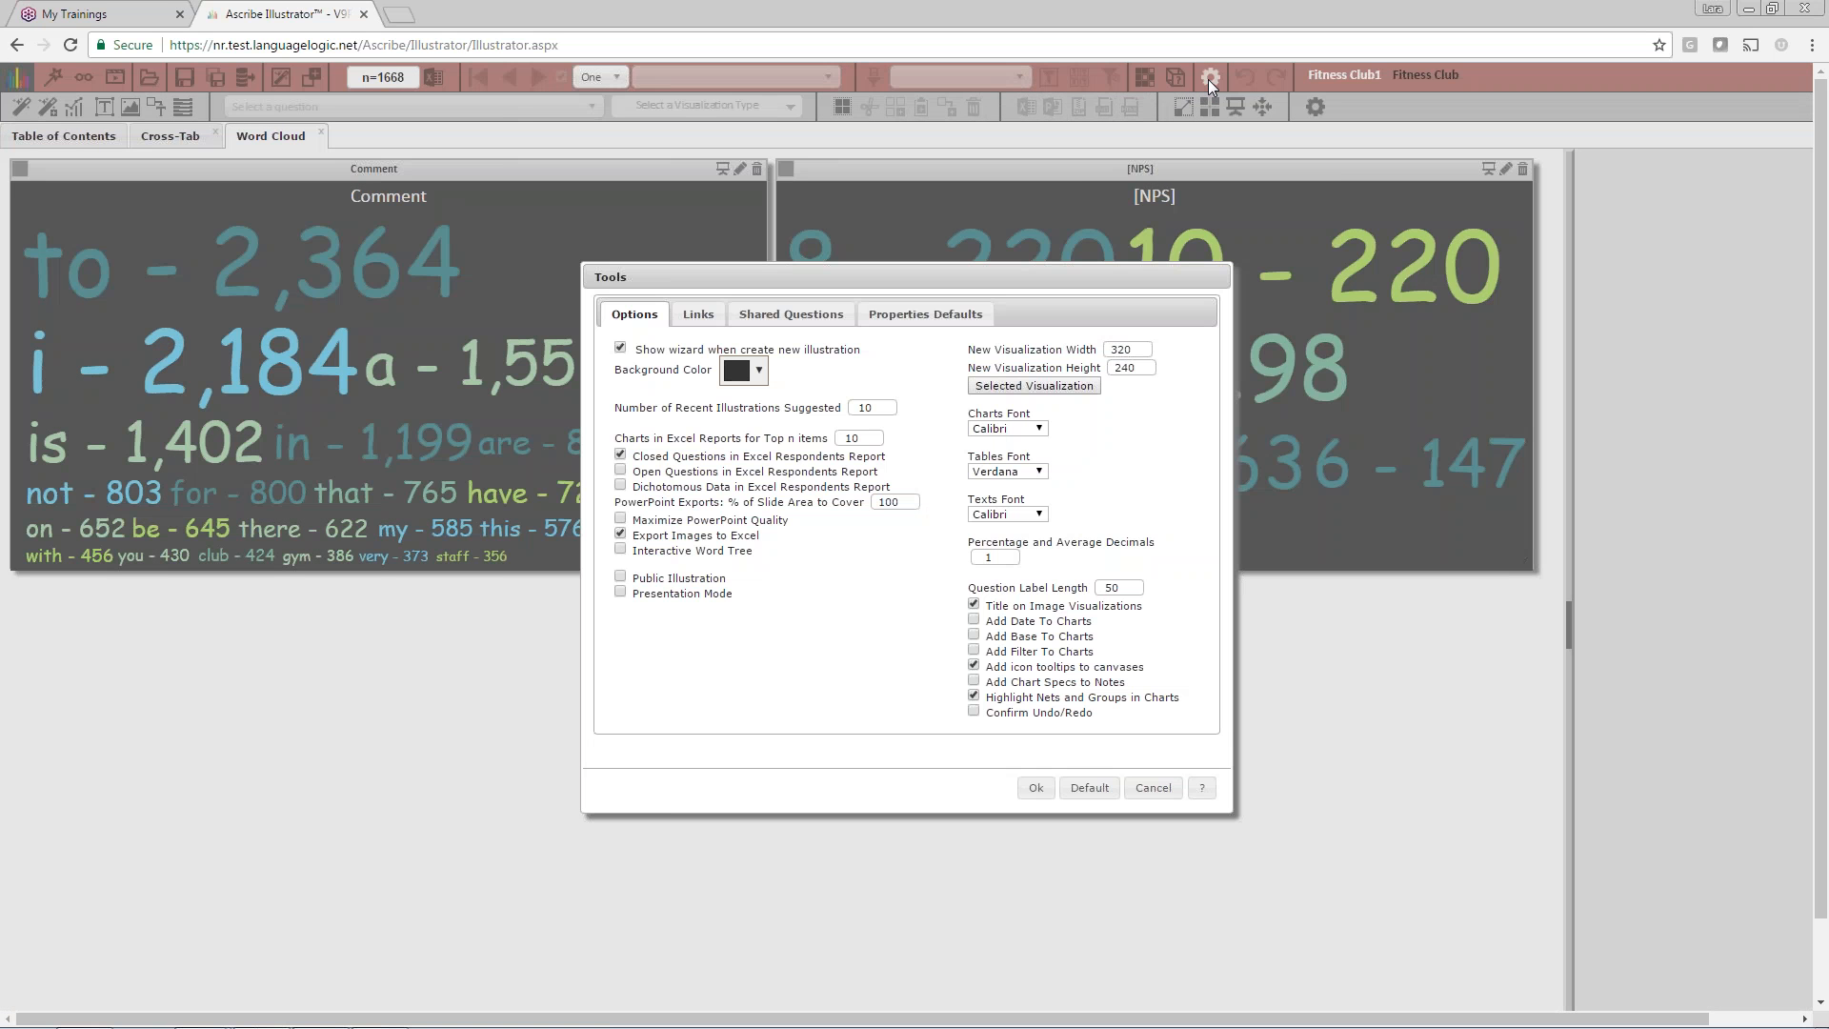
{"action": "left_click", "coordinate": [706, 324]}
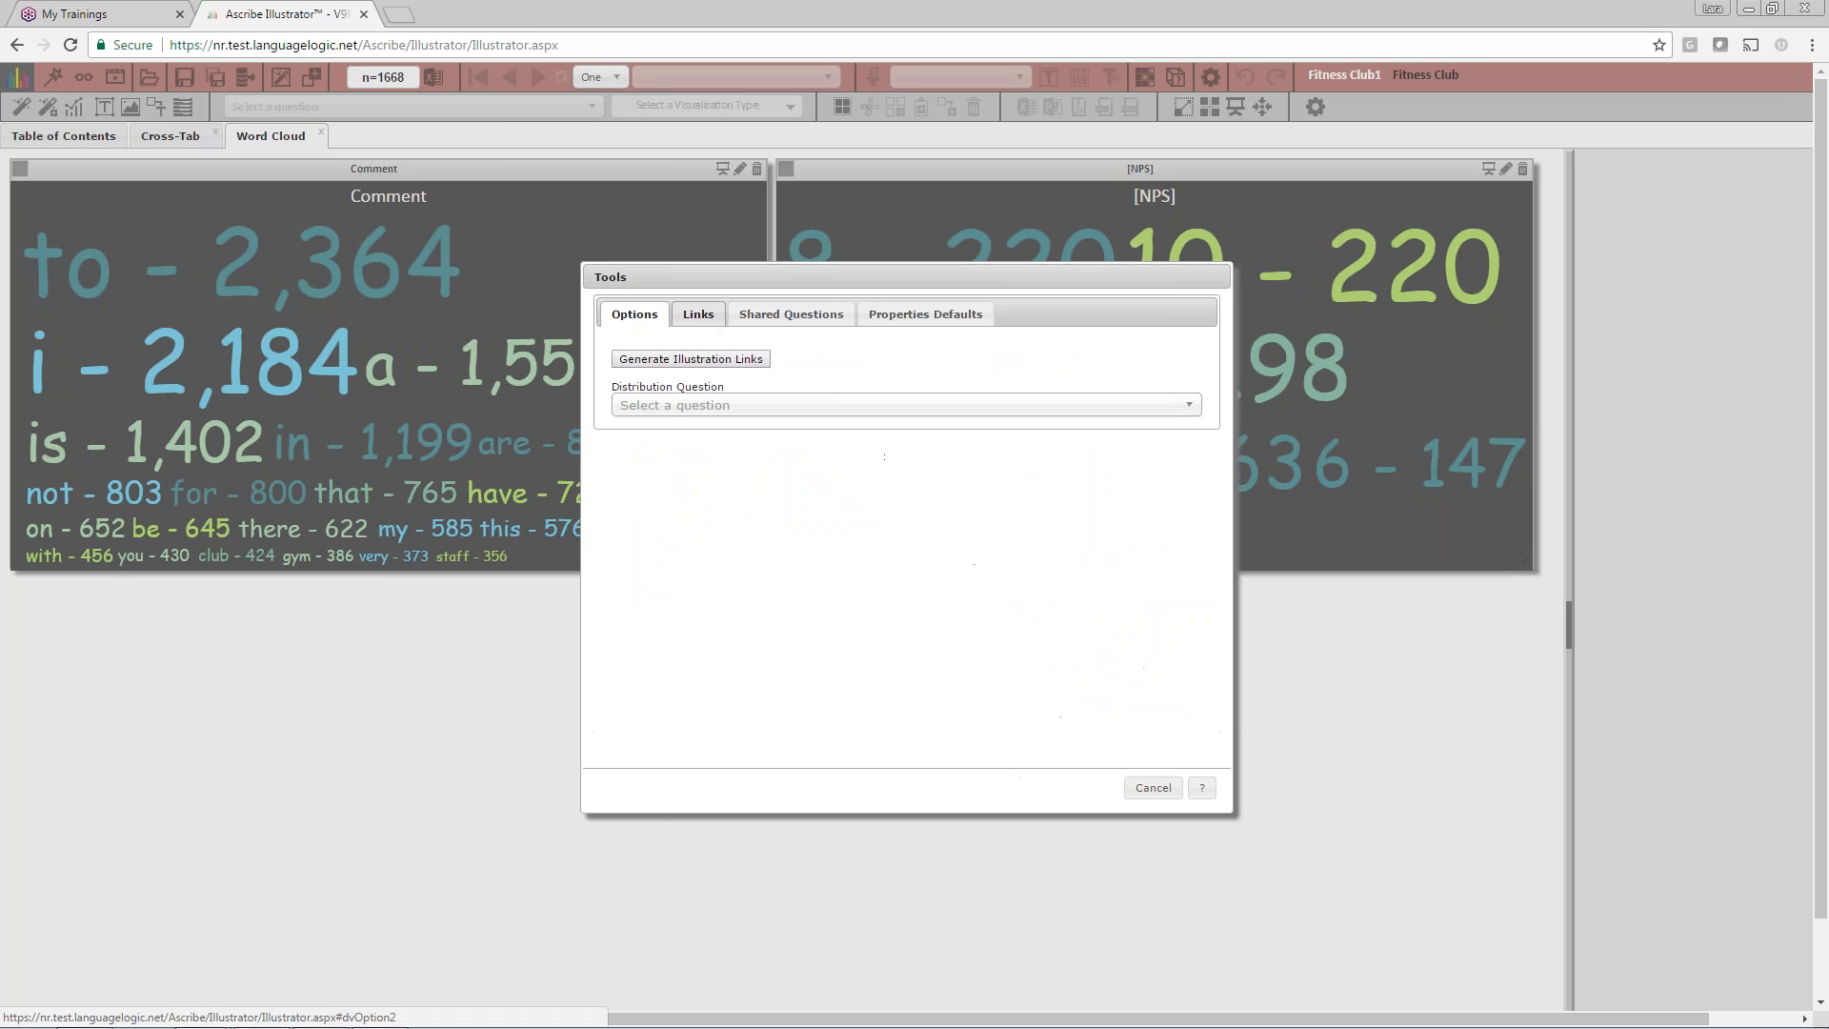
{"action": "left_click", "coordinate": [761, 364]}
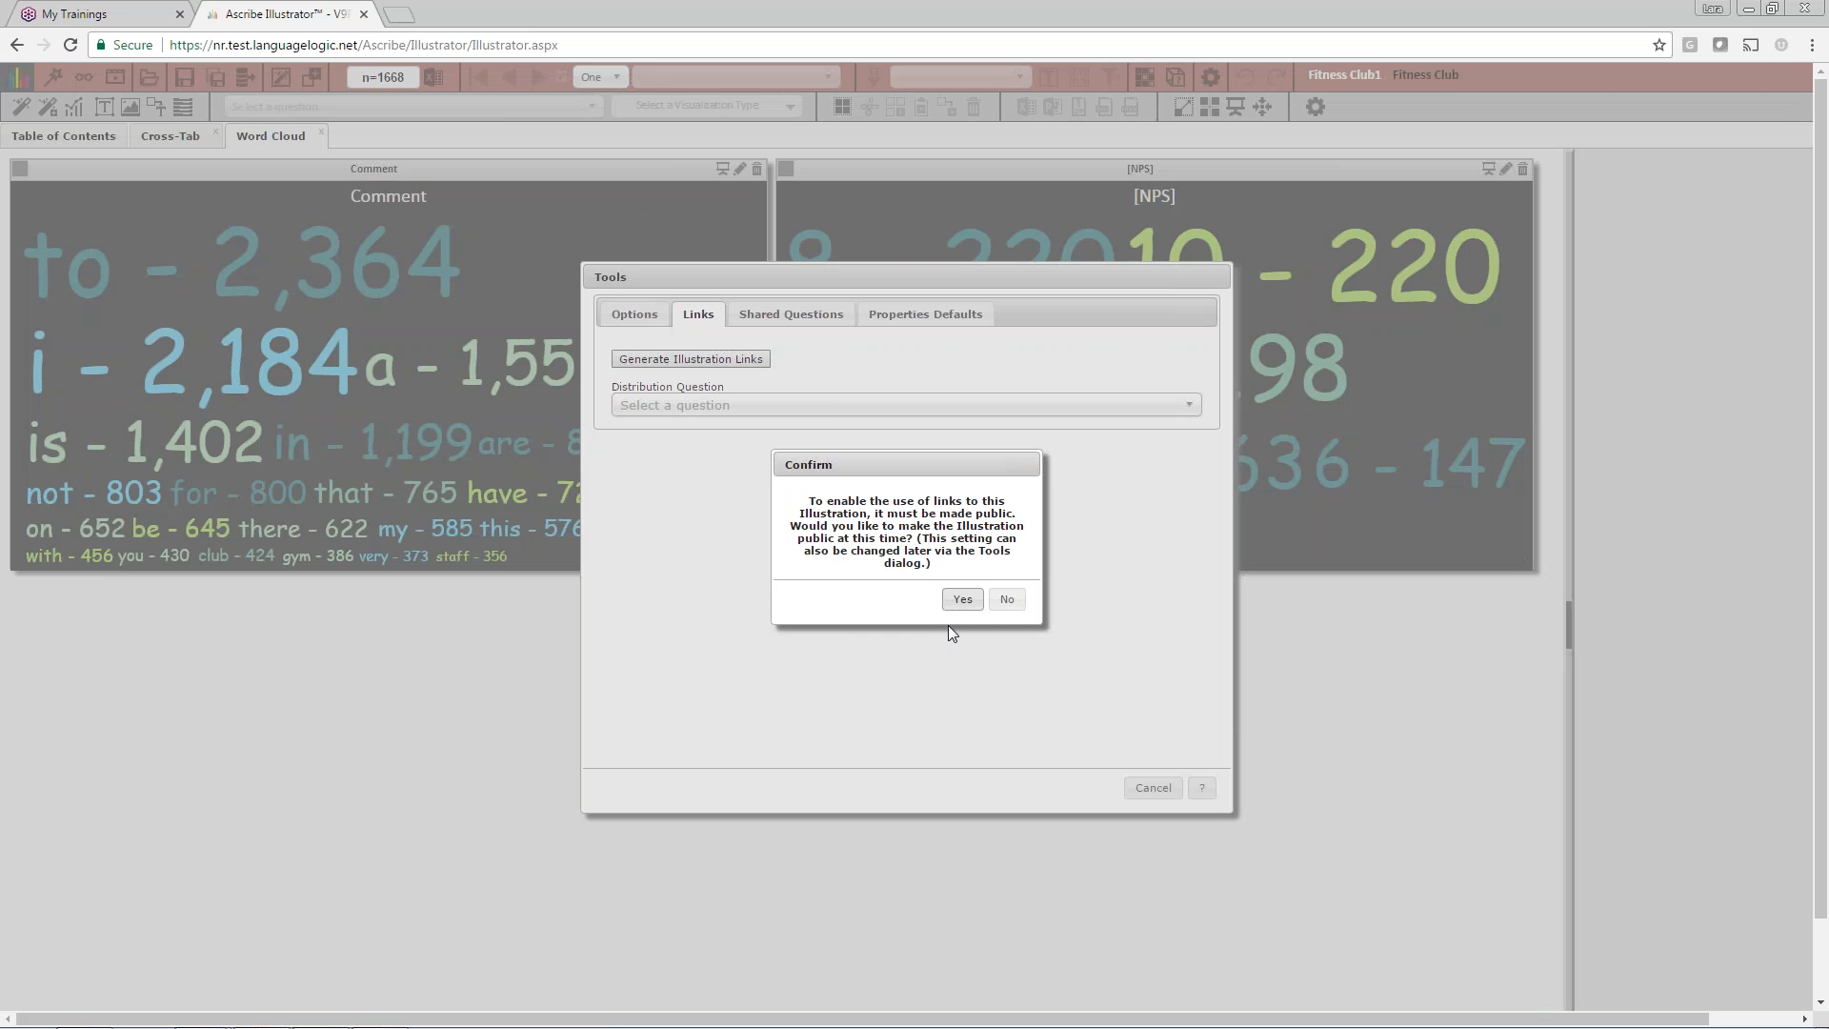
{"action": "left_click", "coordinate": [963, 599]}
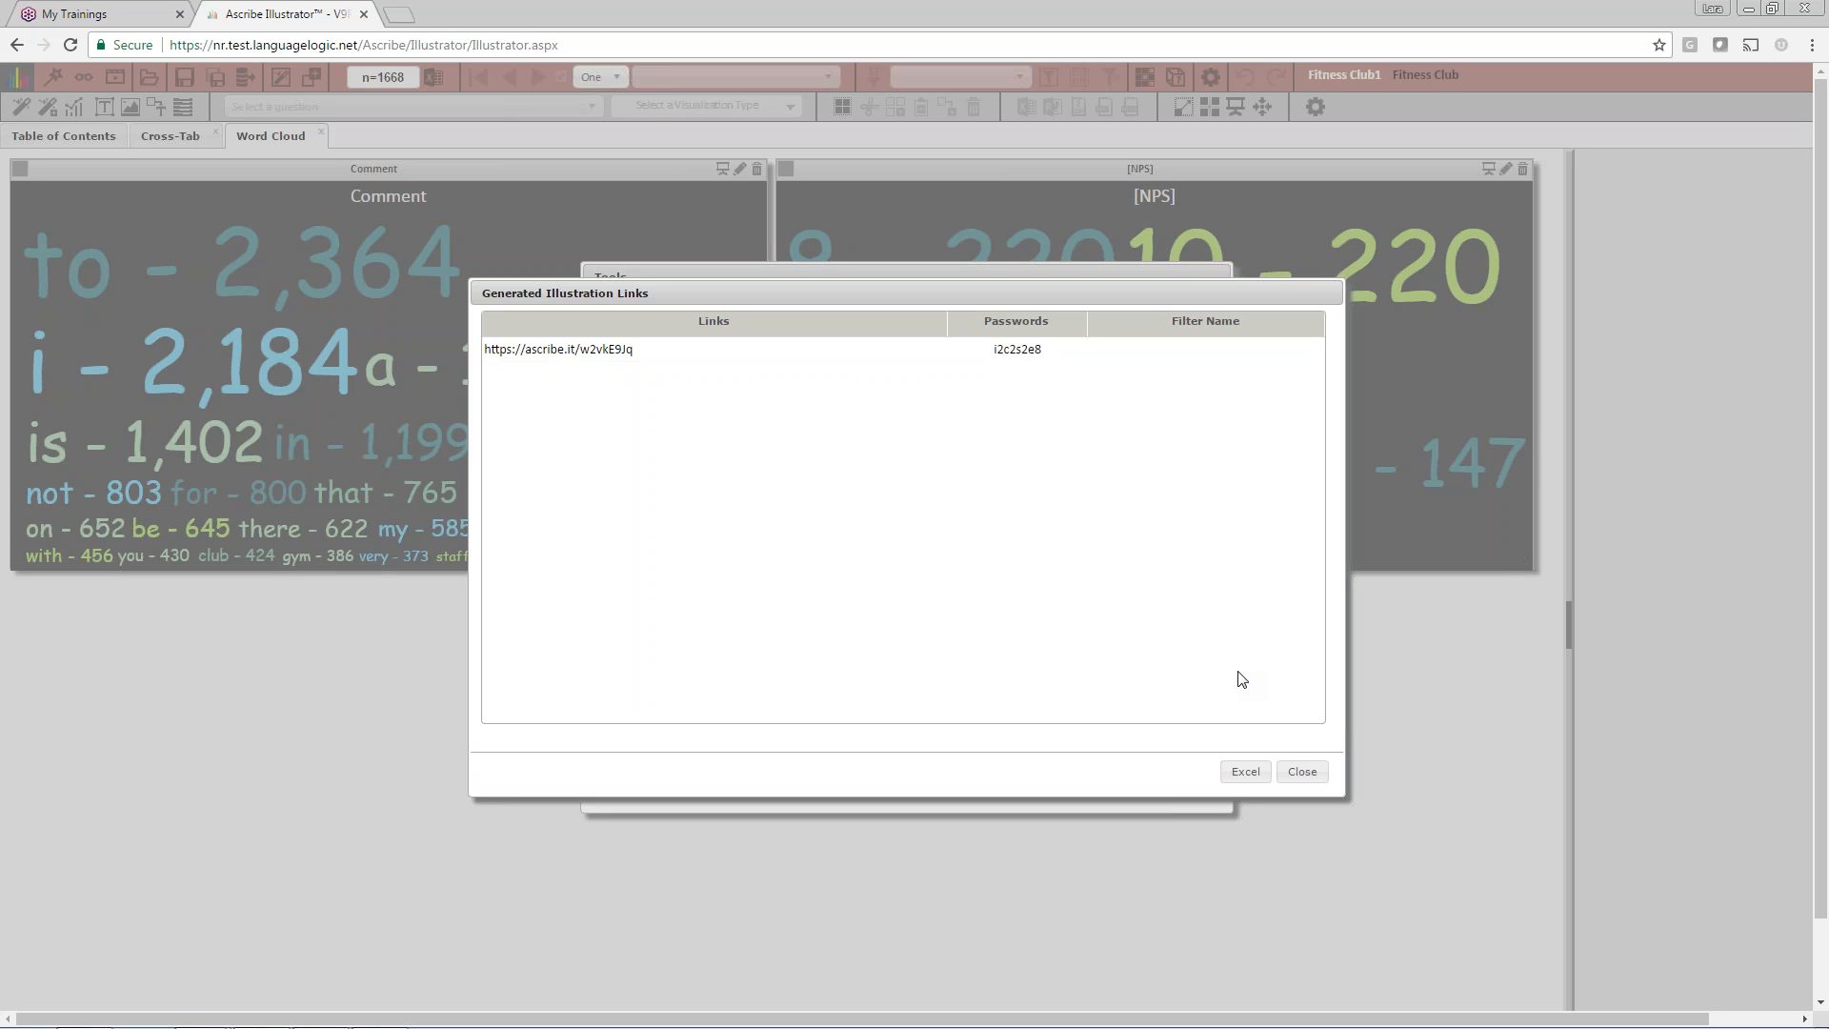
{"action": "left_click", "coordinate": [1302, 772]}
{"action": "left_click", "coordinate": [1152, 787]}
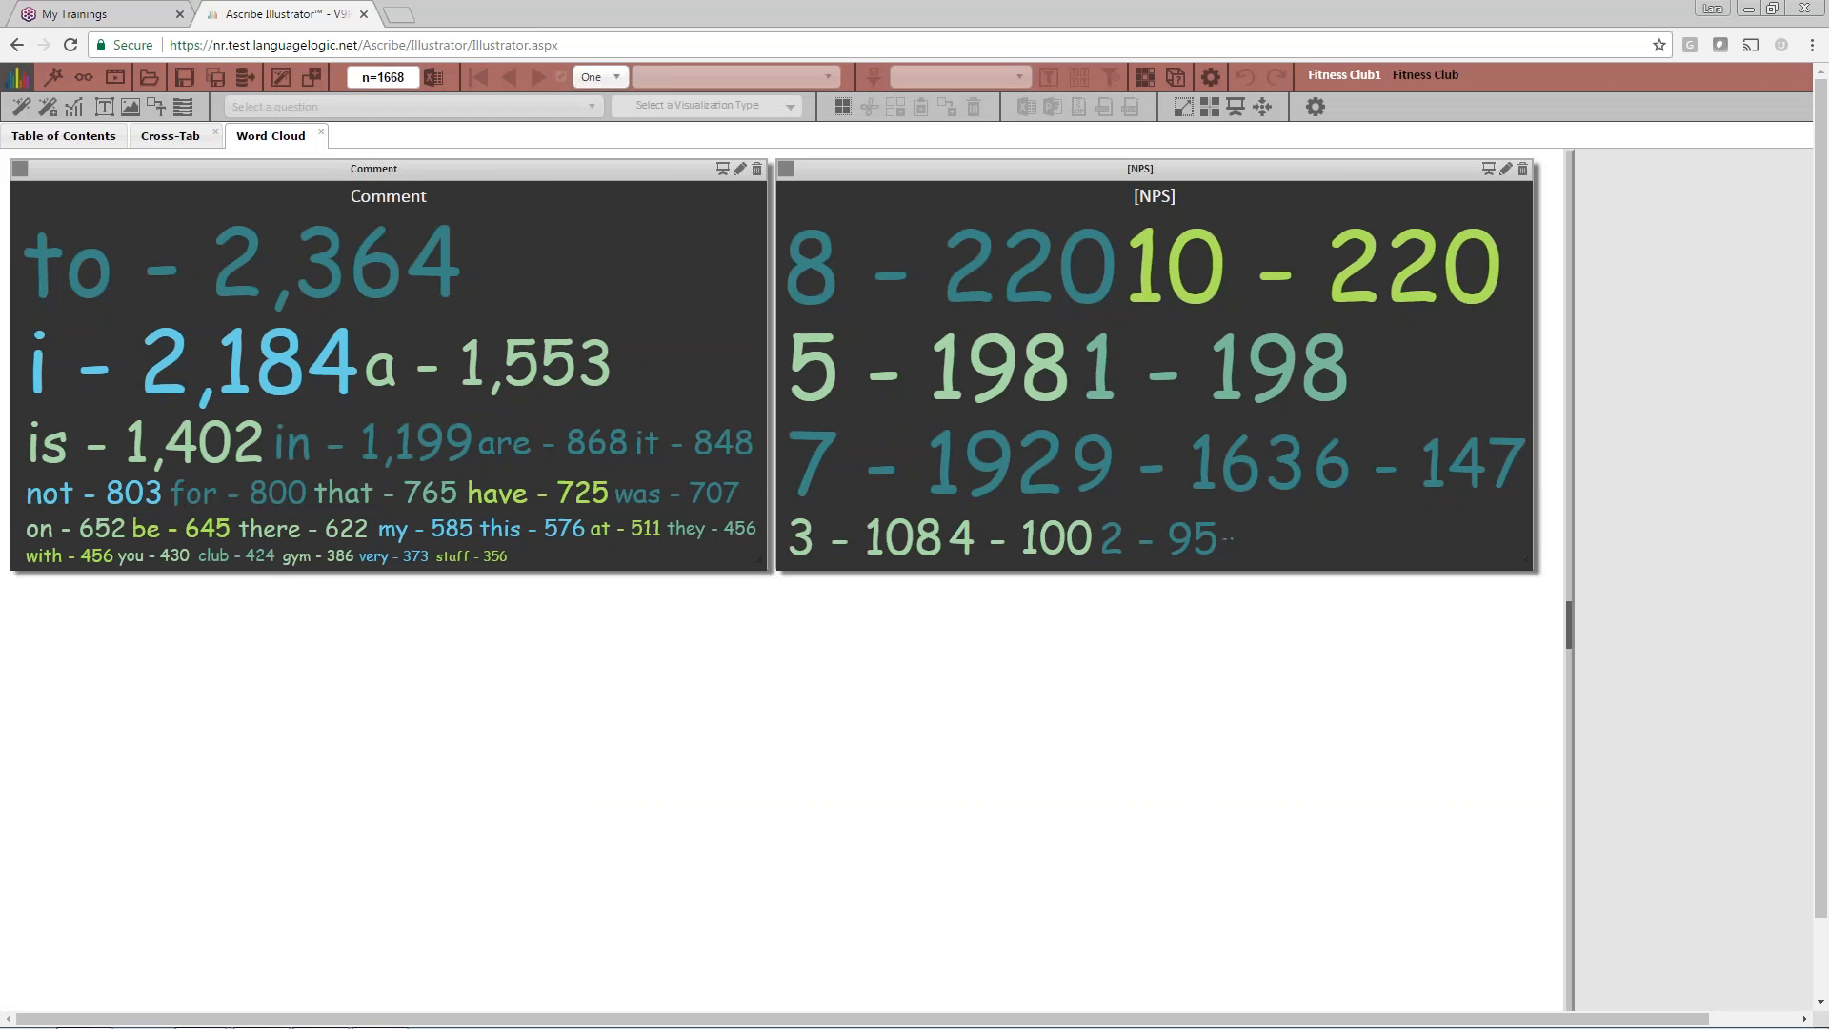
- Hide the frequencies in the Comment word cloud and set its sort to Cloud
{"action": "left_click", "coordinate": [545, 168]}
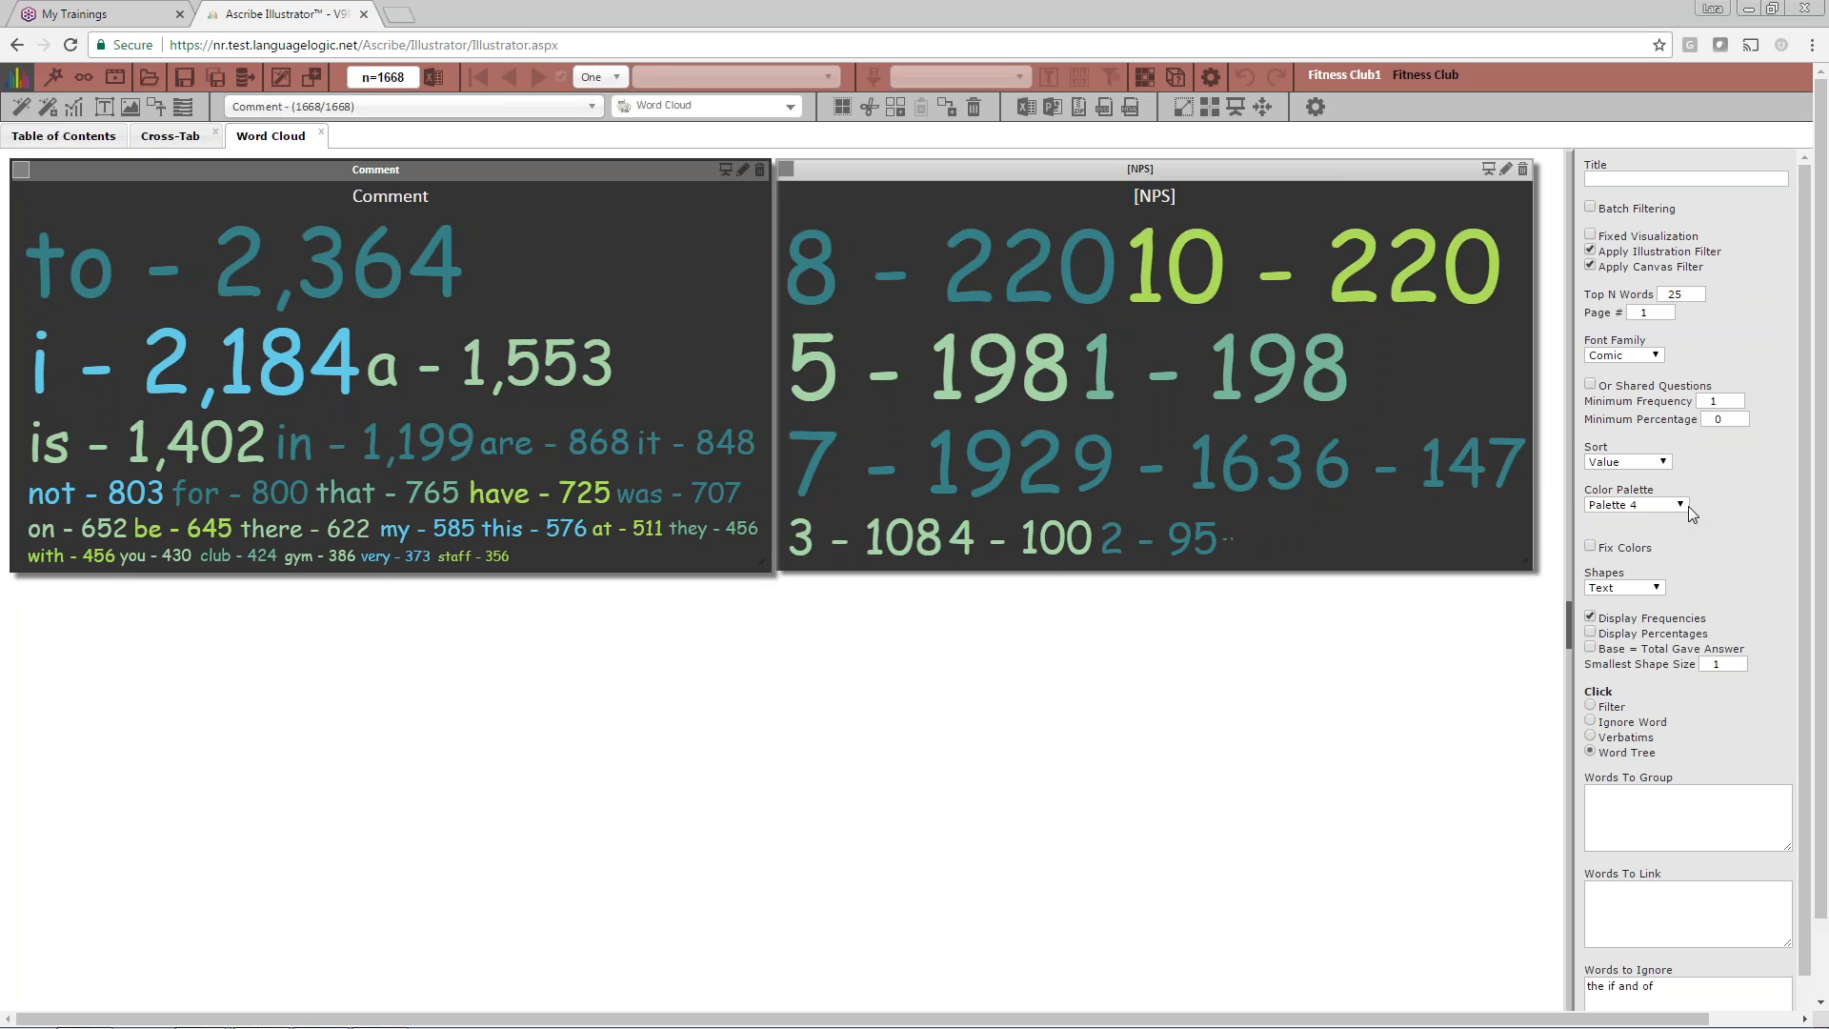
{"action": "left_click", "coordinate": [1589, 617]}
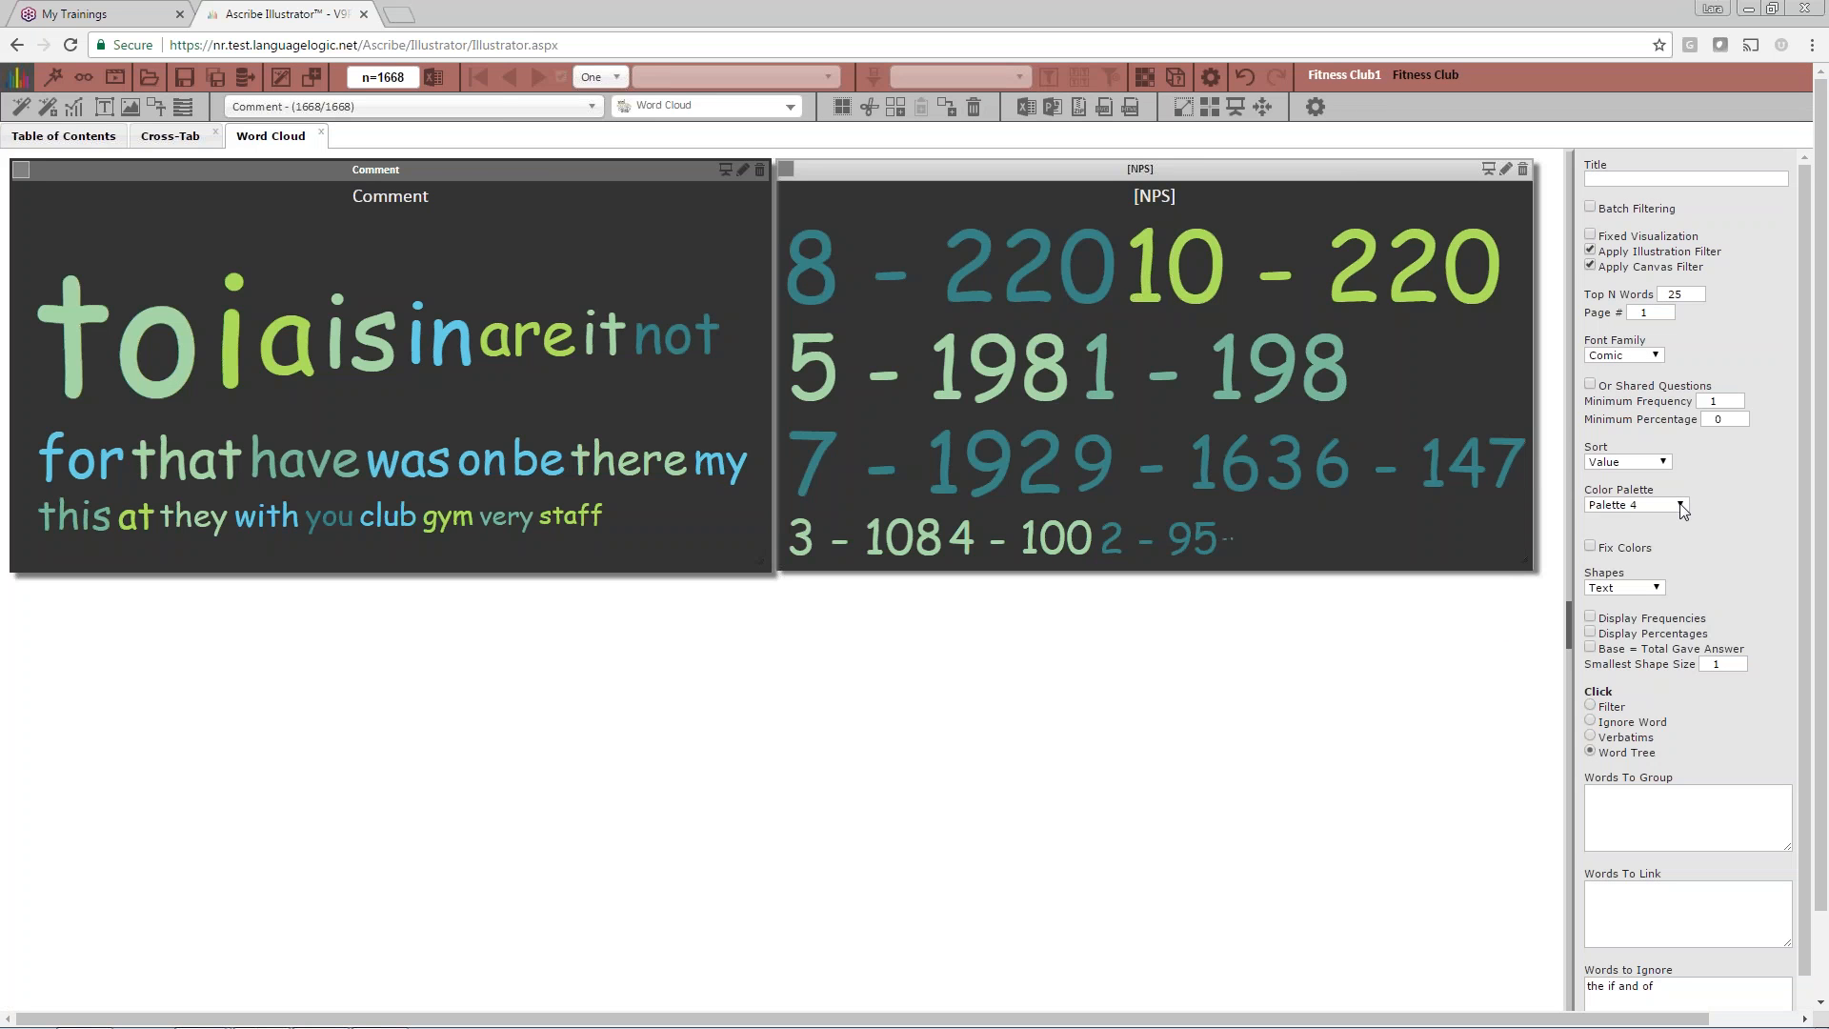
{"action": "left_click", "coordinate": [1666, 463]}
{"action": "left_click", "coordinate": [1666, 463]}
{"action": "left_click", "coordinate": [1666, 463]}
{"action": "left_click", "coordinate": [1648, 476]}
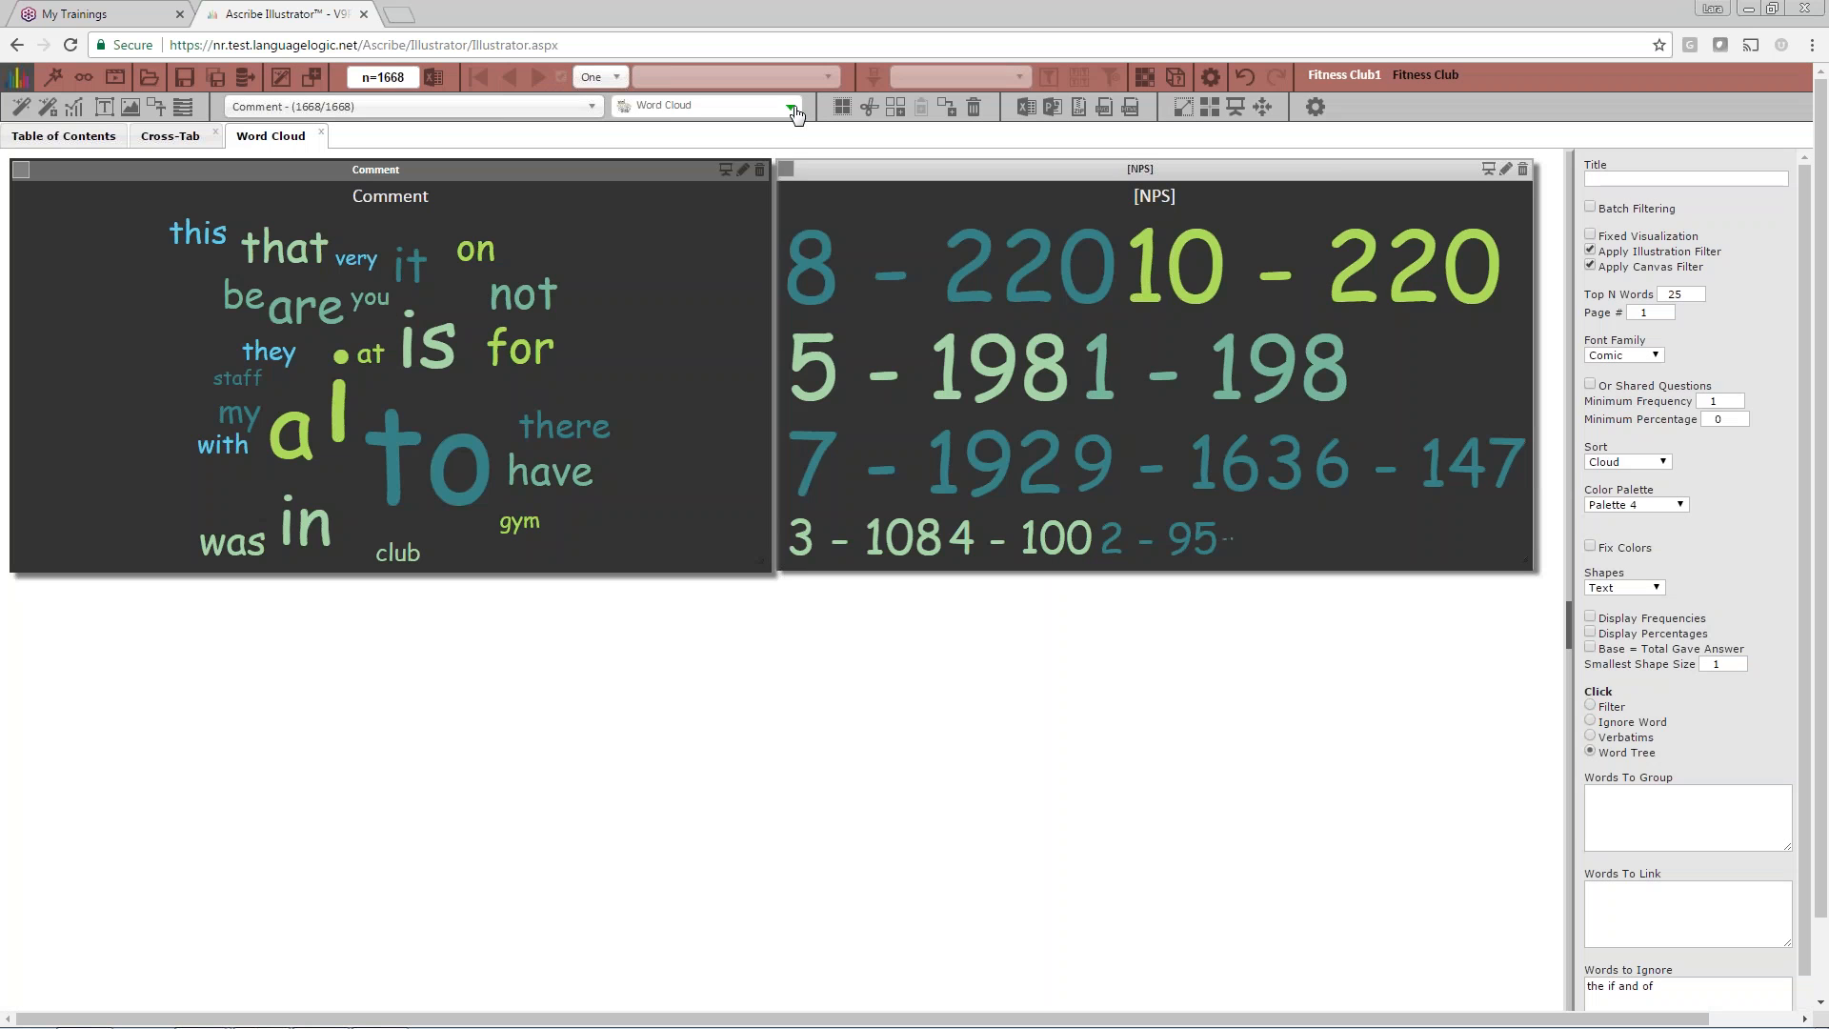
- Try the Comment visualization as a Code Cloud with its display set to Codes Only
{"action": "left_click", "coordinate": [791, 106]}
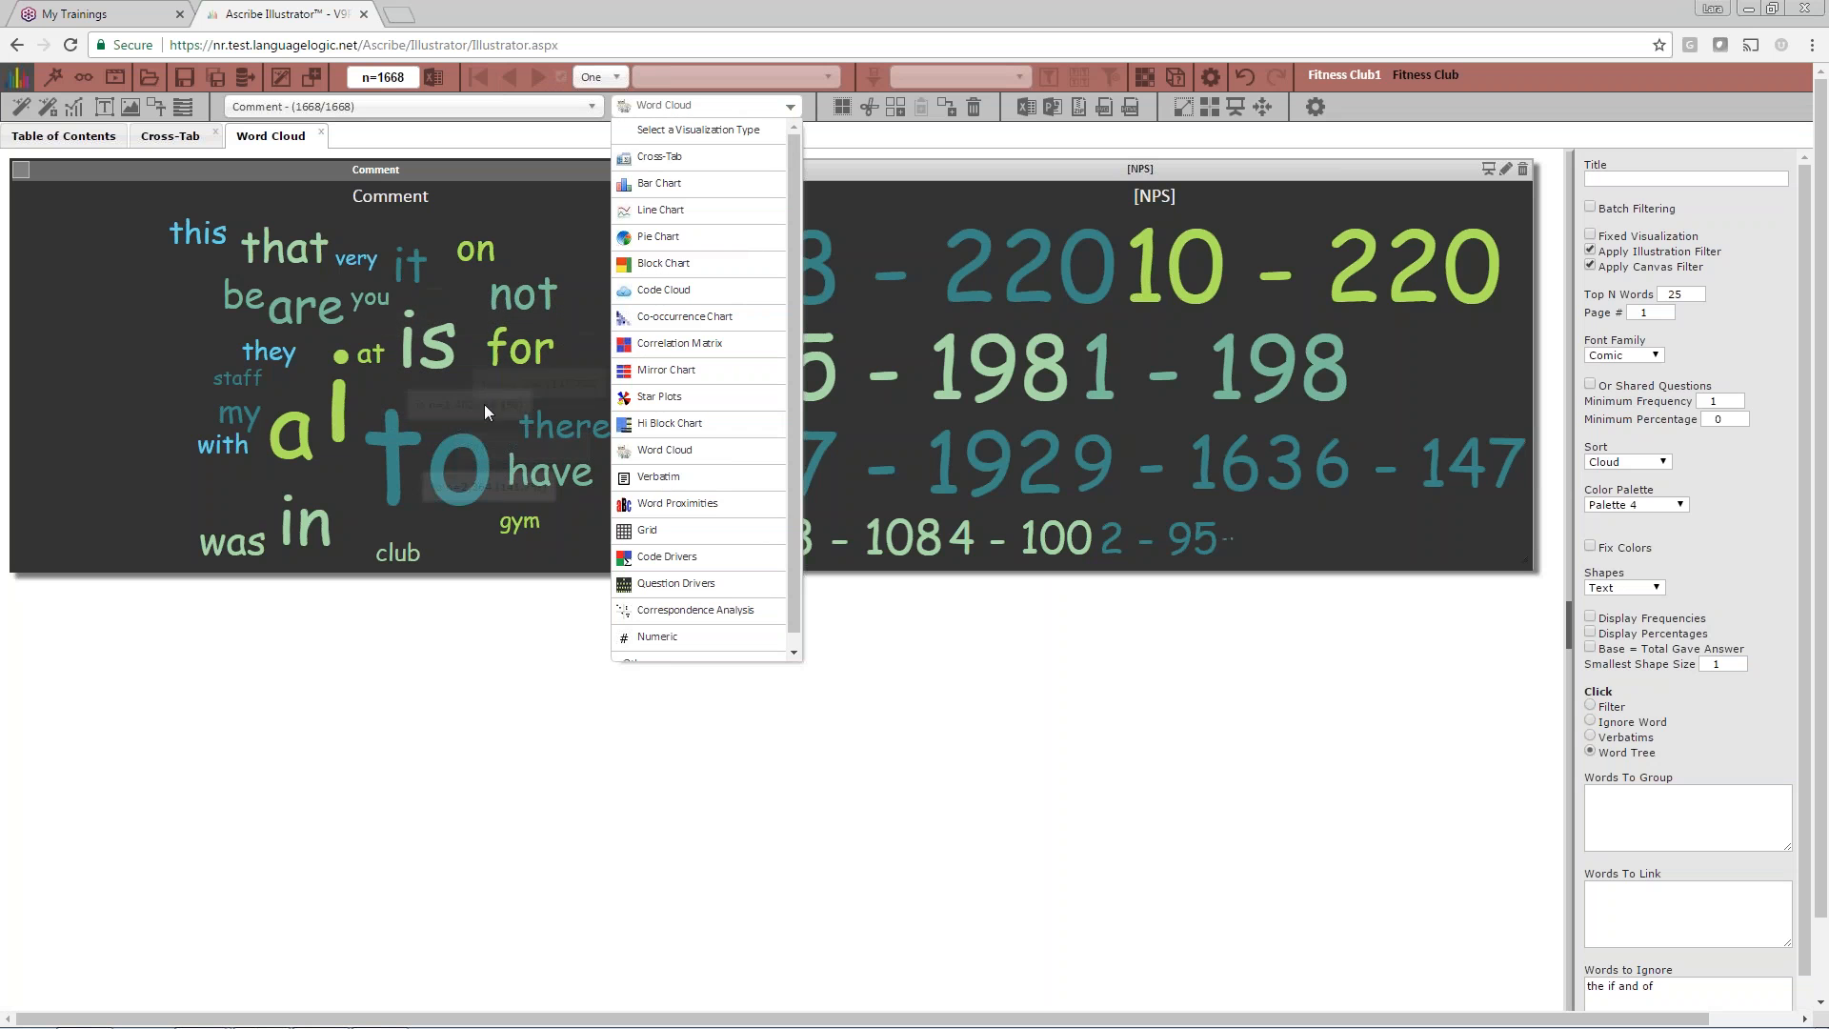
{"action": "left_click", "coordinate": [702, 294]}
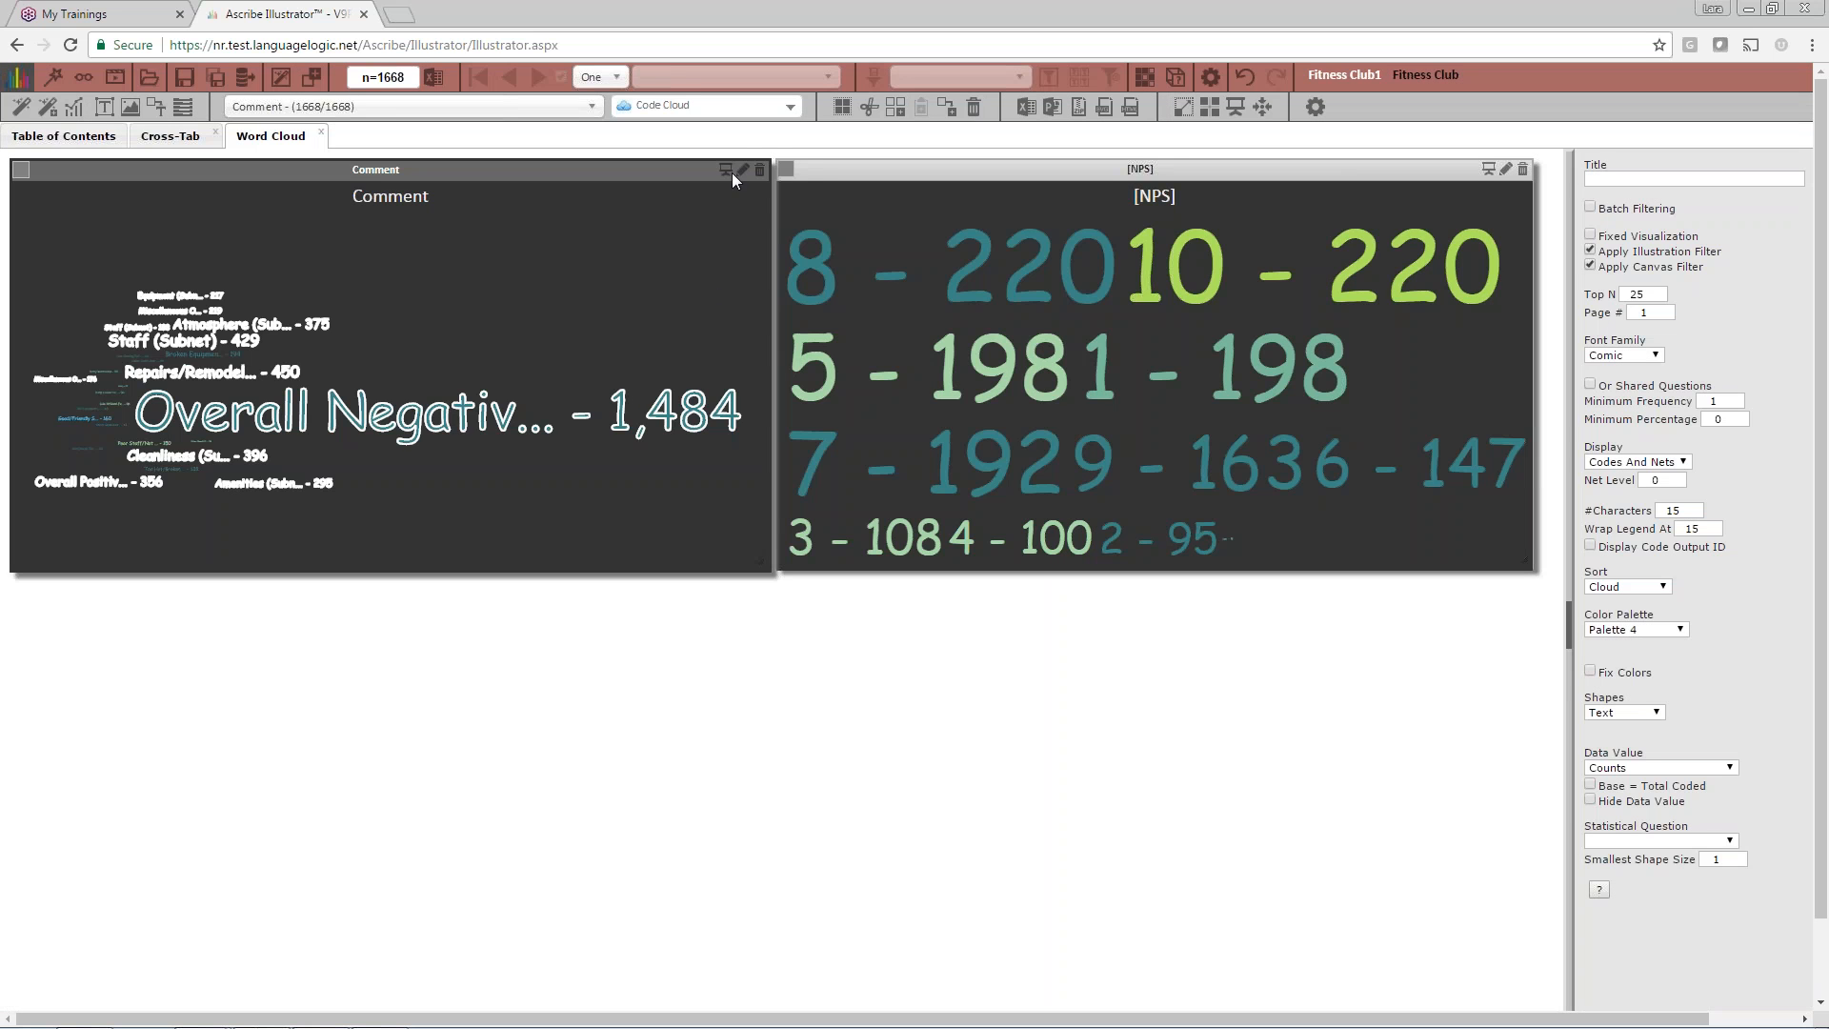
{"action": "left_click", "coordinate": [790, 107]}
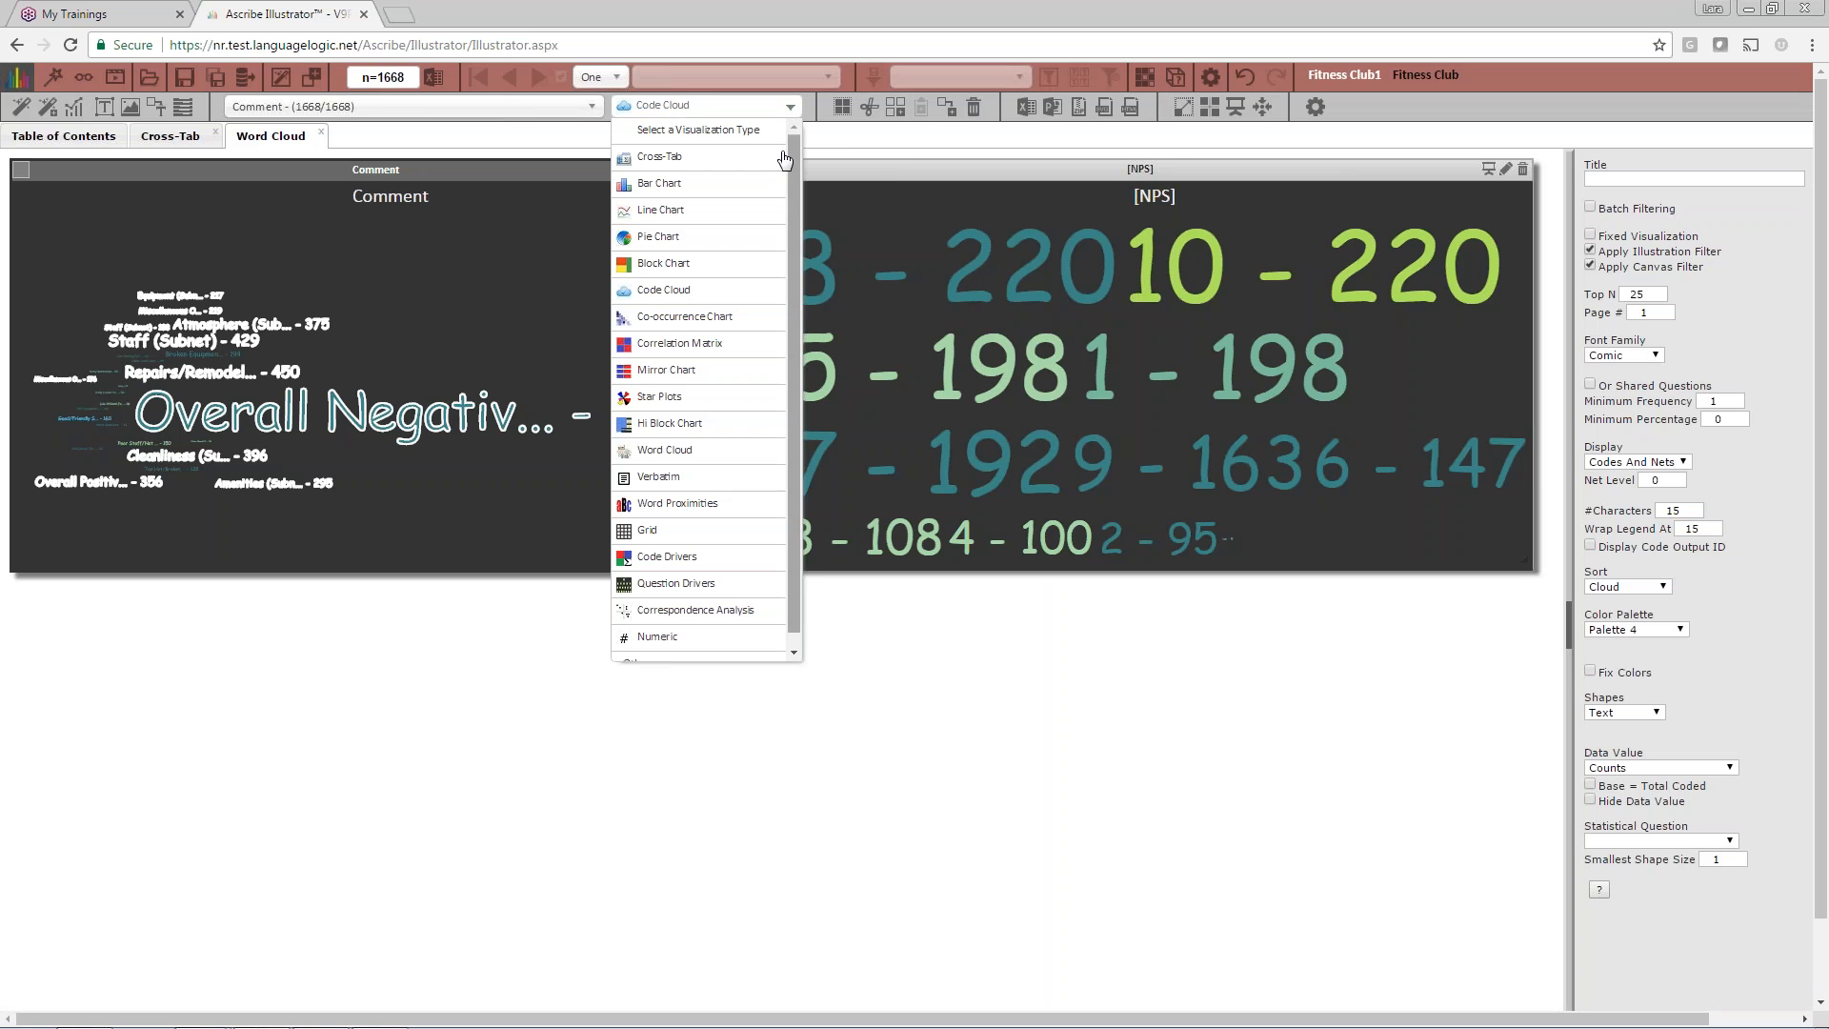
{"action": "left_click", "coordinate": [1682, 462]}
{"action": "left_click", "coordinate": [1624, 492]}
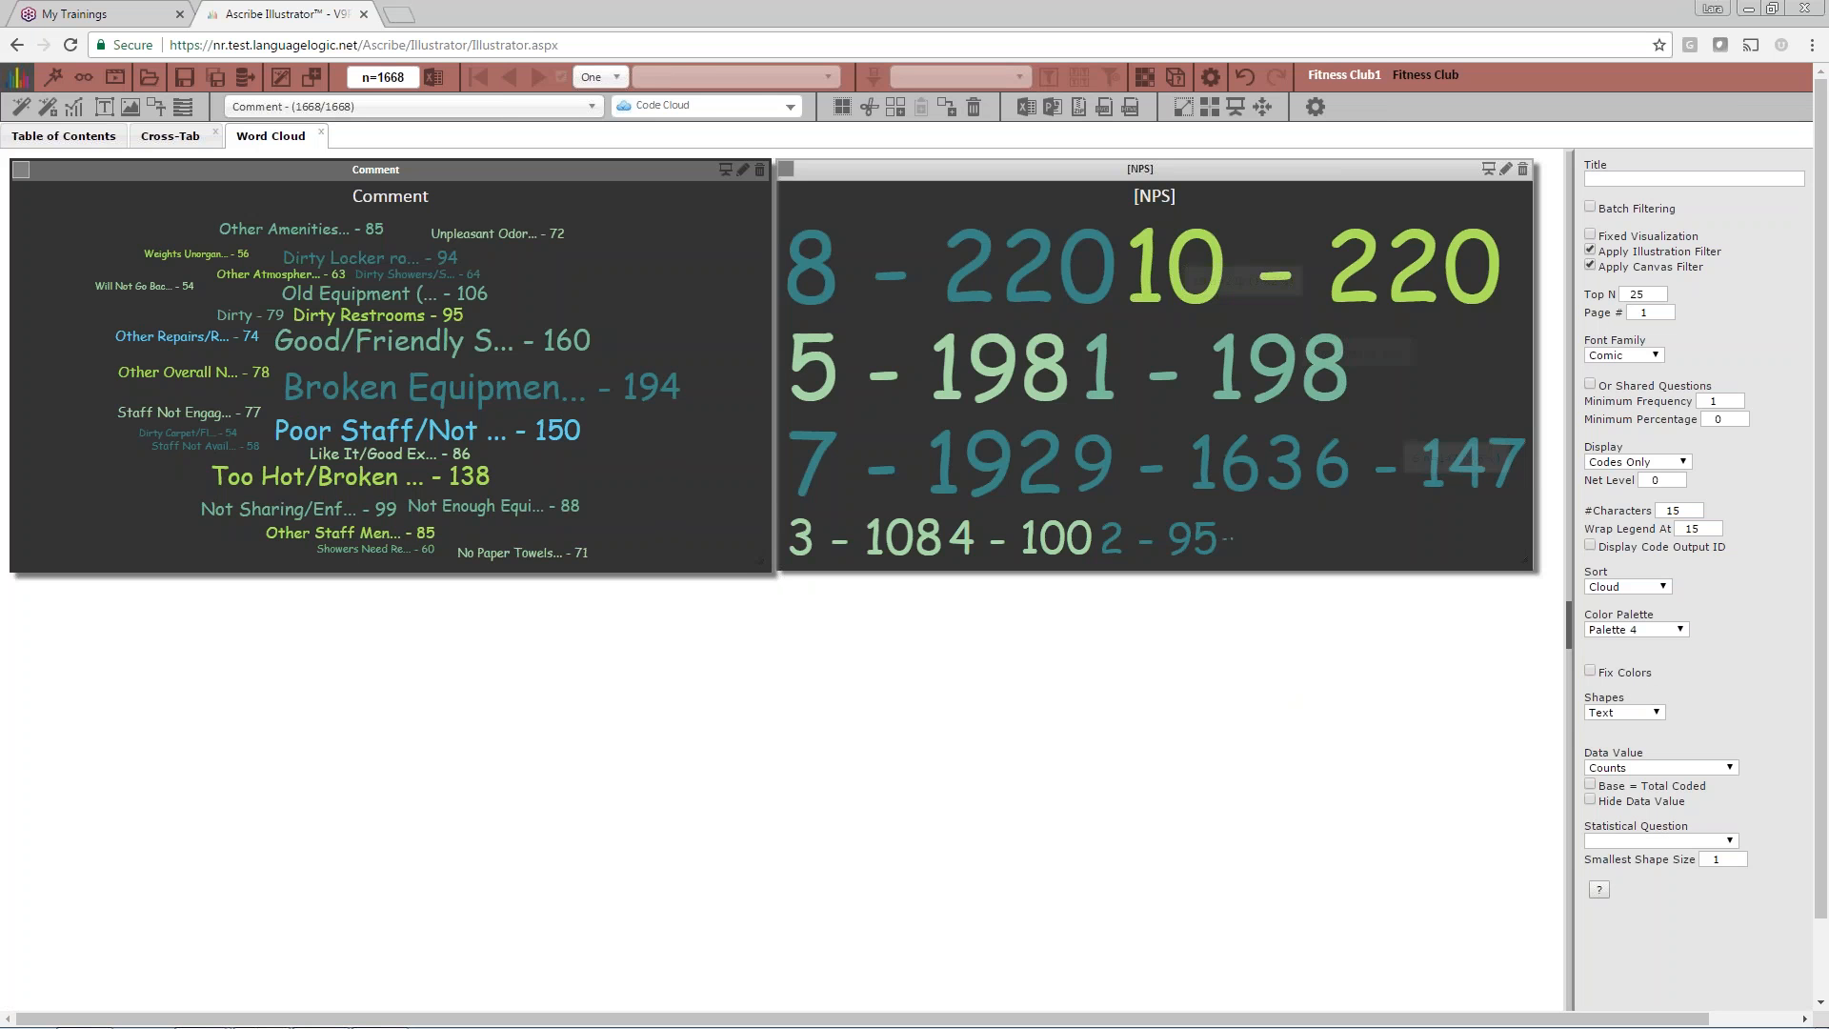
- Try the Comment visualization as a Block Chart and switch it back to Word Cloud
{"action": "left_click", "coordinate": [790, 107]}
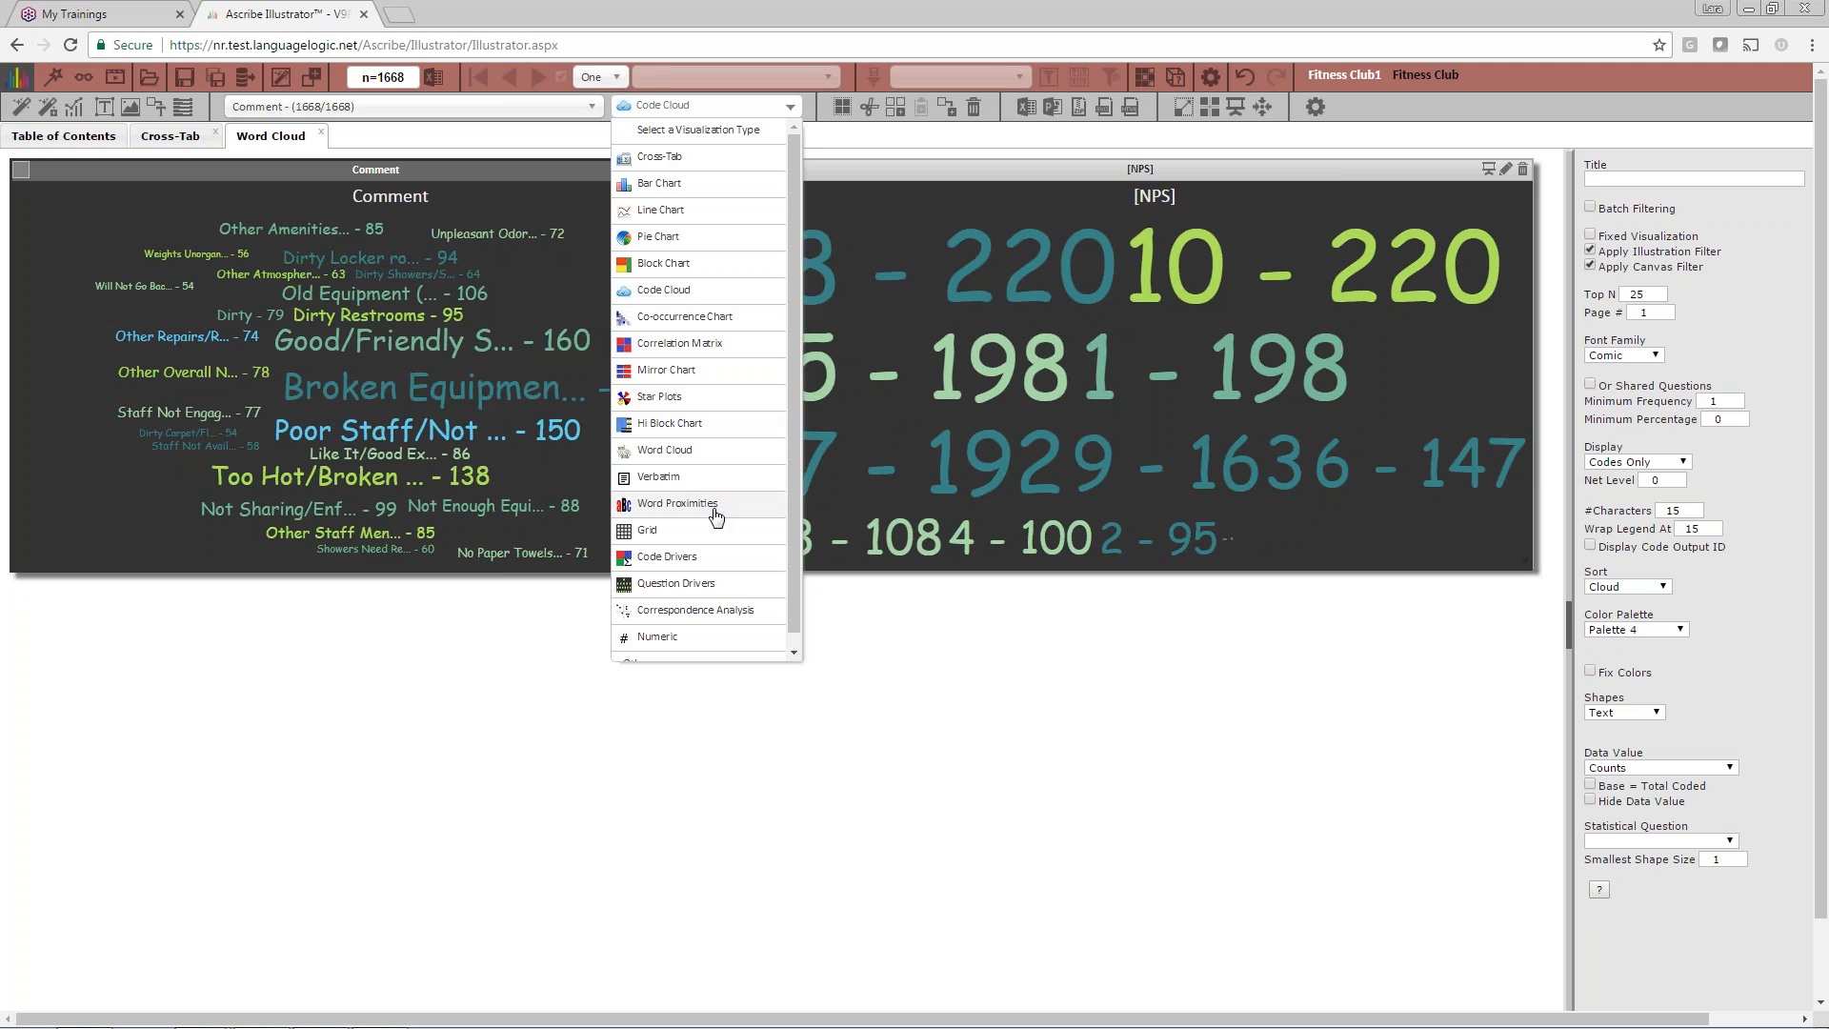
{"action": "left_click", "coordinate": [710, 263]}
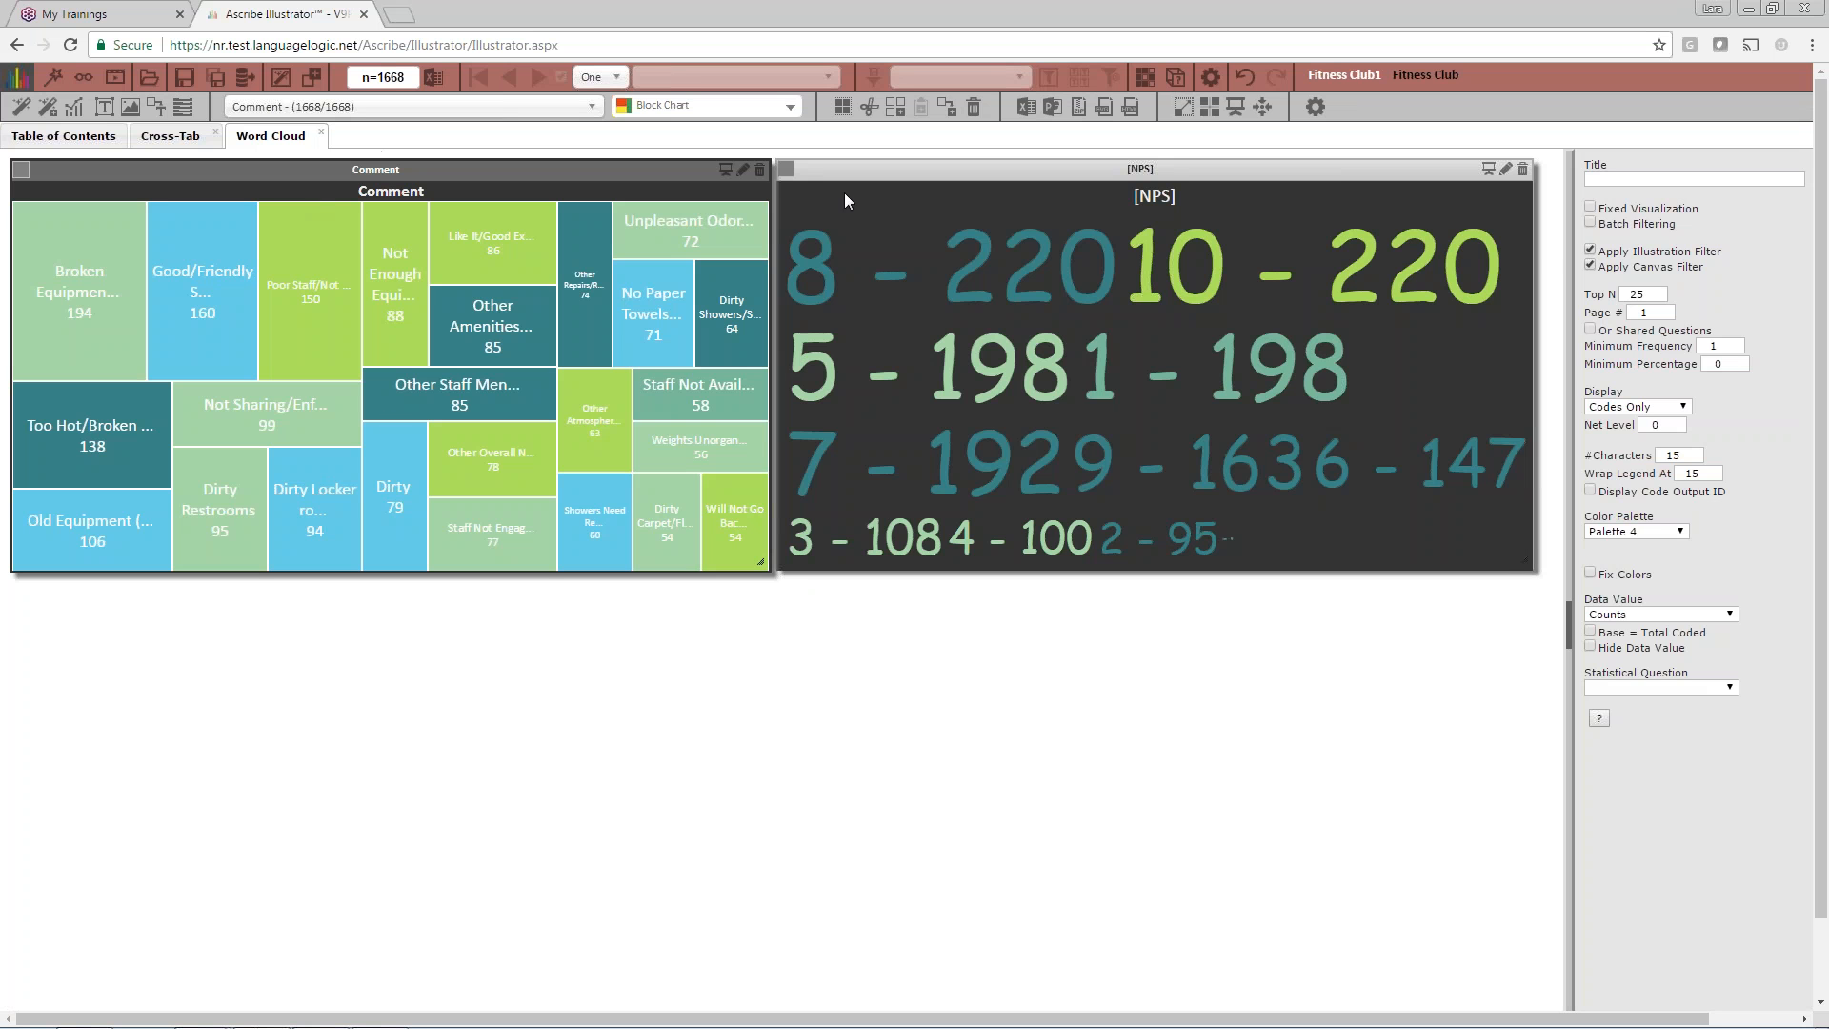
{"action": "left_click", "coordinate": [790, 109]}
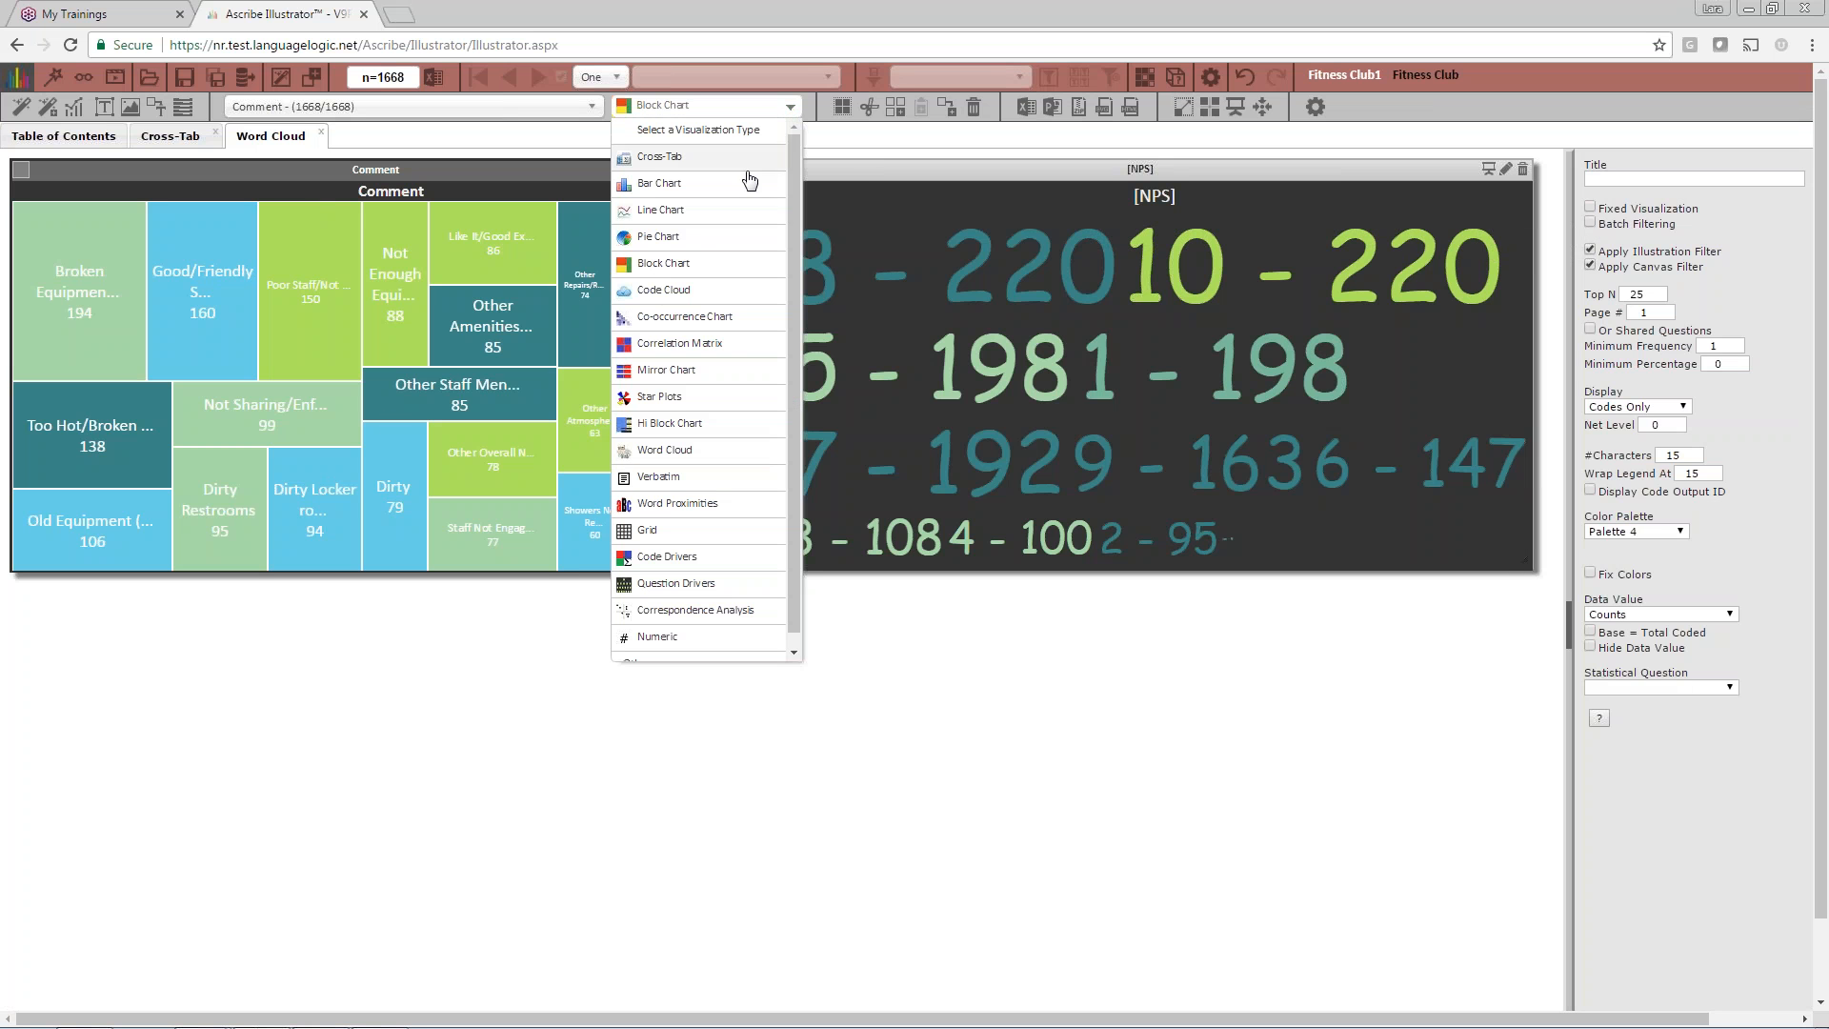
{"action": "left_click", "coordinate": [723, 451]}
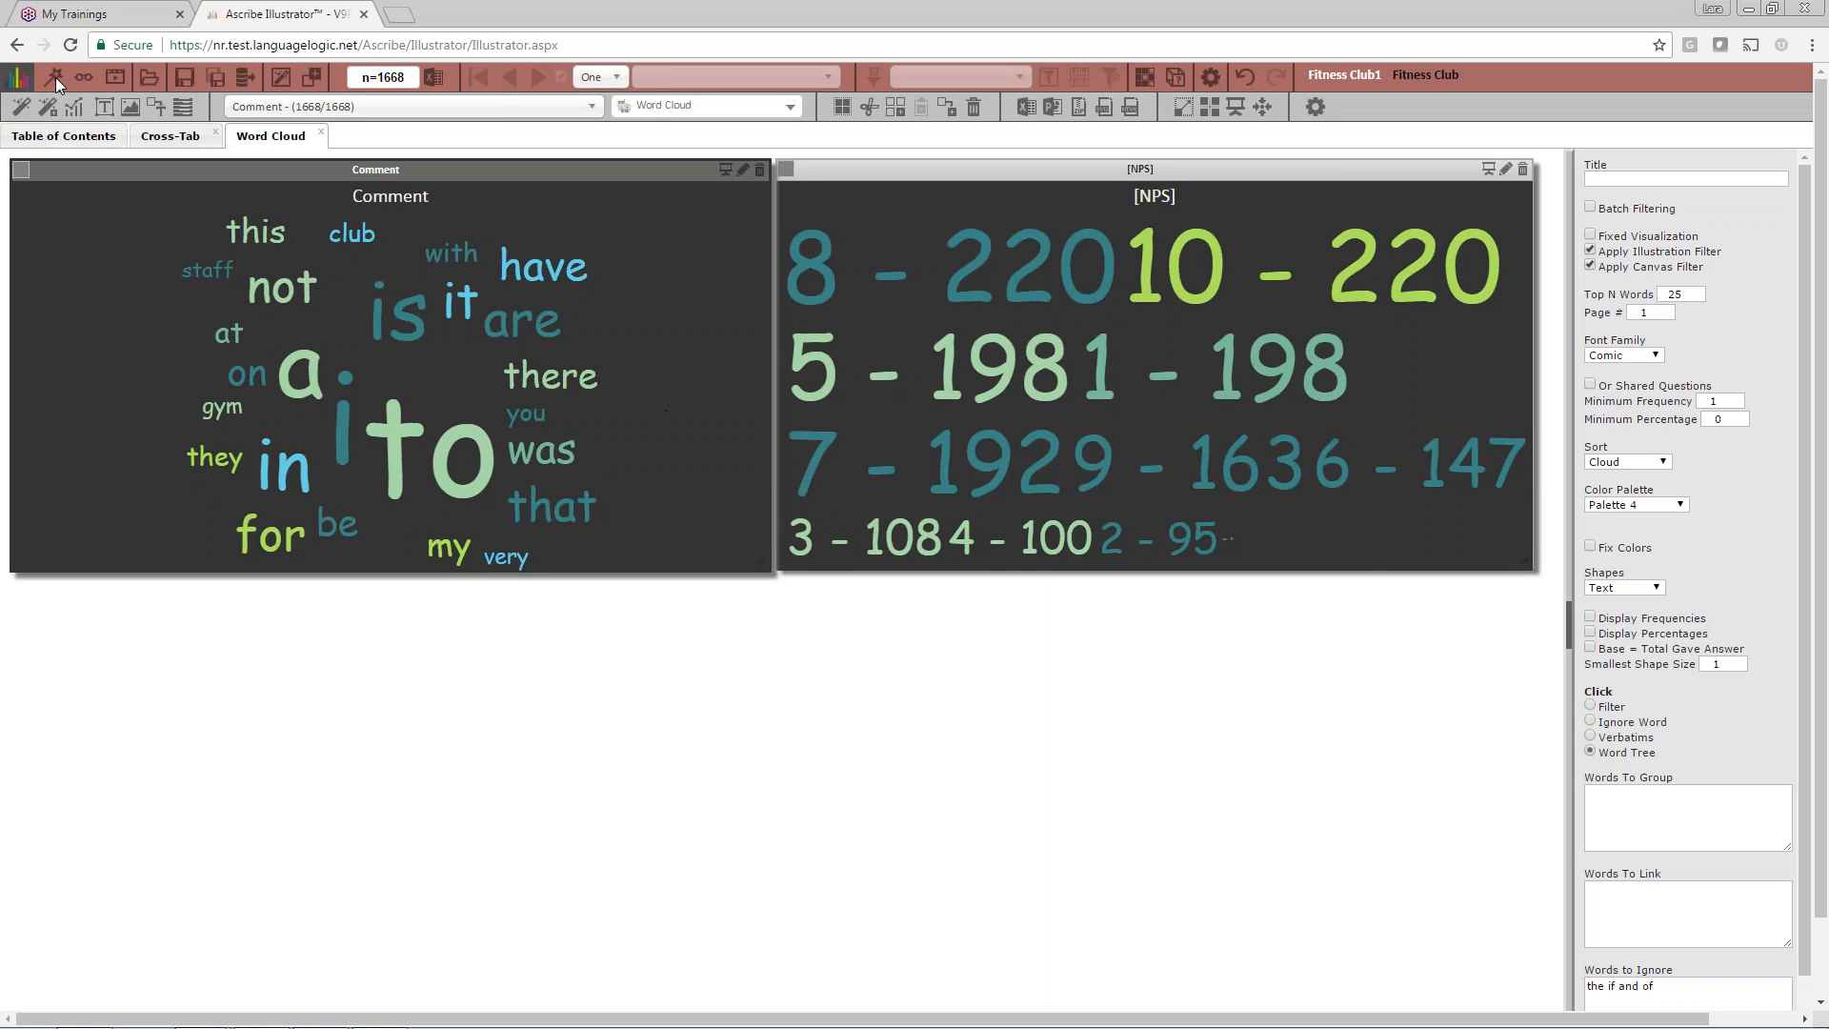
- Look at the Illustrator Wizard's visualization choices and the quick tour's welcome, leaving both without proceeding
{"action": "left_click", "coordinate": [54, 76]}
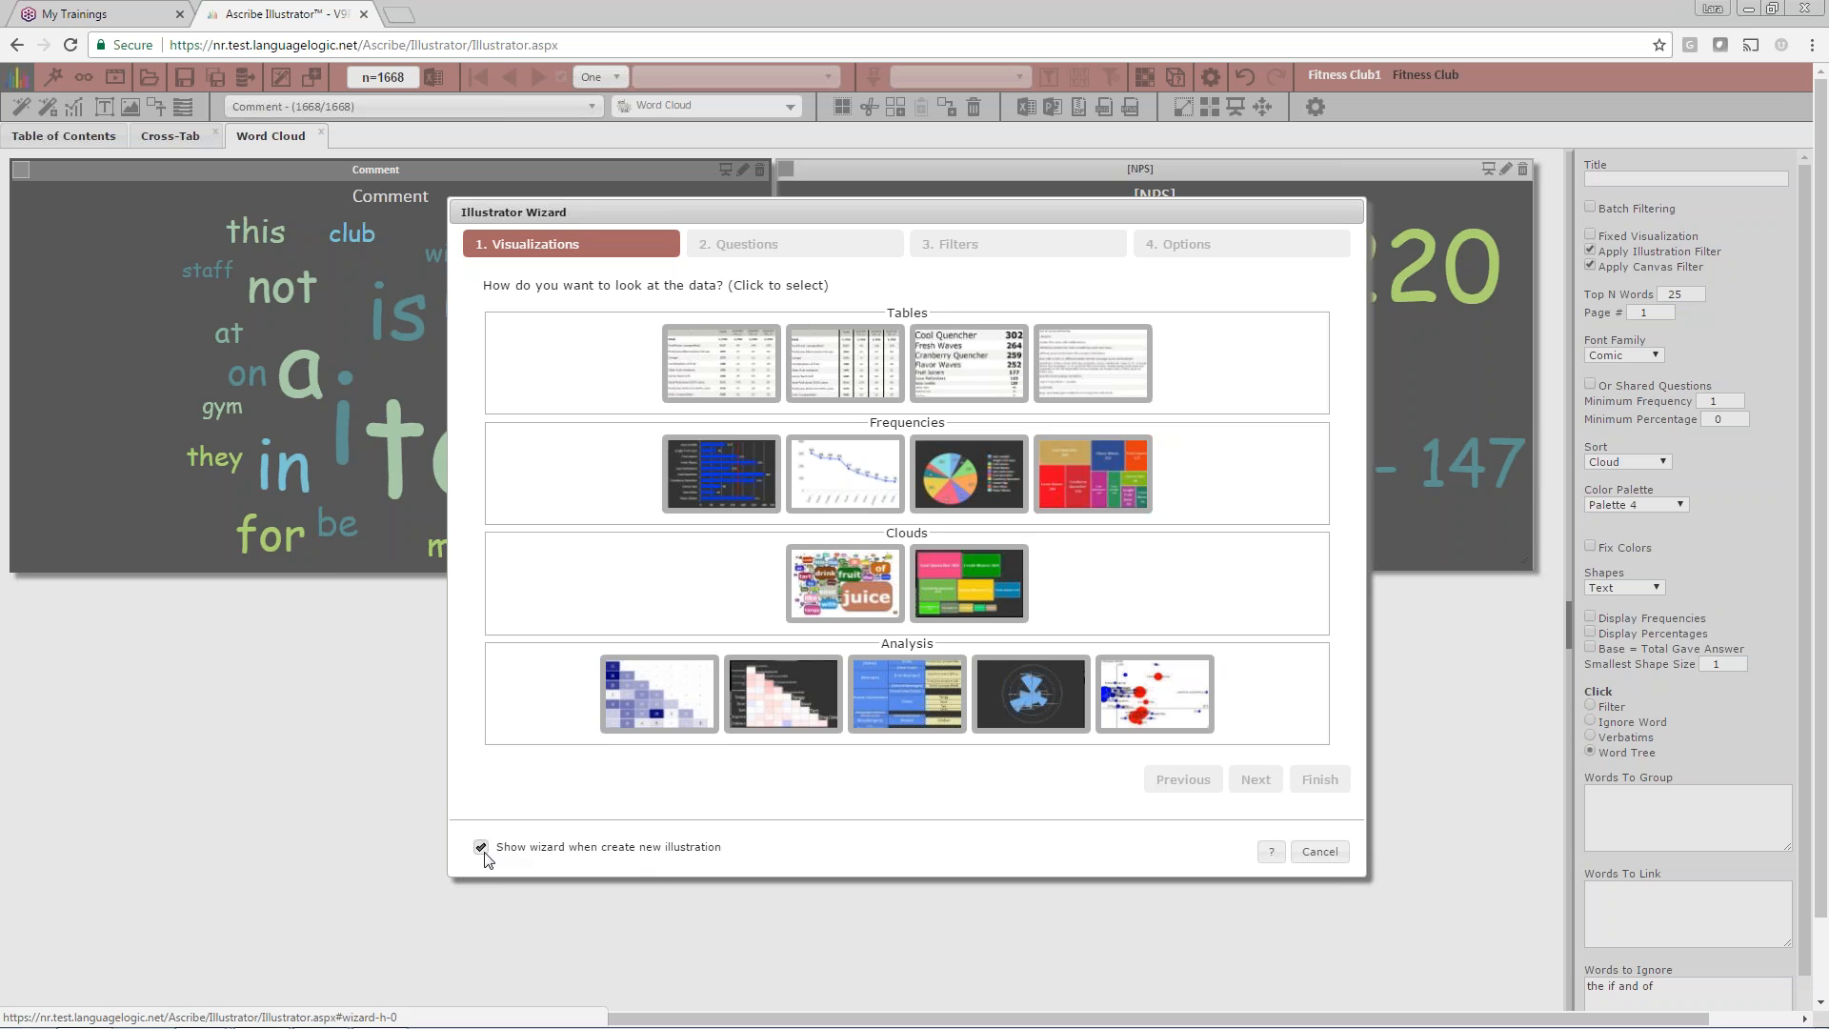
{"action": "left_click", "coordinate": [1319, 852]}
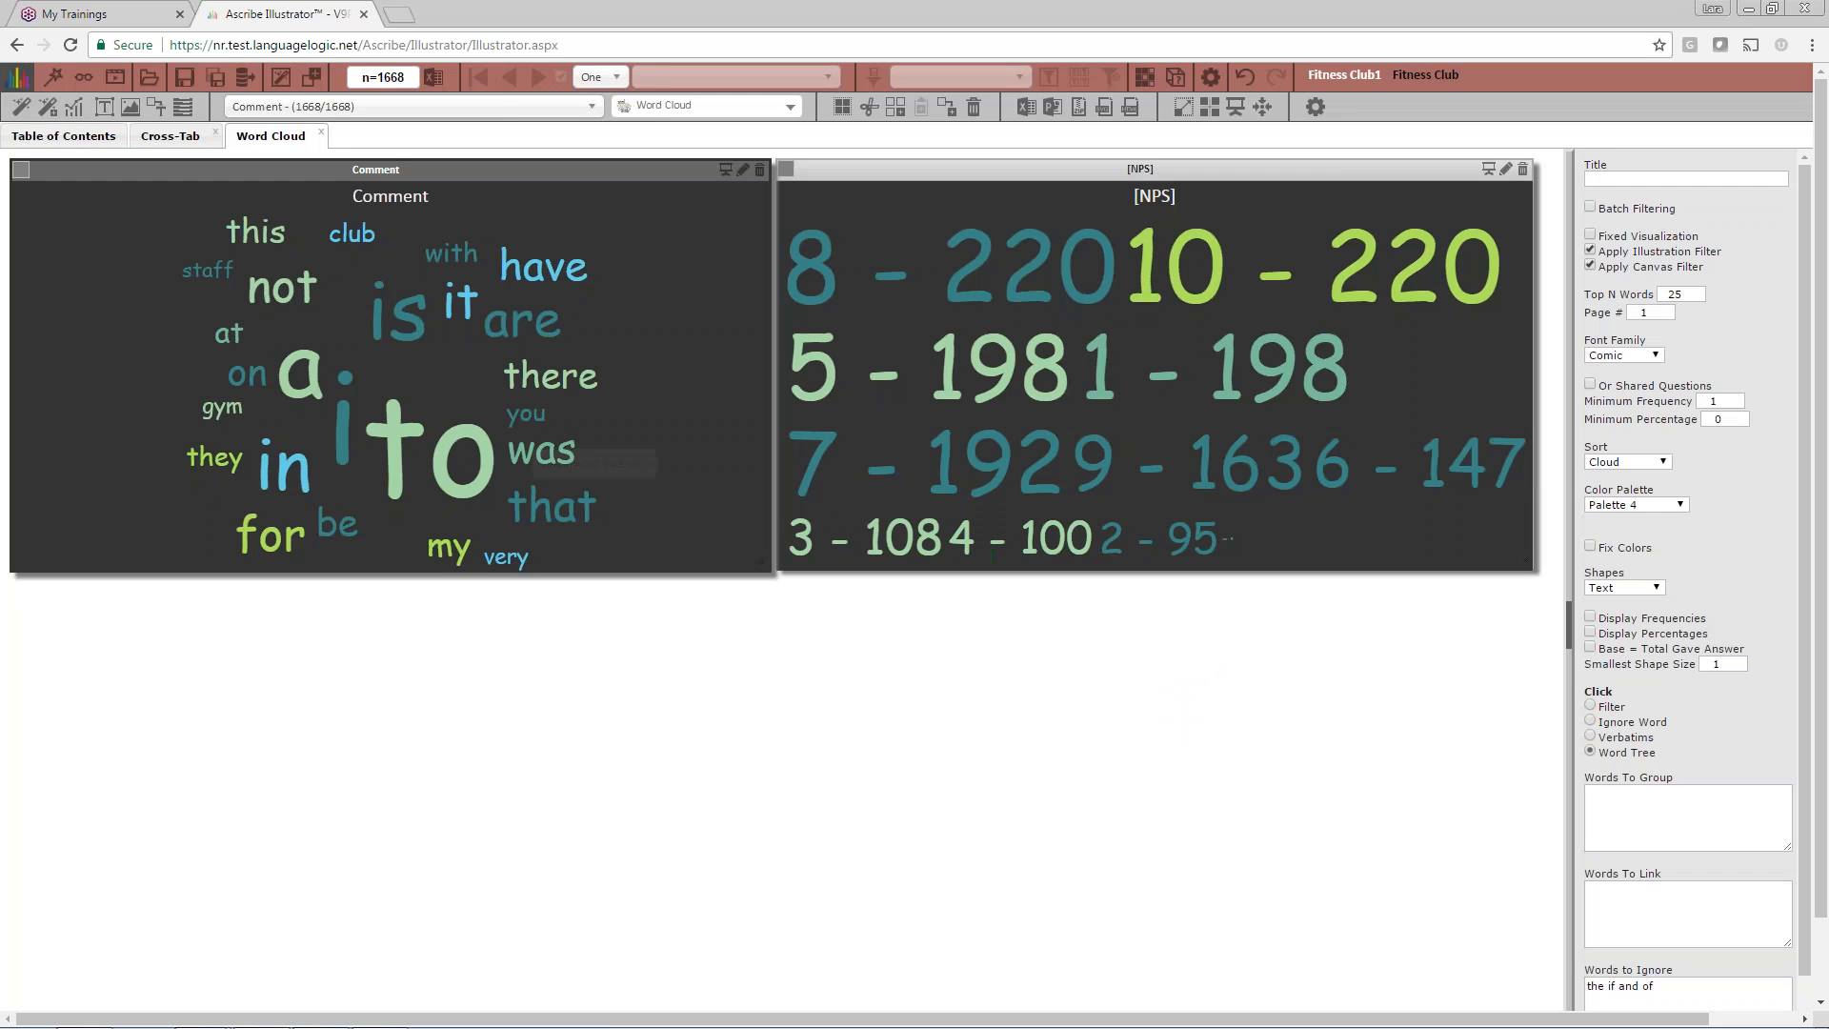
{"action": "left_click", "coordinate": [85, 77]}
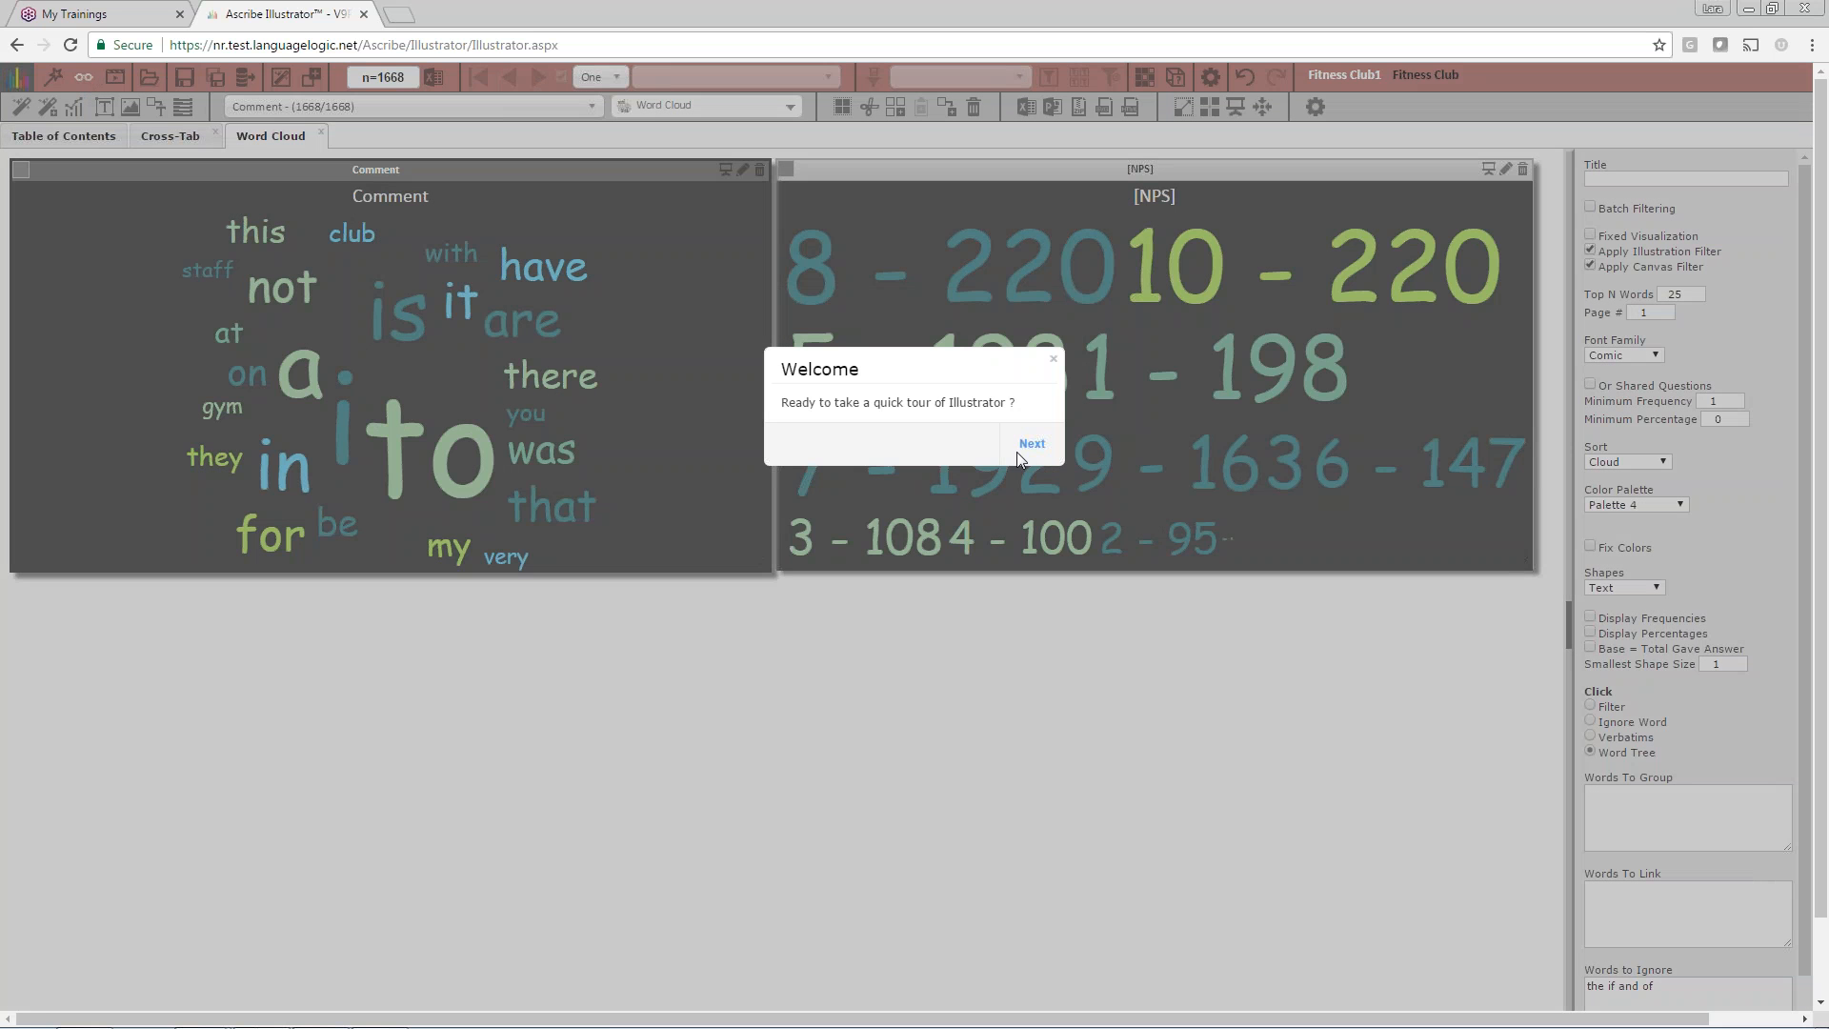
{"action": "left_click", "coordinate": [1054, 360]}
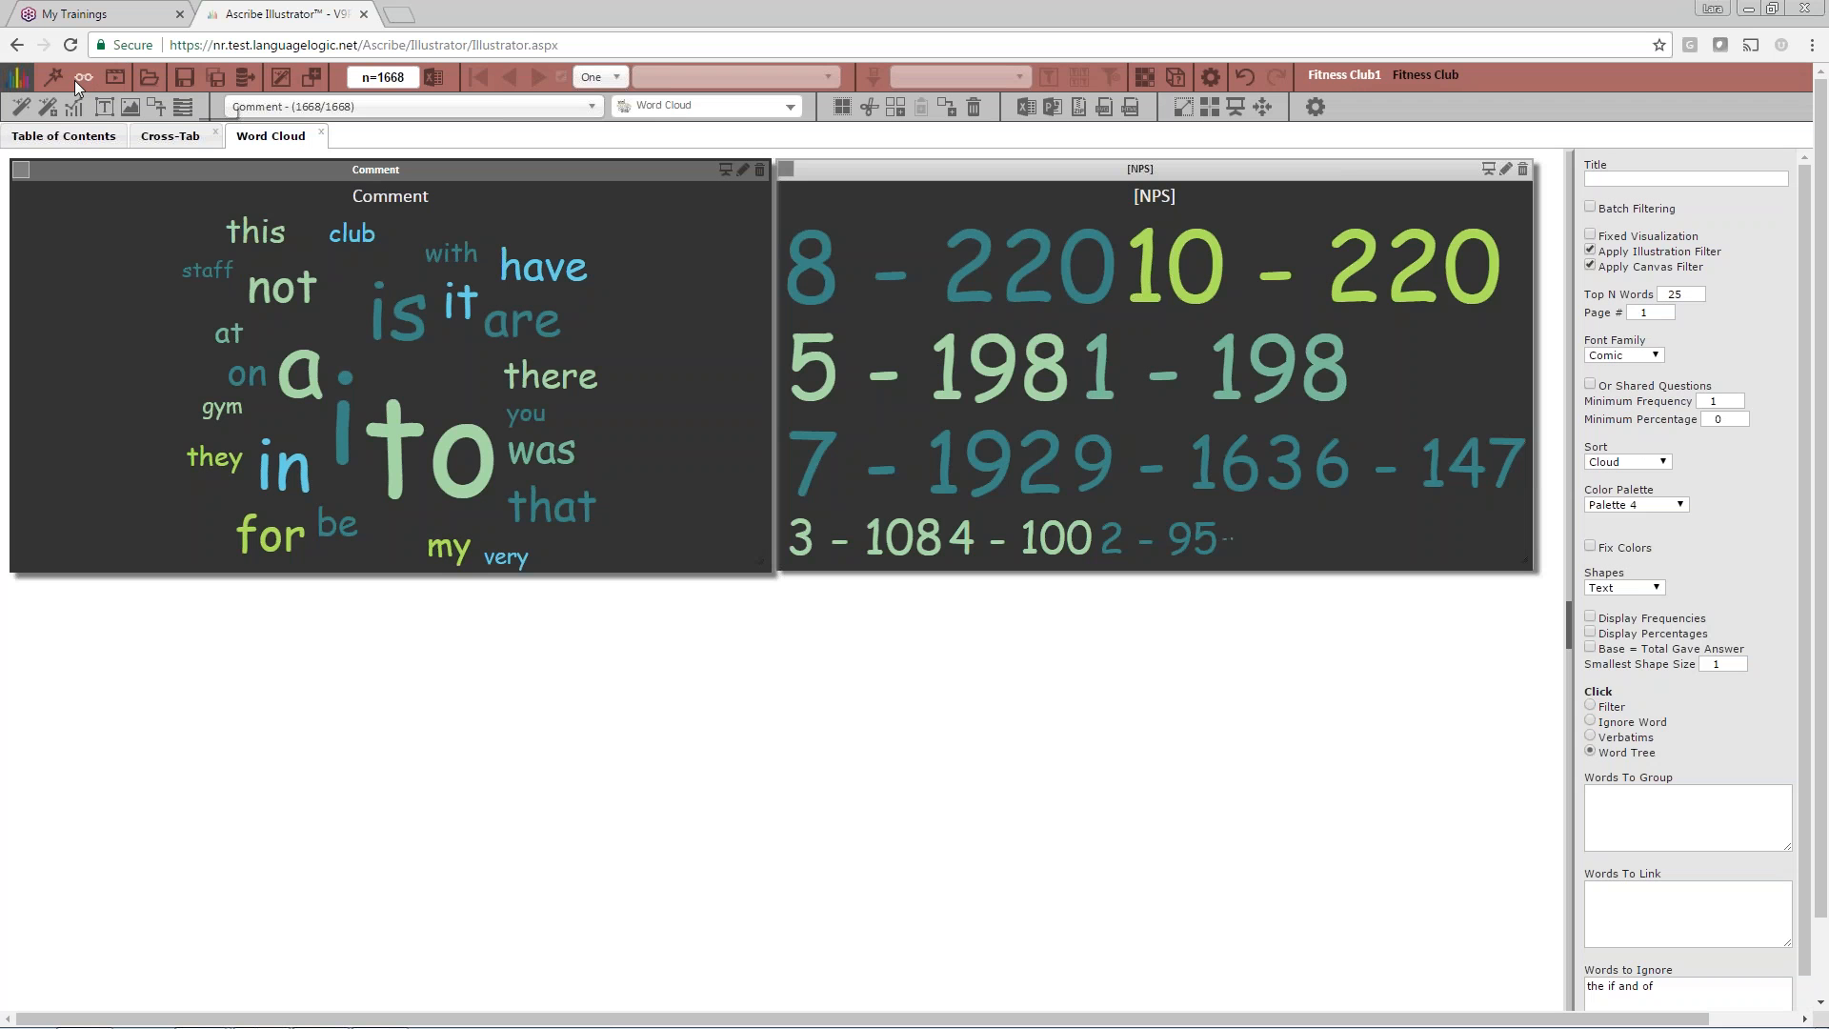
- Browse the Illustrator video tutorials from From Ascribe Presentations to Ascribe Illustrator through Illustration Links, and close the tutorial viewer
{"action": "left_click", "coordinate": [115, 78]}
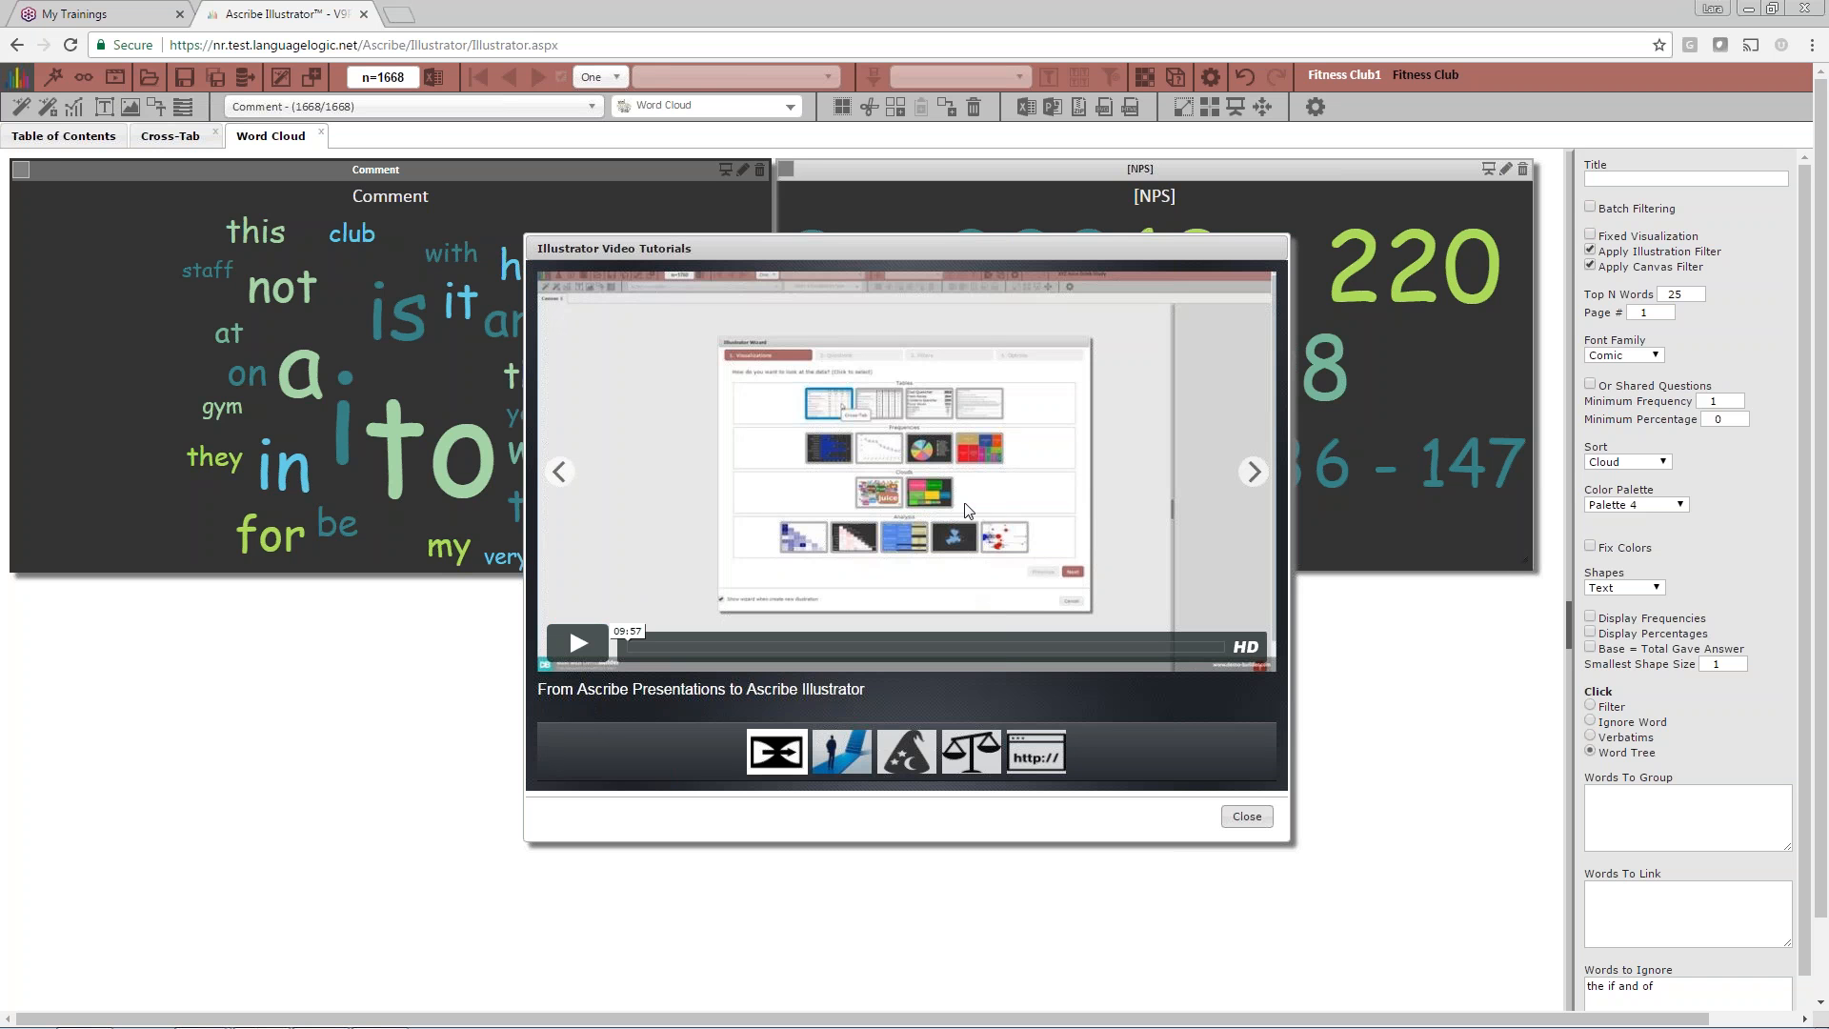
{"action": "left_click", "coordinate": [1255, 483]}
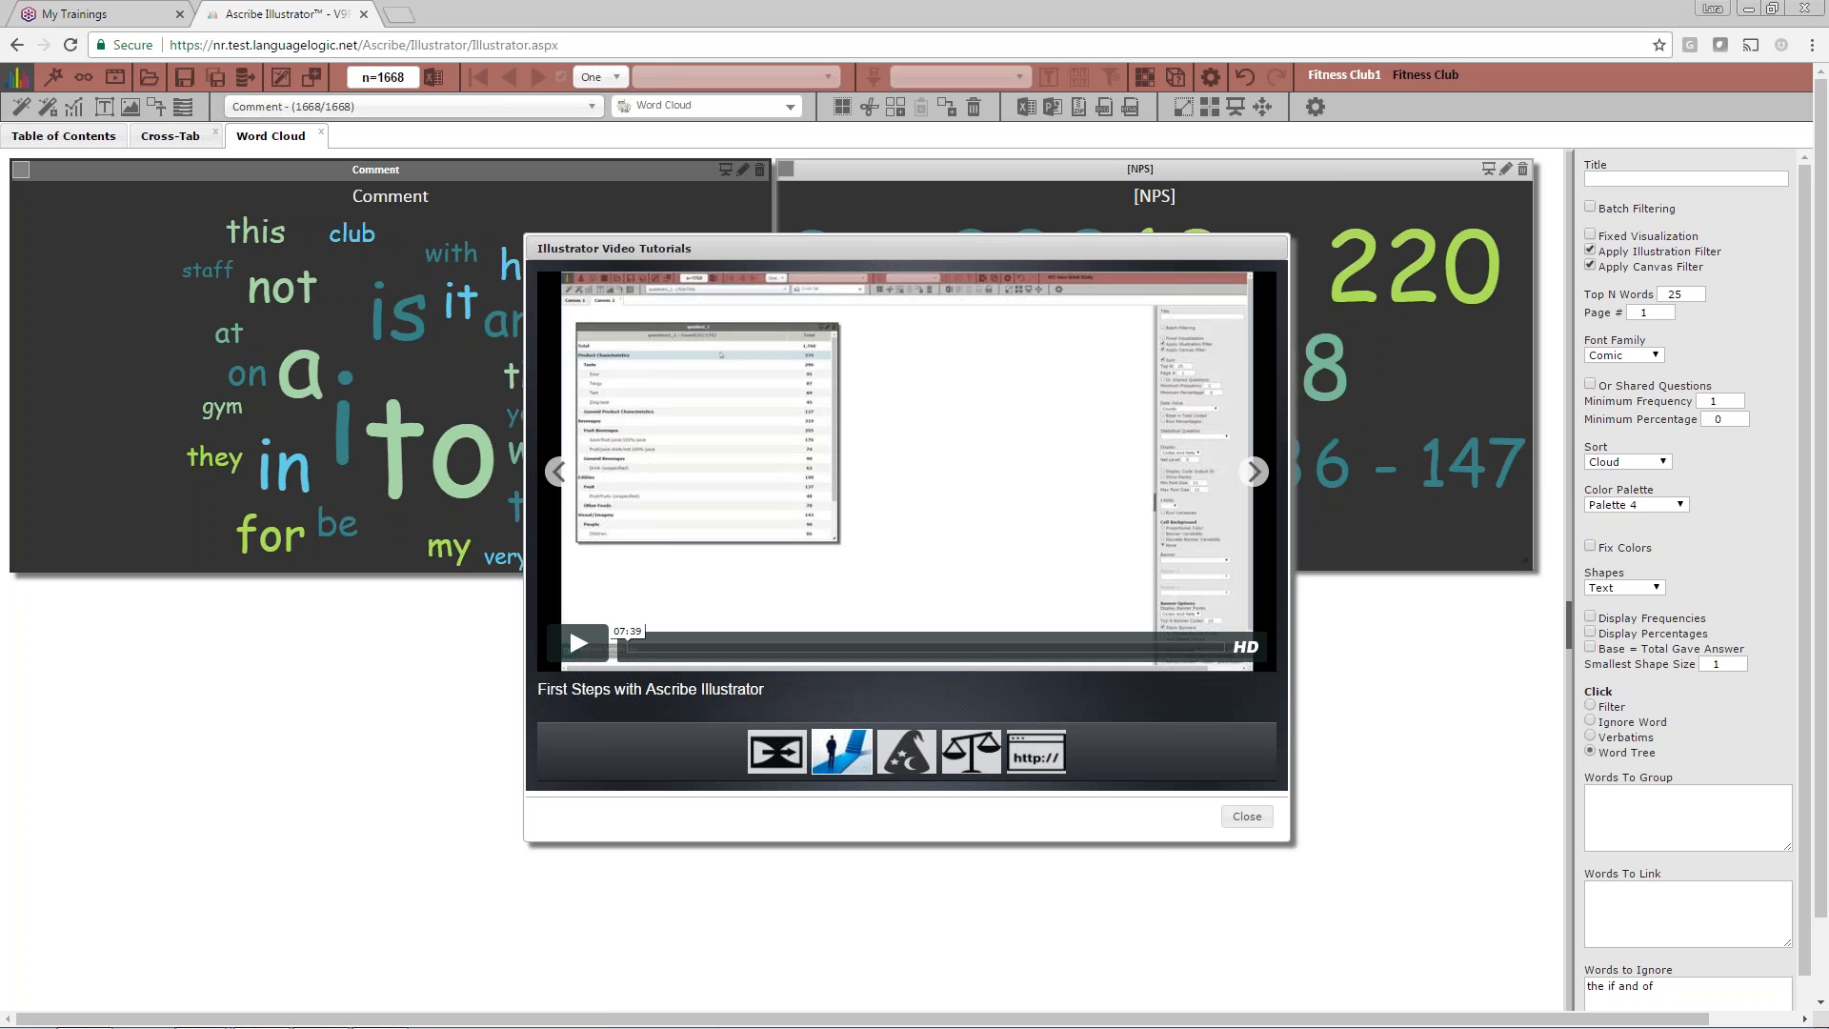
{"action": "left_click", "coordinate": [1255, 472]}
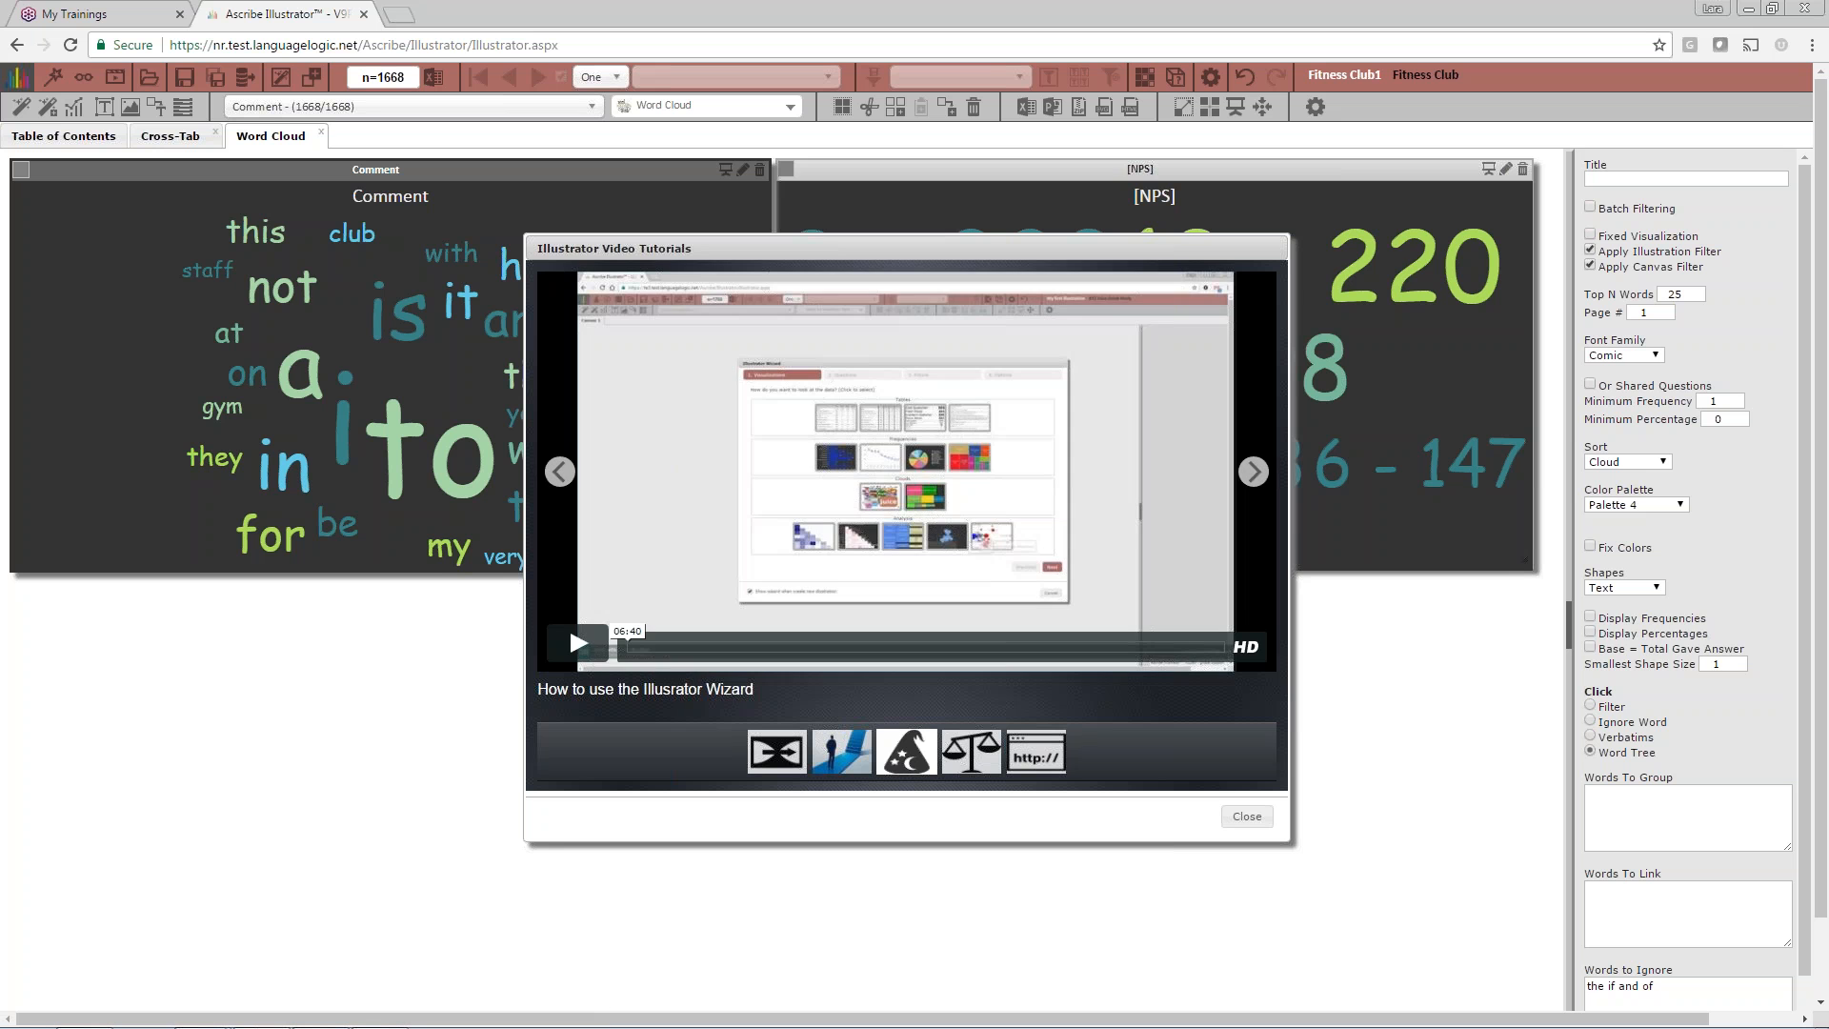
{"action": "left_click", "coordinate": [1253, 471]}
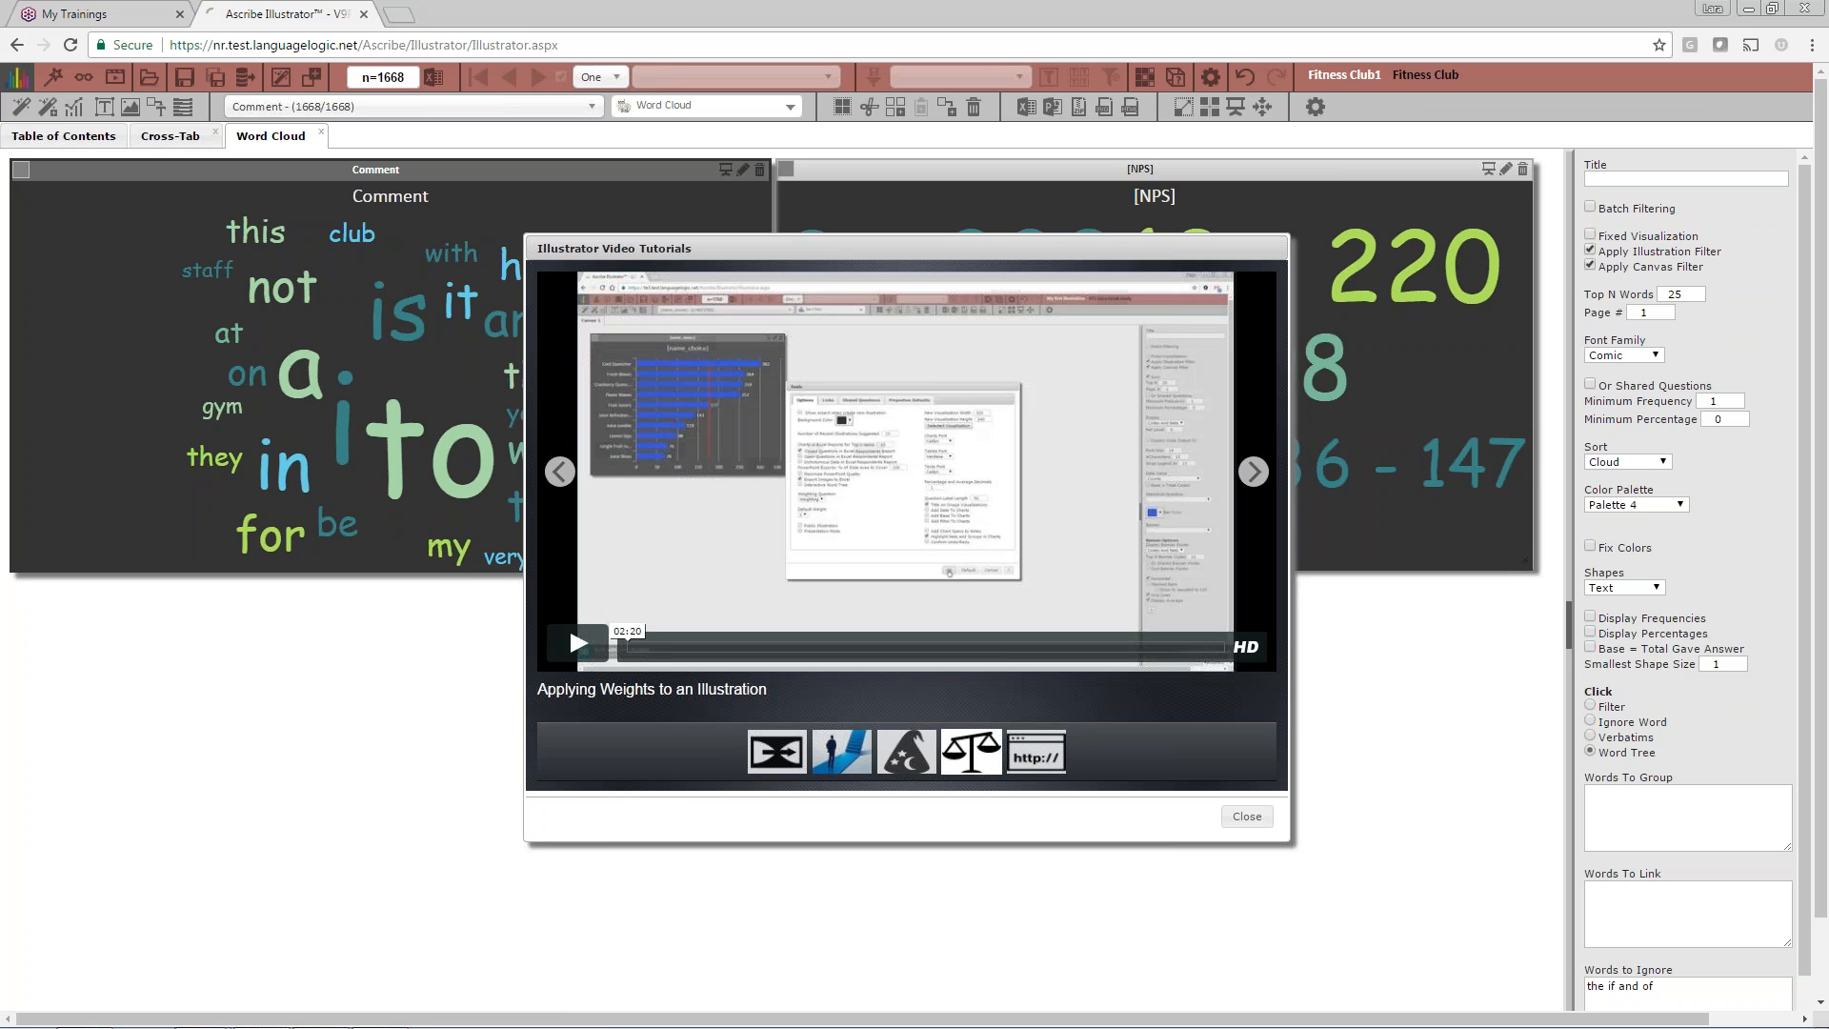
{"action": "left_click", "coordinate": [1252, 472]}
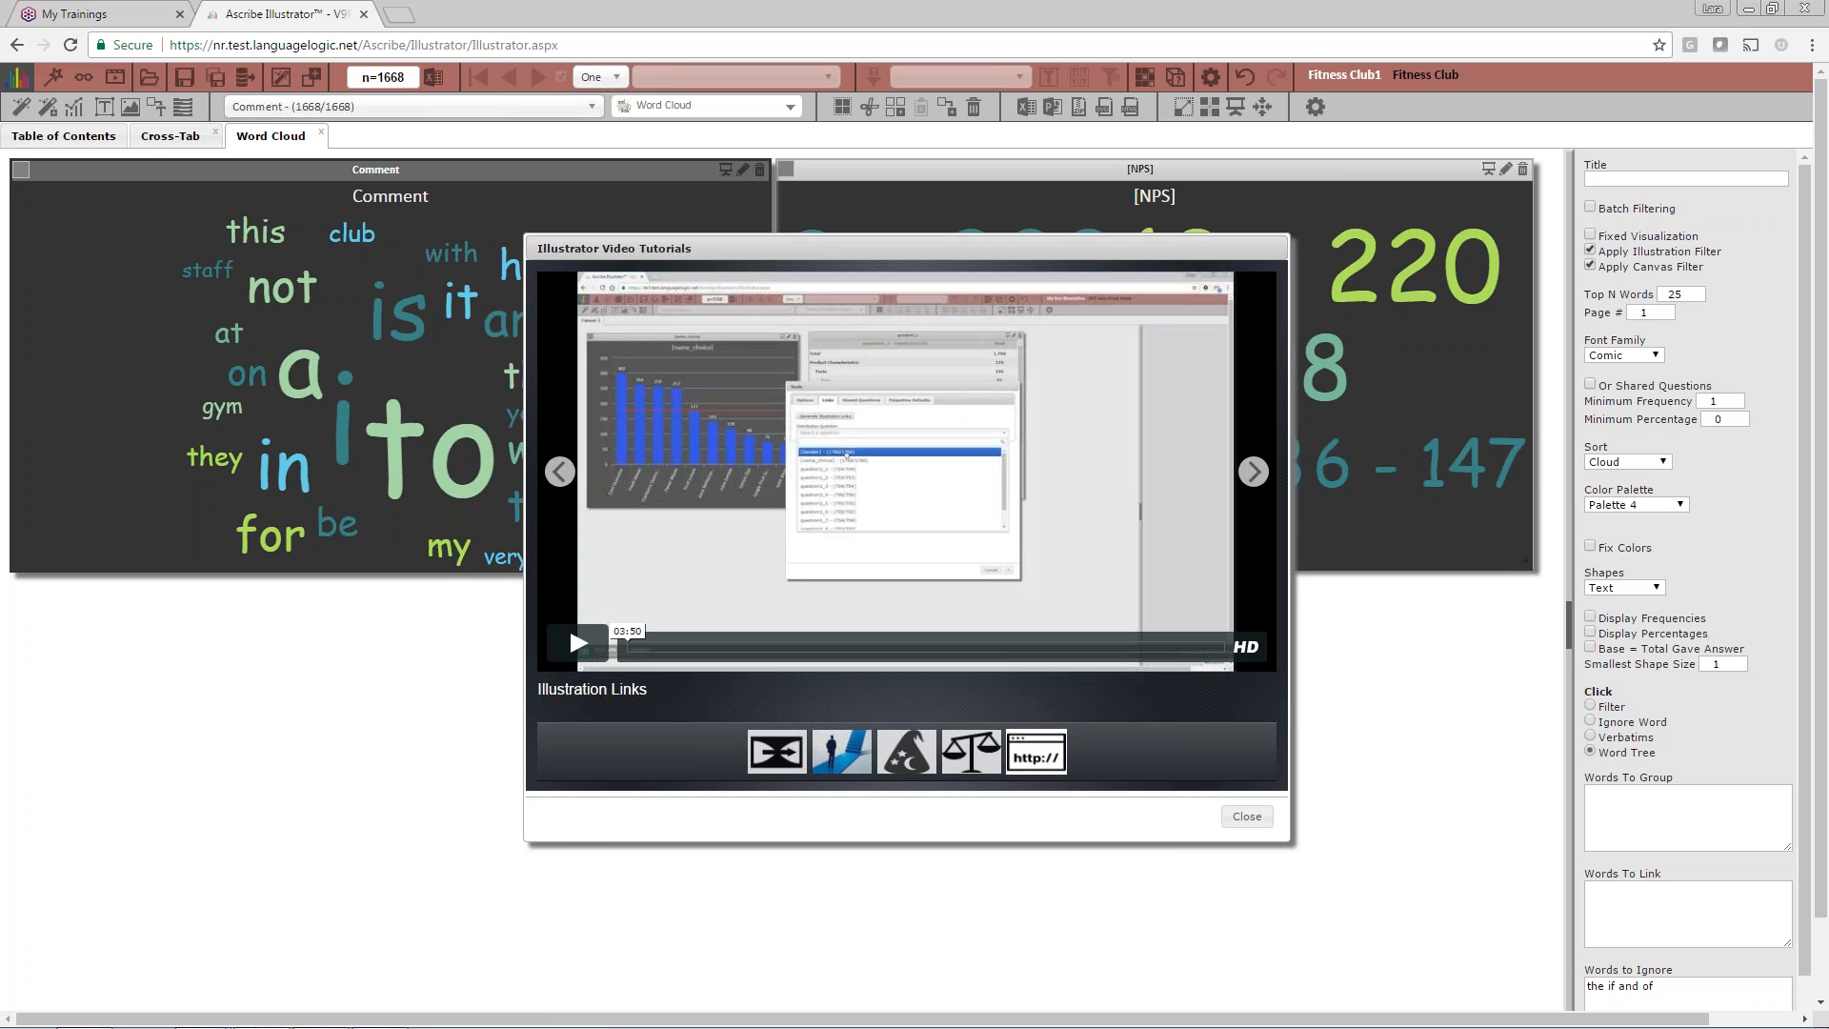
{"action": "left_click", "coordinate": [1253, 472]}
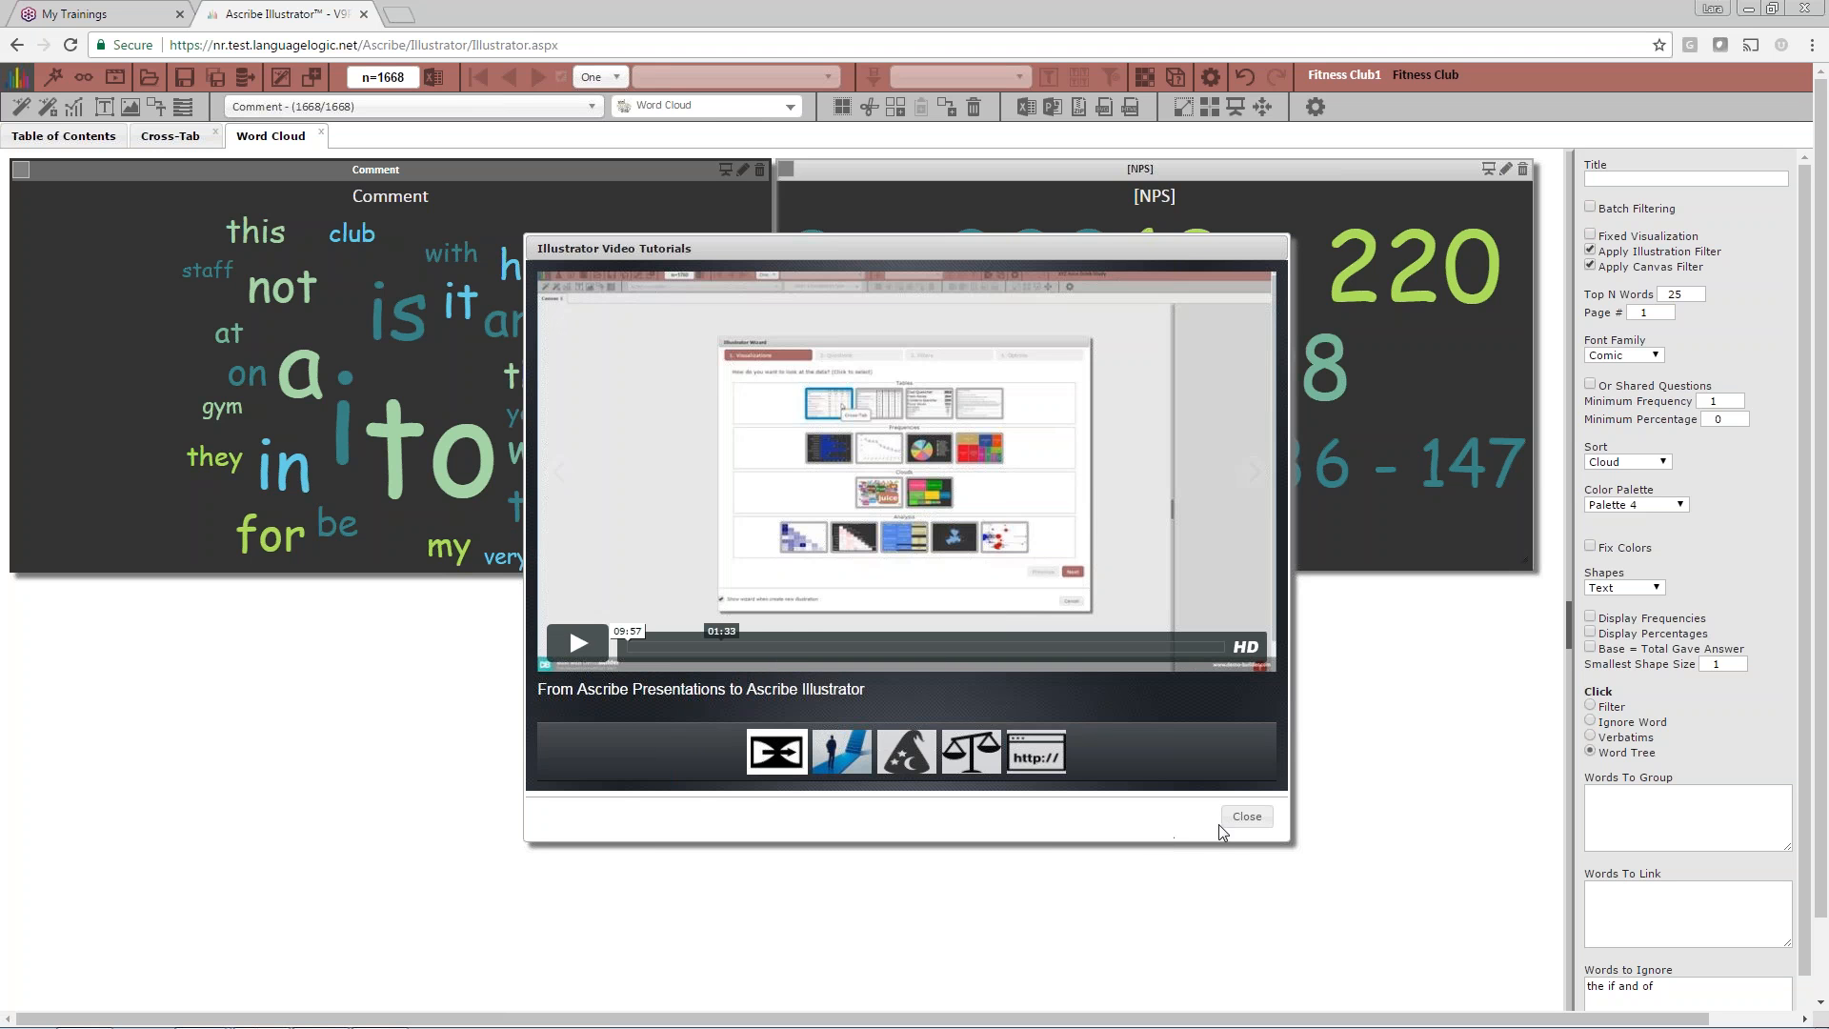
{"action": "left_click", "coordinate": [1246, 816]}
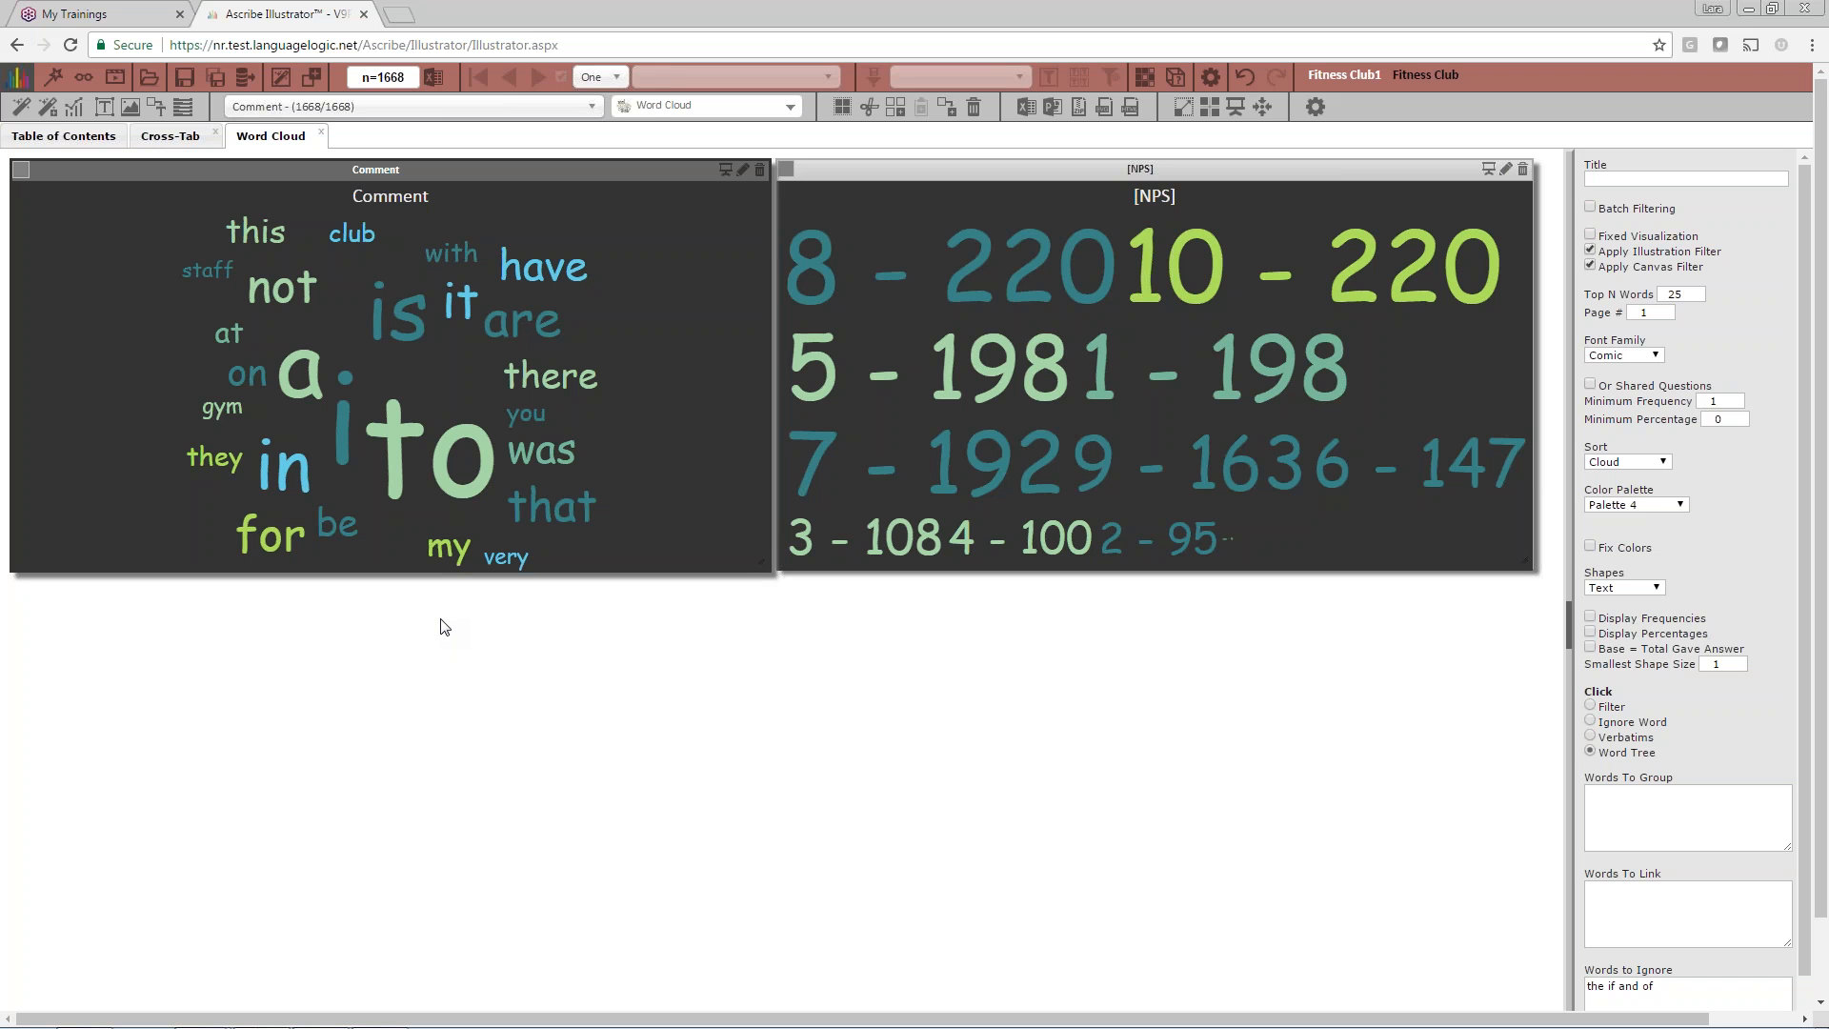
- Generate an illustration link with its password from the Cross-Tab canvas and open its Excel export, FitnessClub1_Links.xlsx
{"action": "left_click", "coordinate": [176, 138]}
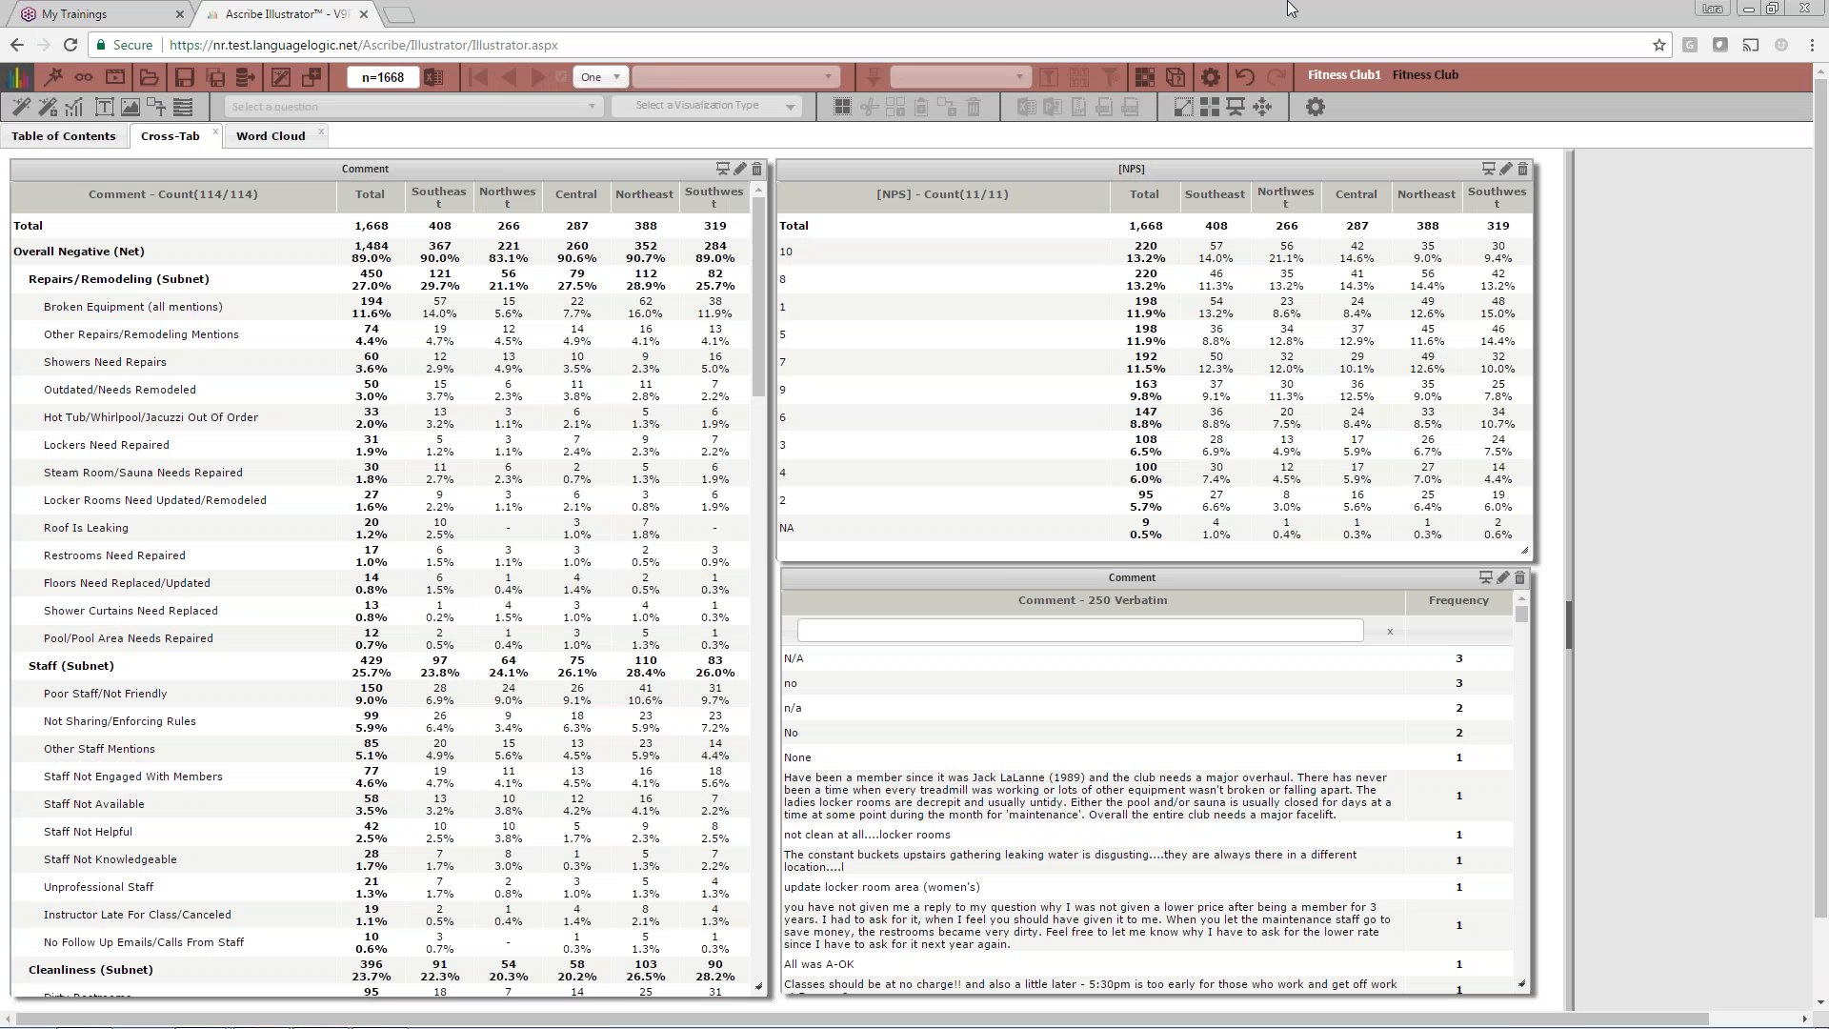
{"action": "left_click", "coordinate": [1214, 80]}
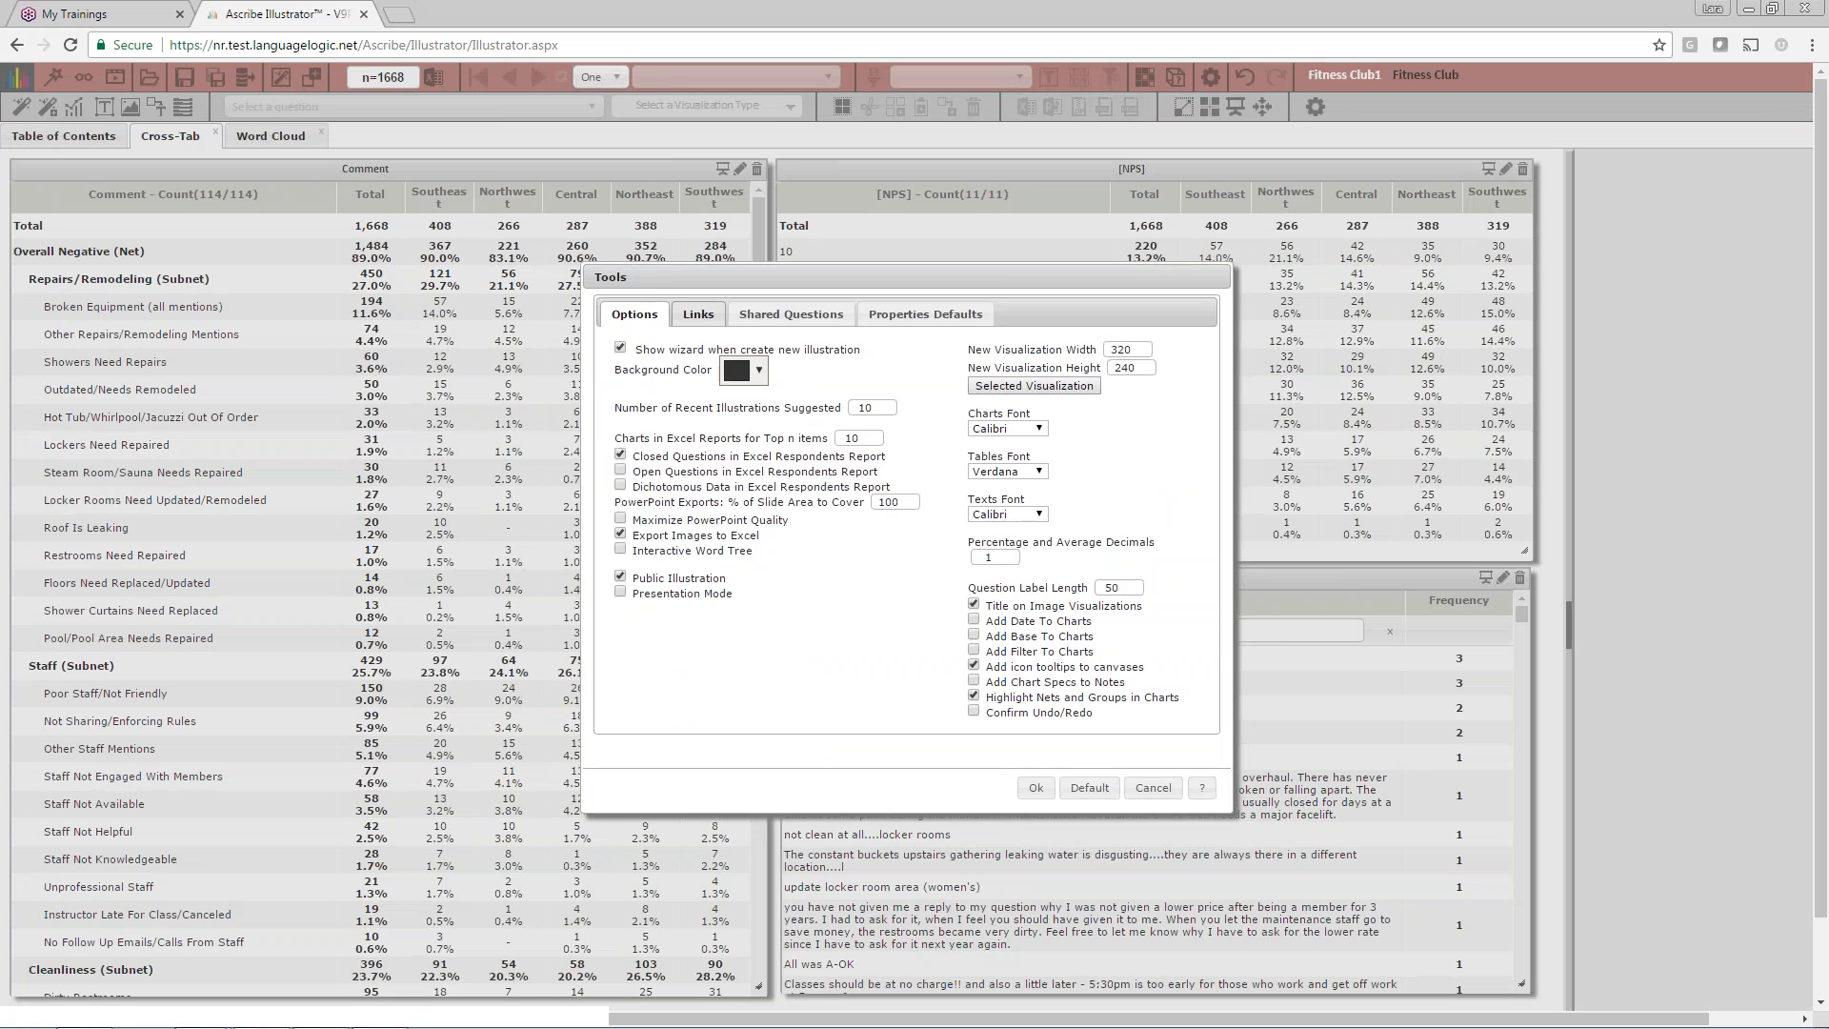
{"action": "left_click", "coordinate": [705, 316]}
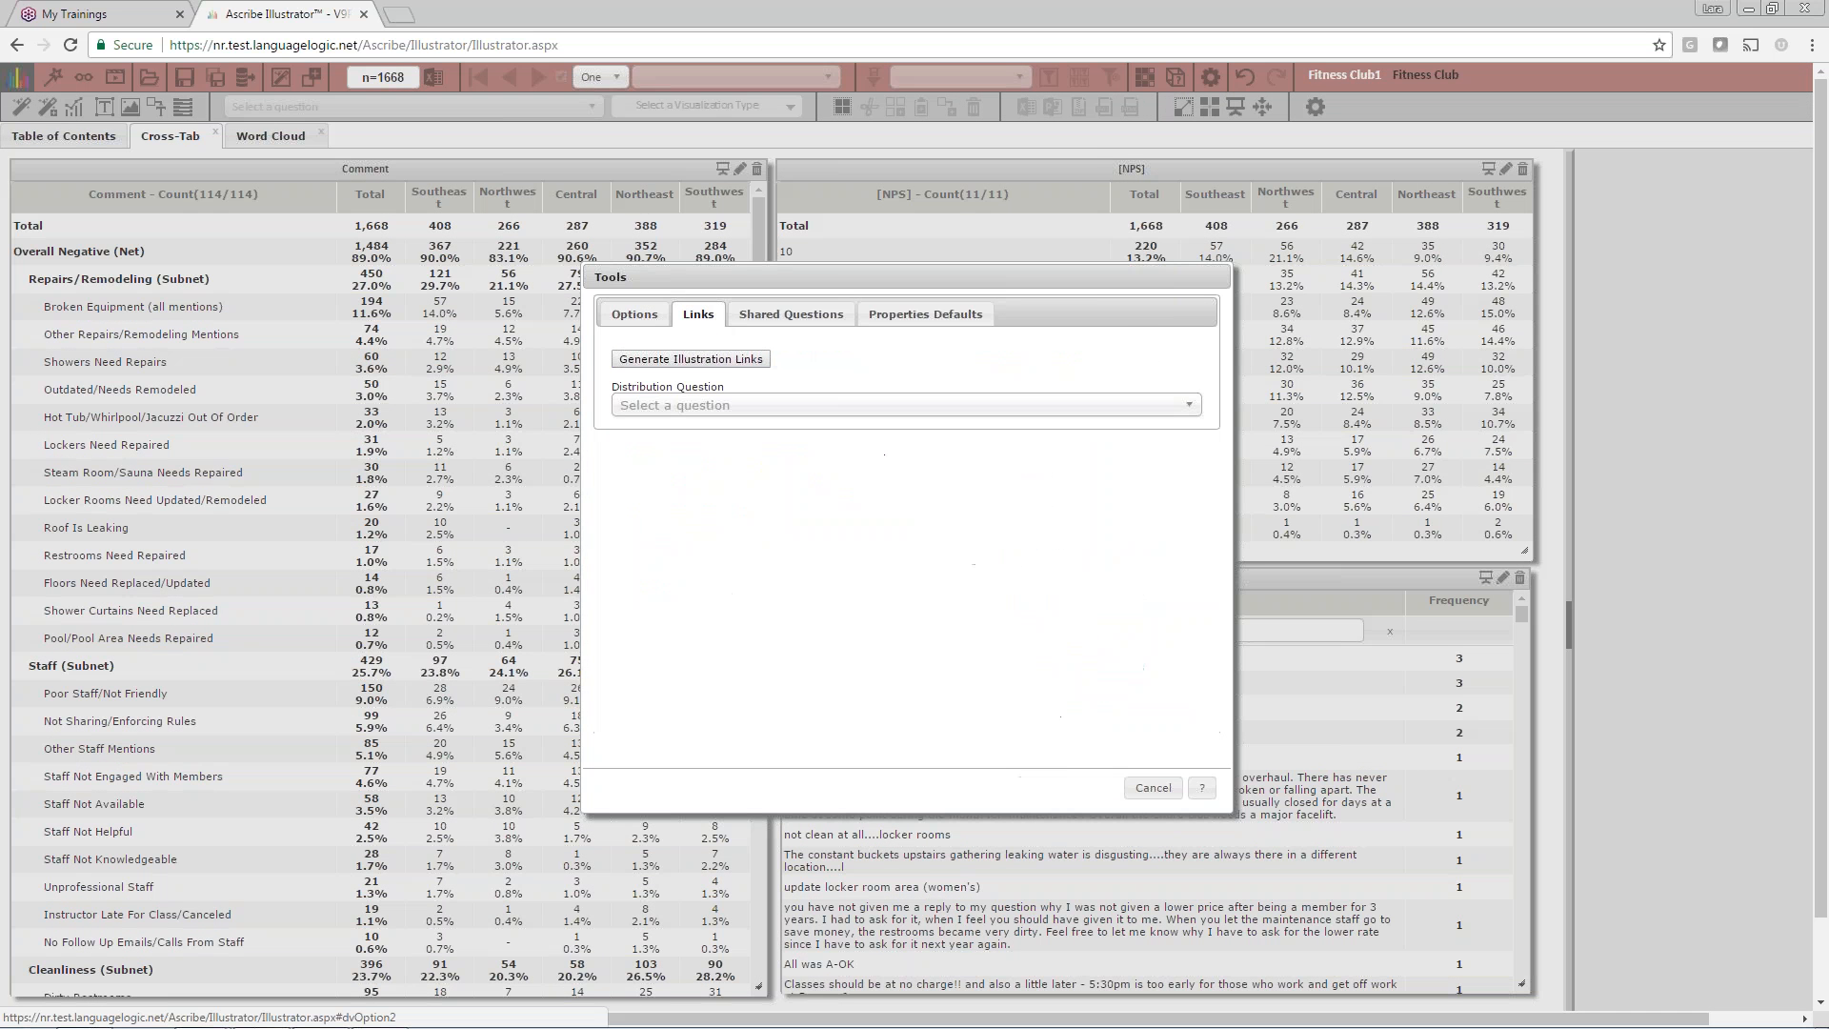
{"action": "left_click", "coordinate": [730, 362]}
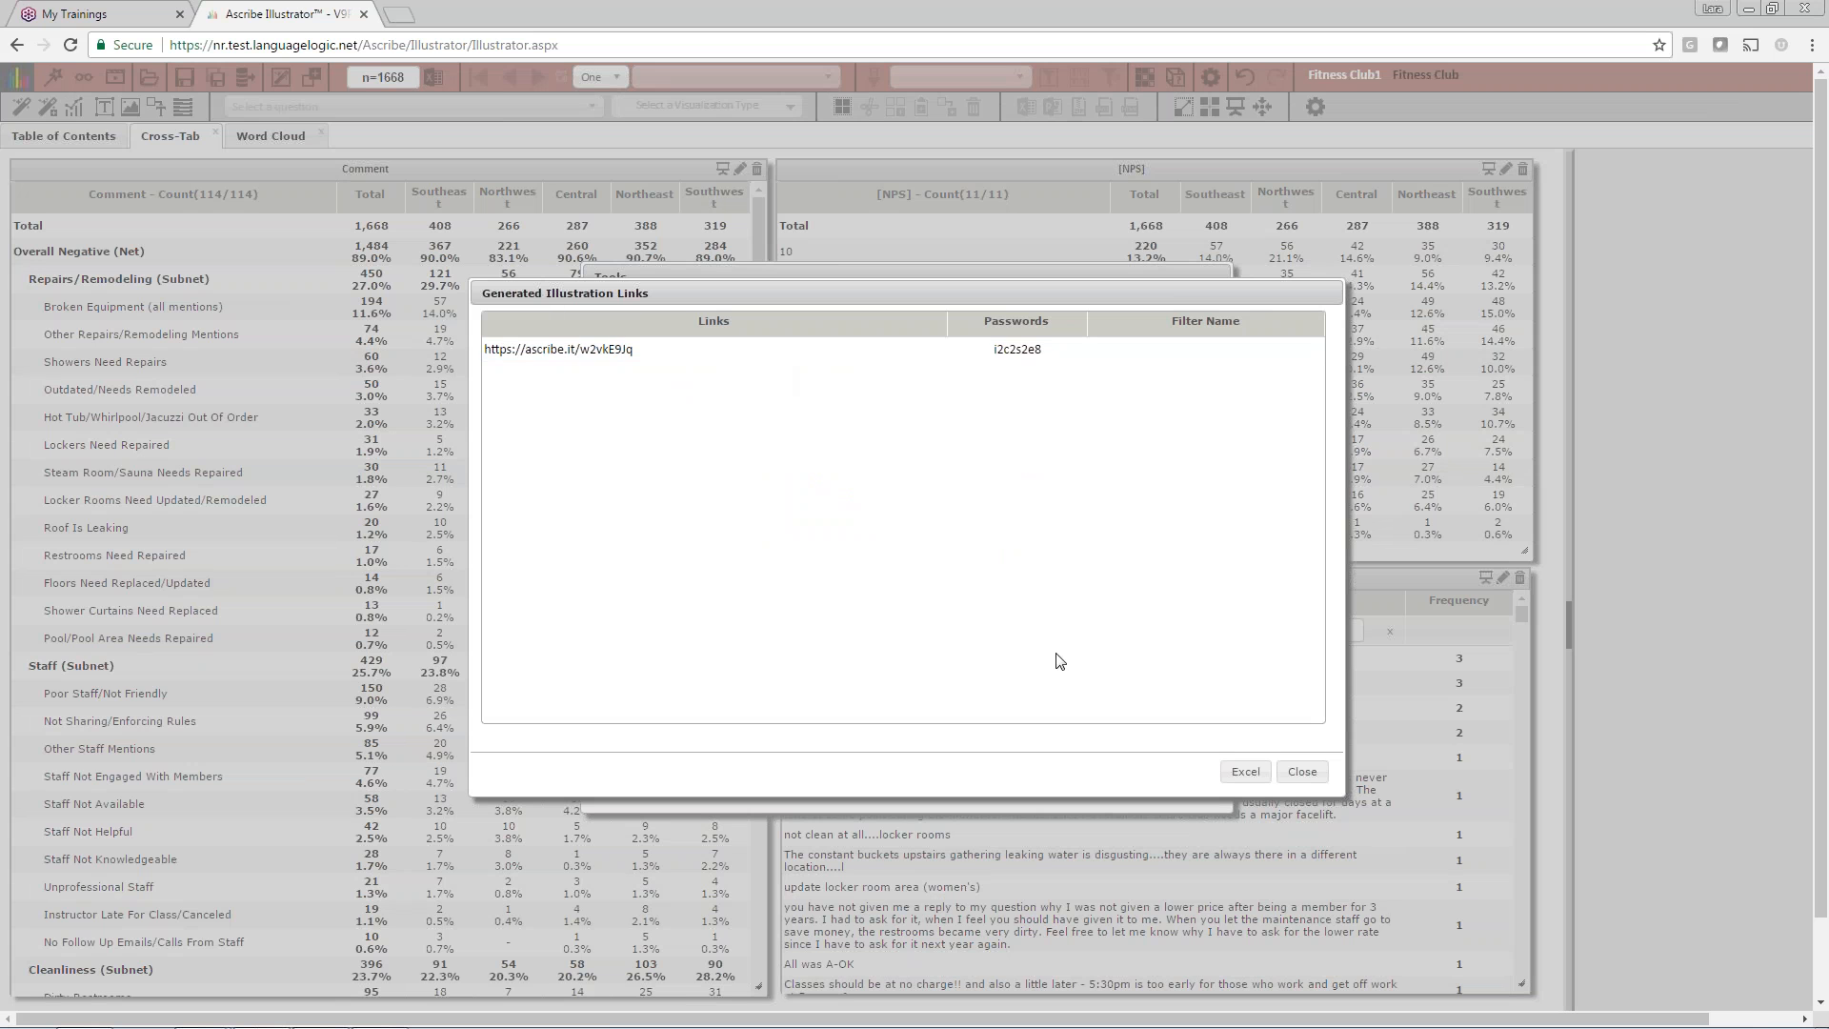
{"action": "left_click", "coordinate": [1245, 774]}
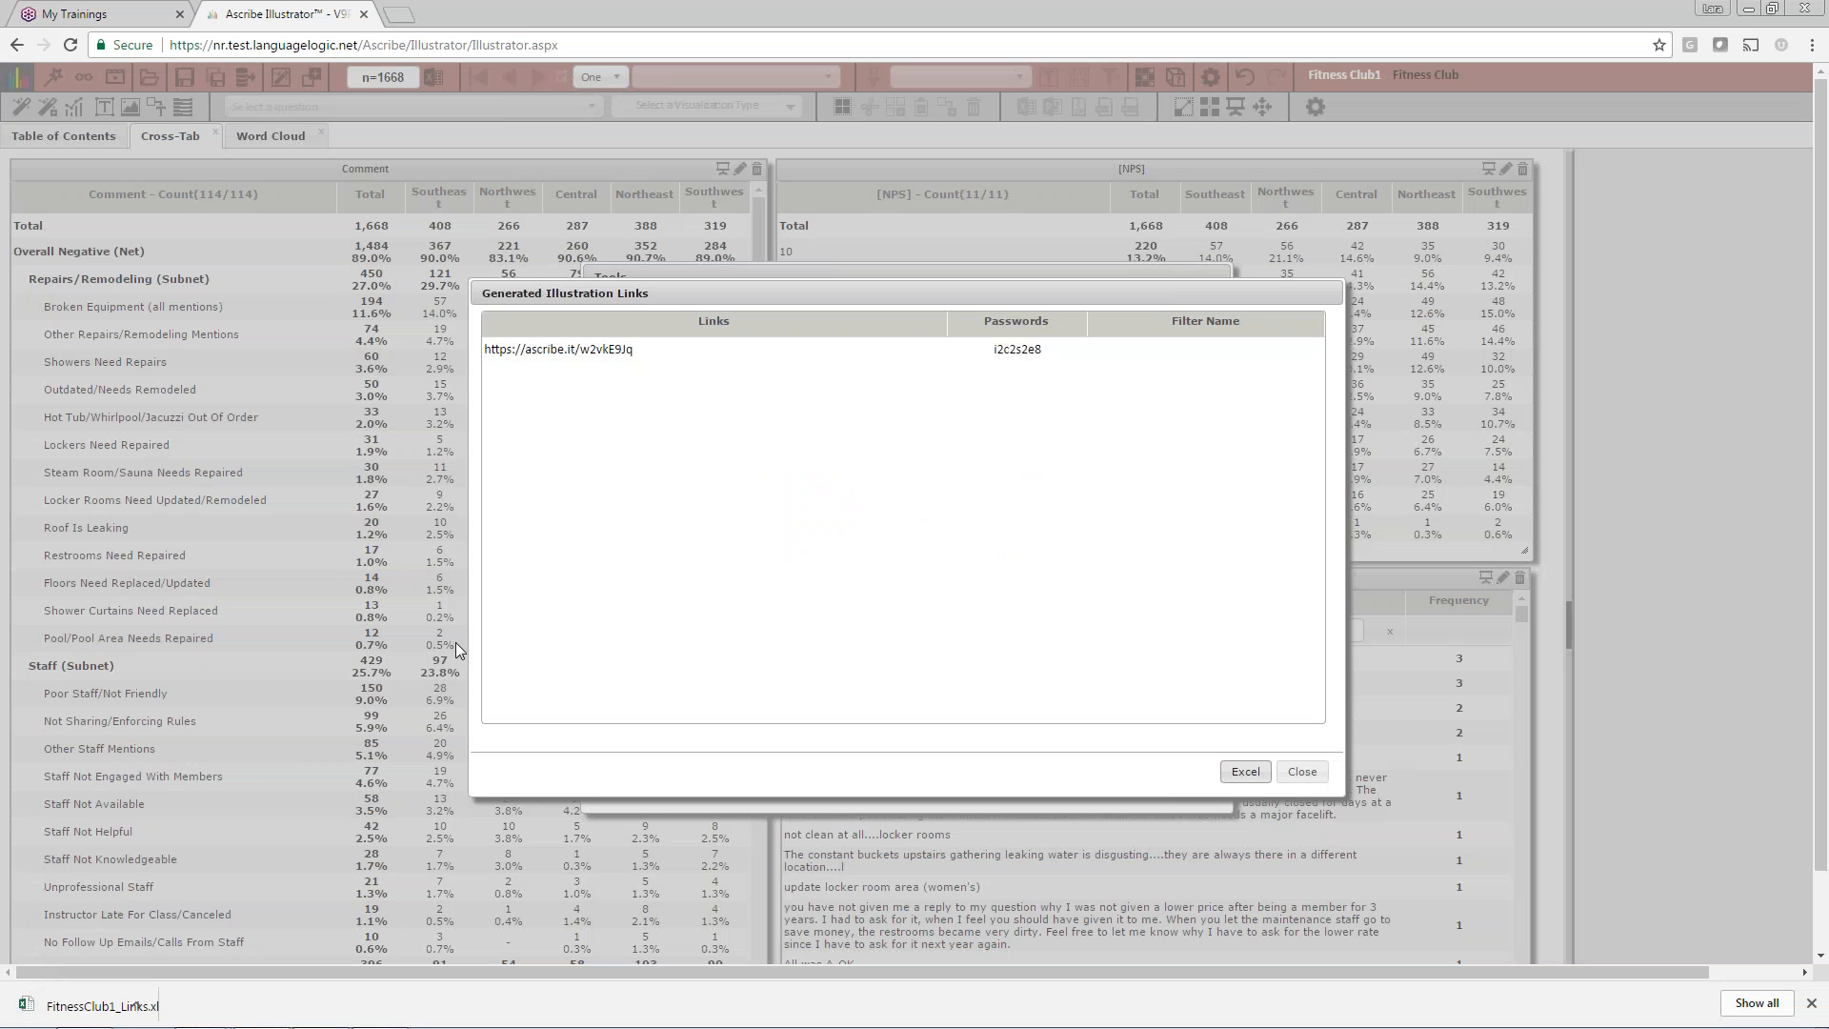
{"action": "left_click", "coordinate": [98, 1007]}
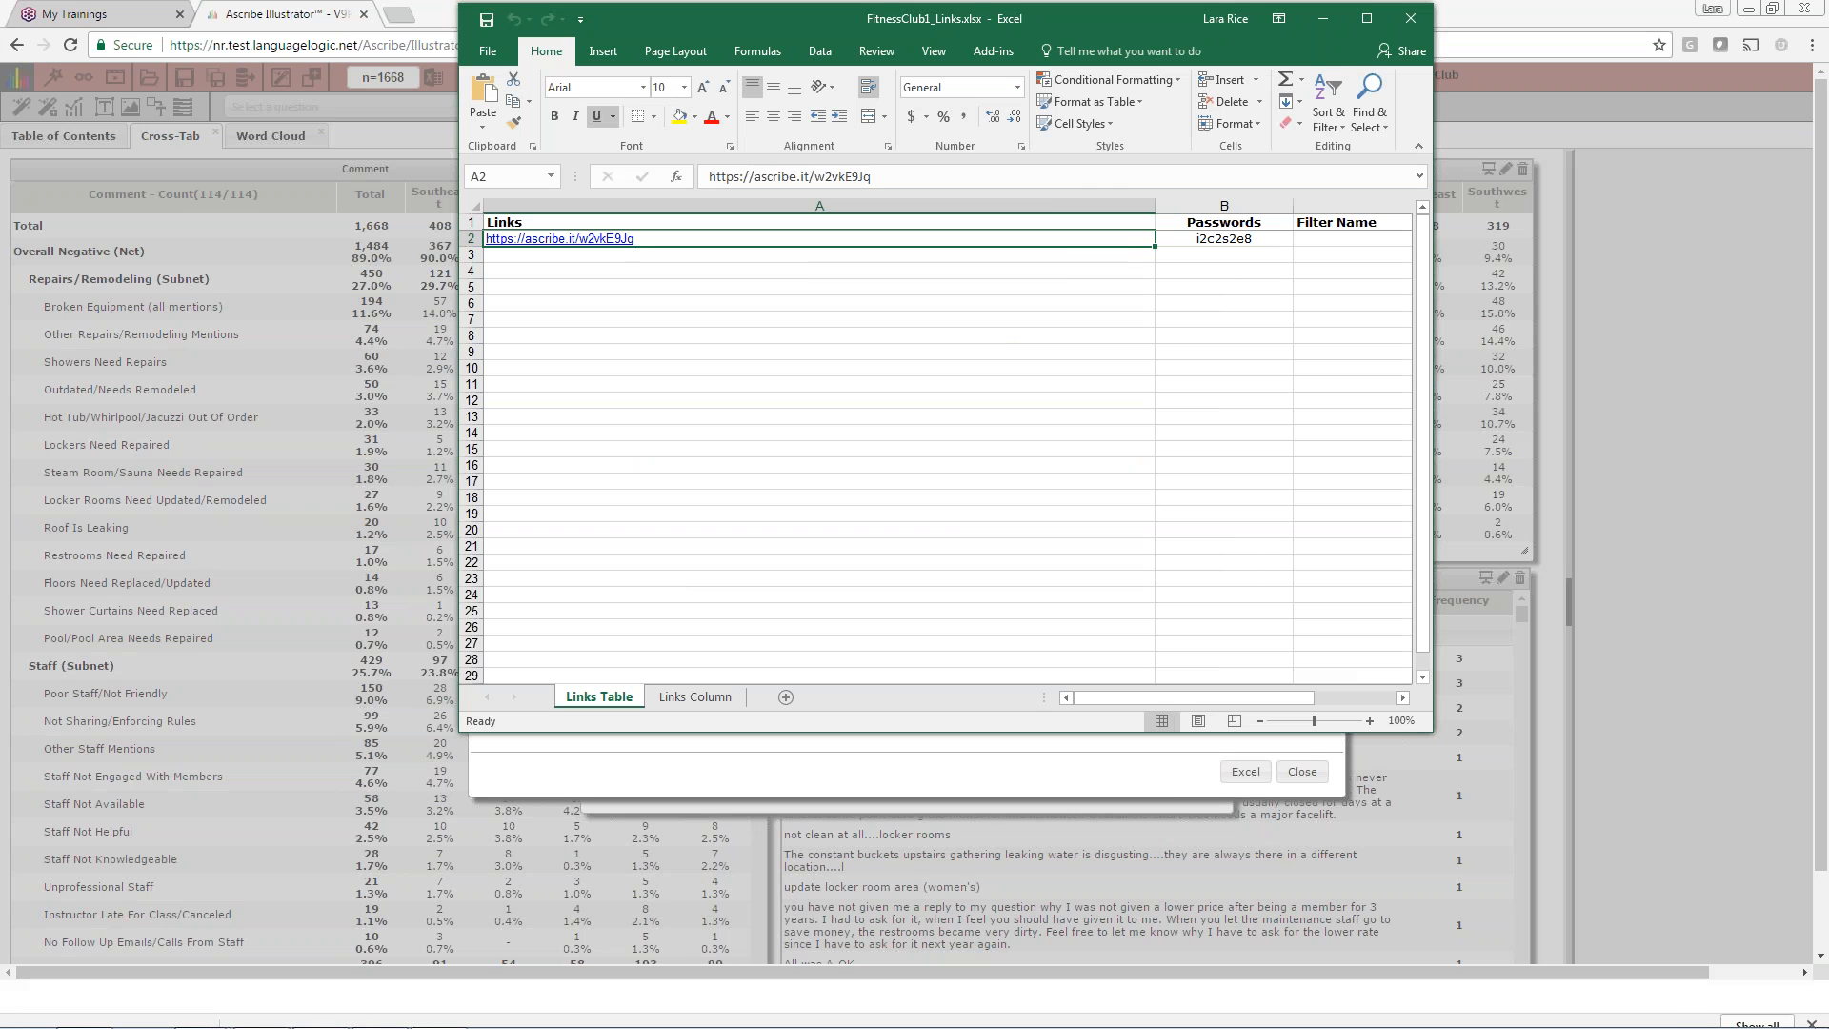
- Open the generated illustration link and sign in with the password copied from the workbook, declining the browser's password update
{"action": "left_click", "coordinate": [1257, 238]}
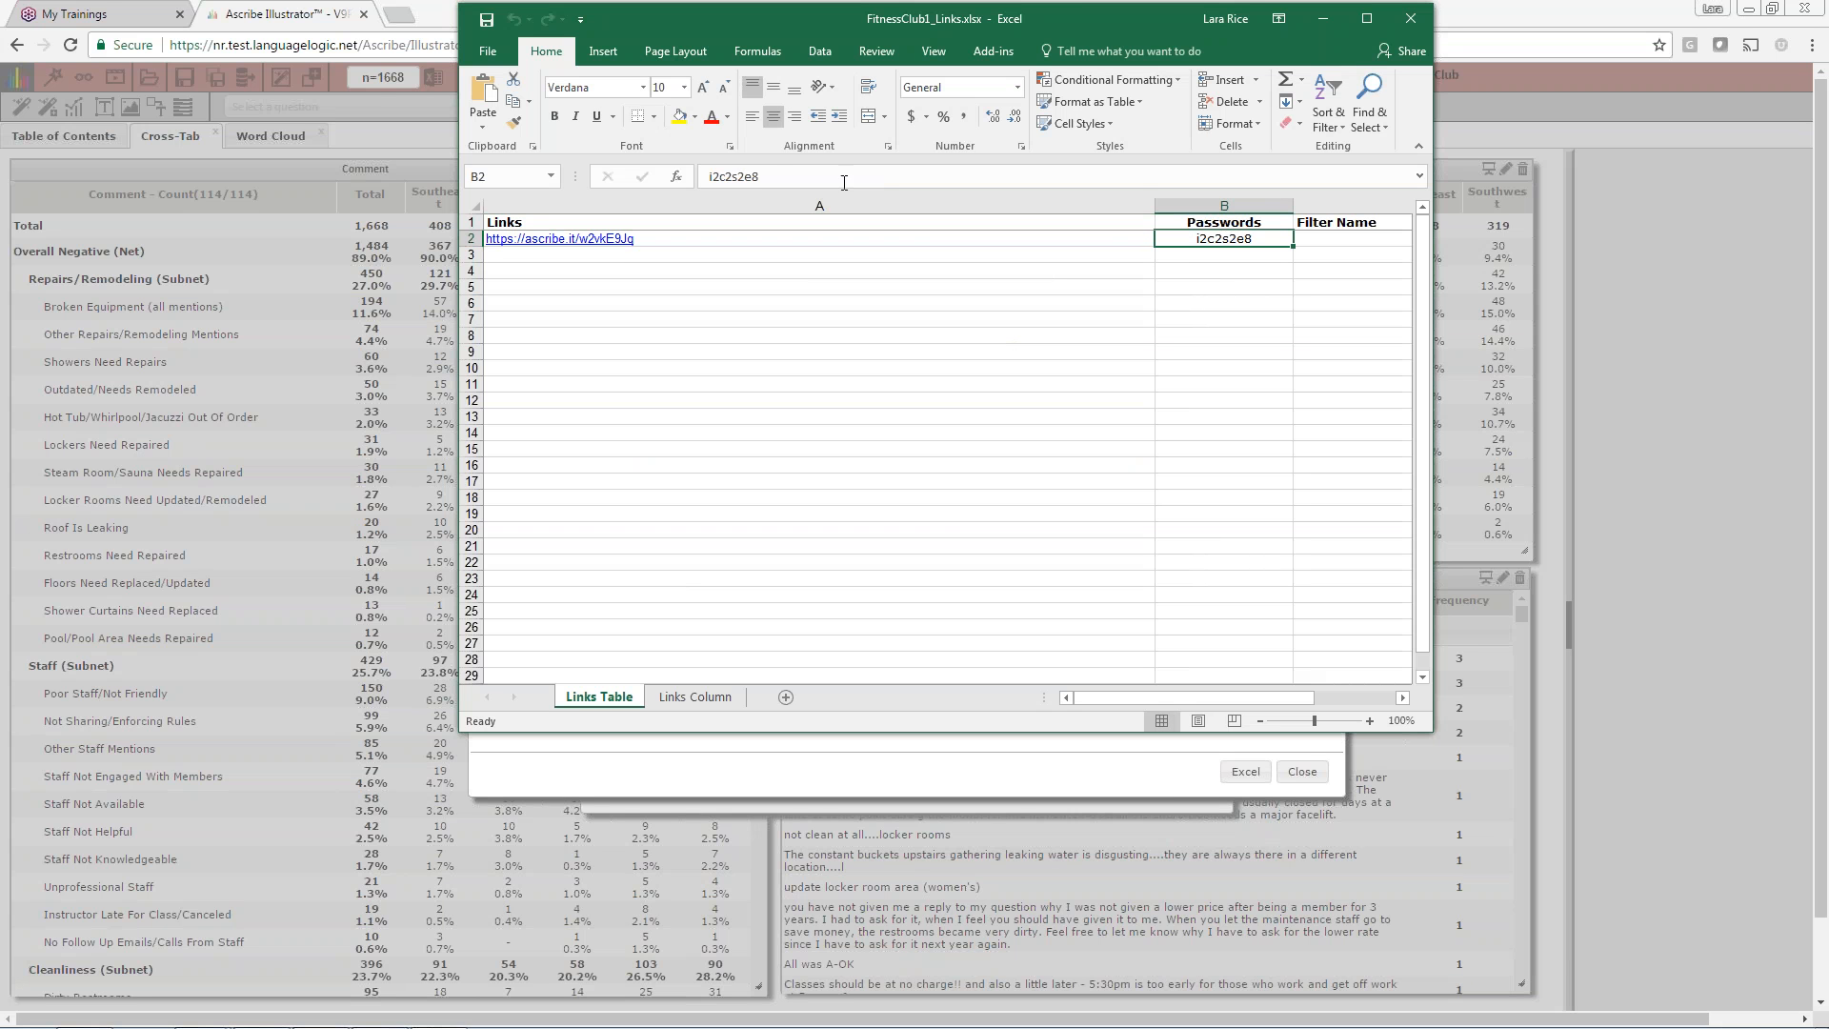
{"action": "left_click_drag", "start_coordinate": [768, 175], "coordinate": [701, 175]}
{"action": "key", "text": "ctrl+c"}
{"action": "left_click", "coordinate": [619, 239]}
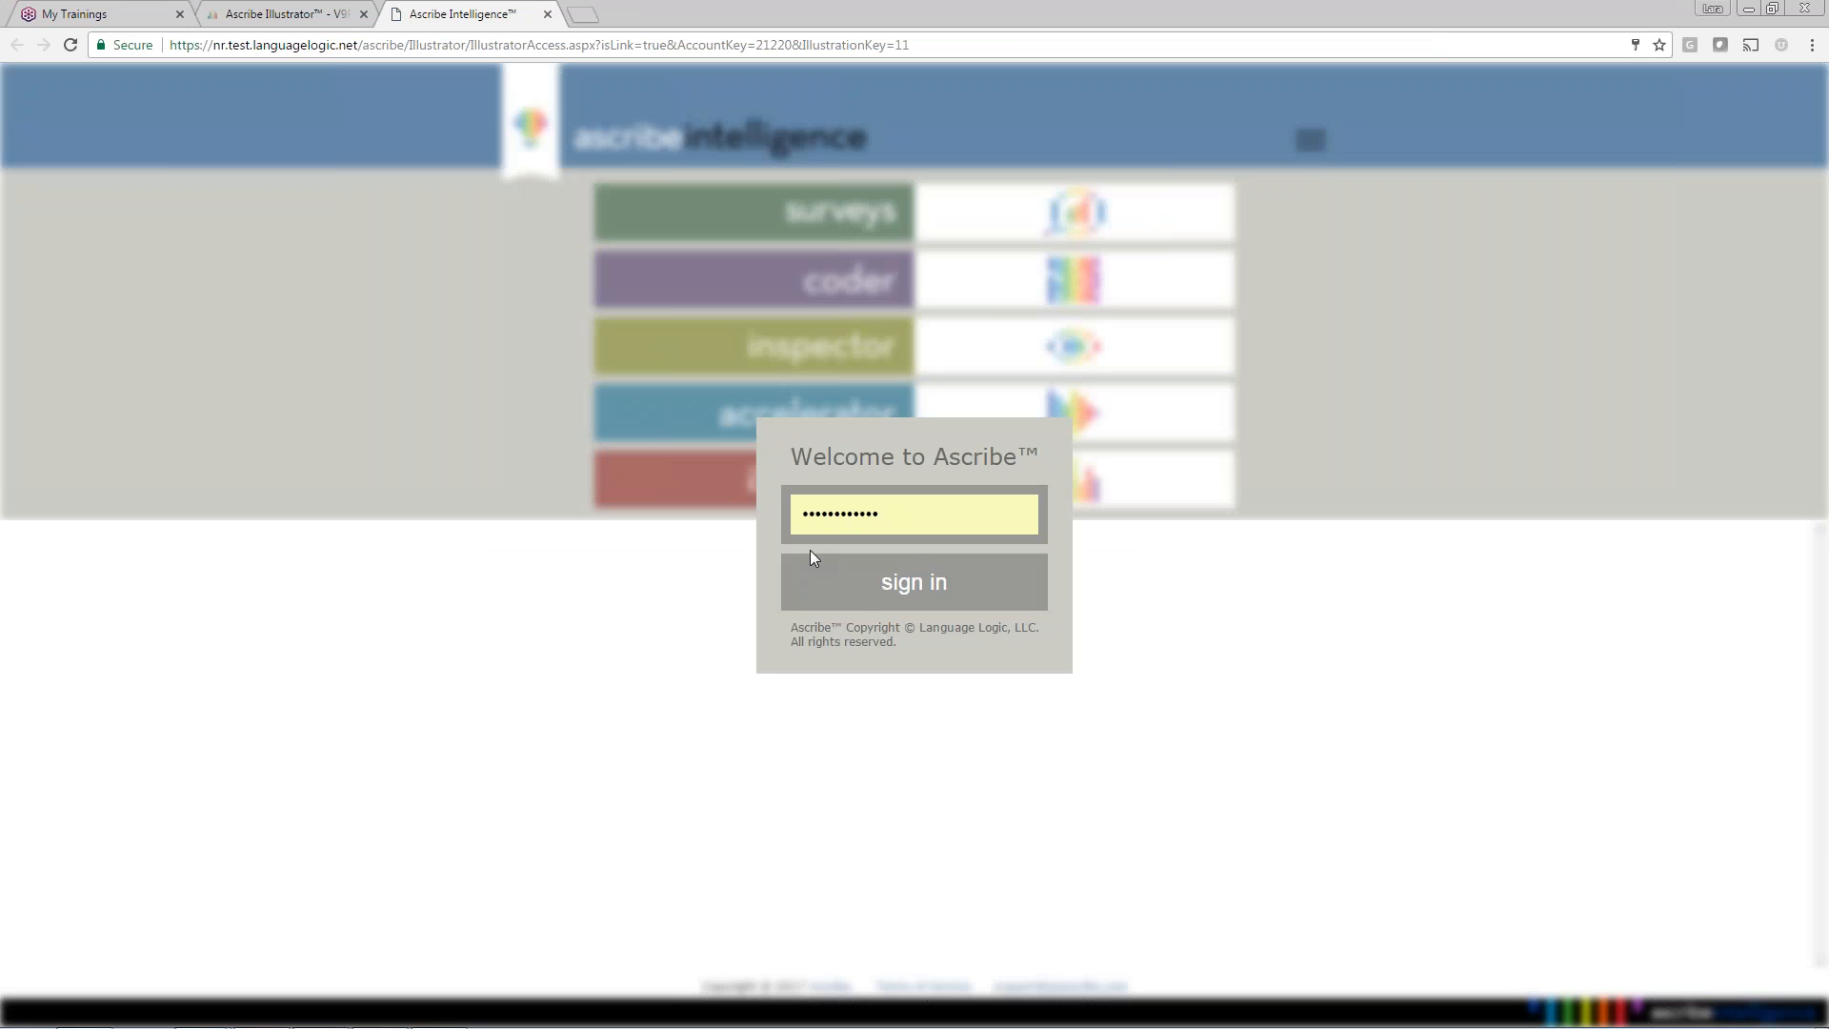
{"action": "double_click", "coordinate": [920, 516]}
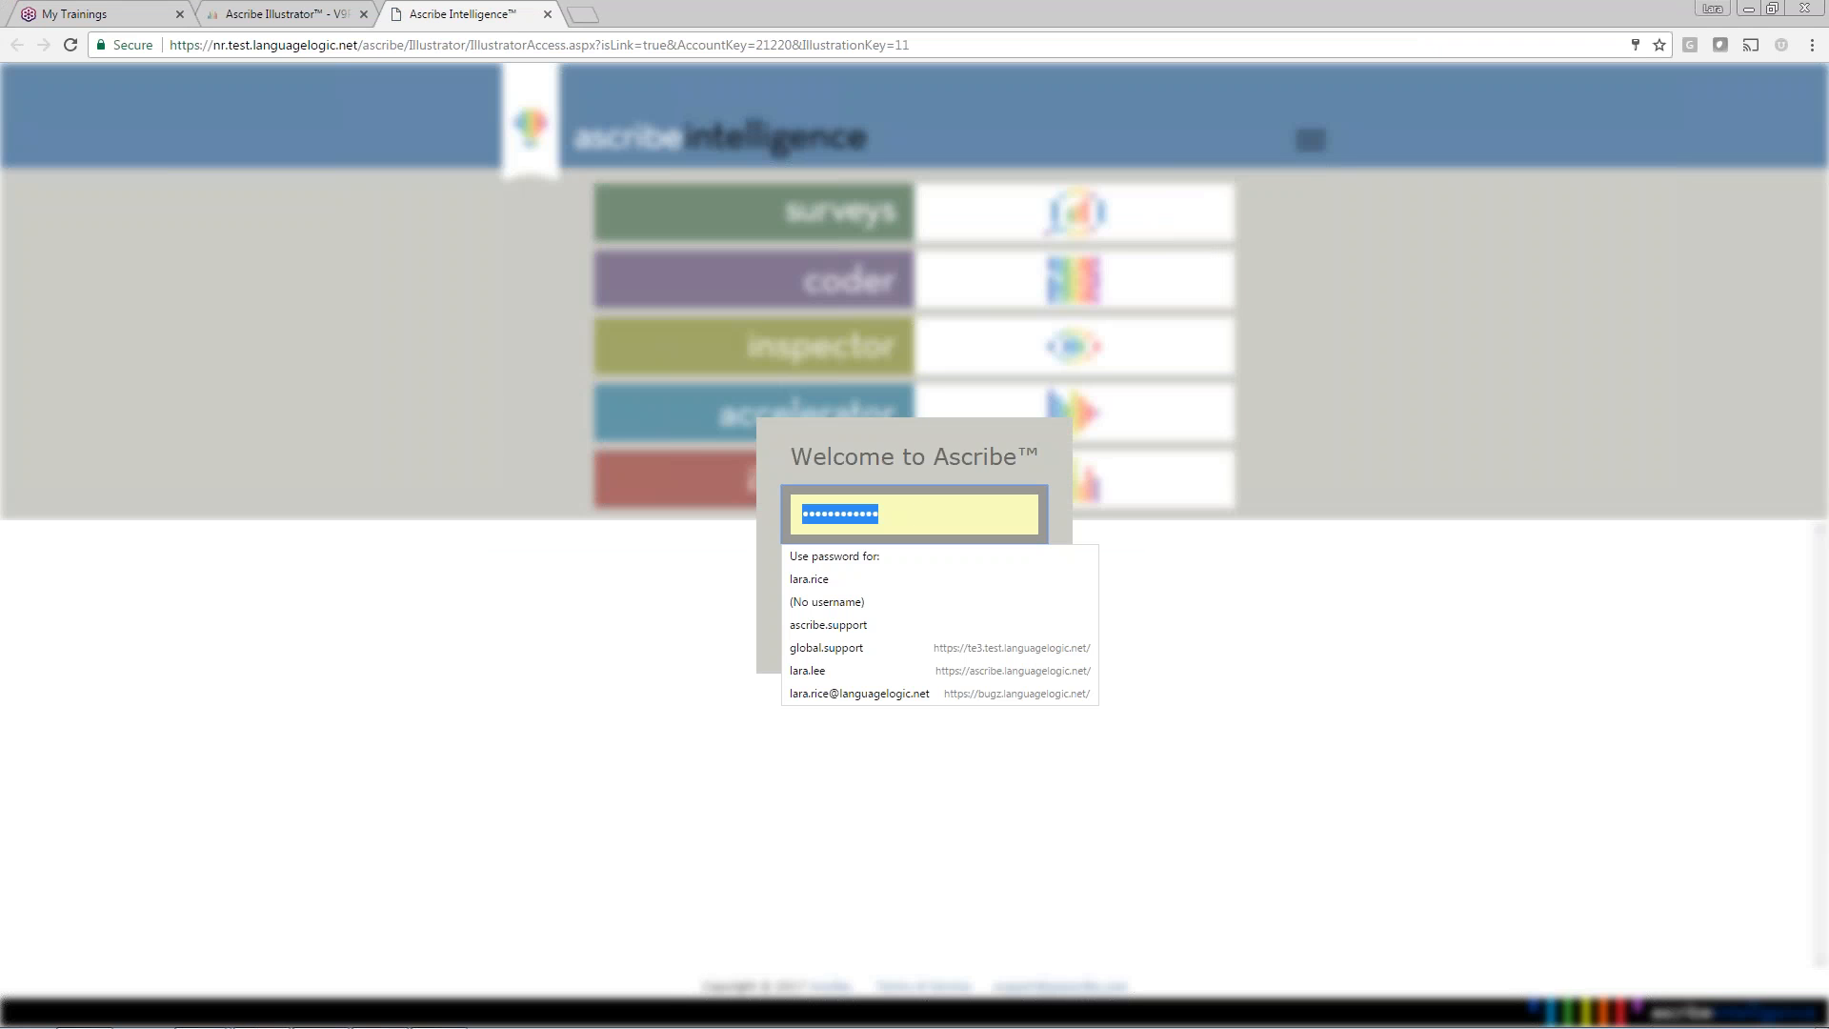
{"action": "key", "text": "Escape"}
{"action": "left_click", "coordinate": [901, 583]}
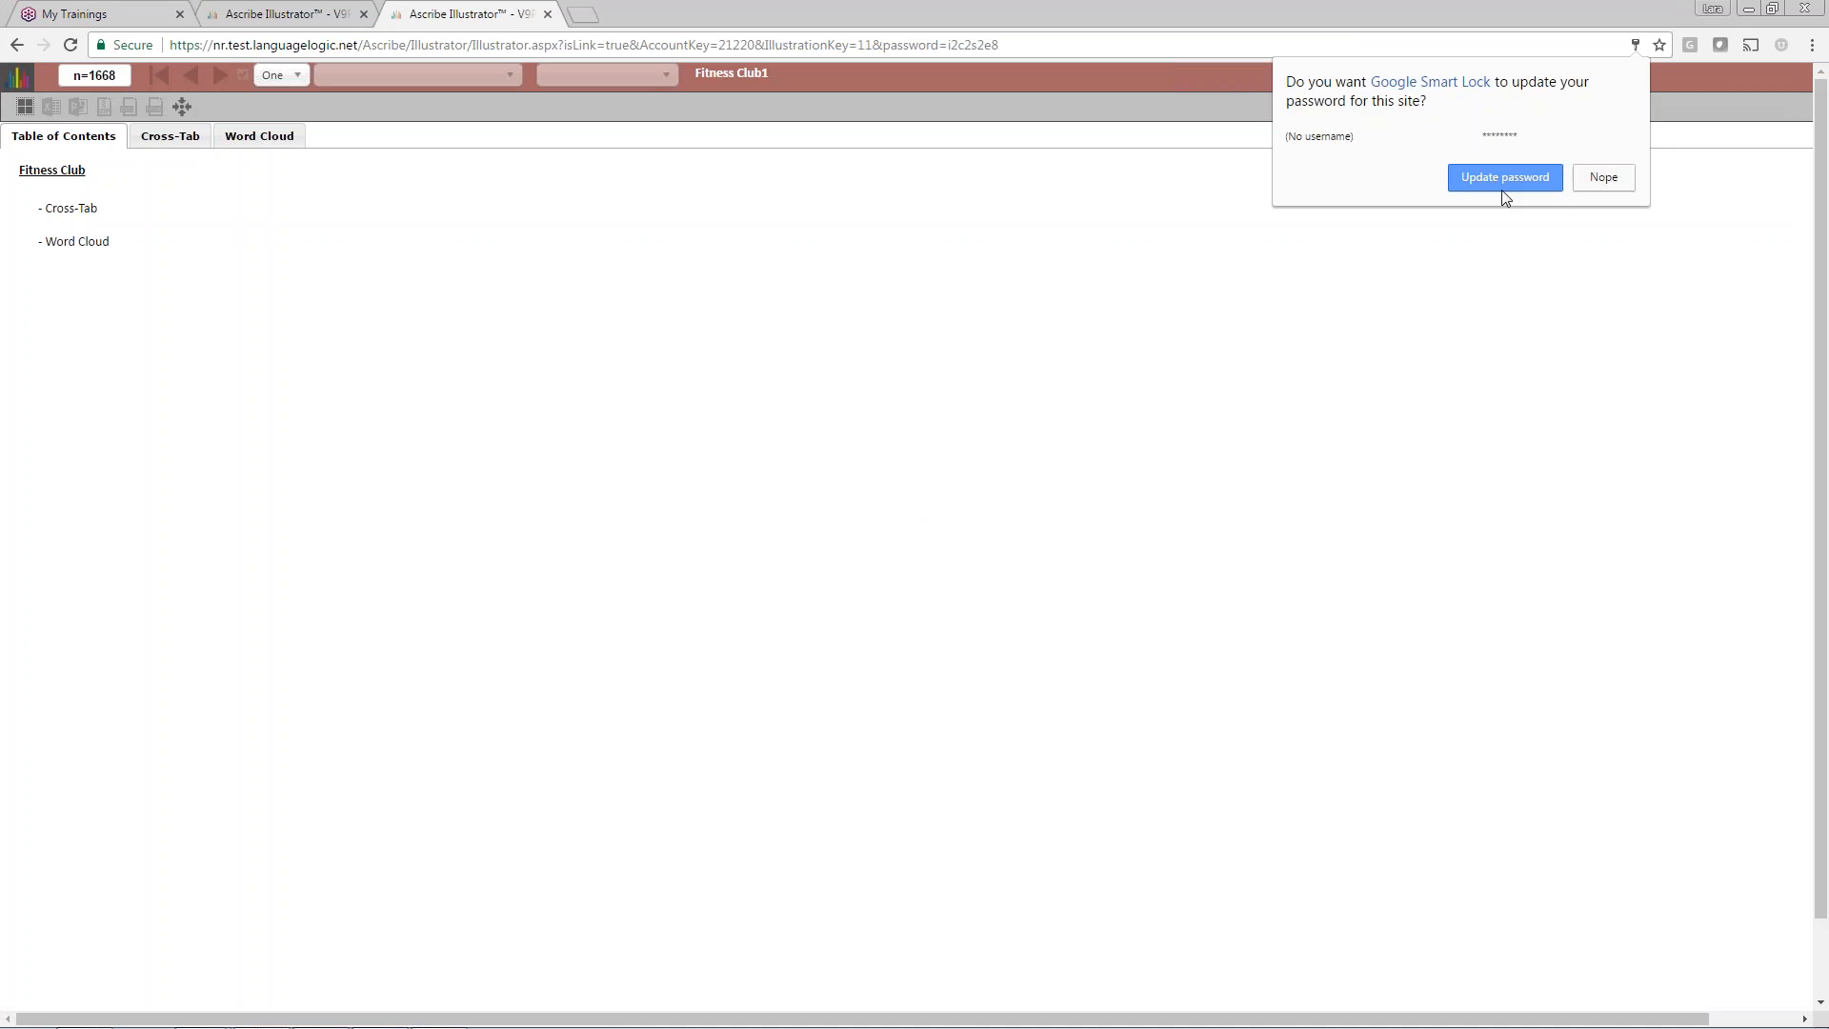
{"action": "left_click", "coordinate": [1604, 179]}
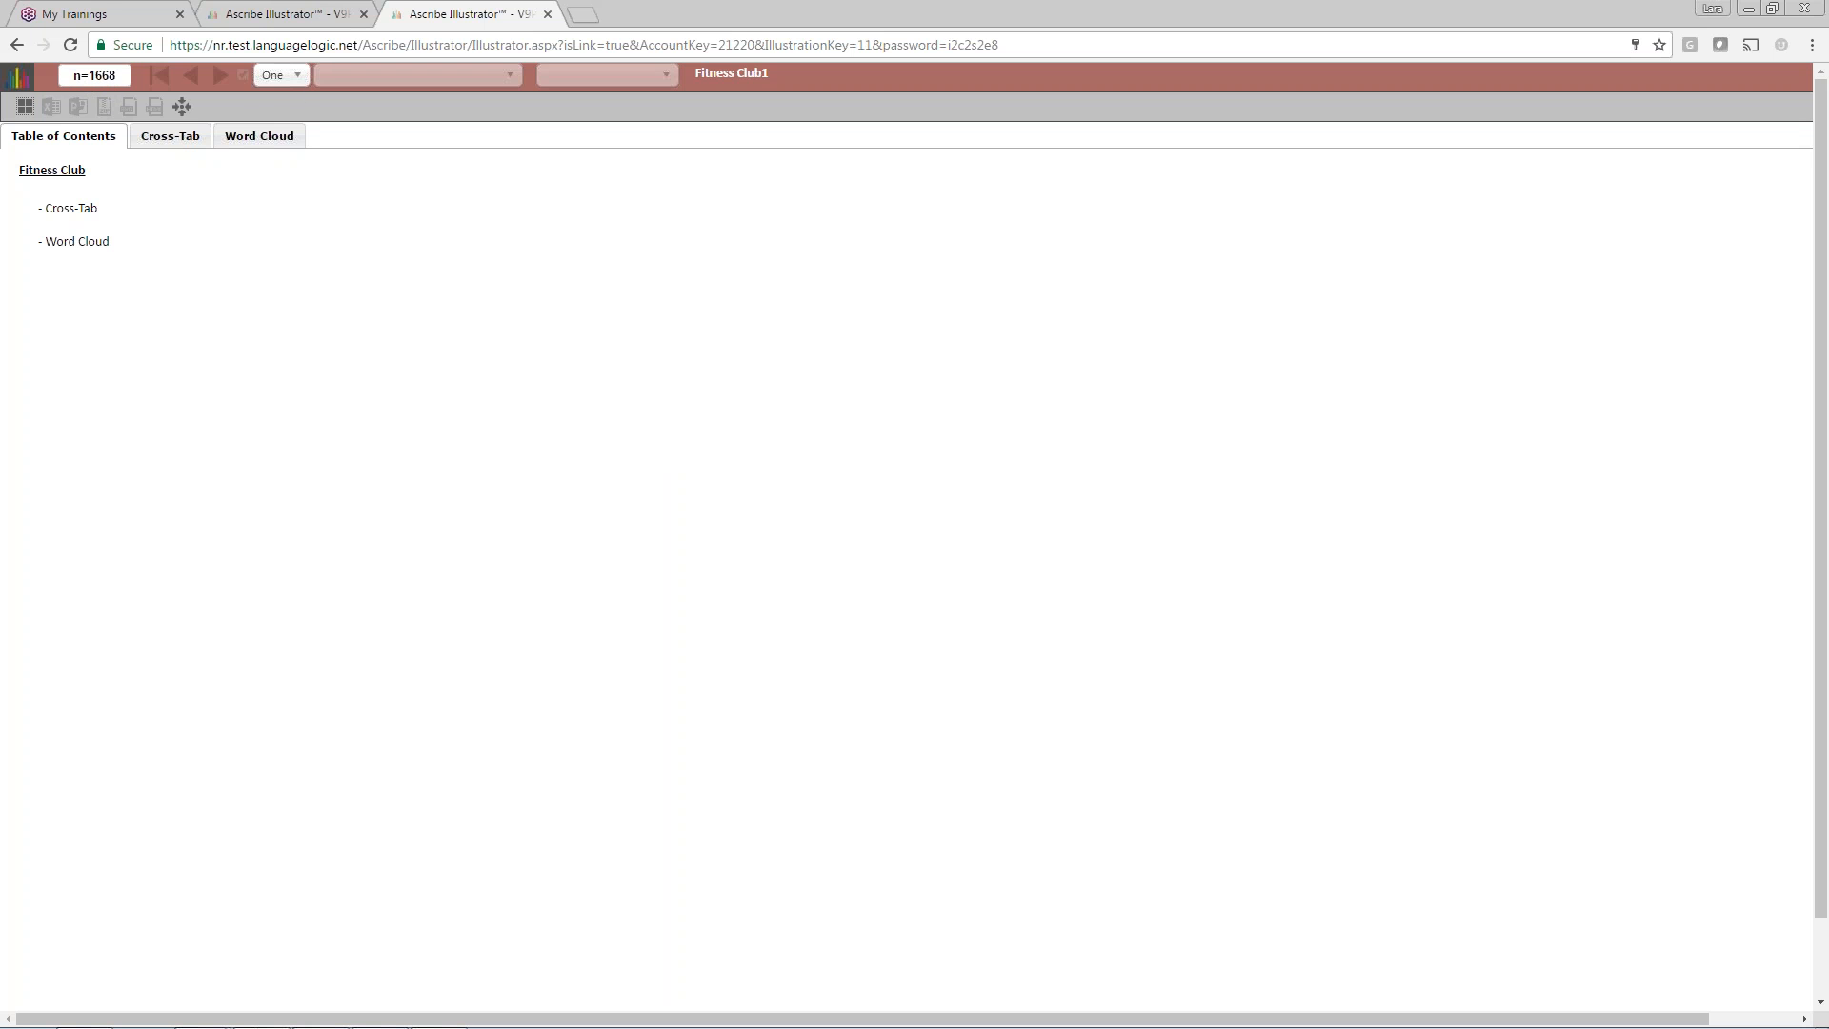
- Look through the shared illustration's filter mode choices and its Cross-Tab and Word Cloud canvases
{"action": "left_click", "coordinate": [296, 78]}
{"action": "left_click", "coordinate": [298, 83]}
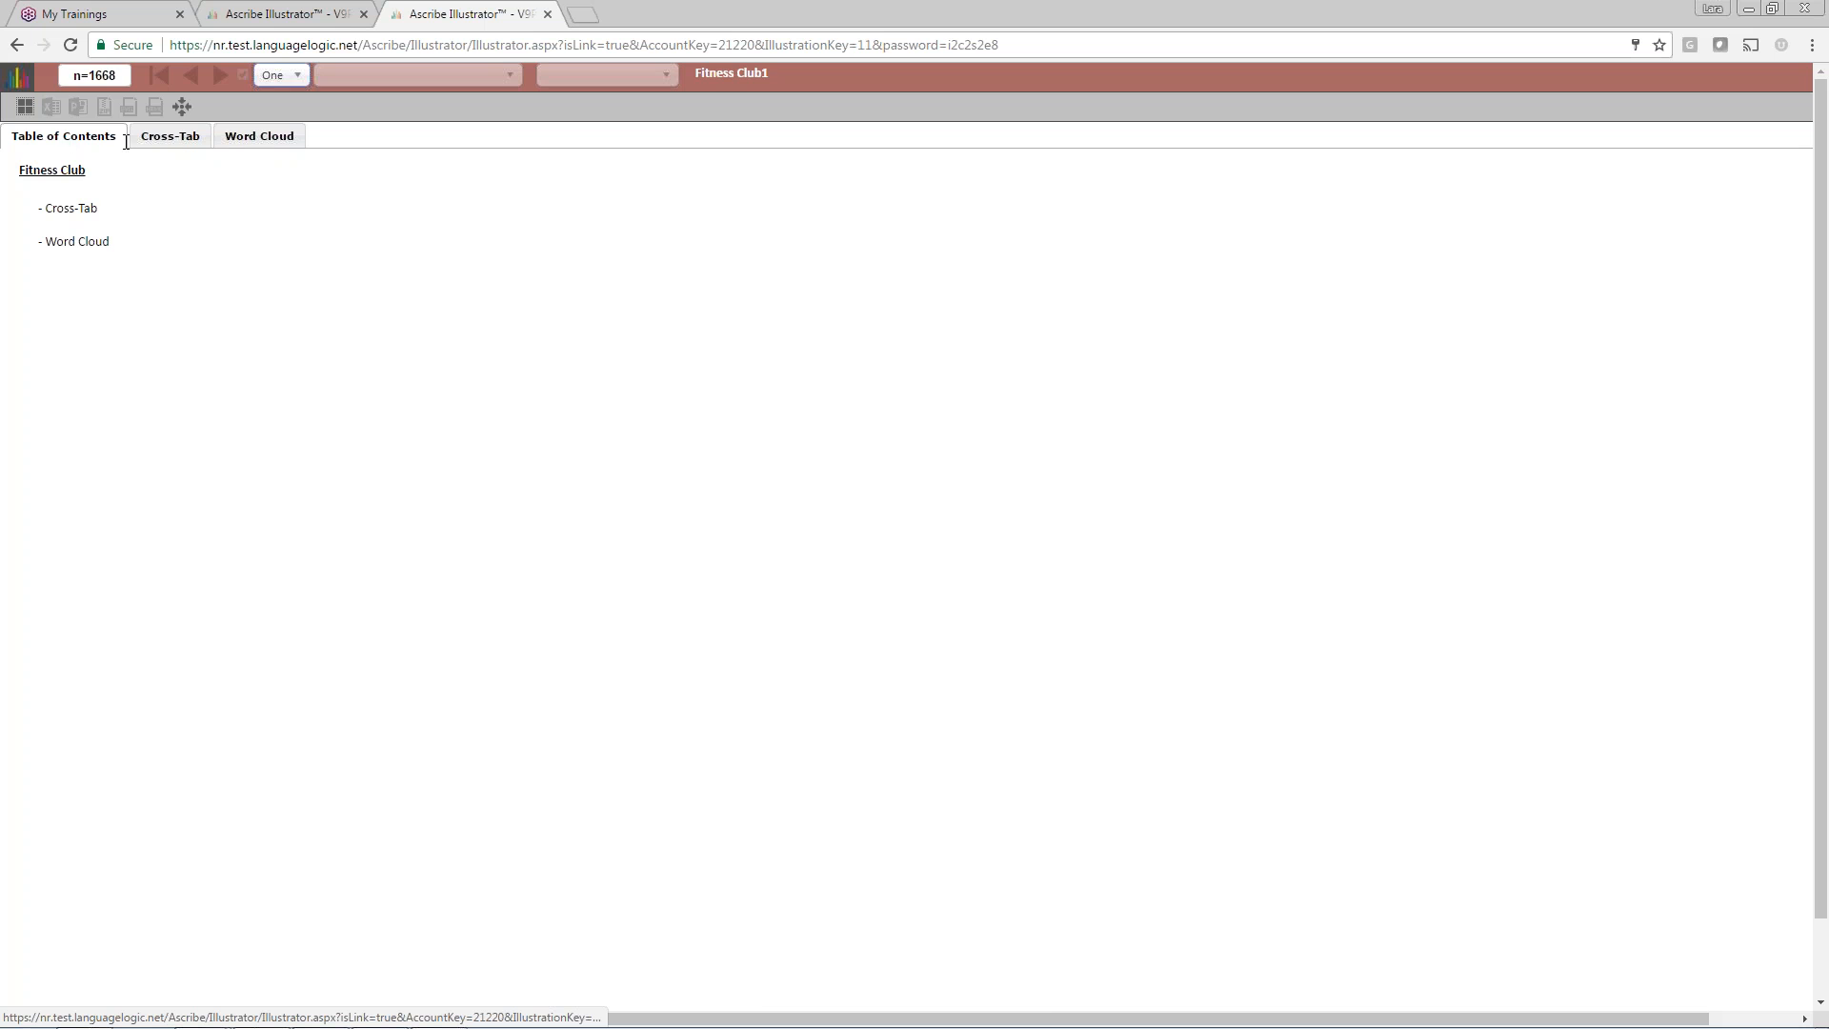
{"action": "left_click", "coordinate": [169, 138]}
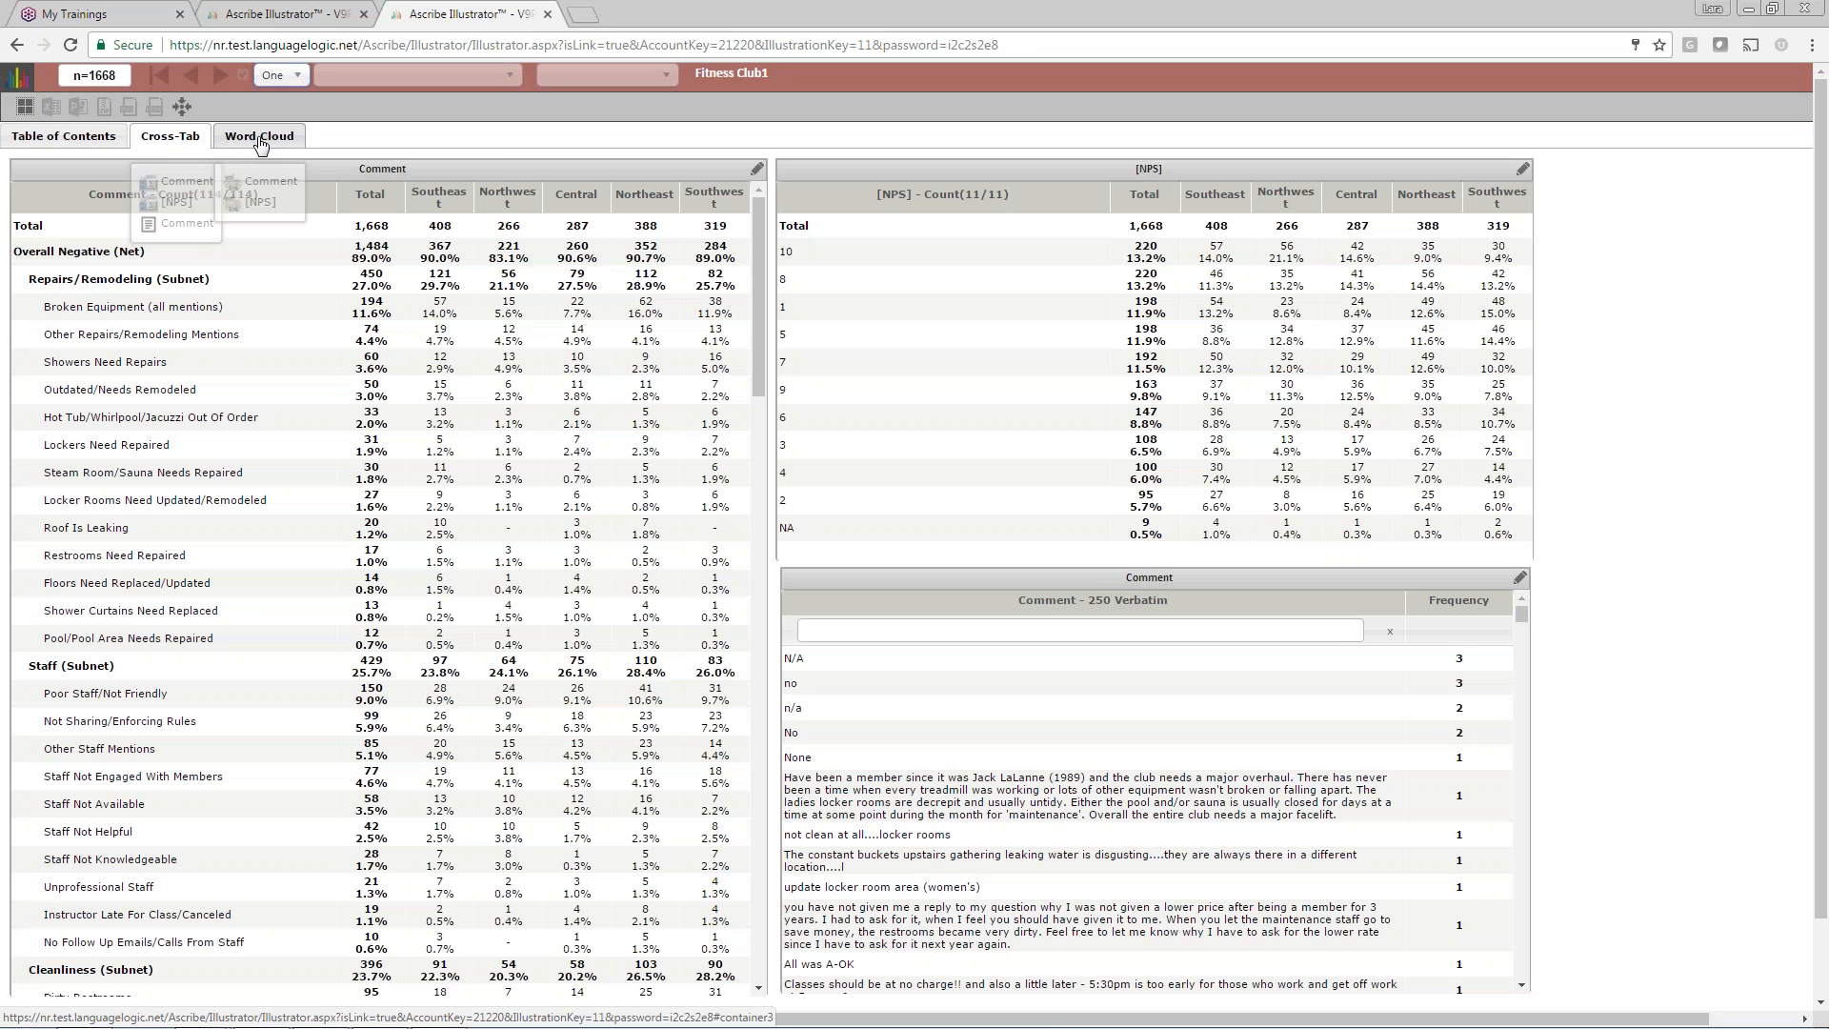
{"action": "left_click", "coordinate": [260, 138]}
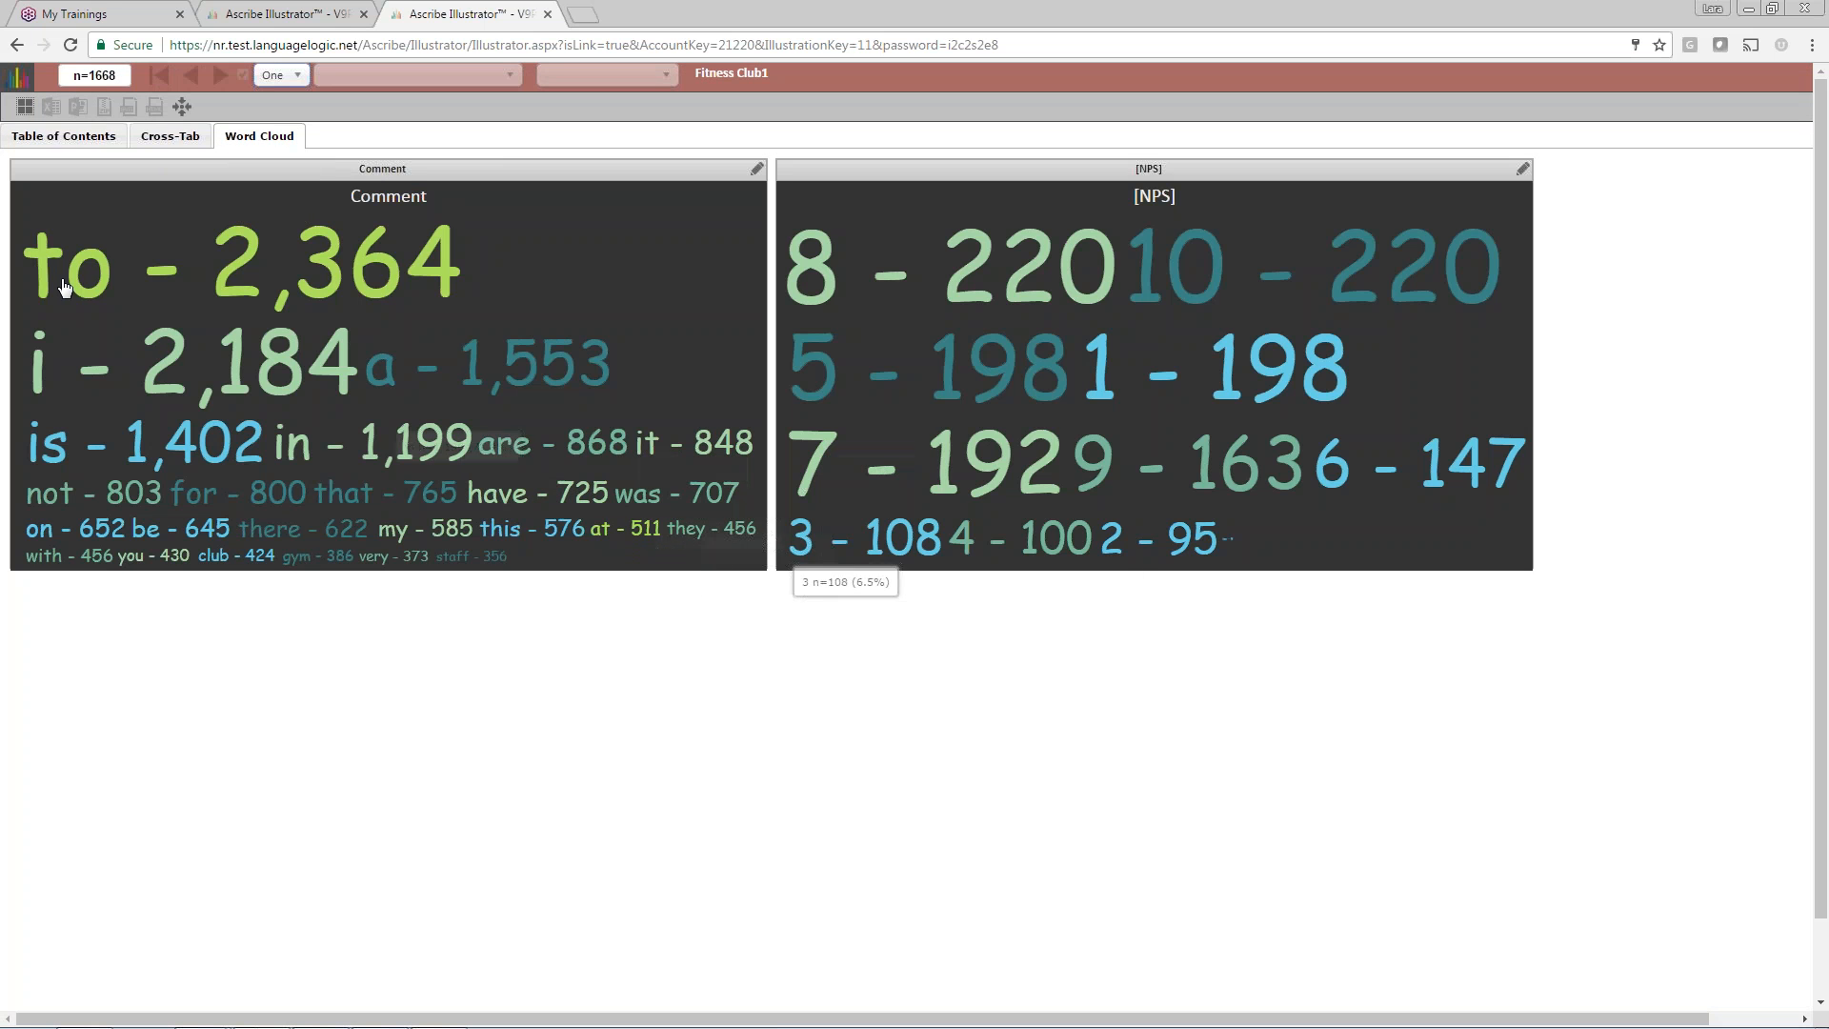
{"action": "left_click", "coordinate": [170, 136]}
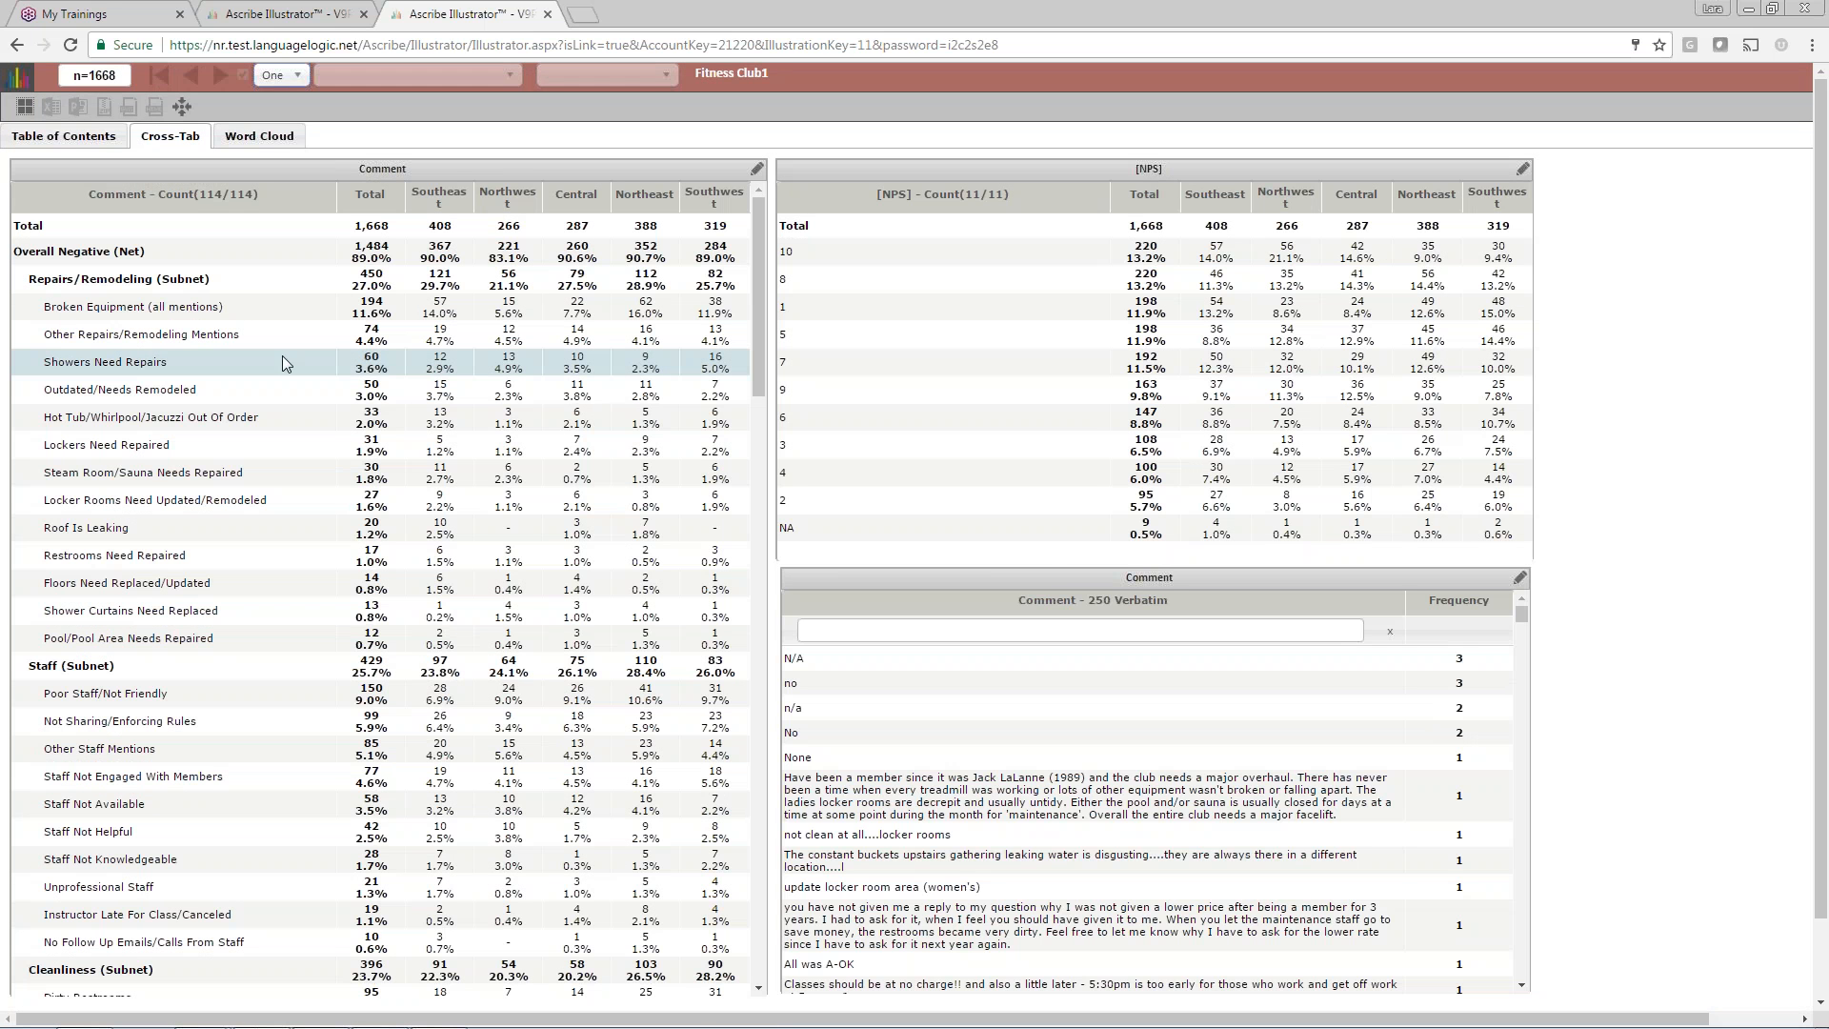
- Try filtering the shared illustration by the Showers Need Repairs comment, check it on both canvases, and clear the filter
{"action": "left_click", "coordinate": [157, 364]}
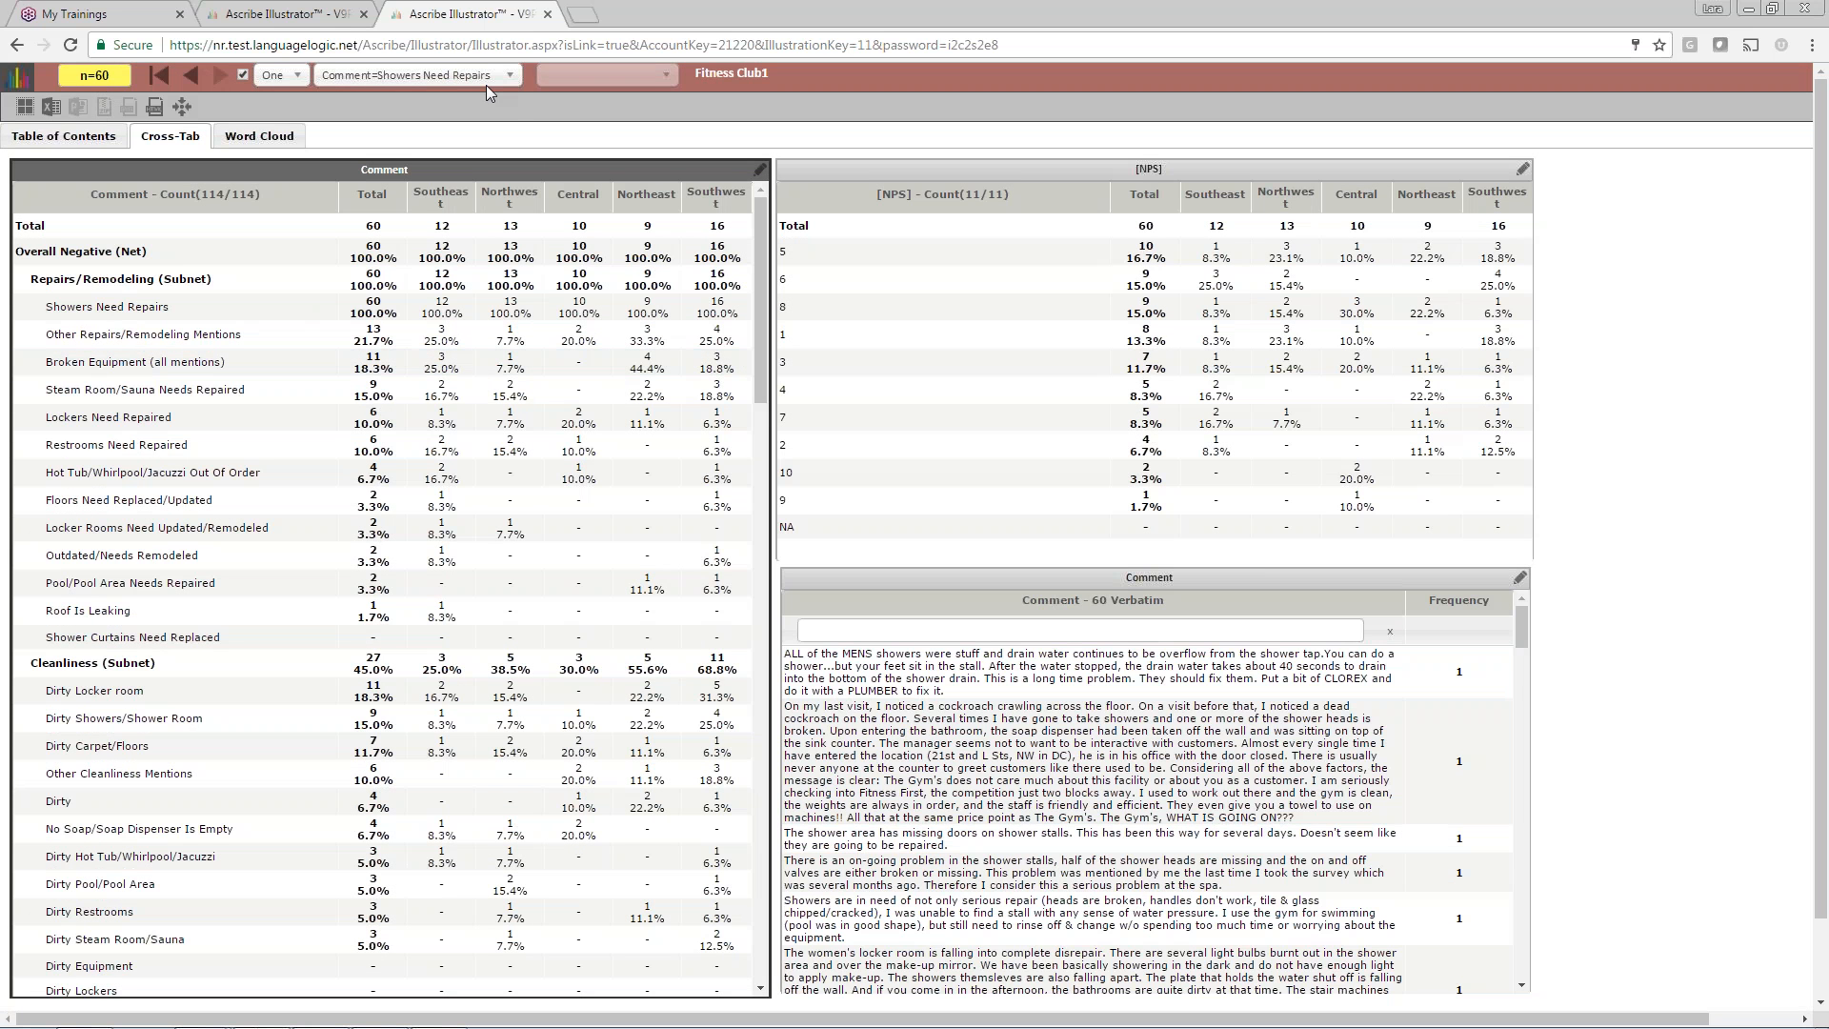
{"action": "left_click", "coordinate": [510, 76]}
{"action": "left_click", "coordinate": [512, 81]}
{"action": "left_click", "coordinate": [259, 137]}
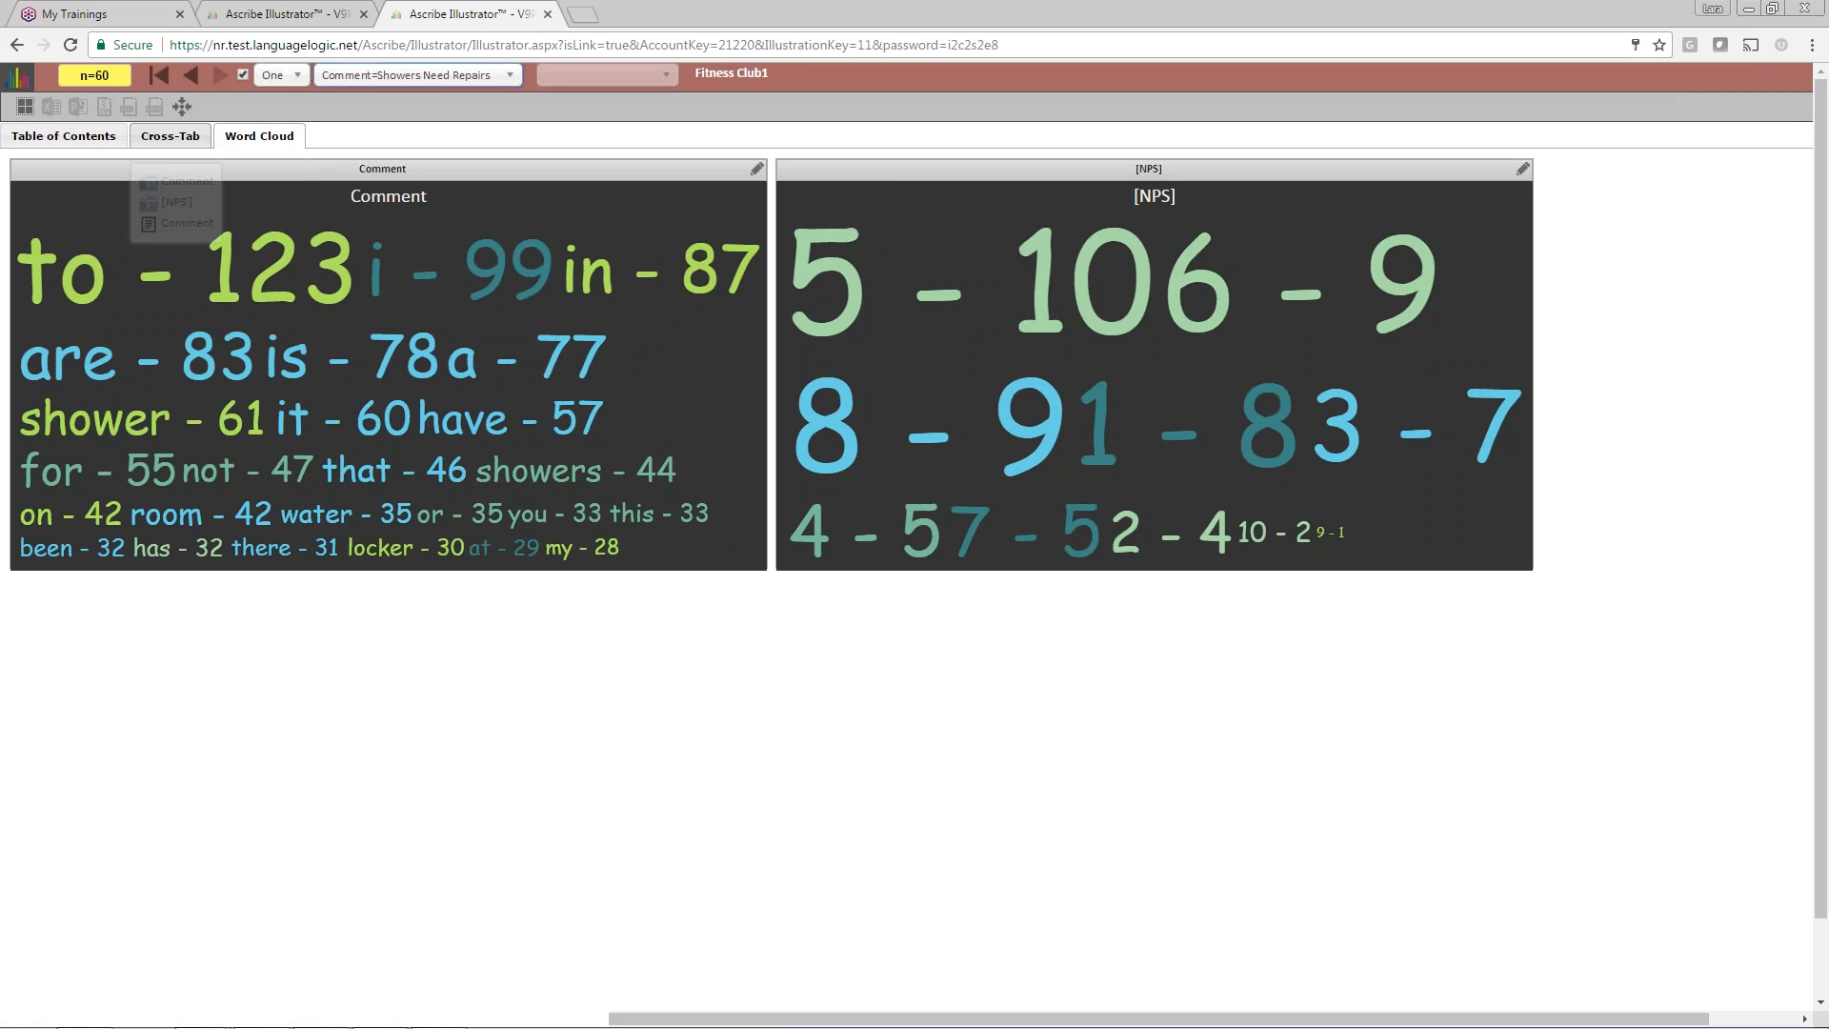
{"action": "left_click", "coordinate": [170, 136]}
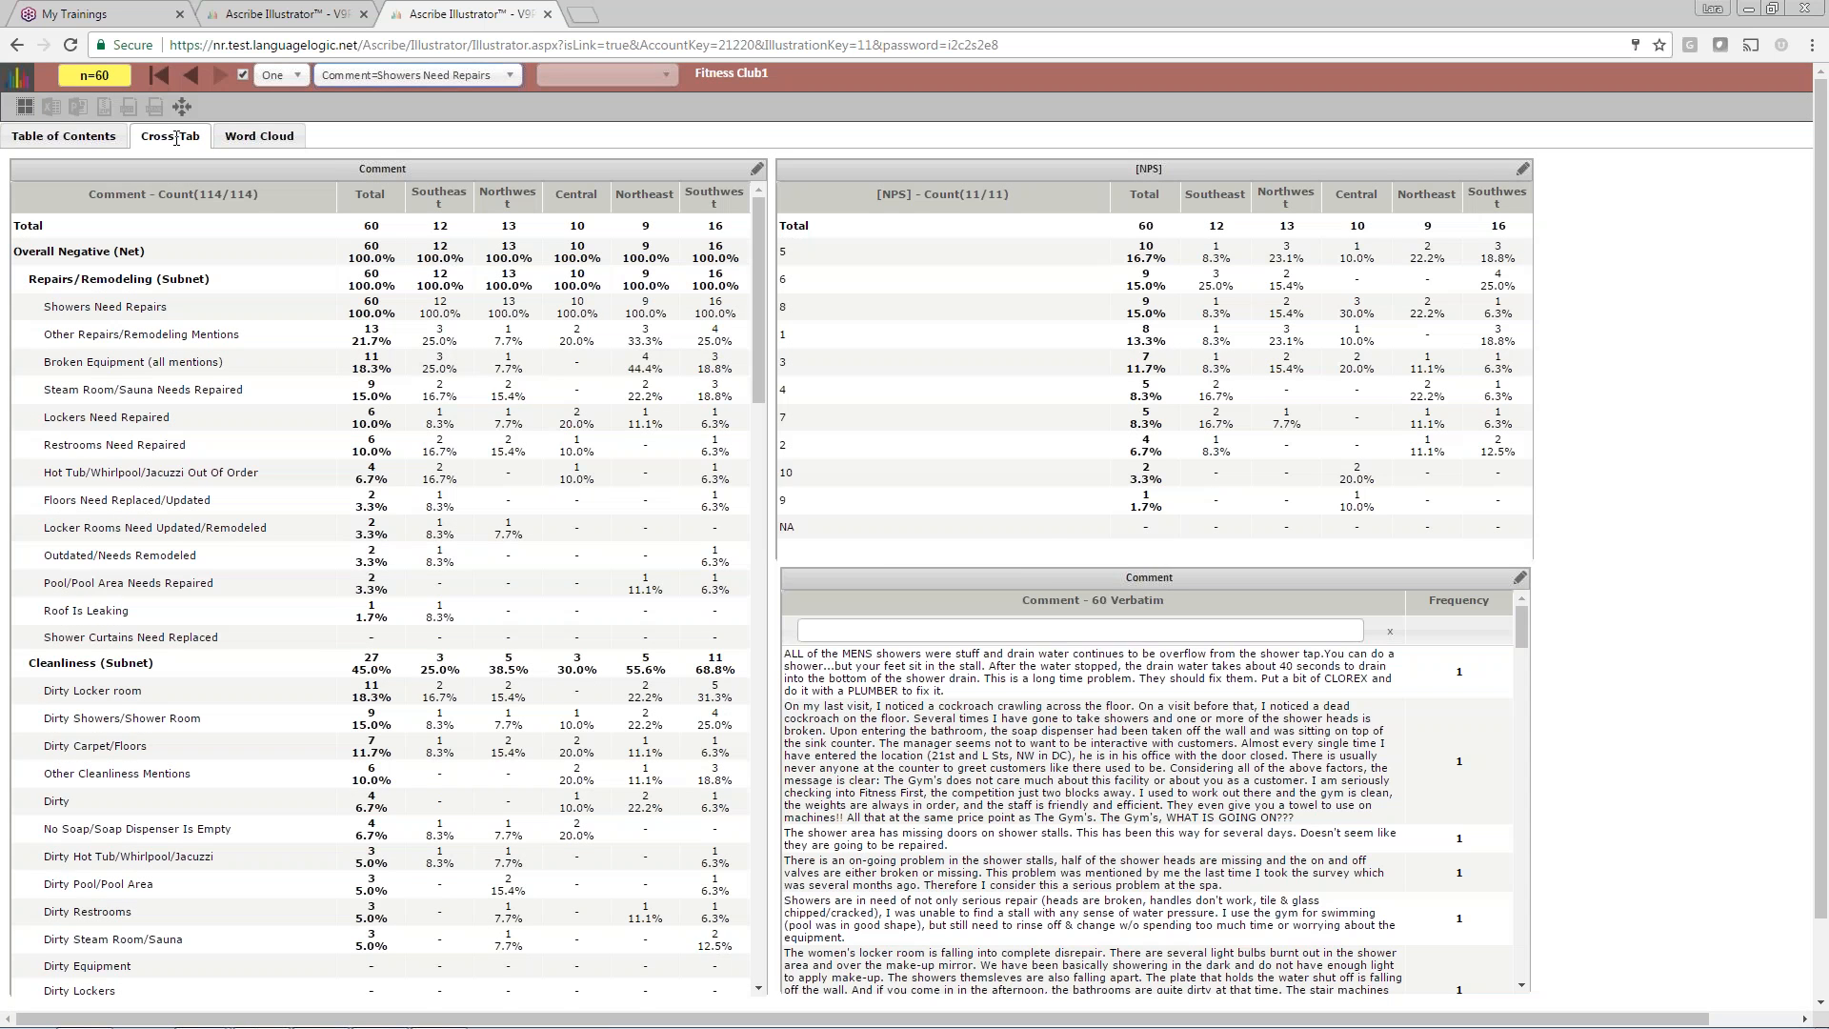
{"action": "left_click", "coordinate": [160, 75]}
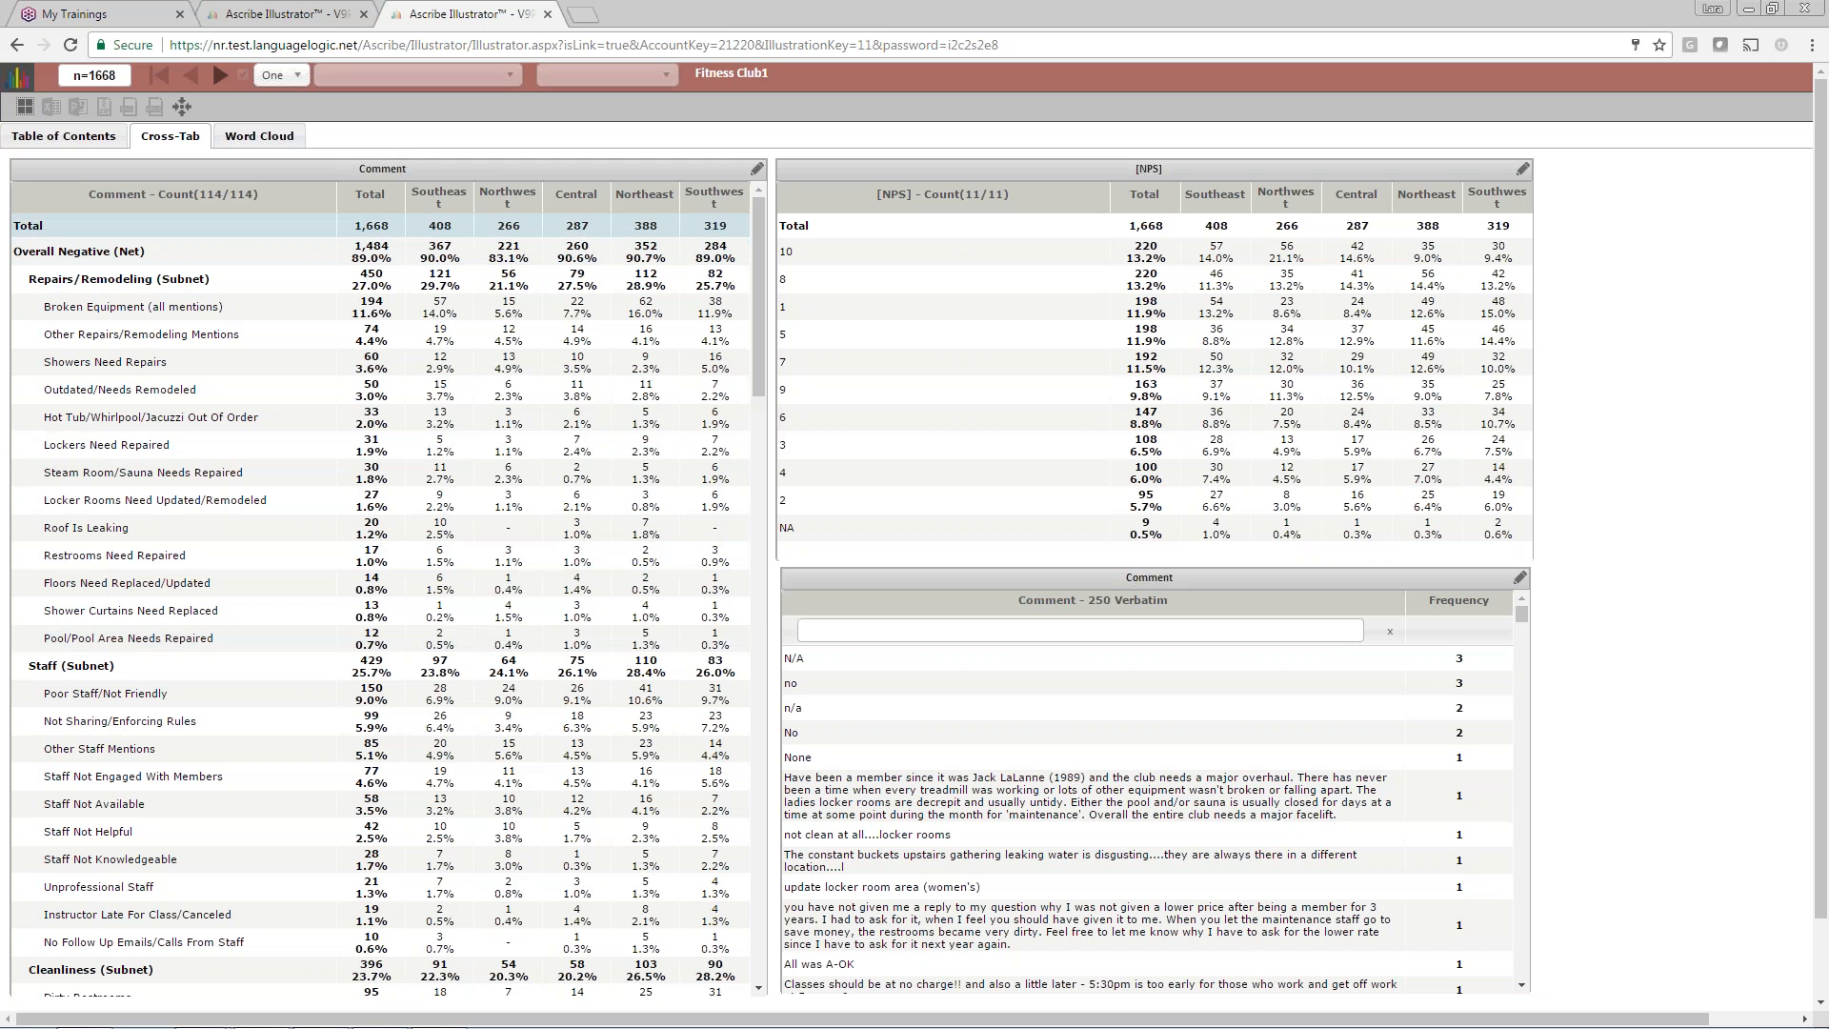
- Return to the original Illustrator browser page and close the generated links list and the Tools dialog
{"action": "left_click", "coordinate": [335, 21]}
{"action": "left_click", "coordinate": [1302, 774]}
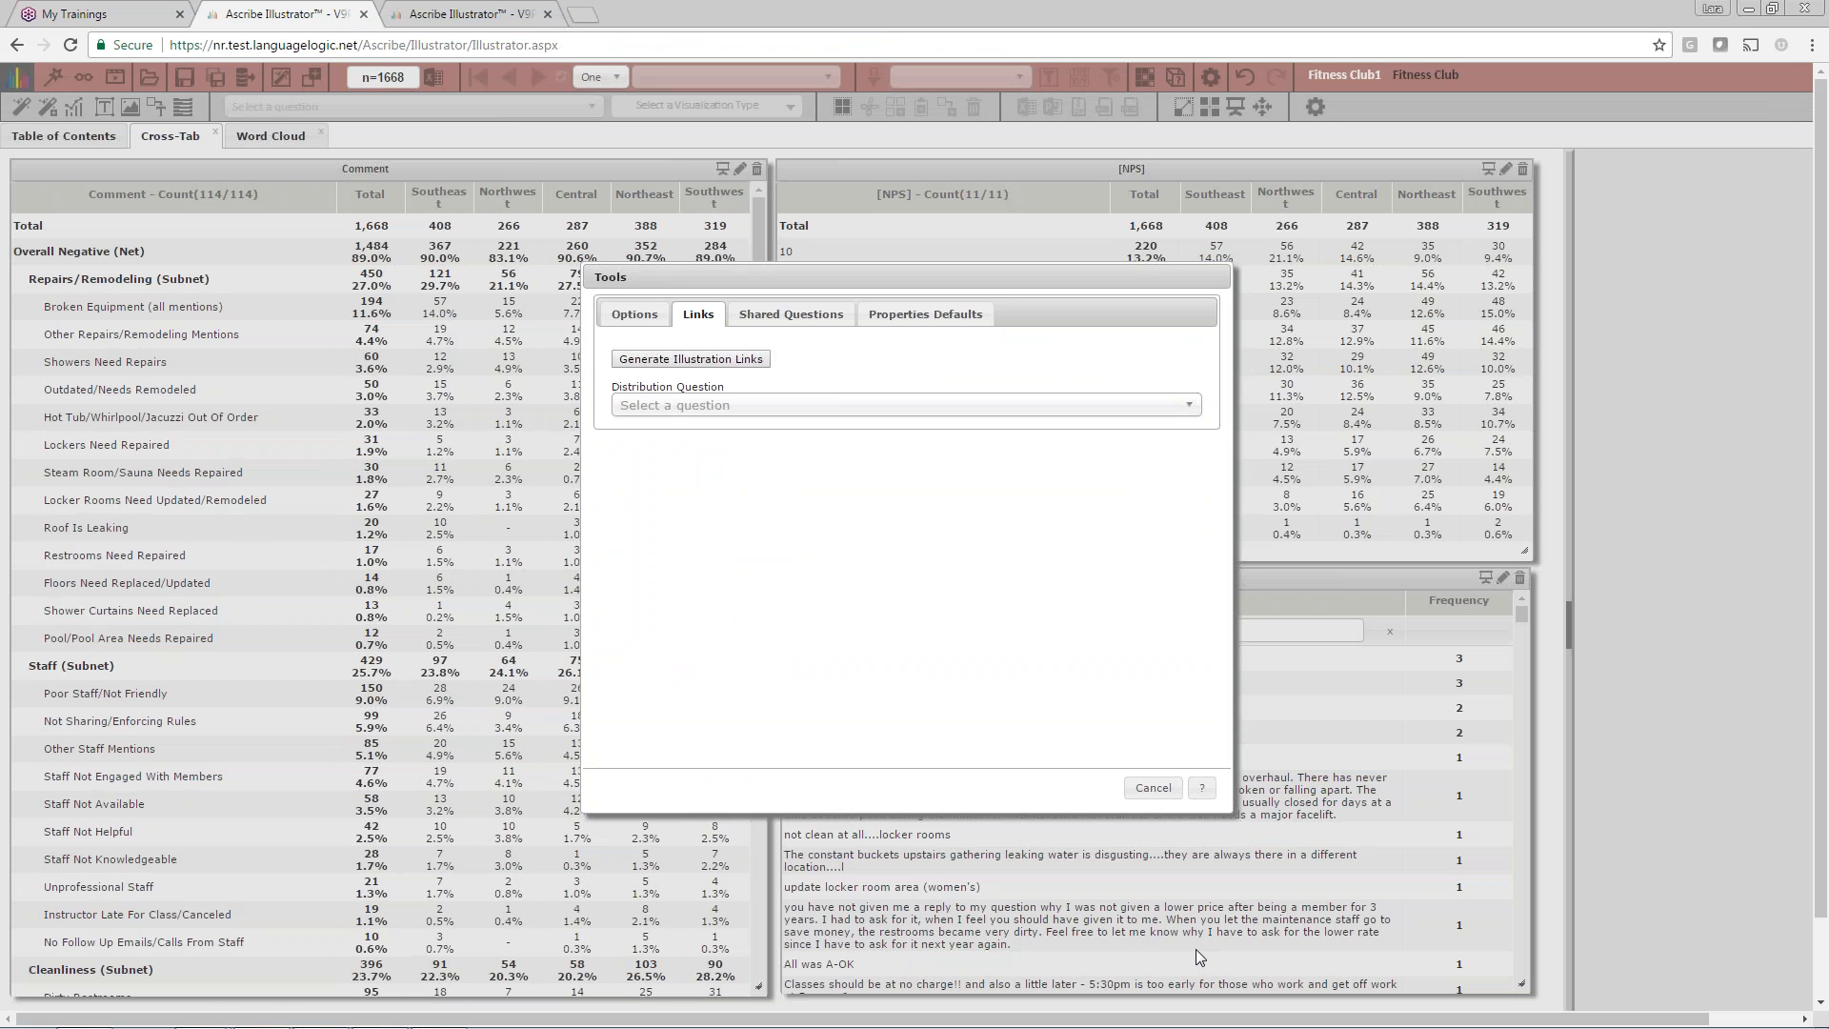
{"action": "left_click", "coordinate": [1167, 795]}
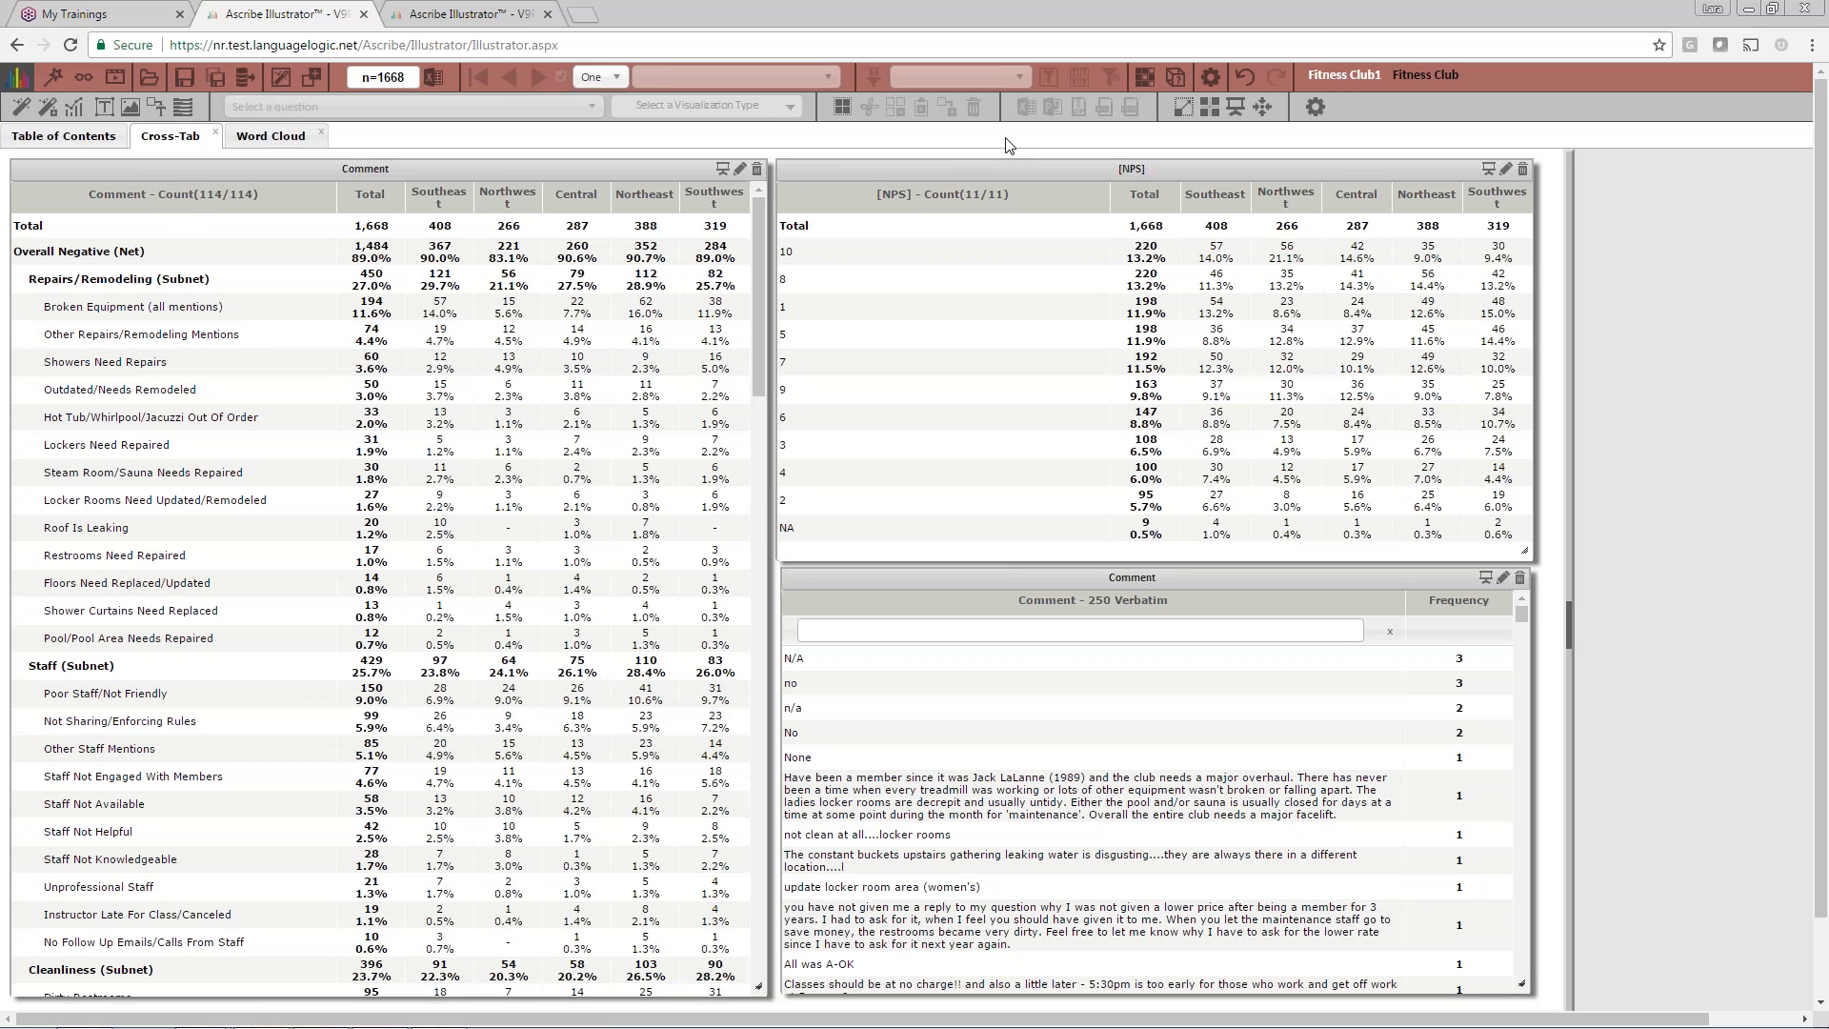
{"action": "left_click", "coordinate": [1014, 254]}
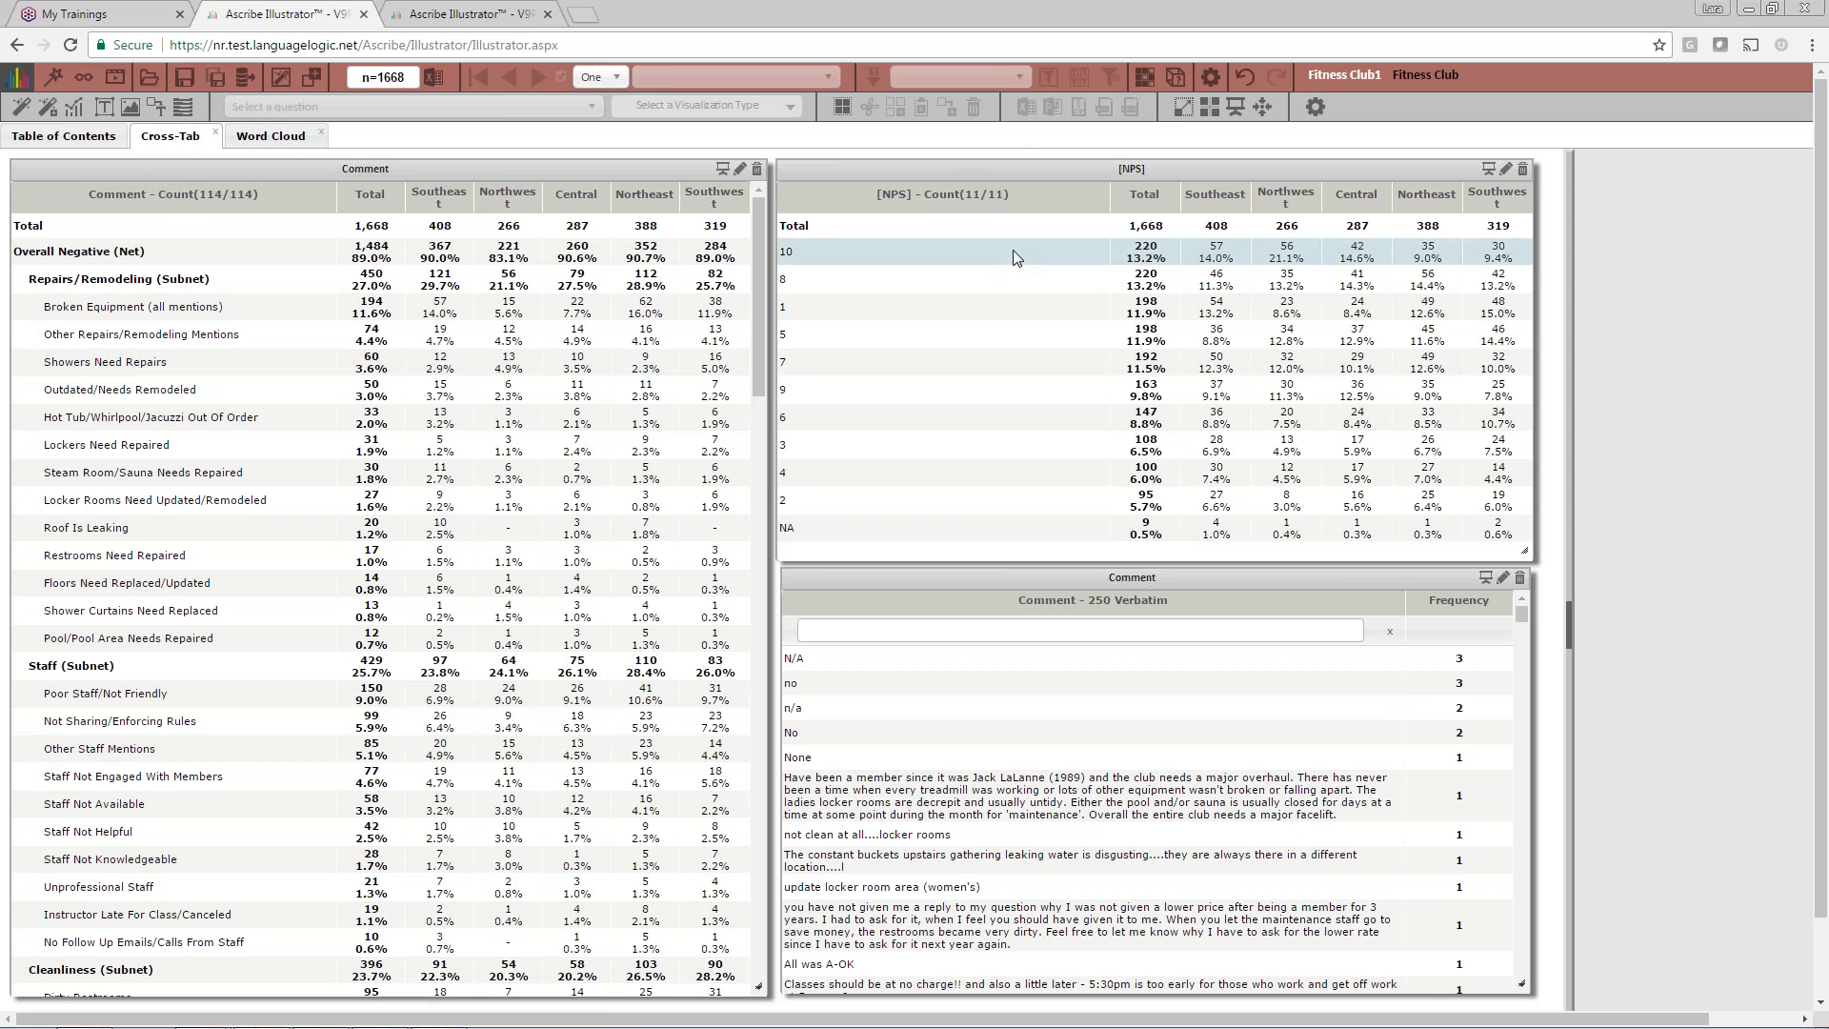